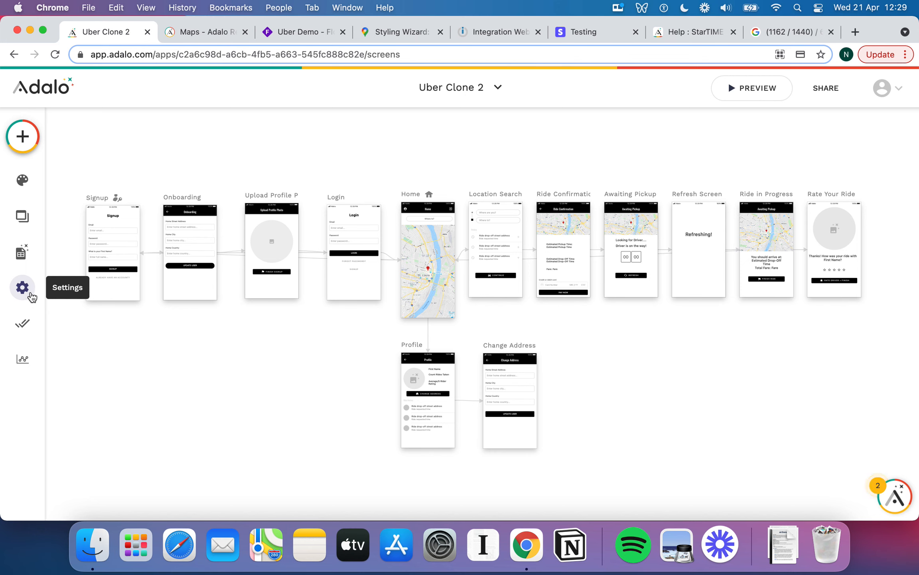
Copy Uber Clone 2 as 'Uber Clone 2 - Driver Edition', sharing the same database
left_click(24, 293)
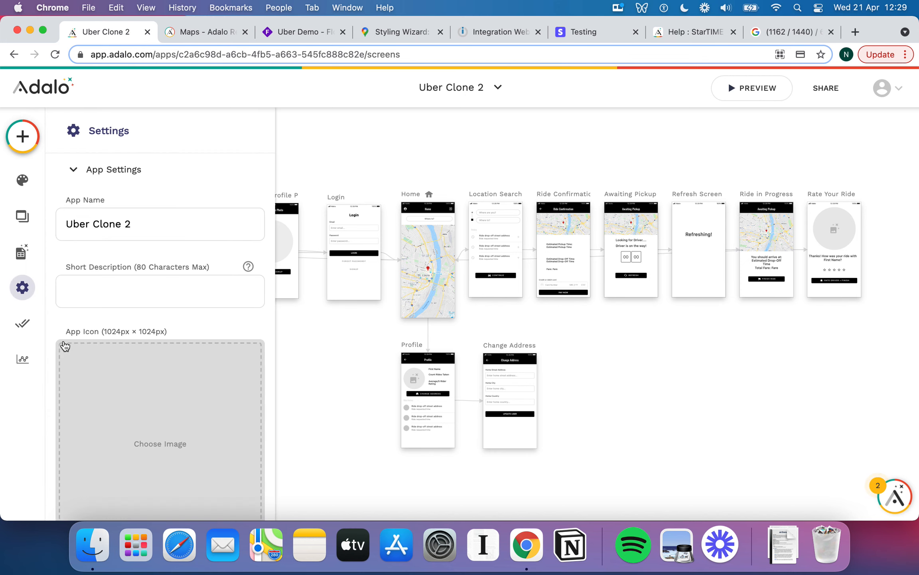
scroll(62, 343, "down", 10)
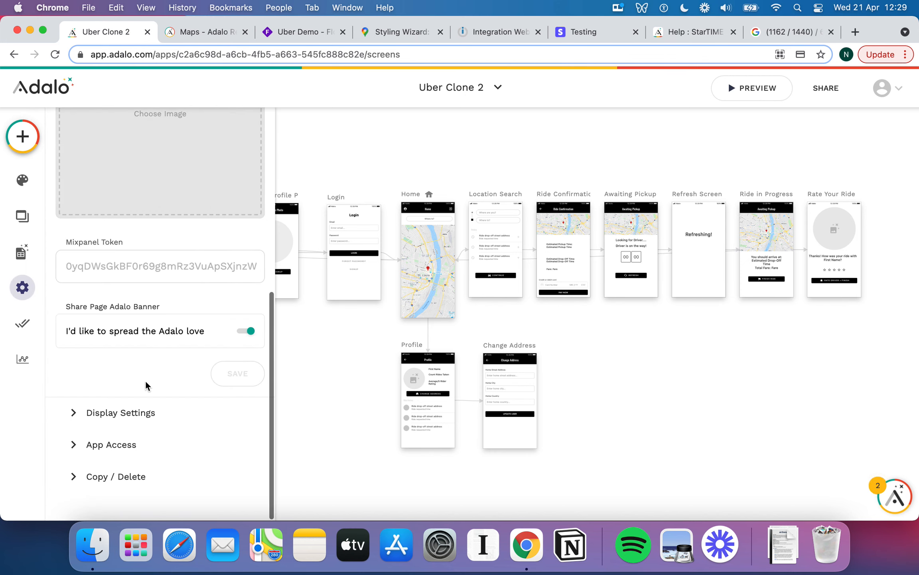
left_click(75, 473)
left_click(180, 325)
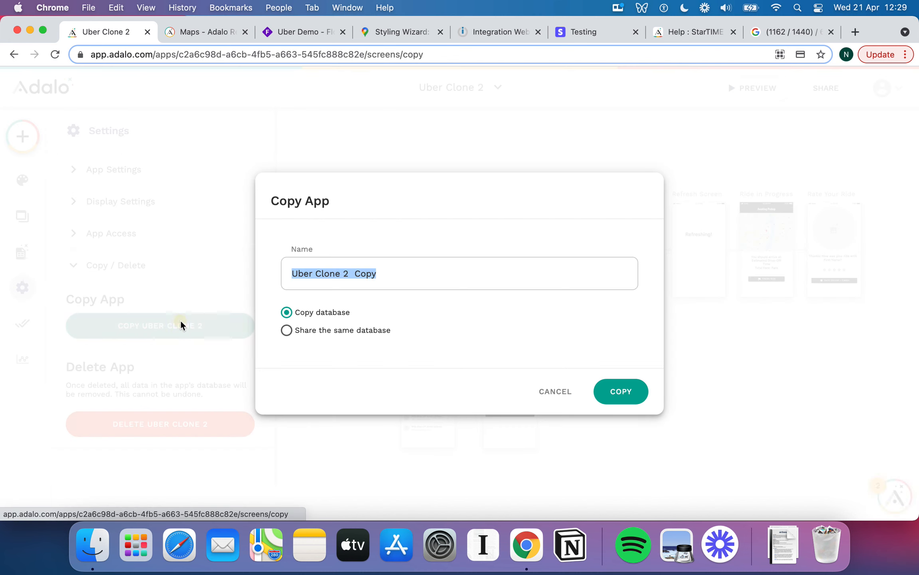
left_click_drag(387, 275, 360, 274)
key("BackSpace")
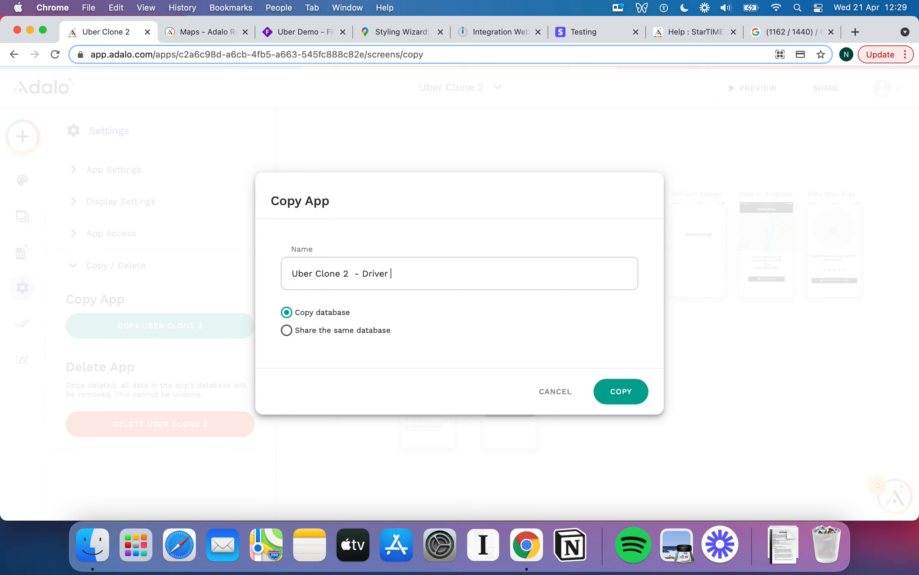
left_click(378, 333)
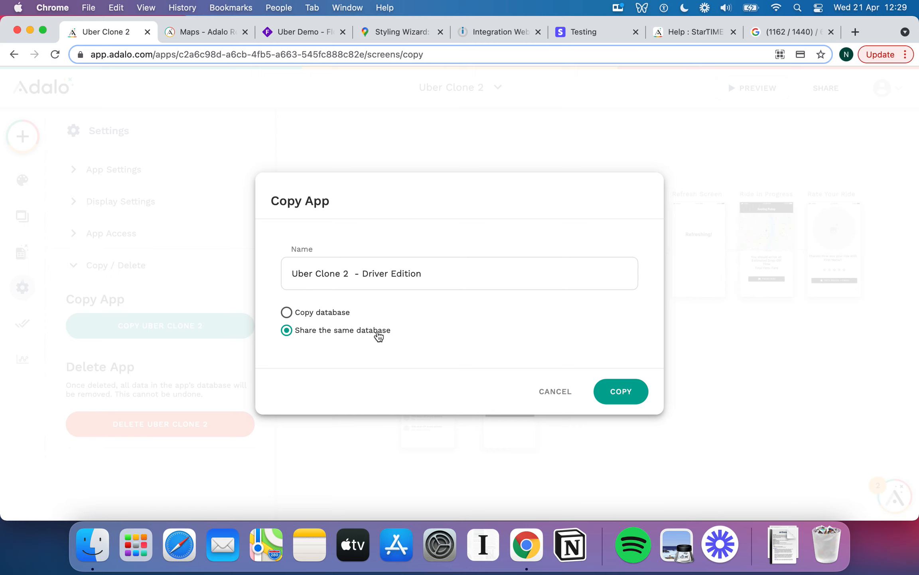
left_click(326, 314)
left_click(335, 334)
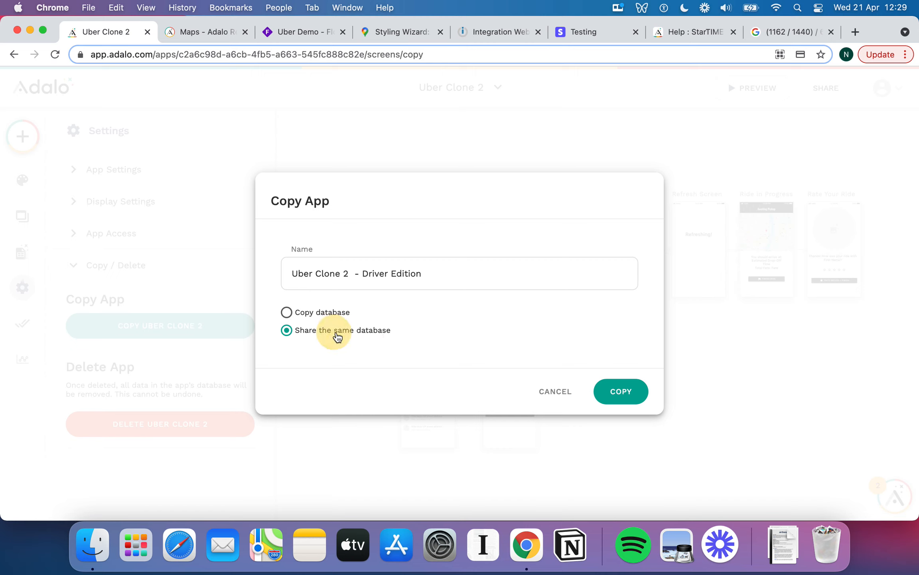
left_click(622, 389)
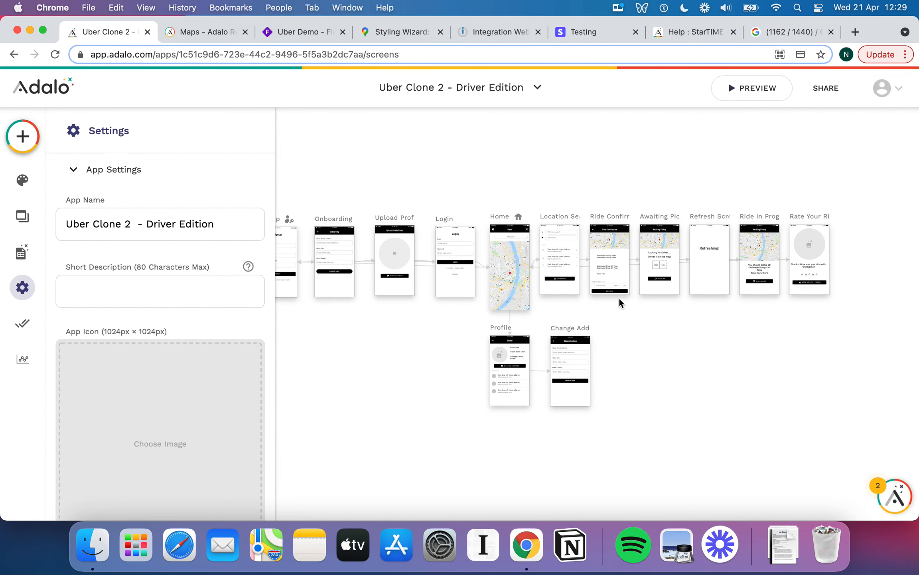
Close the settings panel and bring up the app list
scroll(619, 299, "right", 1)
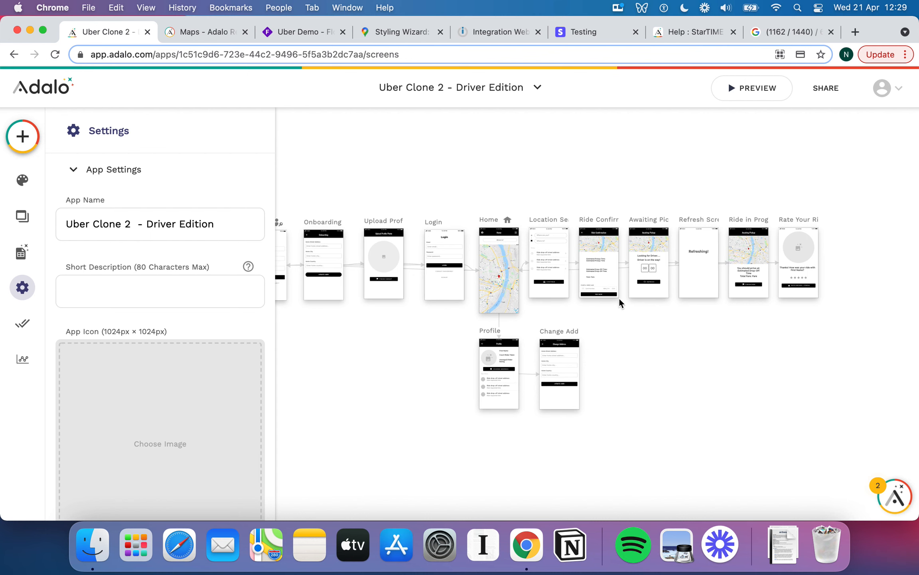
left_click(459, 180)
scroll(539, 232, "up", 5)
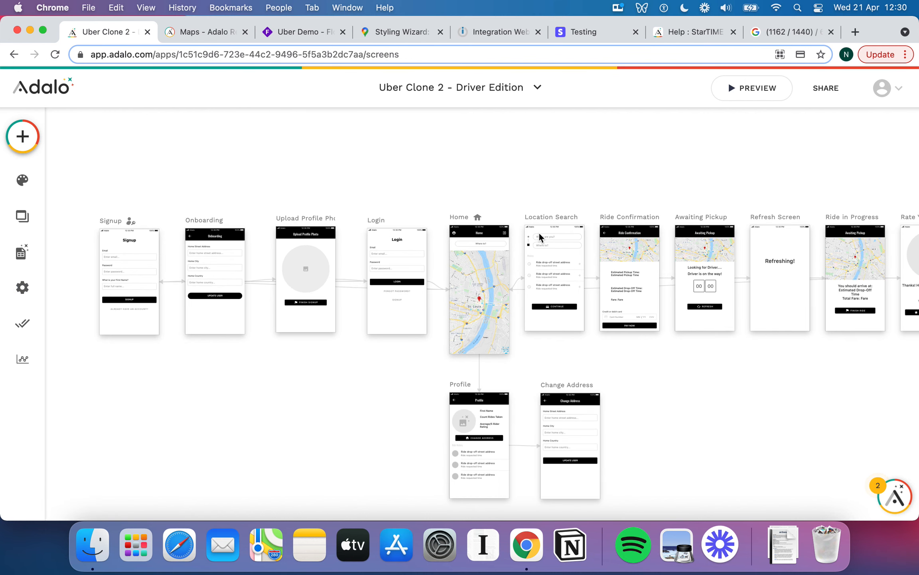
scroll(539, 233, "down", 3)
left_click(512, 89)
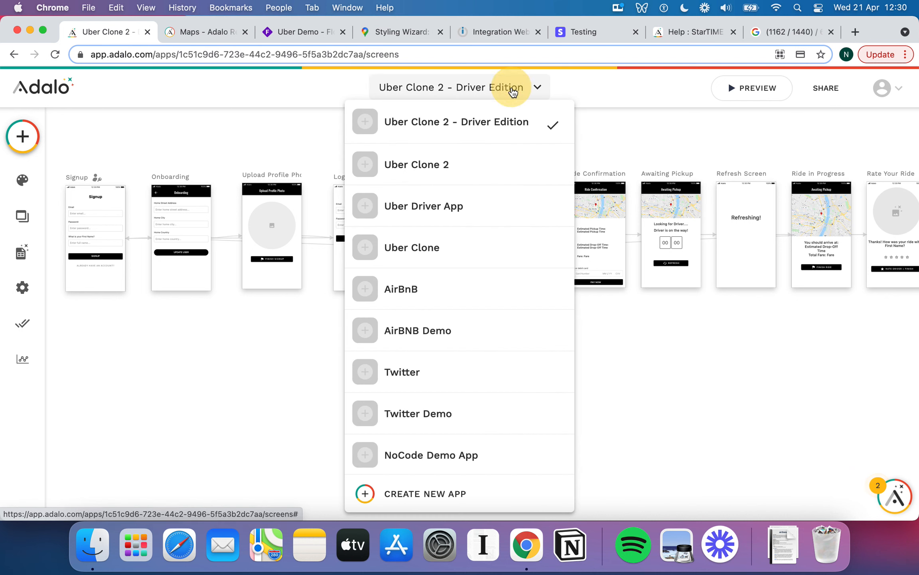
Switch to the Uber Driver App and scroll to its screens
left_click(486, 206)
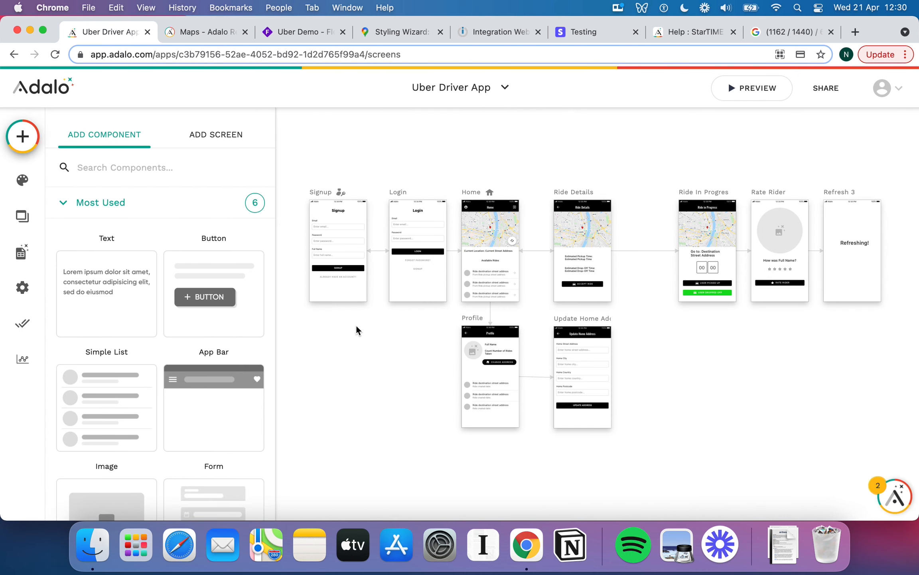
scroll(356, 330, "up", 5)
scroll(384, 316, "right", 2)
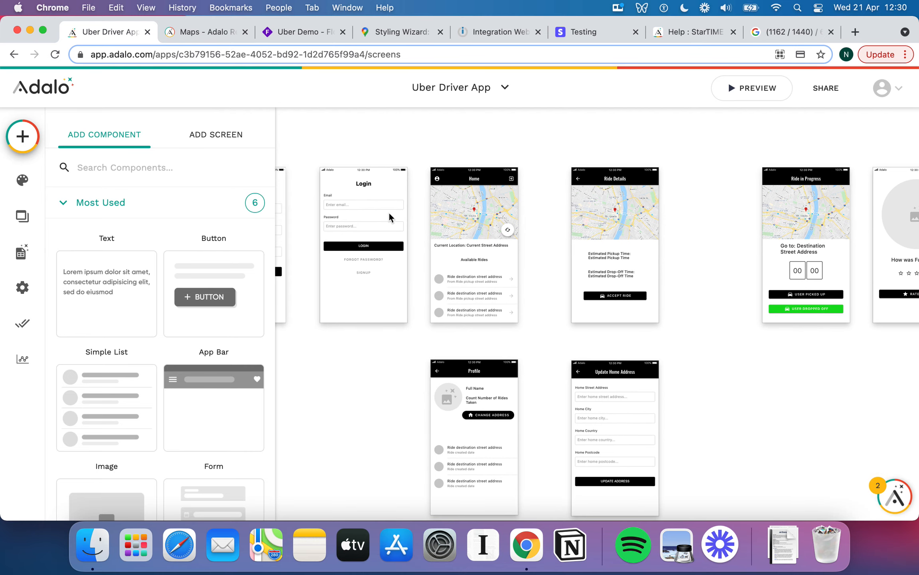
scroll(388, 211, "right", 3)
scroll(388, 211, "down", 1)
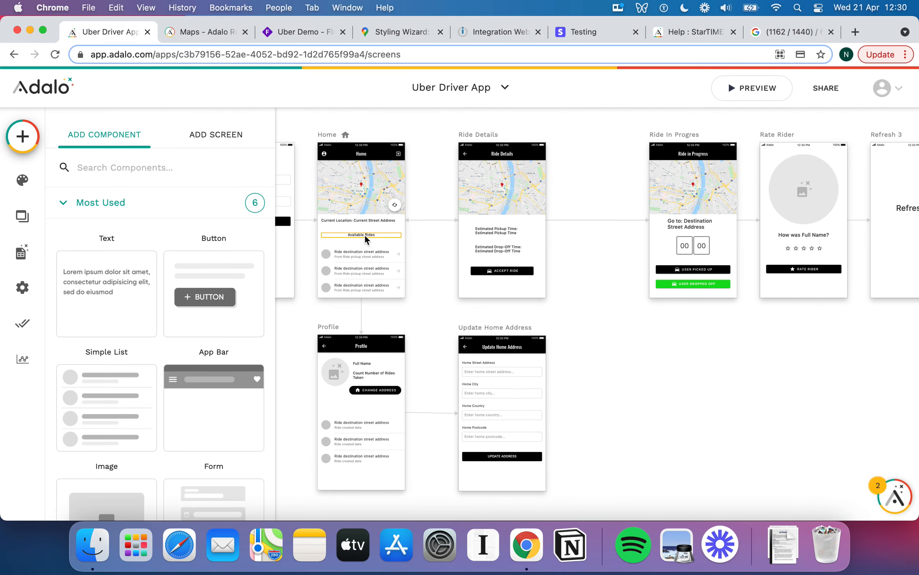
scroll(365, 238, "up", 4)
scroll(364, 235, "up", 1)
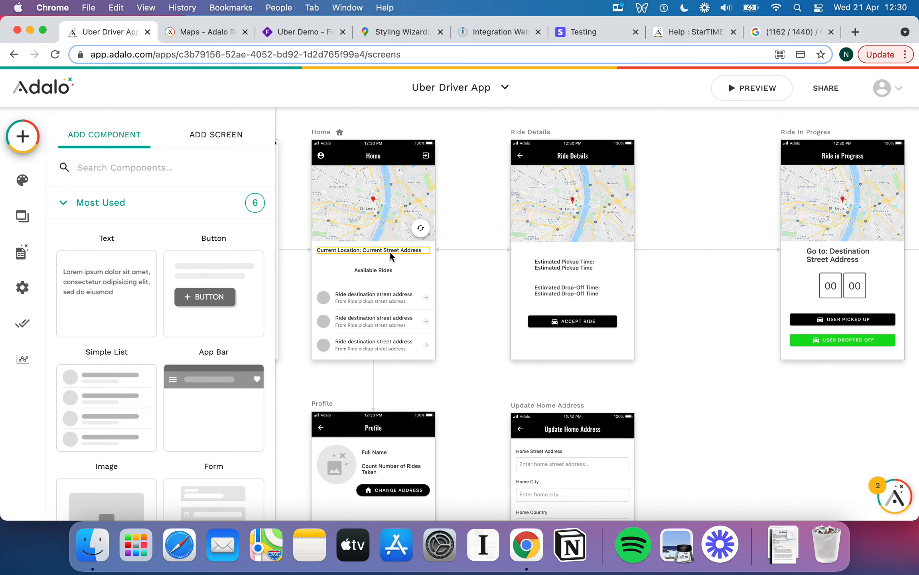
Inspect the Home screen's Available Rides heading, rides list, refresh button and map
left_click(382, 270)
left_click(381, 300)
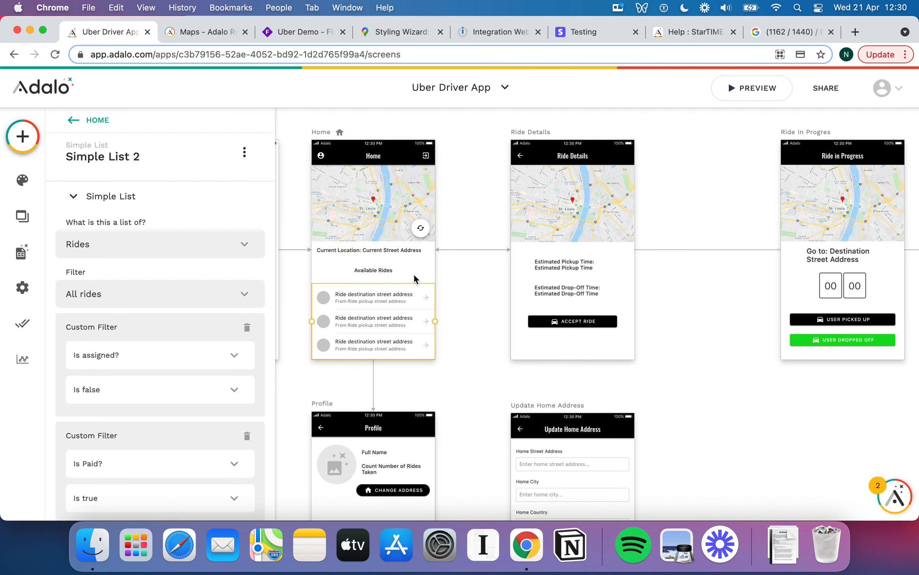
left_click(421, 229)
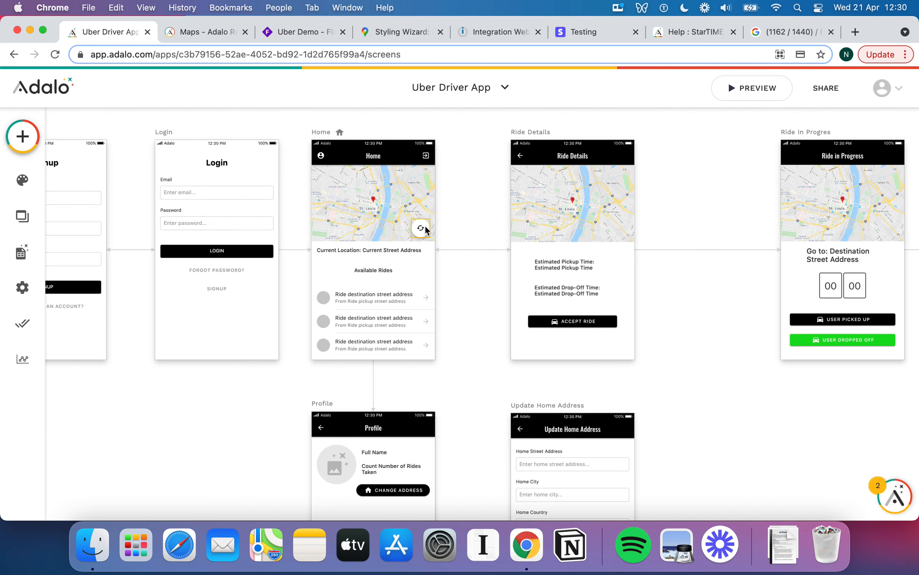
left_click(362, 228)
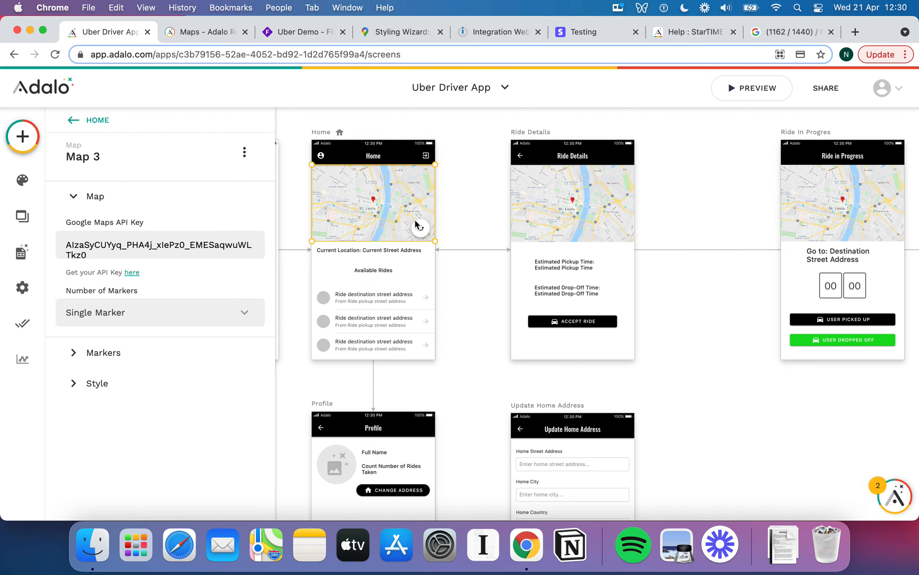
scroll(464, 307, "down", 5)
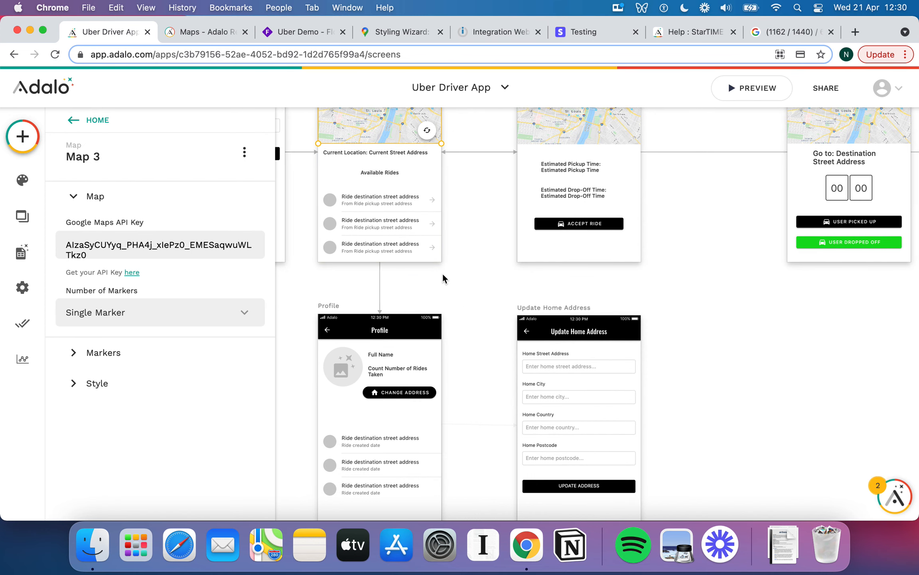
scroll(568, 353, "up", 4)
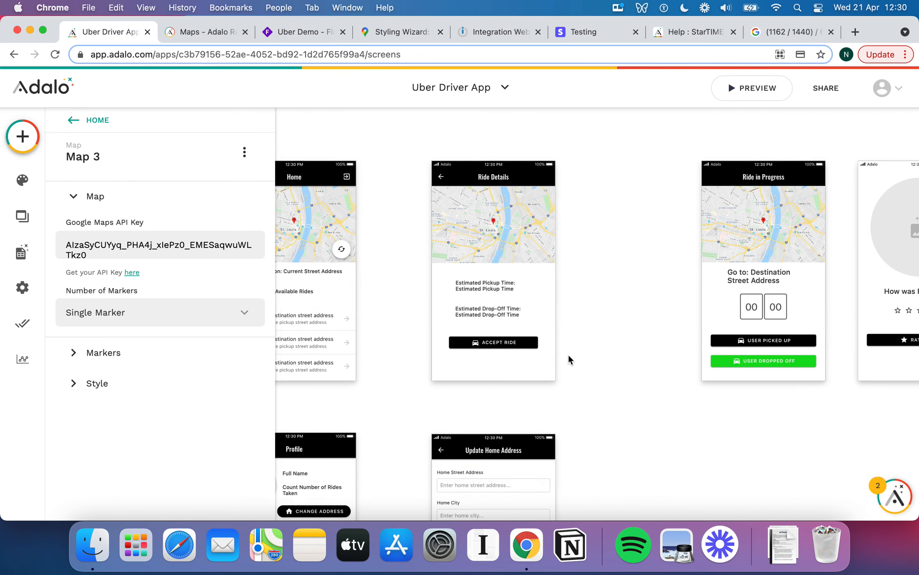
scroll(616, 354, "right", 1)
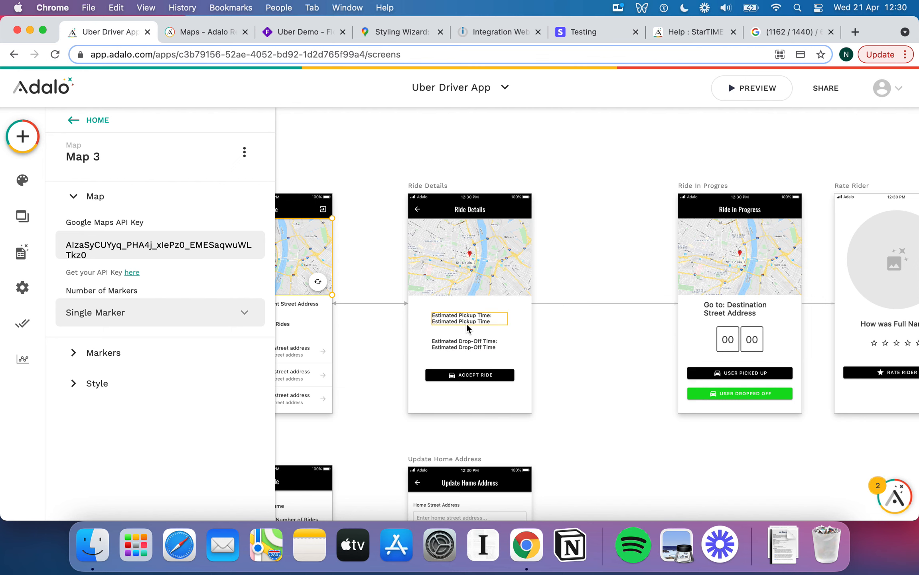
Inspect the Accept Ride button's actions on Ride Details, then deselect it
left_click(483, 375)
scroll(206, 324, "down", 8)
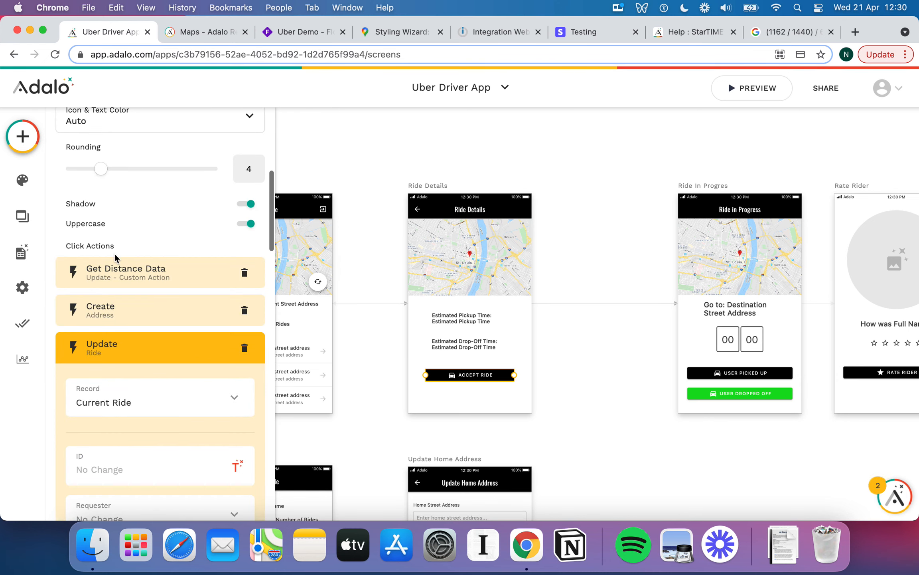
left_click(606, 350)
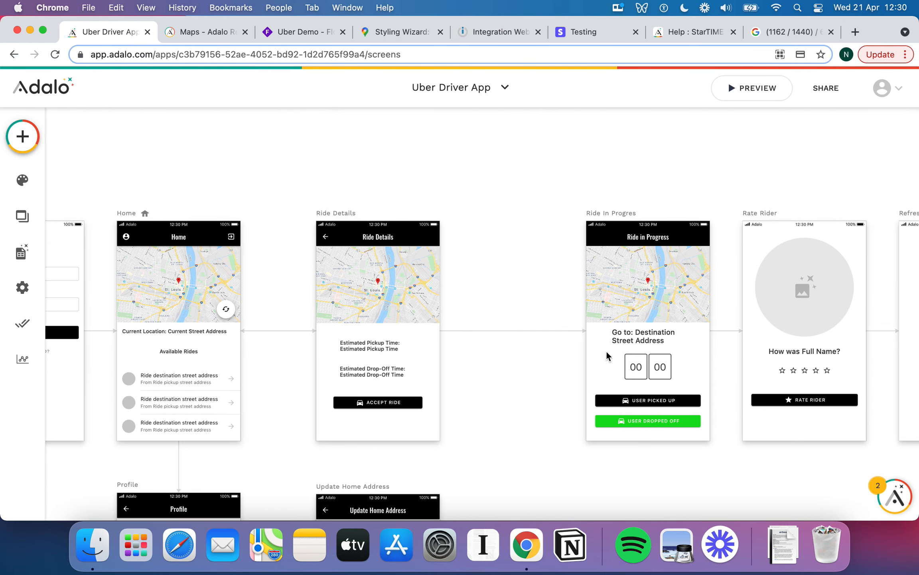
On Ride in Progress, inspect the destination text, countdown, User Picked Up and User Dropped Off buttons
scroll(409, 381, "right", 5)
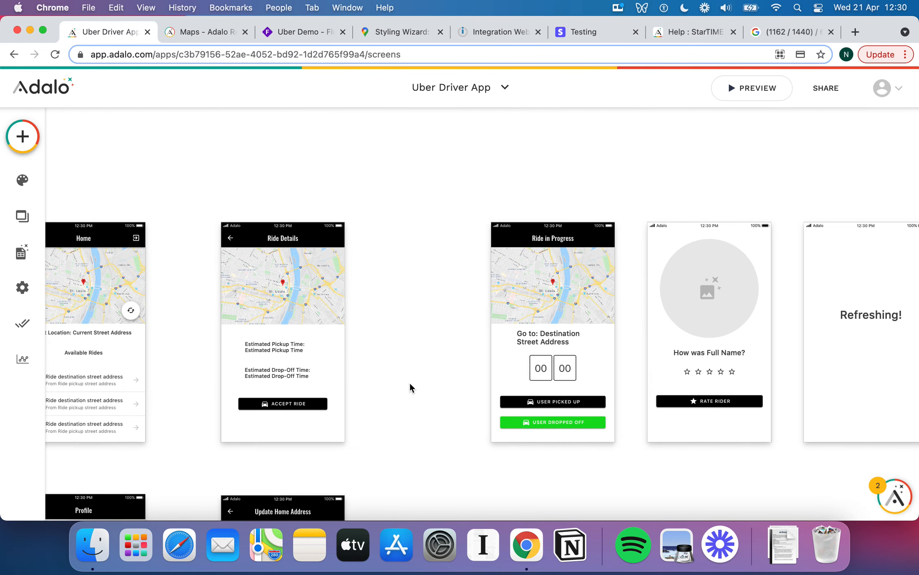
scroll(484, 313, "down", 2)
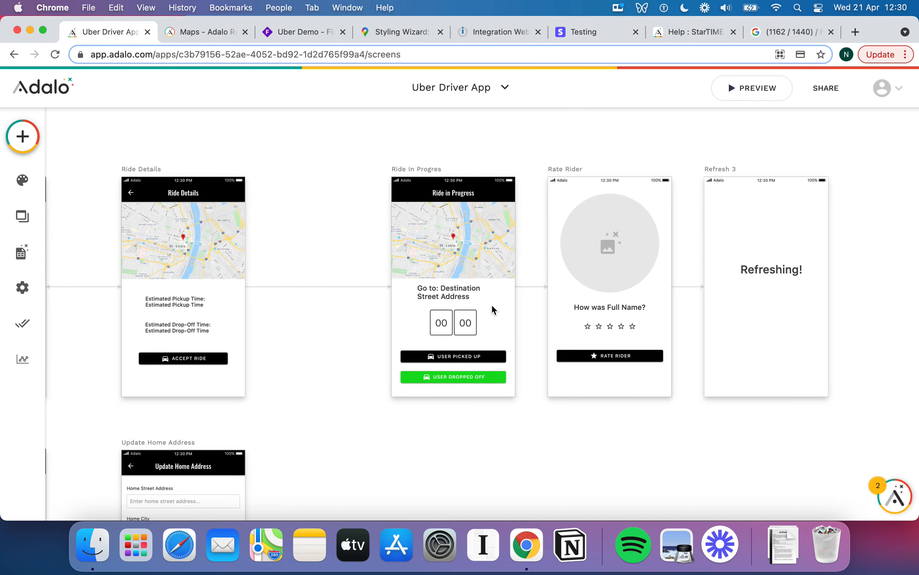
left_click(455, 296)
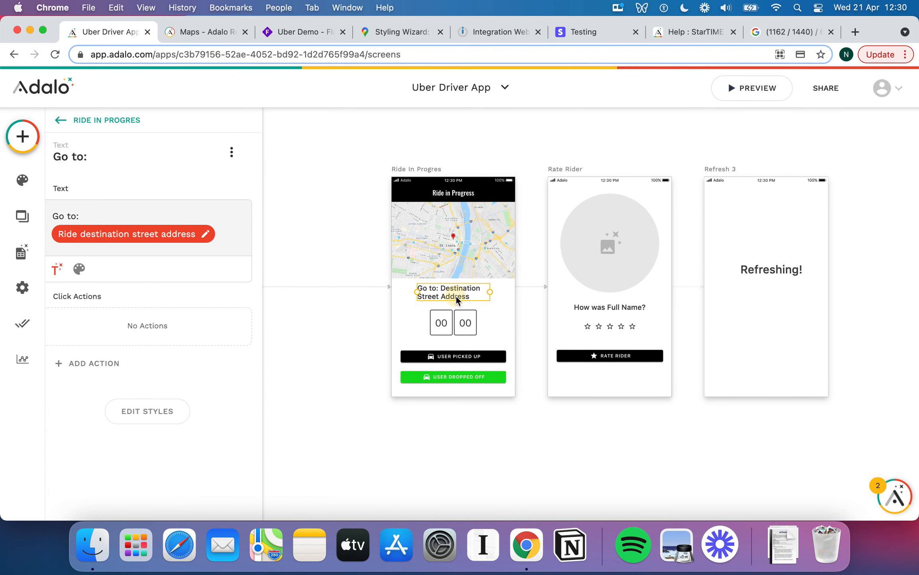
left_click(466, 324)
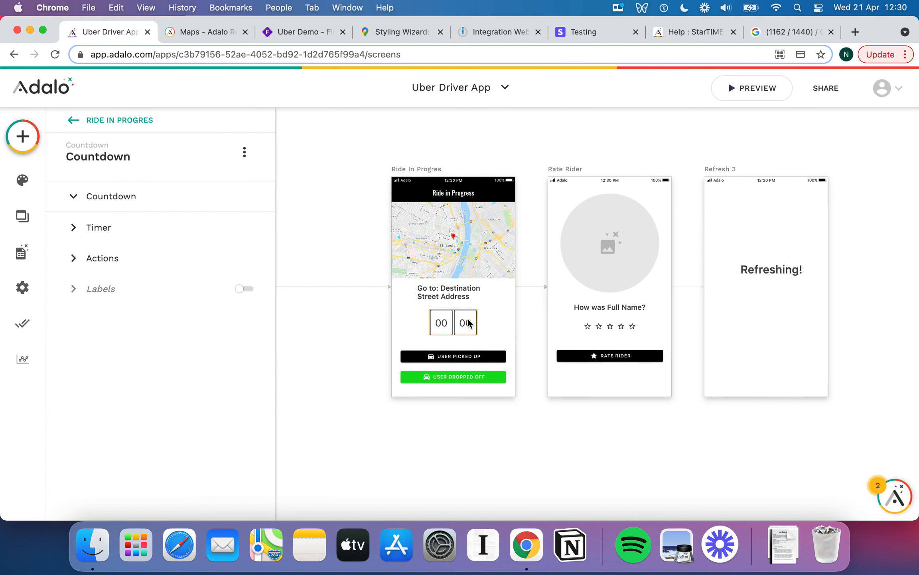
left_click(472, 356)
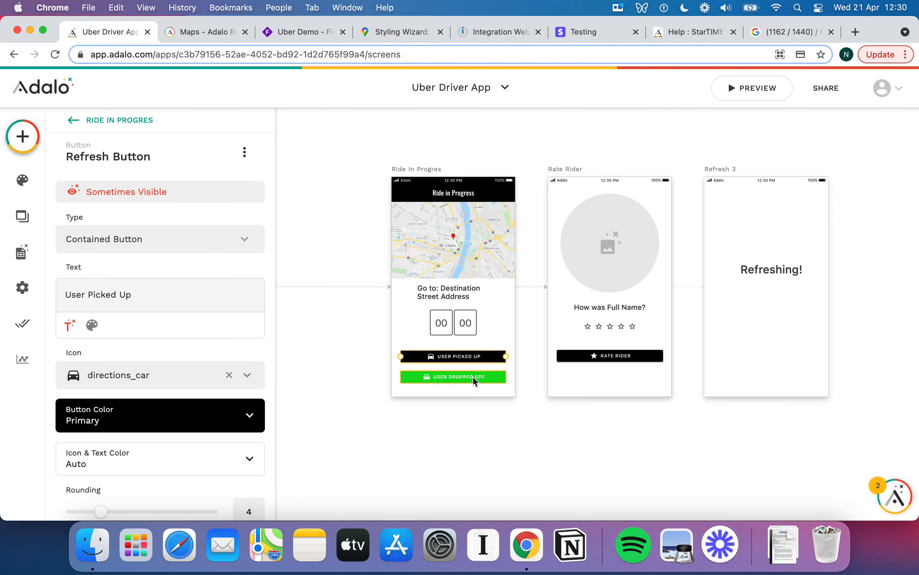
left_click(471, 378)
scroll(204, 353, "down", 6)
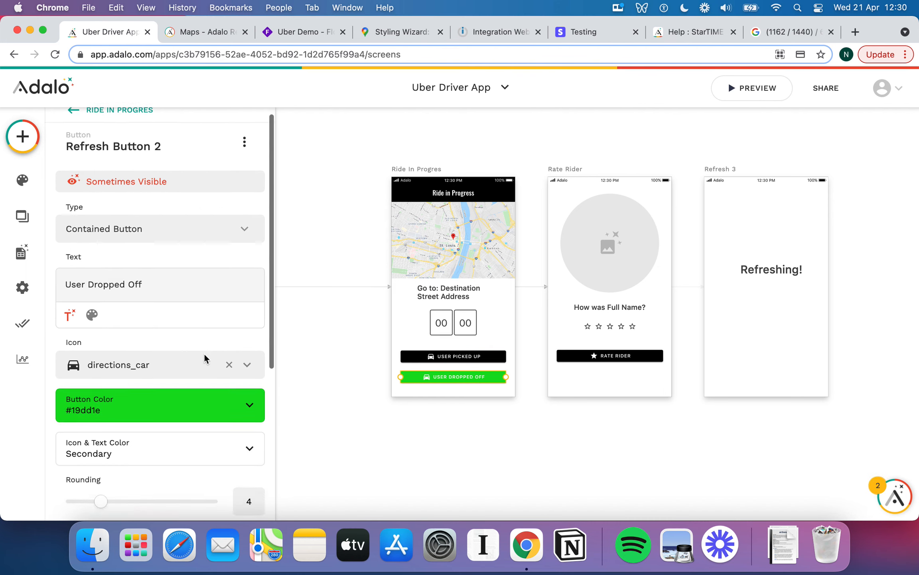
scroll(193, 316, "up", 6)
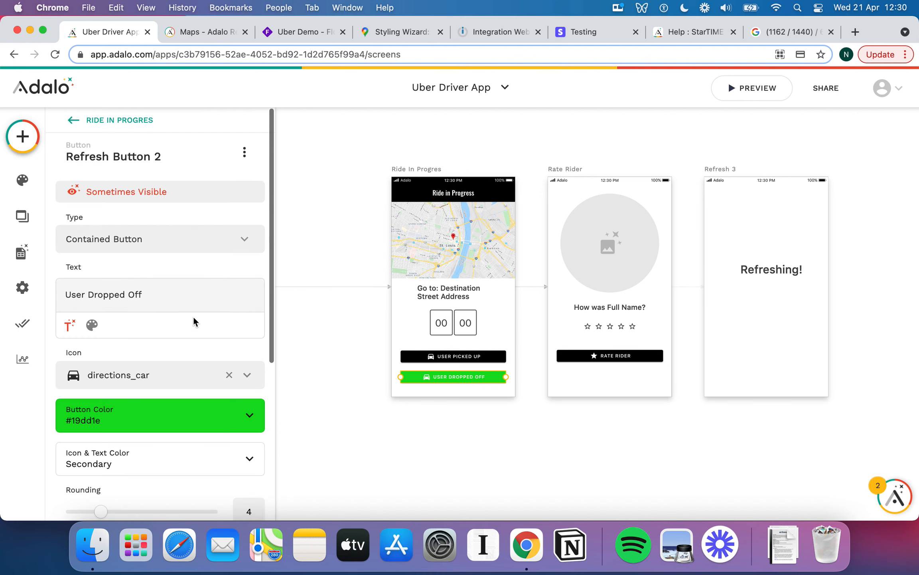
Review User Dropped Off's visibility condition and Update User and Update Ride actions, then deselect
left_click(176, 186)
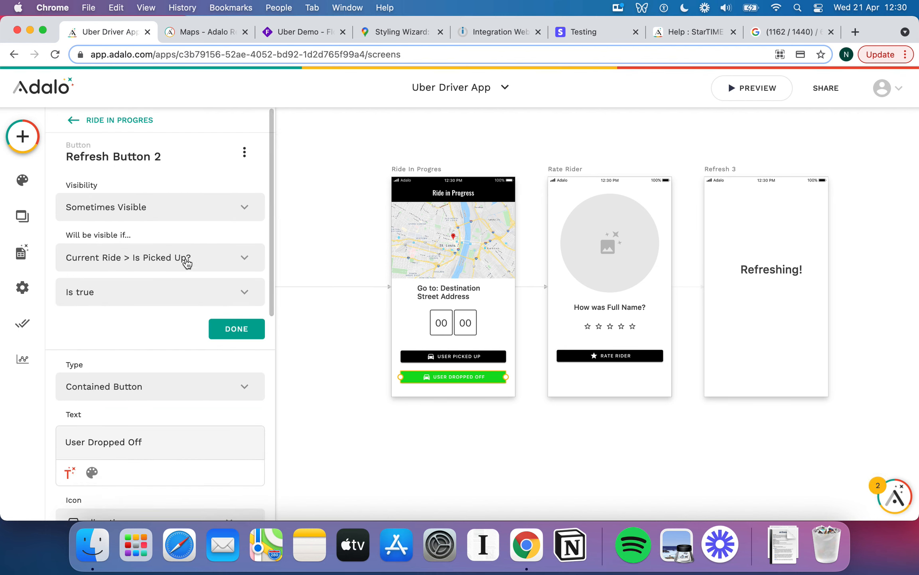
scroll(152, 316, "down", 1)
scroll(154, 314, "down", 8)
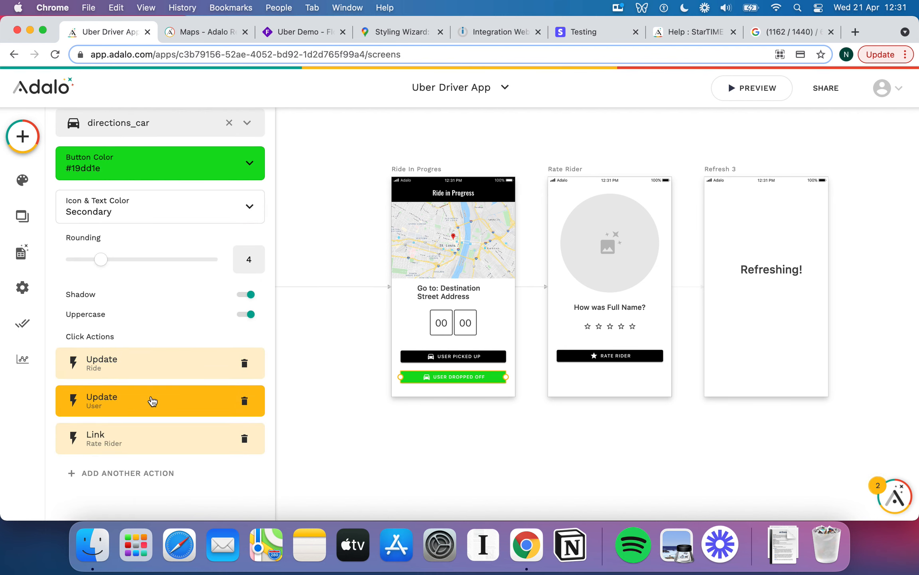
left_click(164, 395)
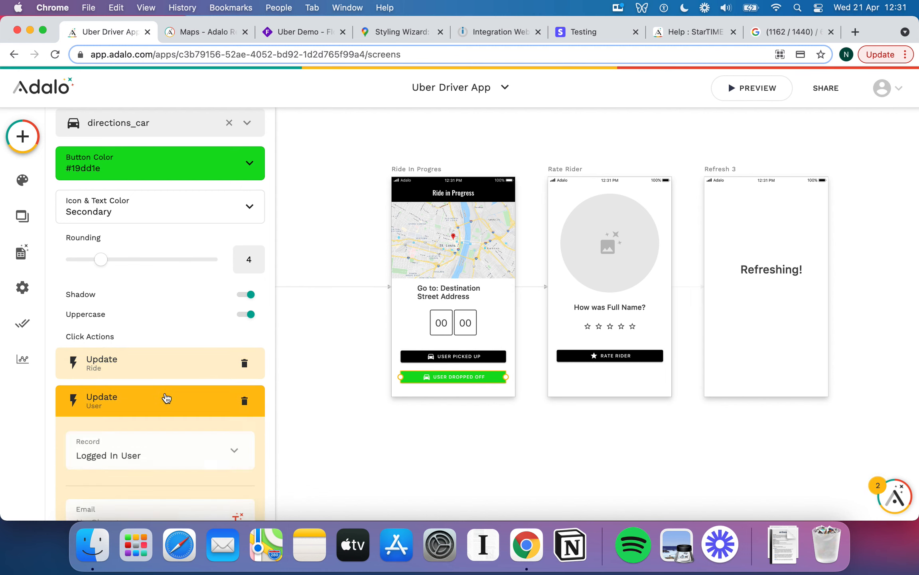
scroll(165, 395, "down", 15)
scroll(165, 393, "down", 12)
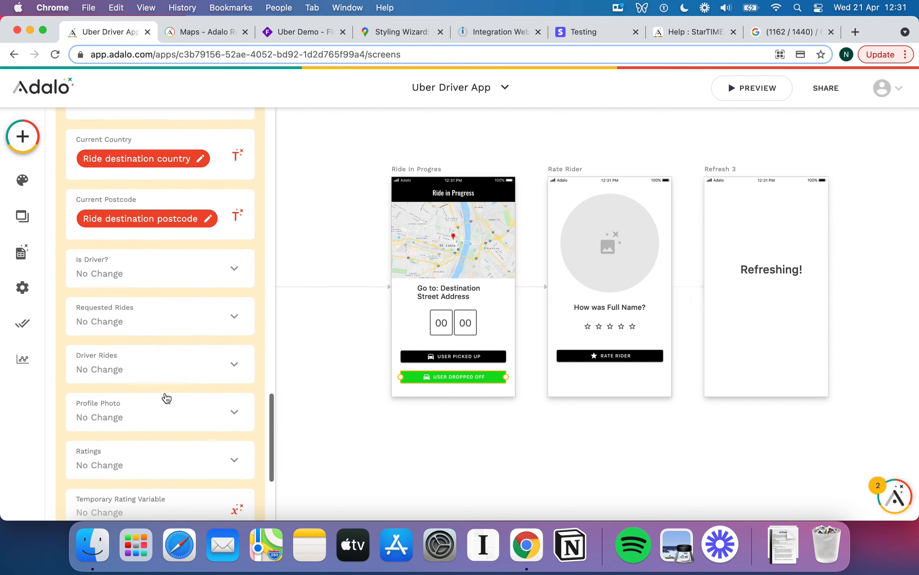
scroll(166, 398, "up", 15)
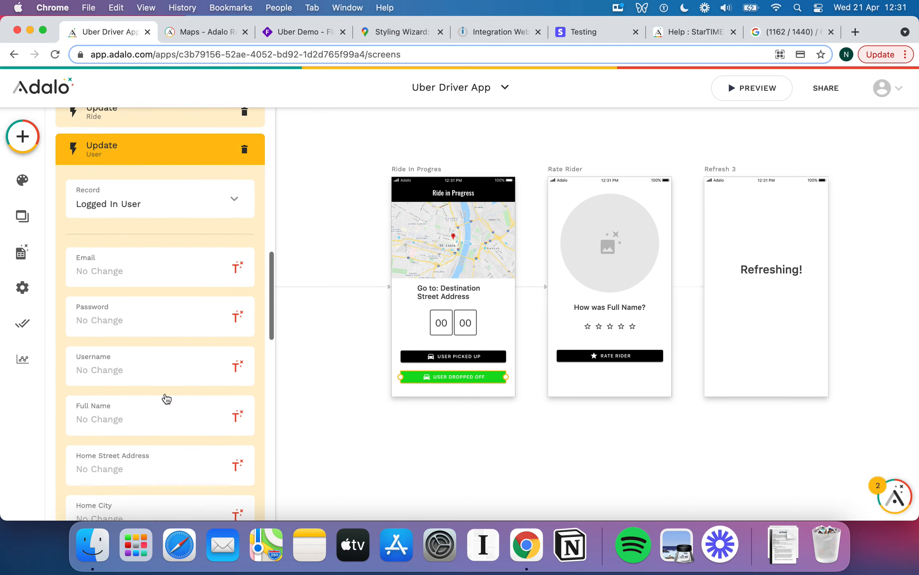
left_click(165, 205)
scroll(177, 304, "down", 15)
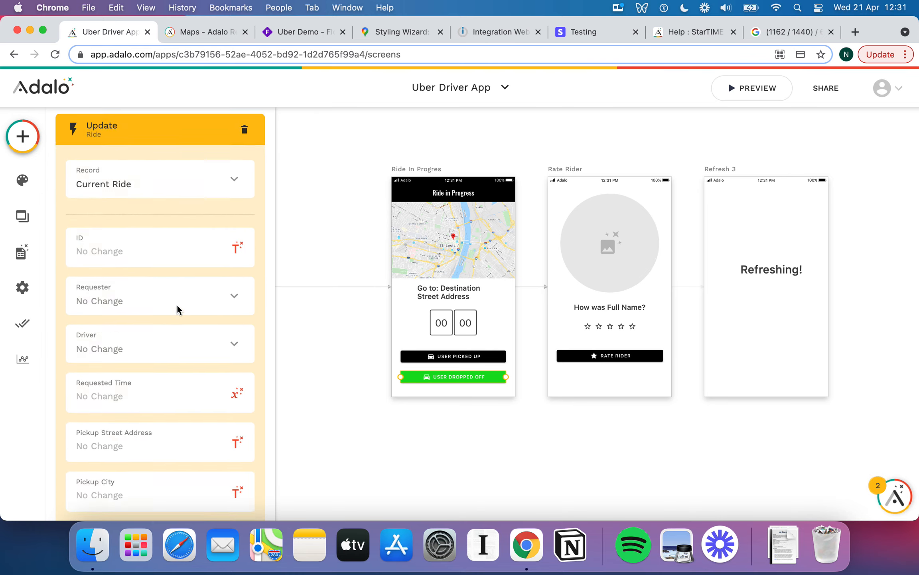
left_click(468, 419)
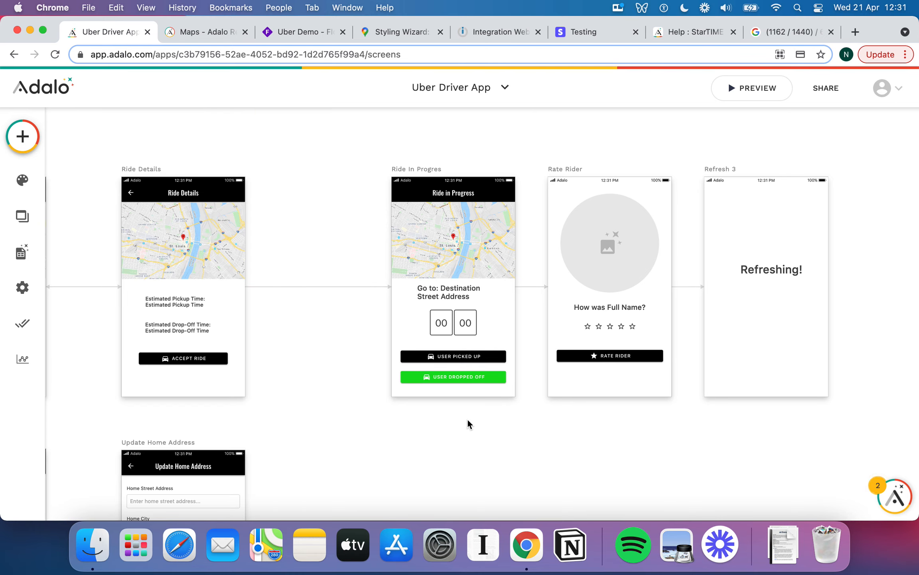
scroll(468, 419, "down", 5)
Switch to the Uber Clone 2 - Driver Edition app
left_click(463, 87)
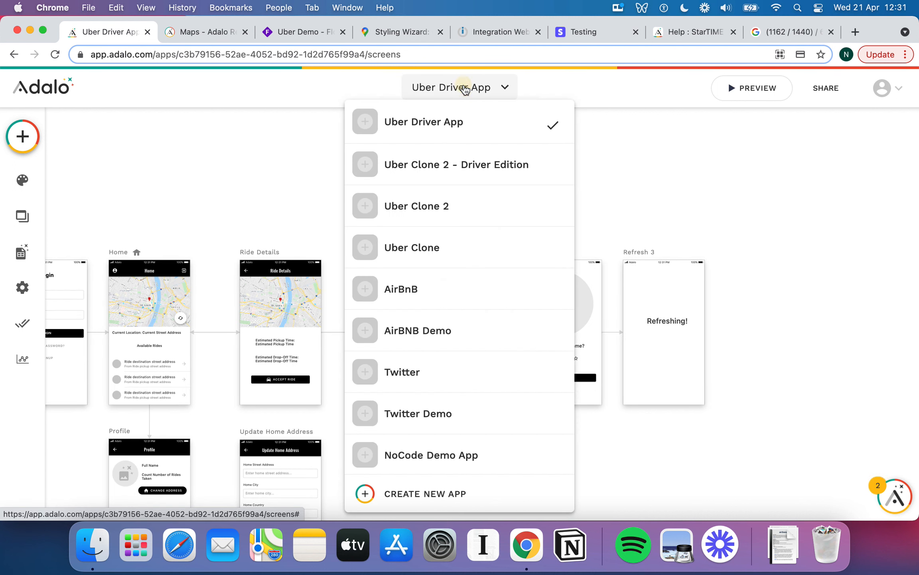
left_click(474, 167)
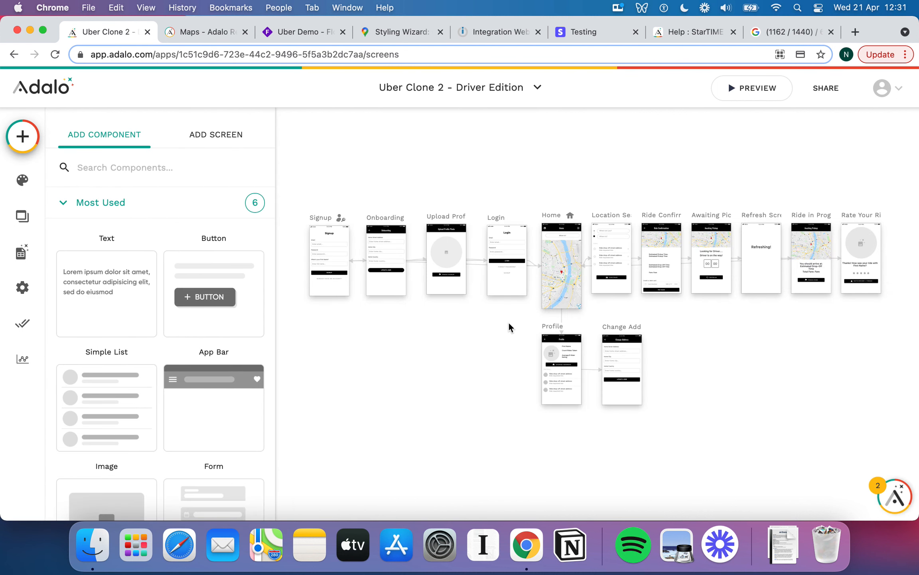
scroll(509, 321, "up", 5)
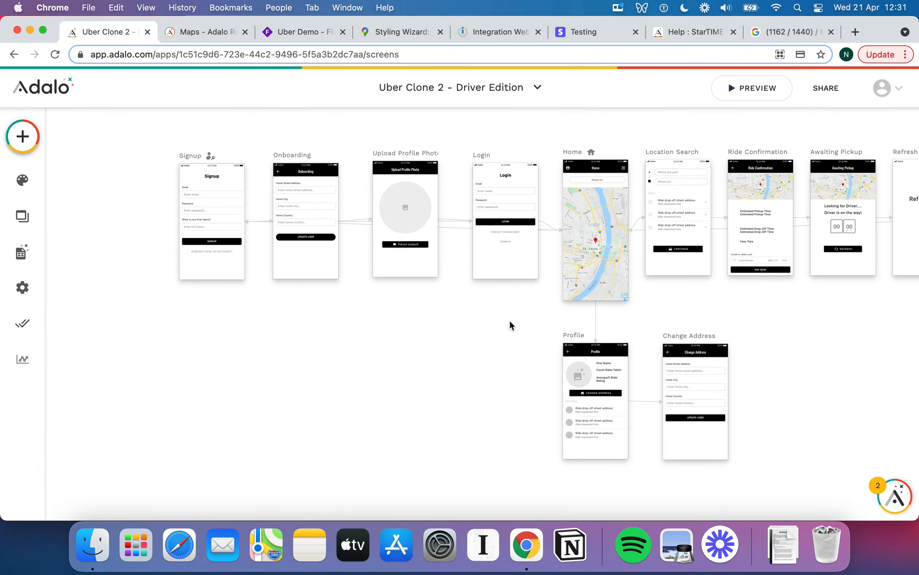
scroll(509, 320, "up", 5)
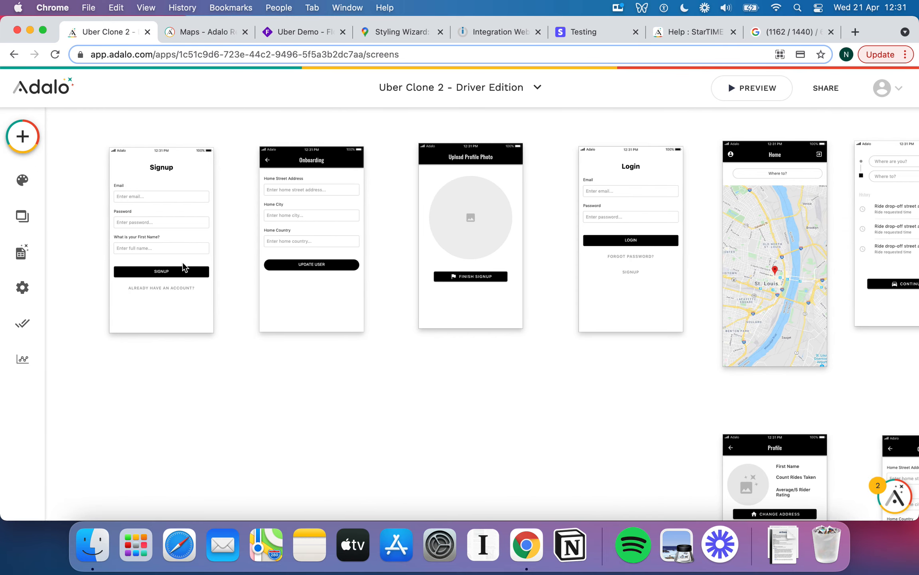
Inspect the Signup and Onboarding screens' forms, ending with the Onboarding form selected
left_click(239, 225)
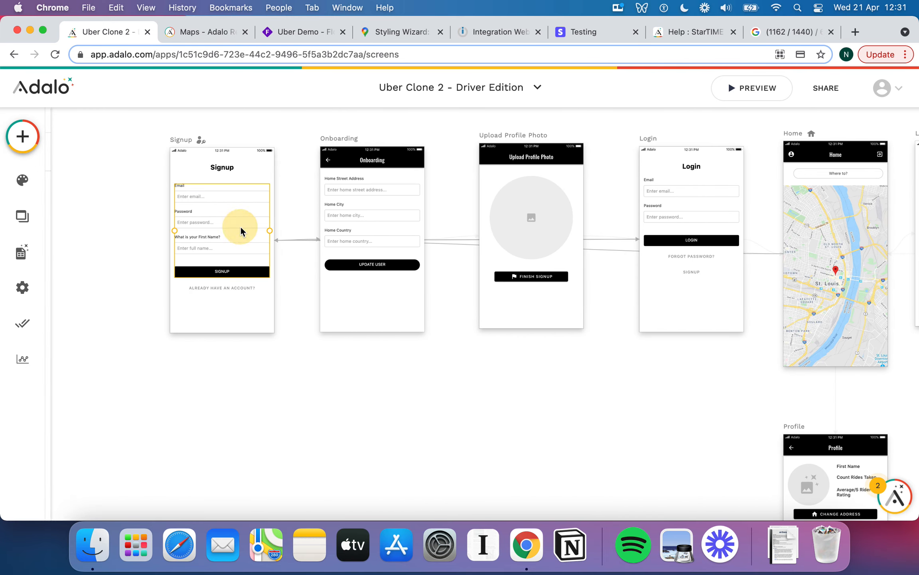
left_click(371, 352)
left_click(375, 188)
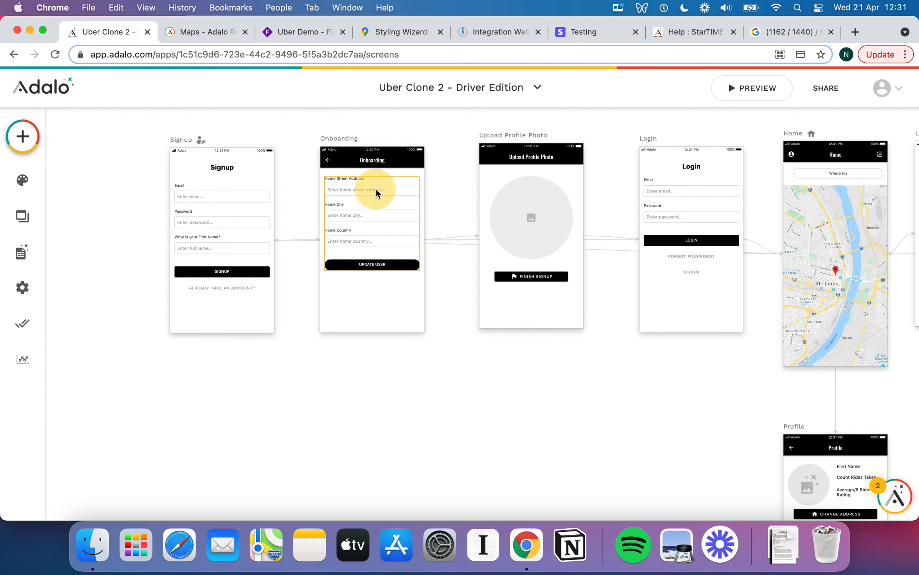
left_click(536, 223)
left_click(407, 260)
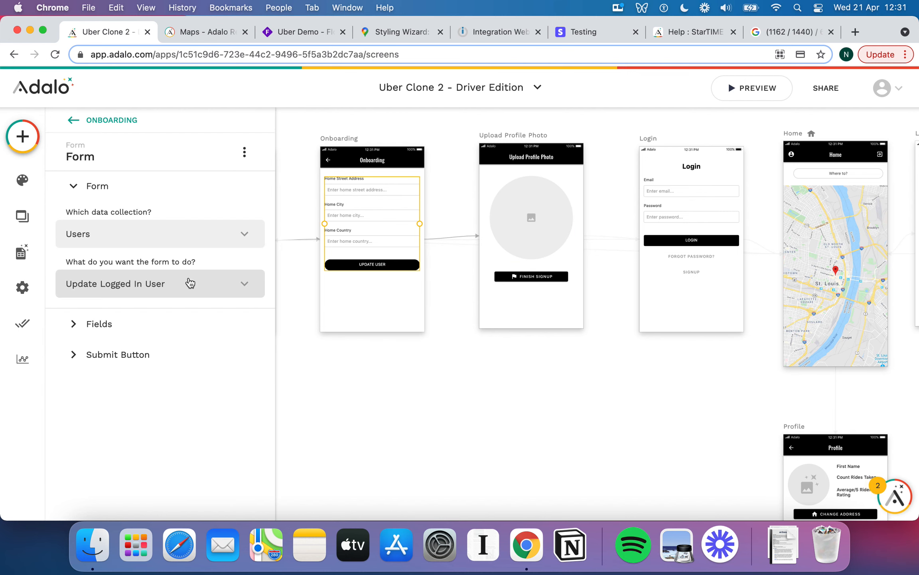
Set the Onboarding form's automatic Is Driver? field value to True
left_click(68, 322)
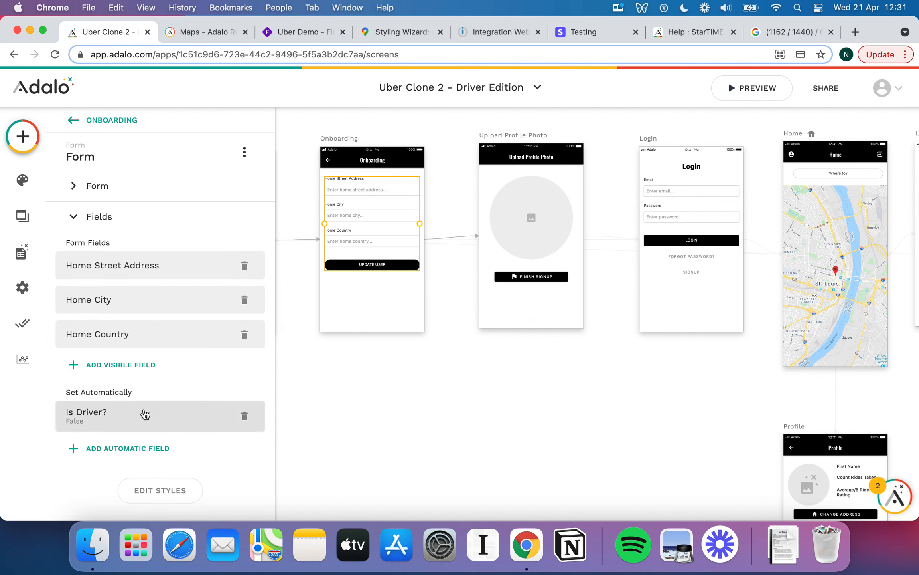
left_click(128, 416)
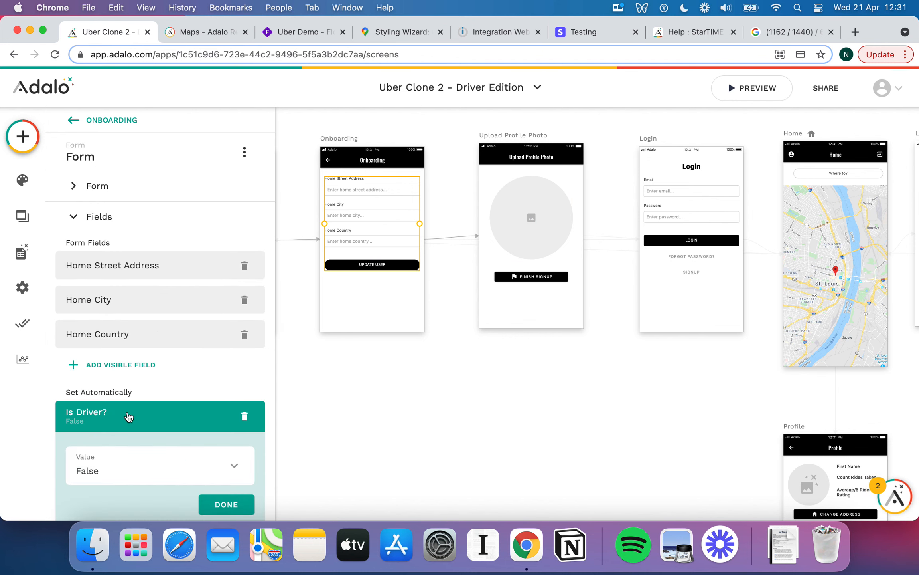
left_click(129, 469)
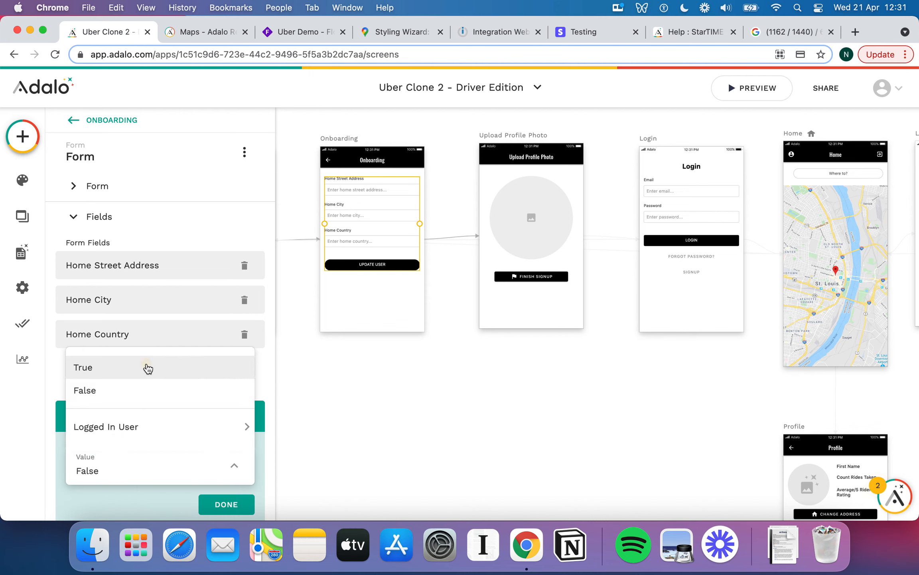
left_click(145, 369)
left_click(244, 503)
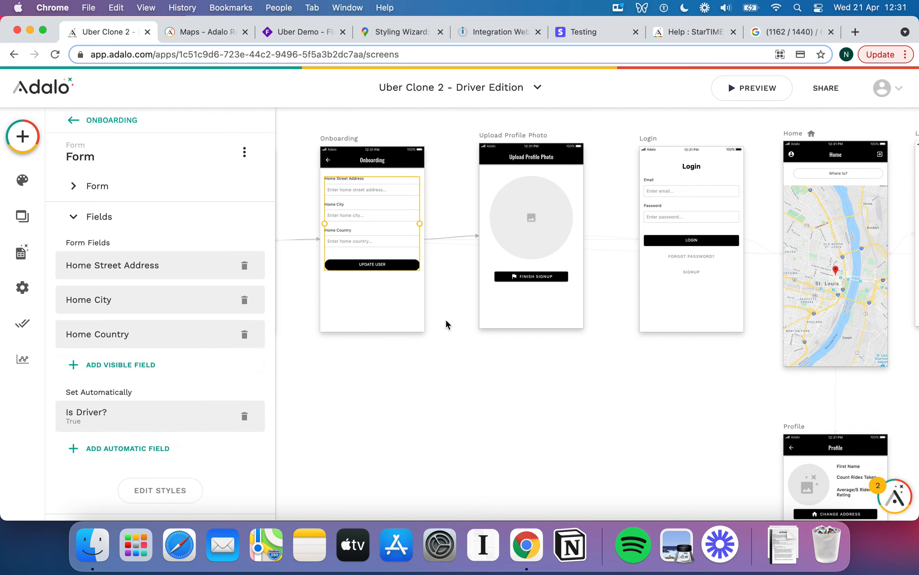
left_click(446, 358)
left_click(518, 275)
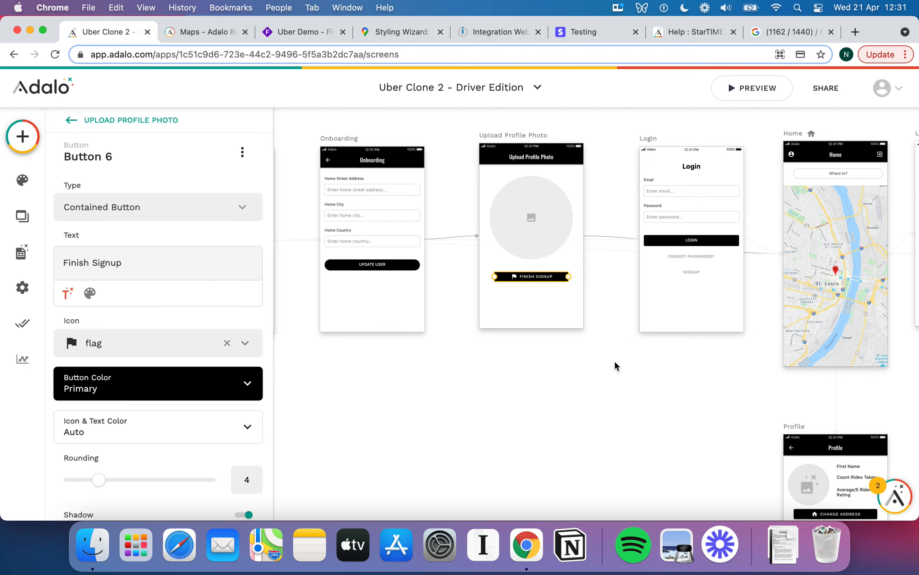
scroll(631, 341, "right", 10)
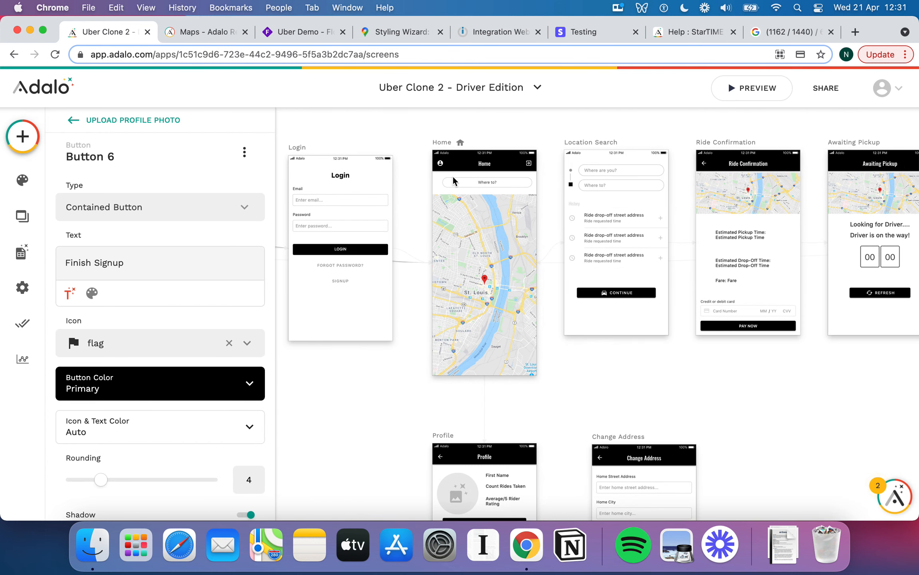
Delete the Where to? button from the Home screen
left_click(445, 143)
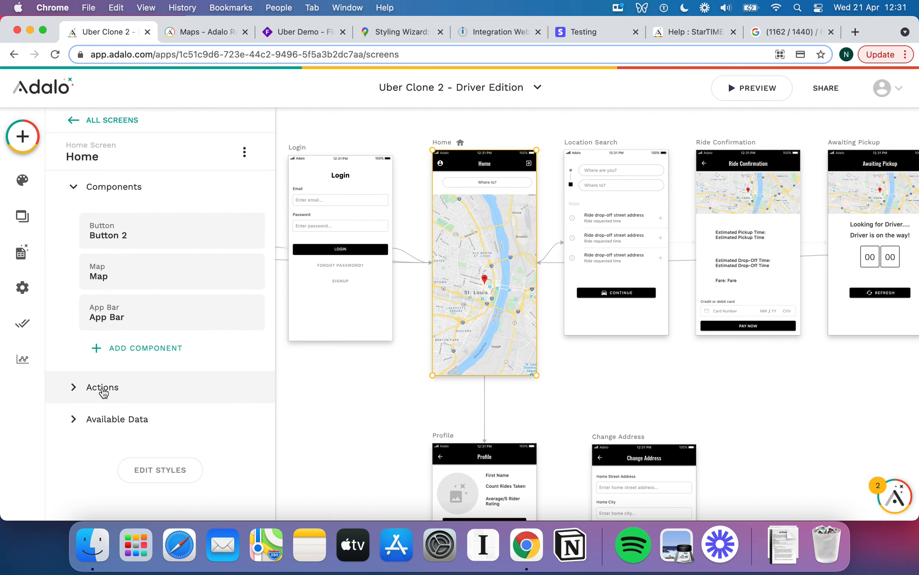
scroll(422, 228, "up", 2)
scroll(421, 228, "right", 1)
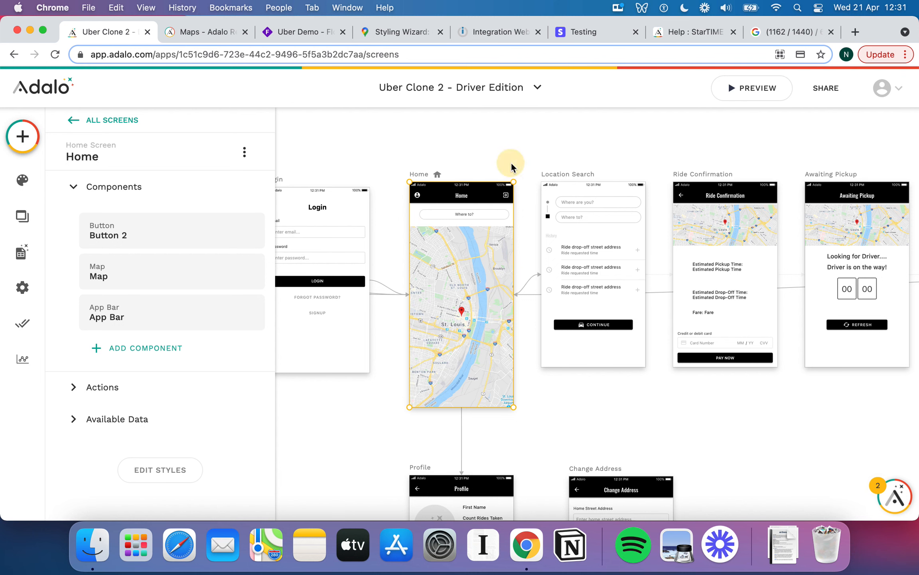
left_click(537, 231)
scroll(539, 228, "up", 5)
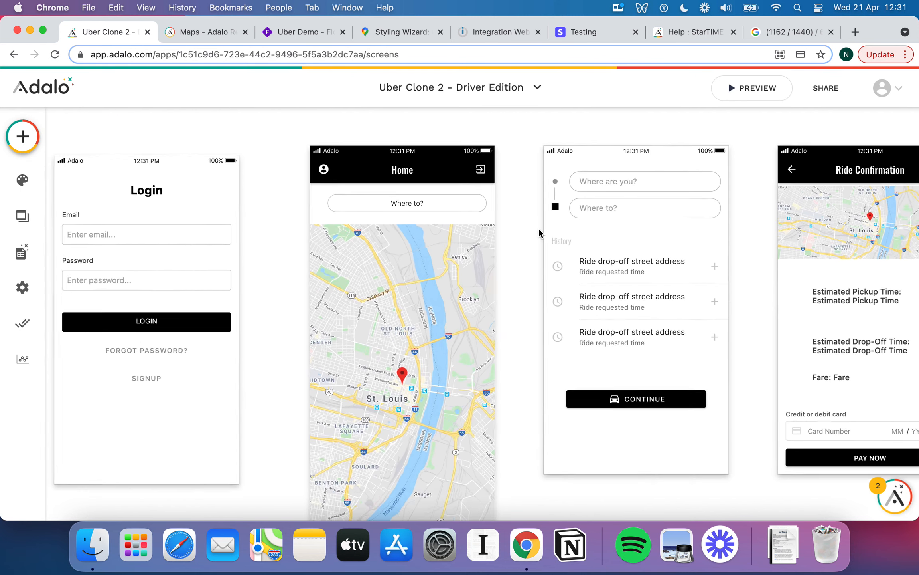
left_click(438, 206)
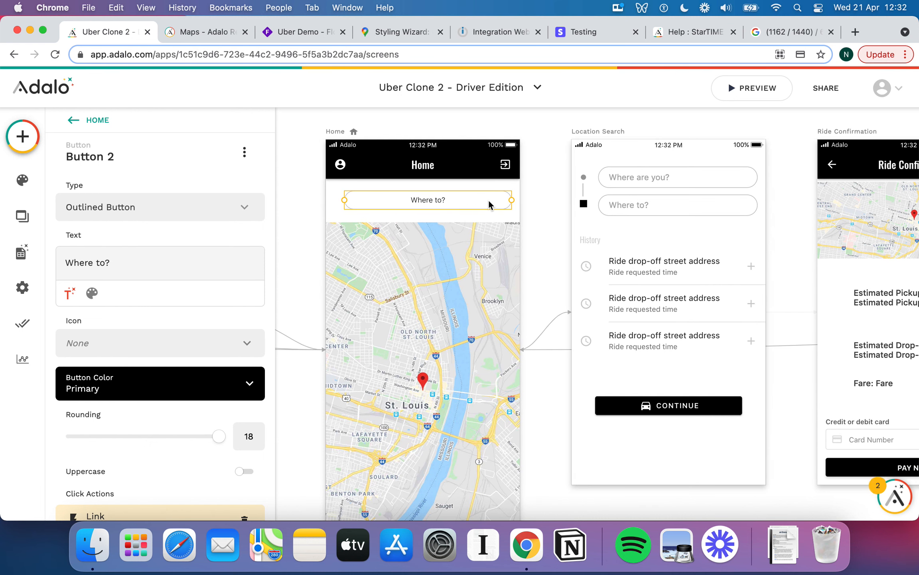
key("Delete")
Move the map directly under the header and shrink it to a short band
left_click(440, 210)
left_click(441, 235)
mouse_move(440, 235)
left_mouse_down()
mouse_move(440, 246)
mouse_move(440, 211)
mouse_move(440, 219)
left_mouse_up()
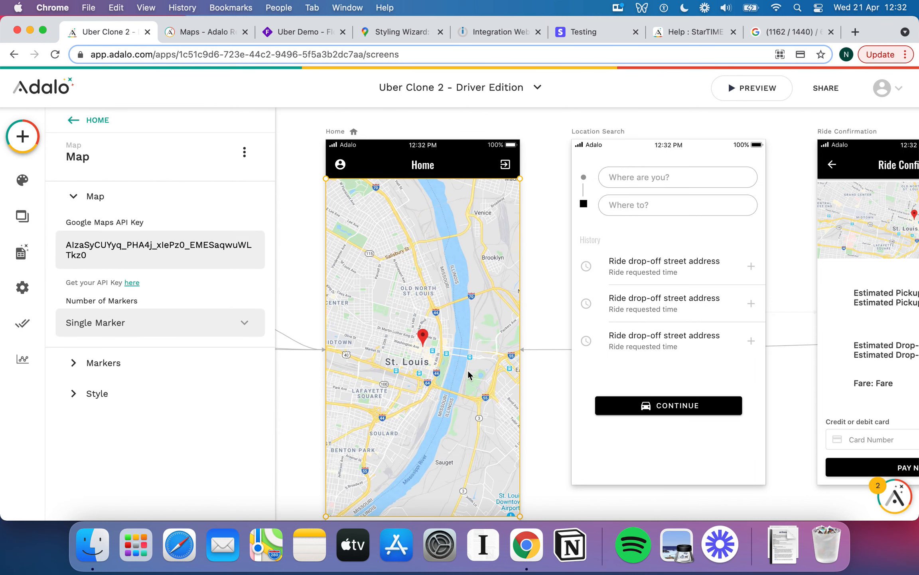
scroll(468, 369, "down", 2)
left_click_drag(517, 492, 516, 248)
left_click(535, 278)
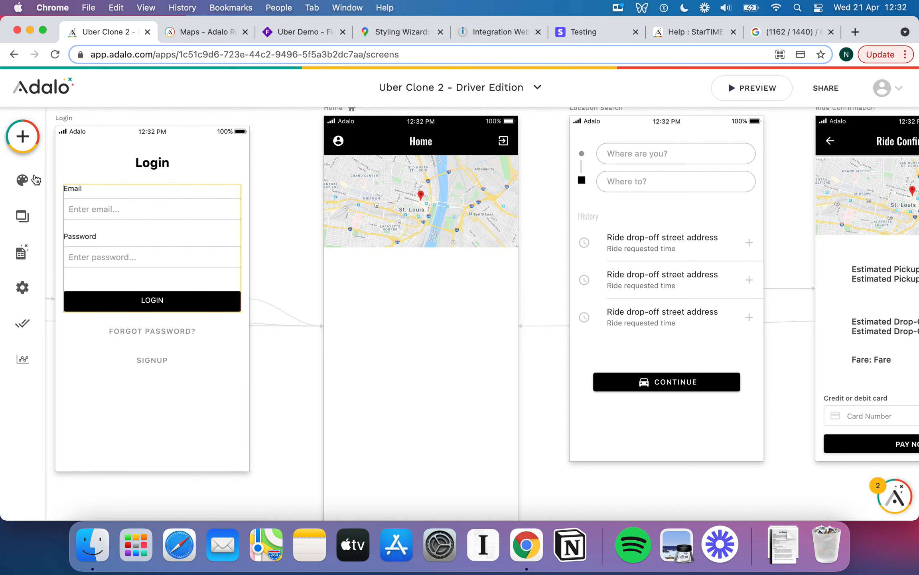
Add a text element below the map reading 'Current Address:'
left_click(21, 137)
left_click_drag(121, 283, 359, 261)
triple_click(128, 218)
type("Cu")
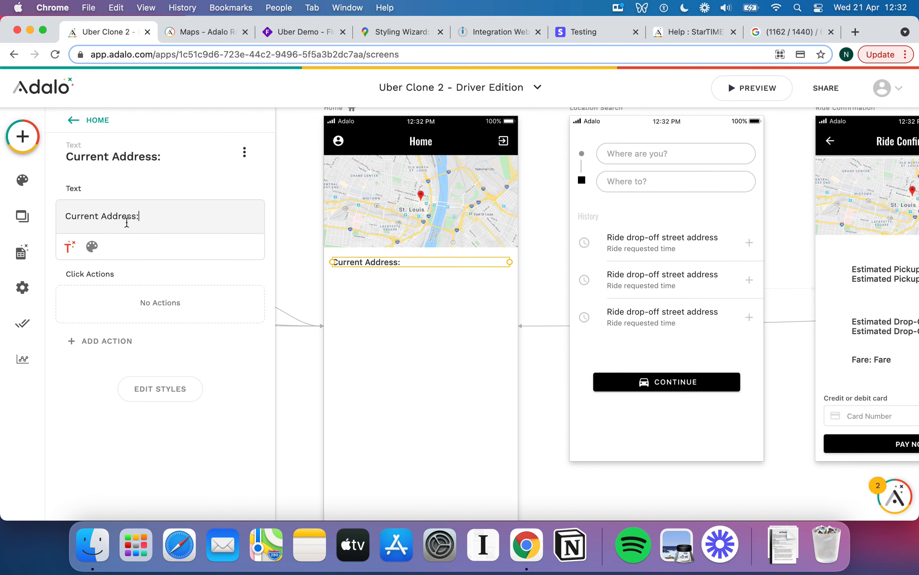
type("rrent Address:")
Append the Logged In User's current street address to the text via Magic Text
left_click(69, 247)
mouse_move(160, 283)
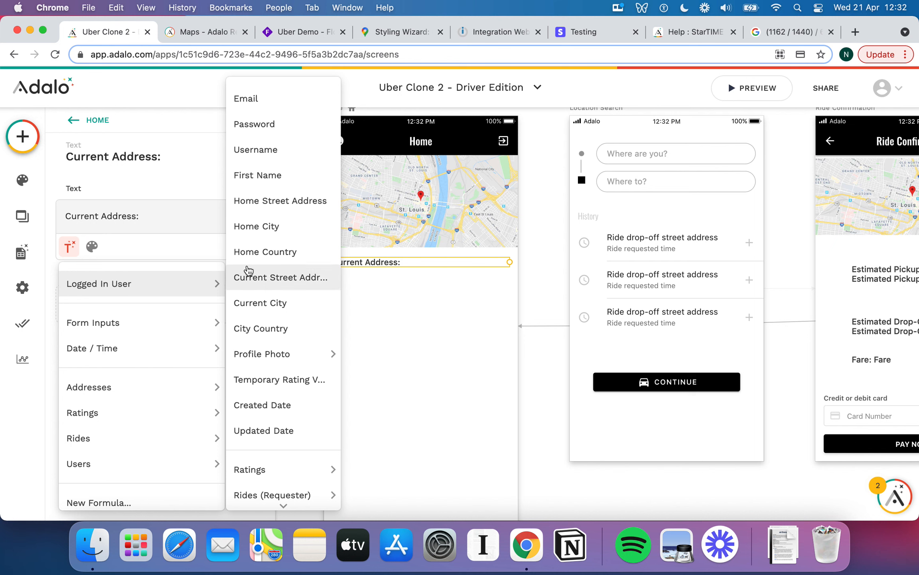
left_click(297, 279)
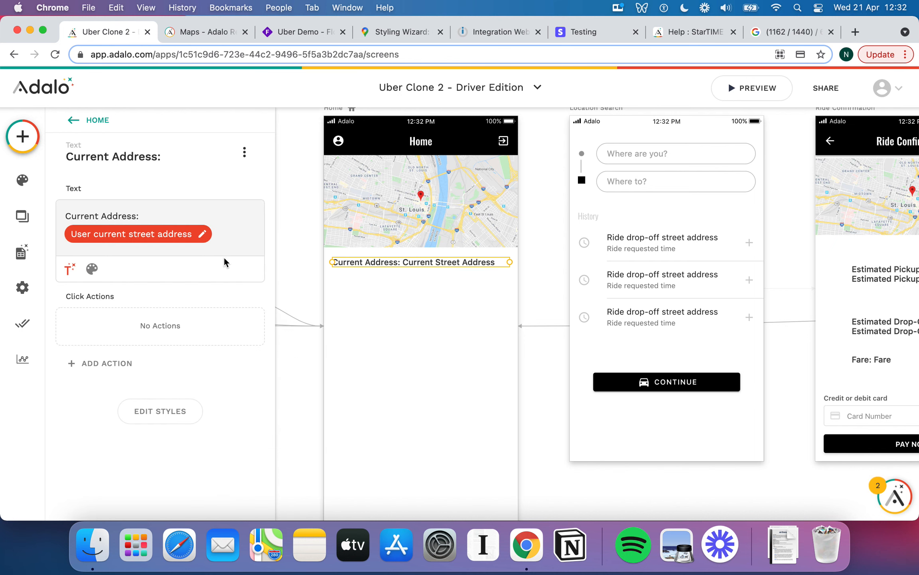
left_click(70, 269)
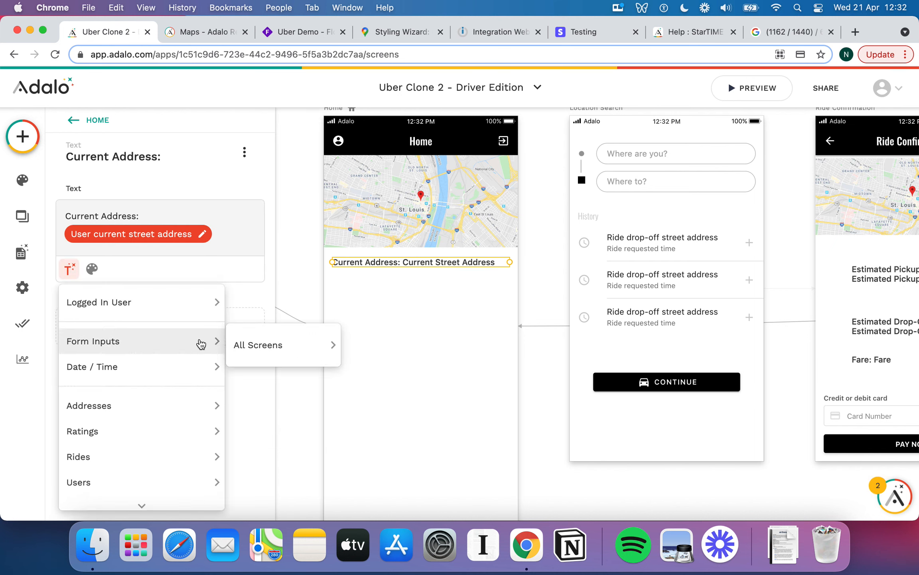
mouse_move(204, 303)
left_click(435, 320)
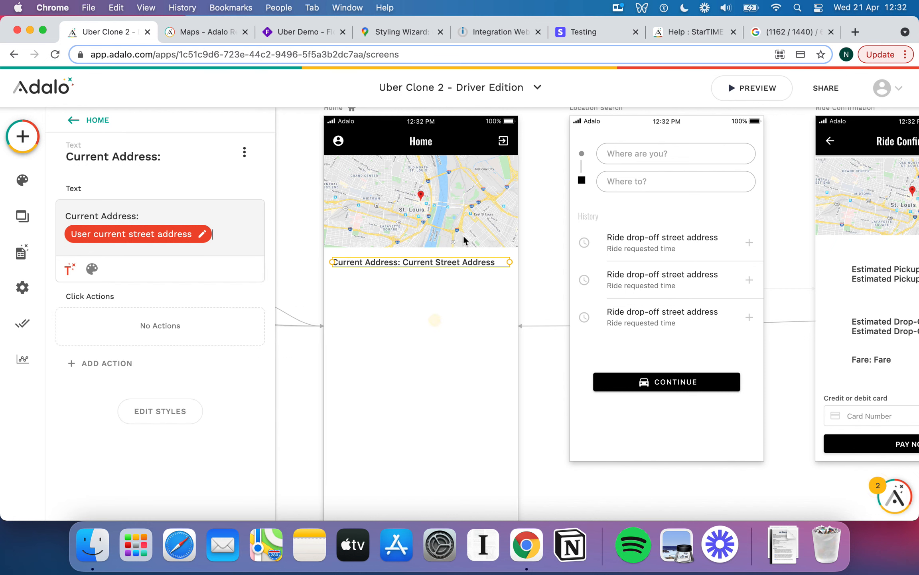
left_click_drag(440, 261, 442, 260)
Add an 'Available Rides' text element to Home with font size 22
left_click(34, 148)
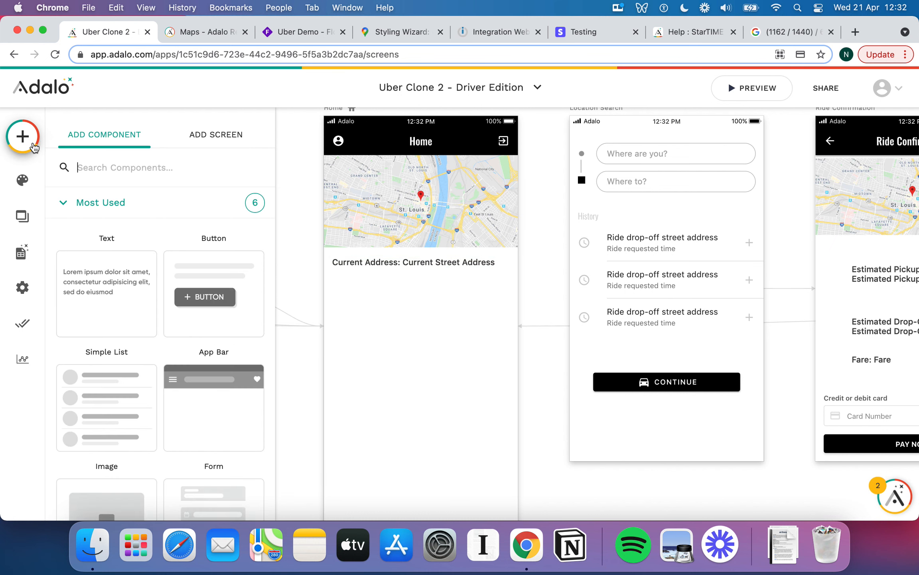
left_click_drag(121, 275, 362, 329)
triple_click(96, 219)
type("Available Rides")
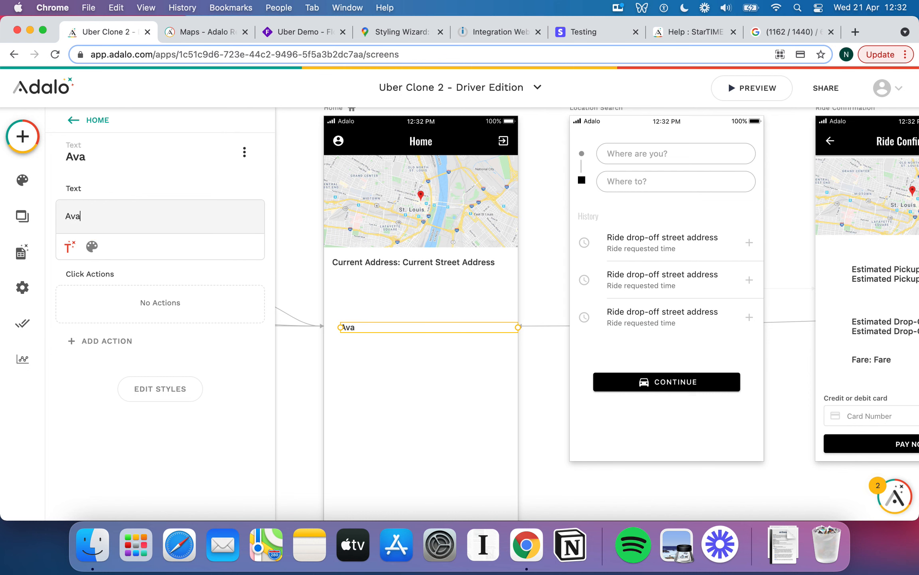
left_click(91, 246)
left_click(214, 248)
type("22")
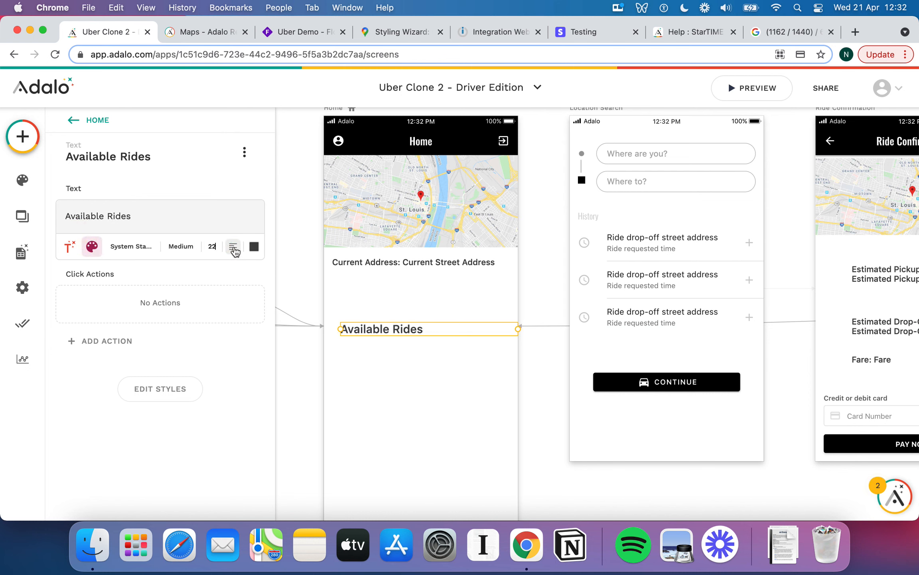
Centre the Available Rides heading and place a Simple List beneath it
left_click(233, 246)
left_click(239, 304)
left_click_drag(458, 335, 449, 333)
left_click(18, 138)
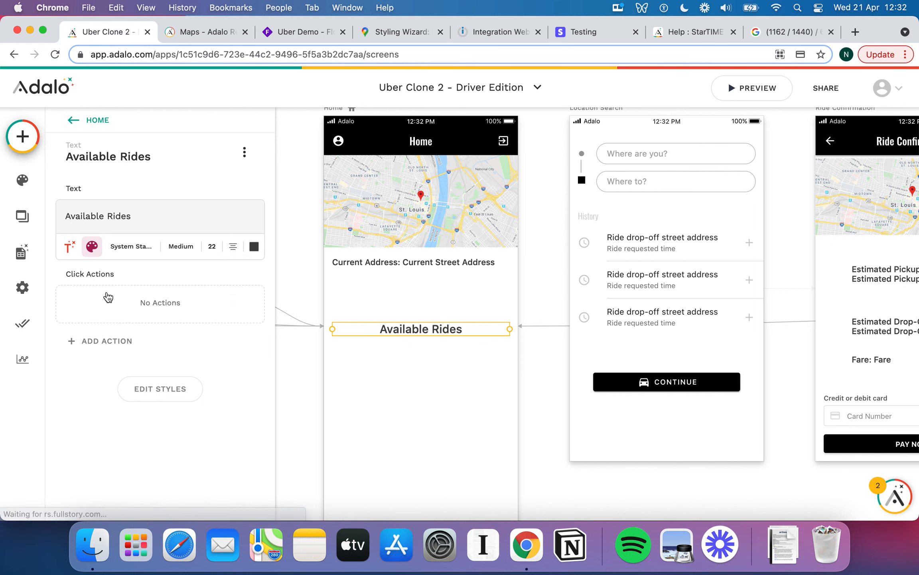
left_click_drag(106, 353, 423, 415)
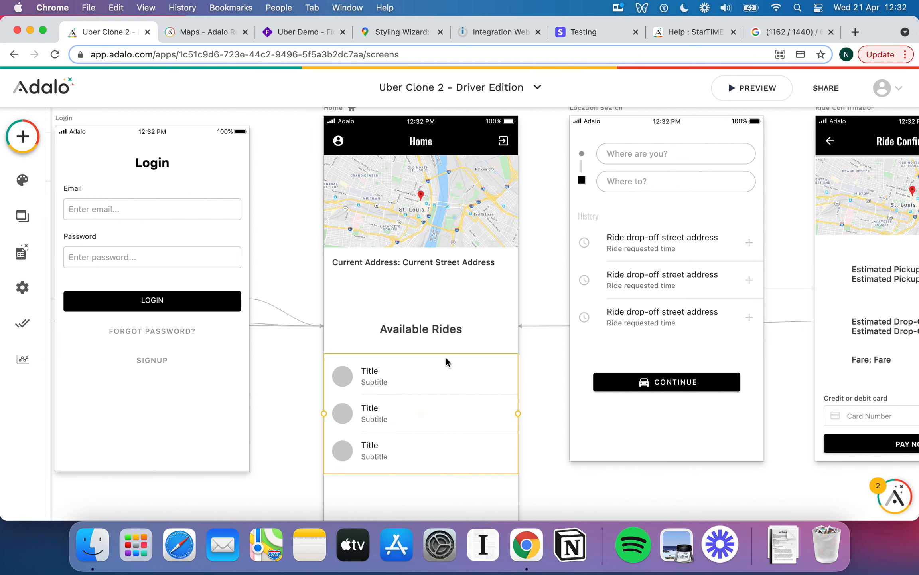
Make the list a list of Rides
scroll(446, 357, "down", 1)
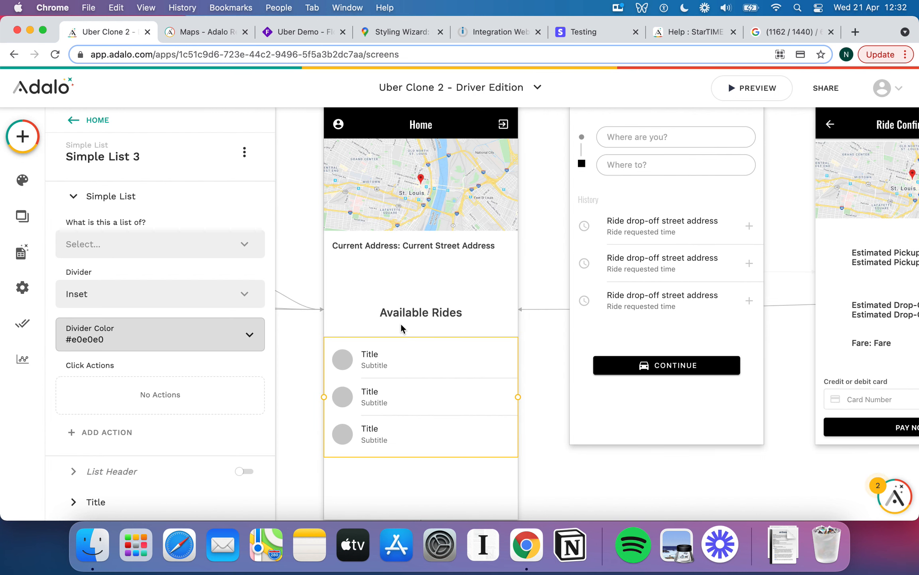
left_click(143, 243)
left_click(110, 324)
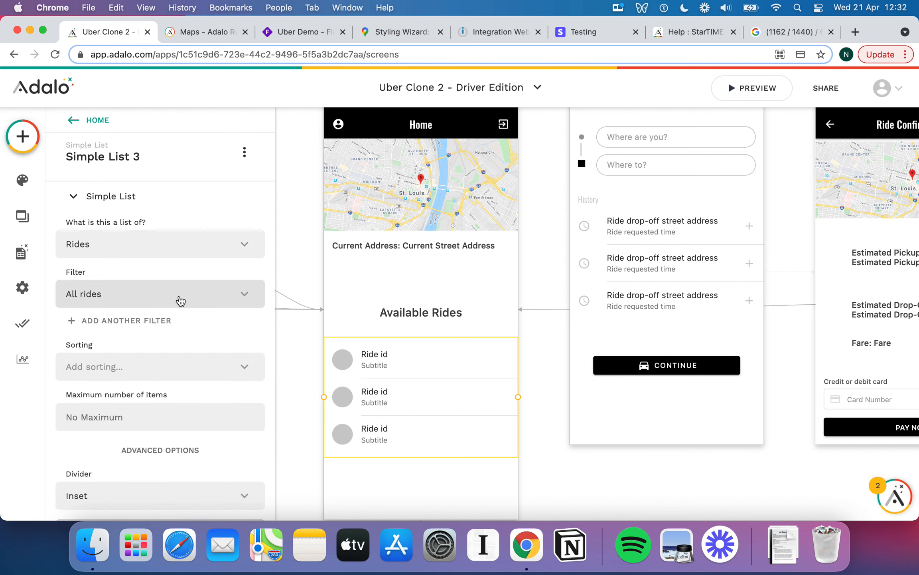
scroll(181, 299, "down", 1)
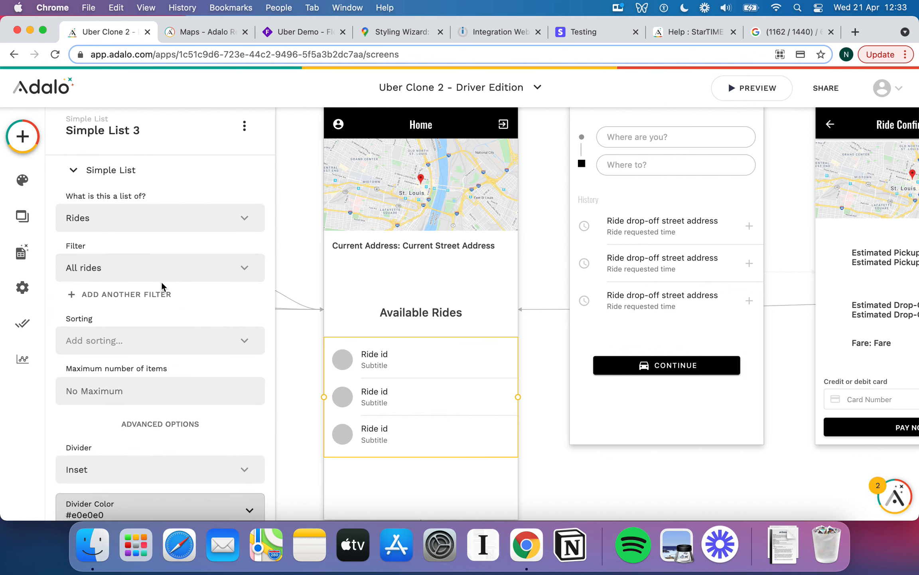
Filter the rides to Is Driver Assigned? is false, removing the first Is Paid? filter
left_click(157, 299)
scroll(155, 293, "down", 1)
left_click(158, 297)
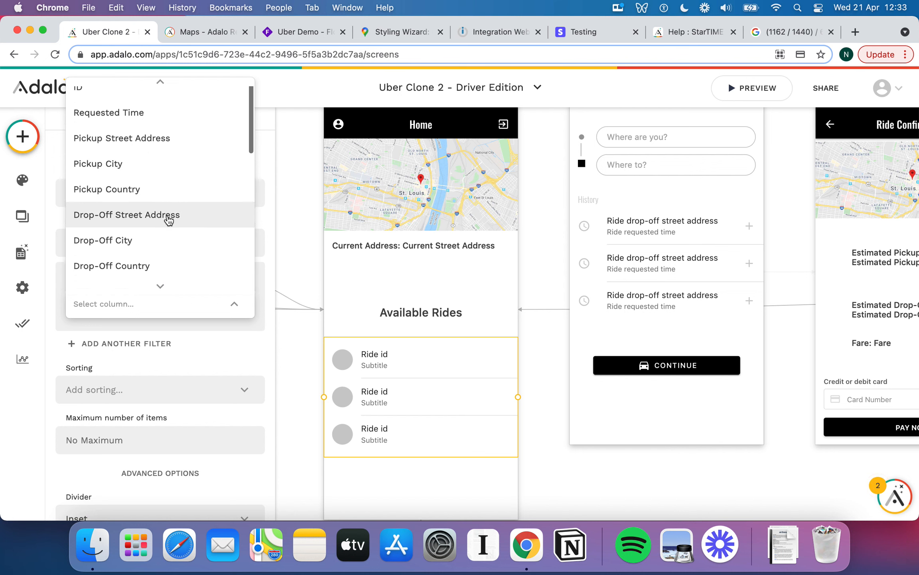
scroll(167, 220, "down", 5)
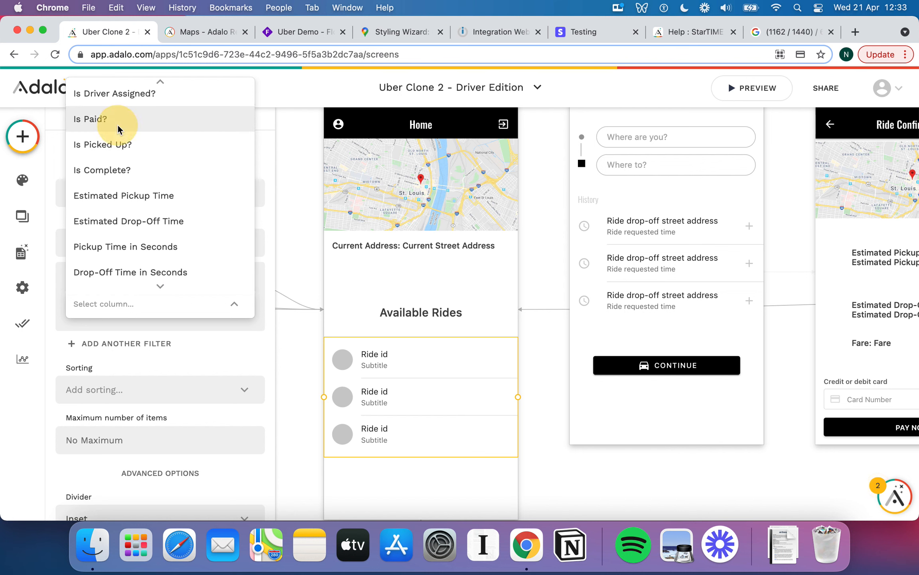
left_click(119, 120)
left_click(144, 378)
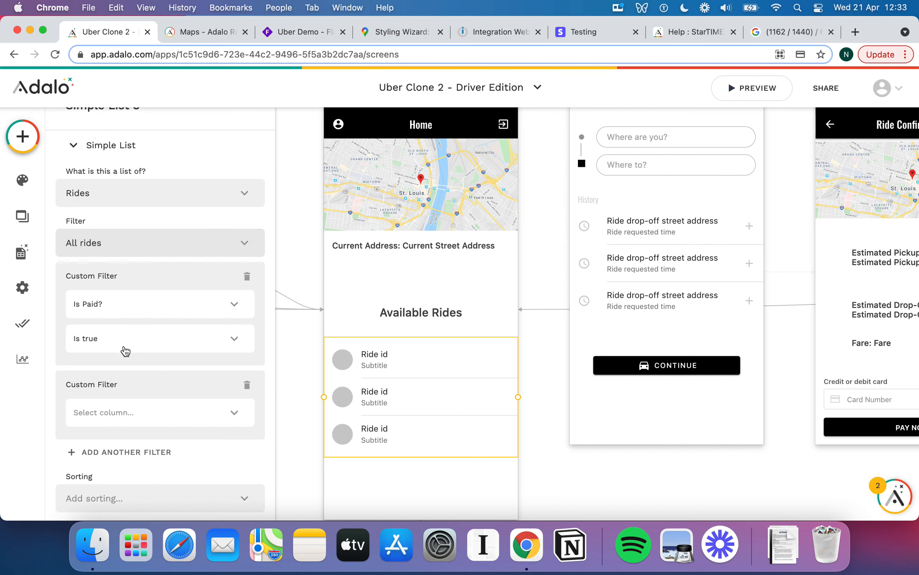
left_click(146, 412)
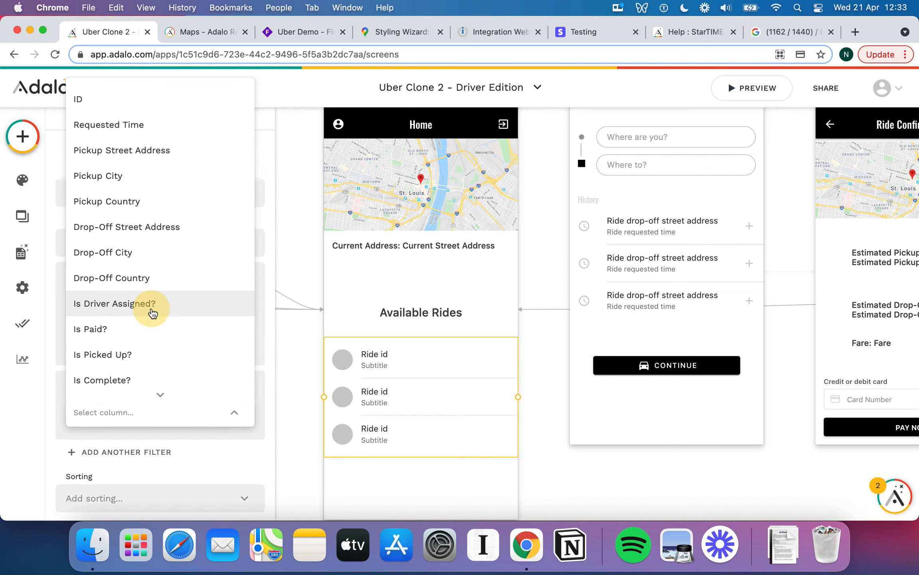
left_click(148, 303)
scroll(168, 383, "down", 3)
left_click(154, 397)
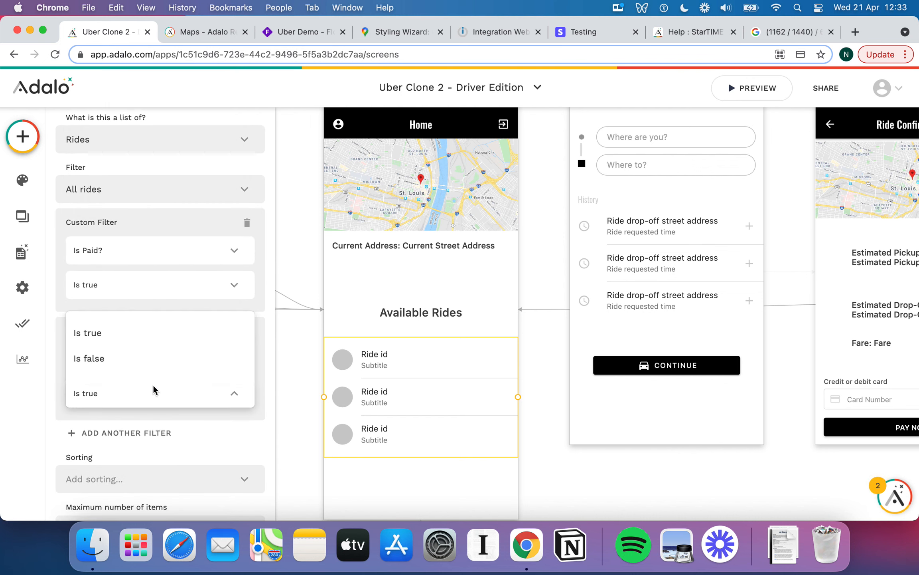
left_click(124, 365)
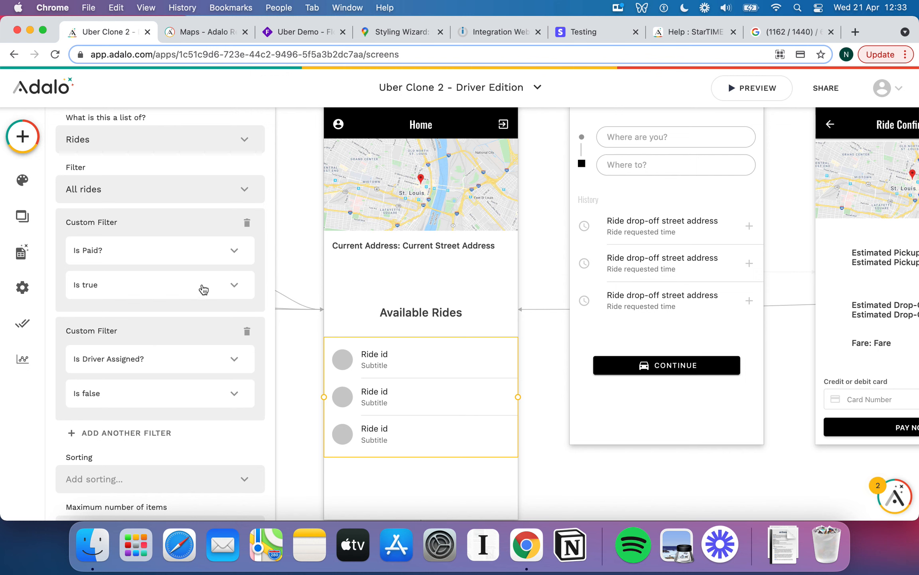
scroll(203, 289, "up", 2)
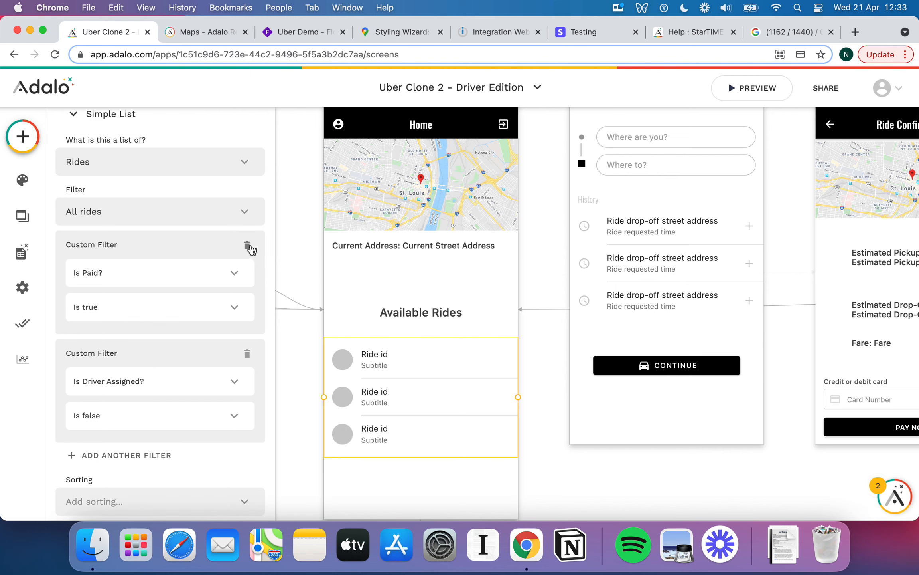
left_click(248, 245)
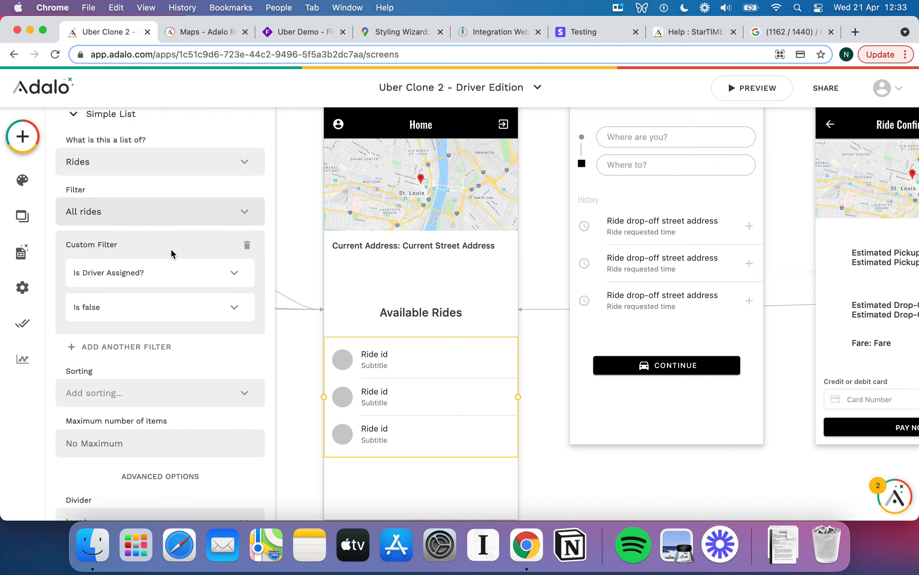
Add a second filter requiring Is Paid? to be true
left_click(135, 348)
left_click(139, 380)
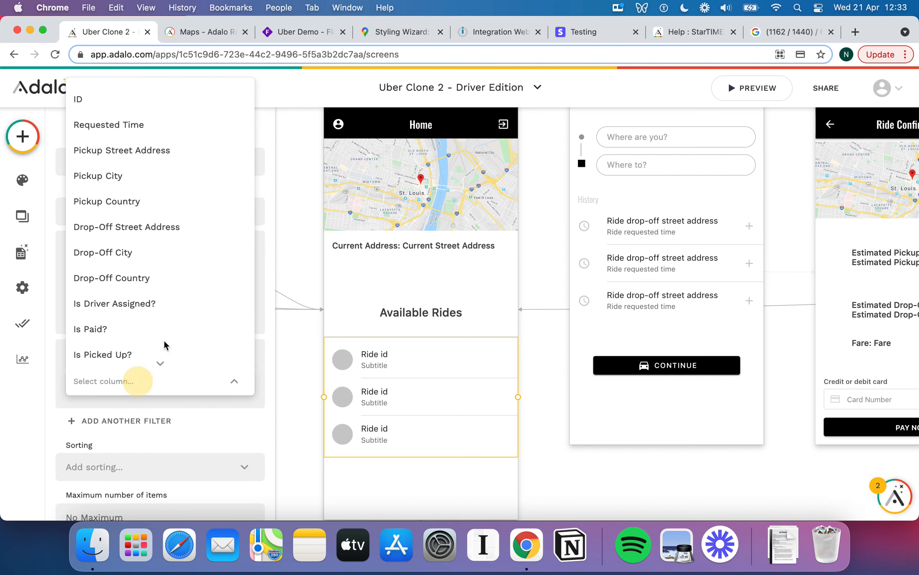
left_click(144, 325)
scroll(164, 405, "down", 3)
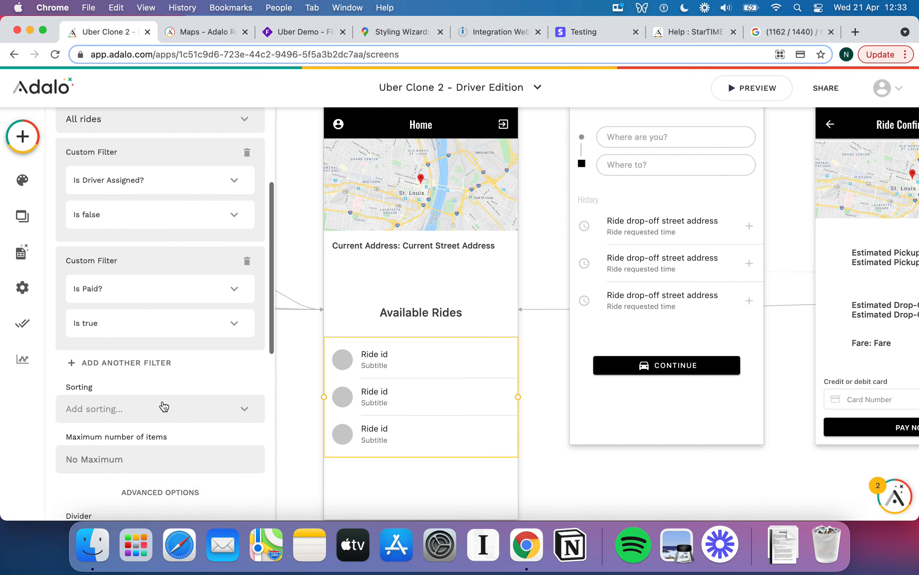
scroll(167, 351, "down", 2)
left_click(136, 388)
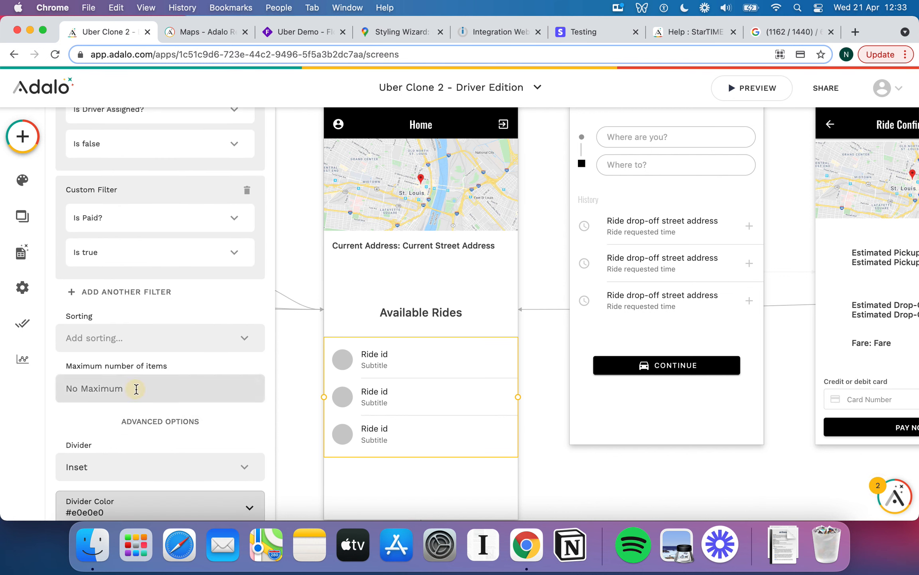
Sort the rides by Created Date, newest to oldest
left_click(160, 339)
scroll(209, 268, "down", 4)
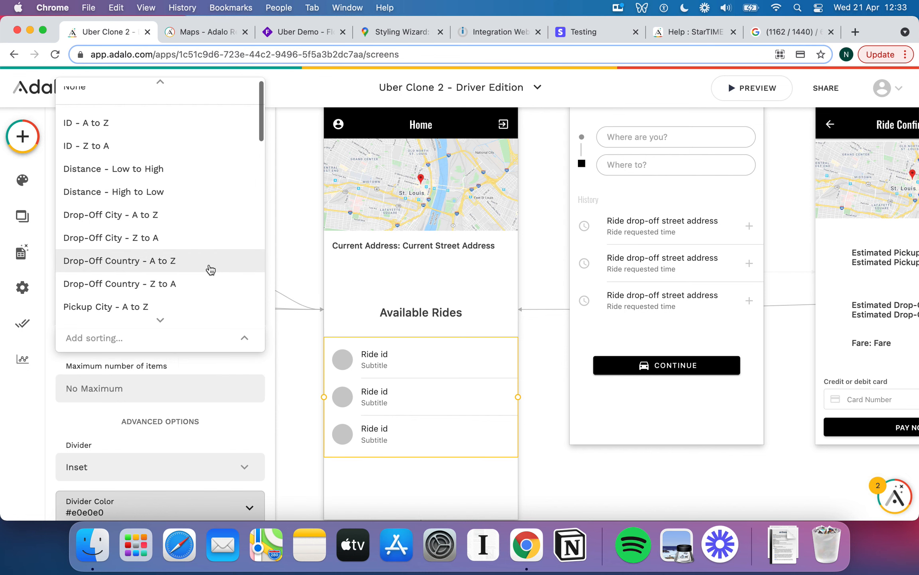
scroll(210, 270, "down", 5)
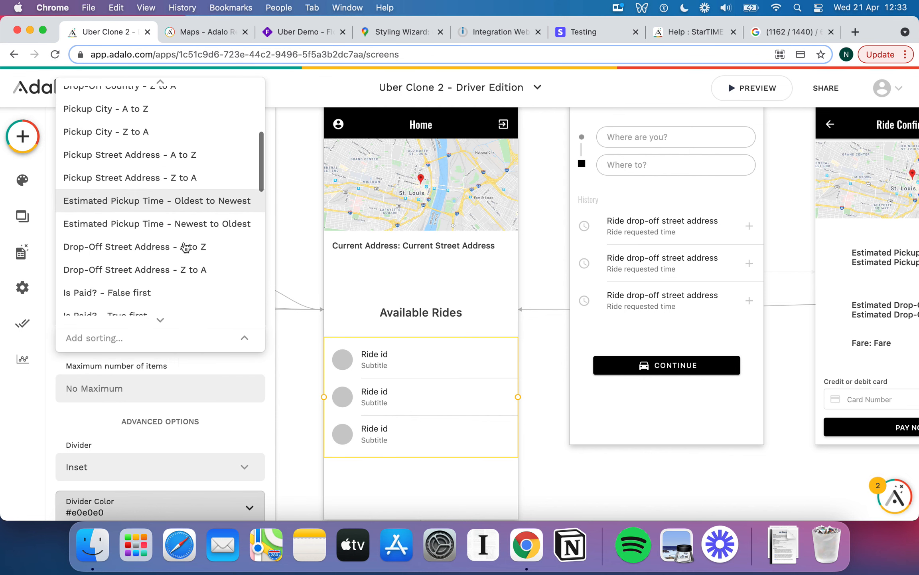
scroll(184, 268, "down", 12)
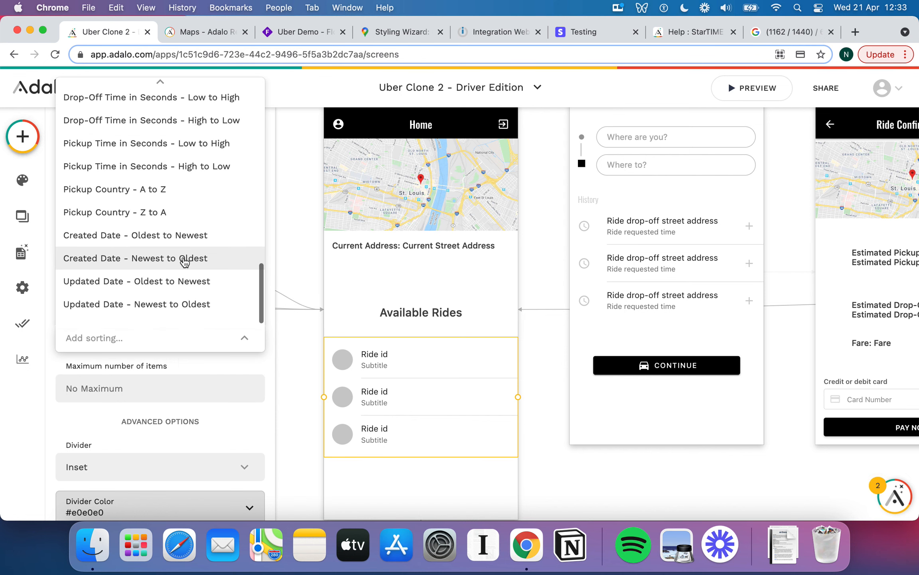
left_click(191, 258)
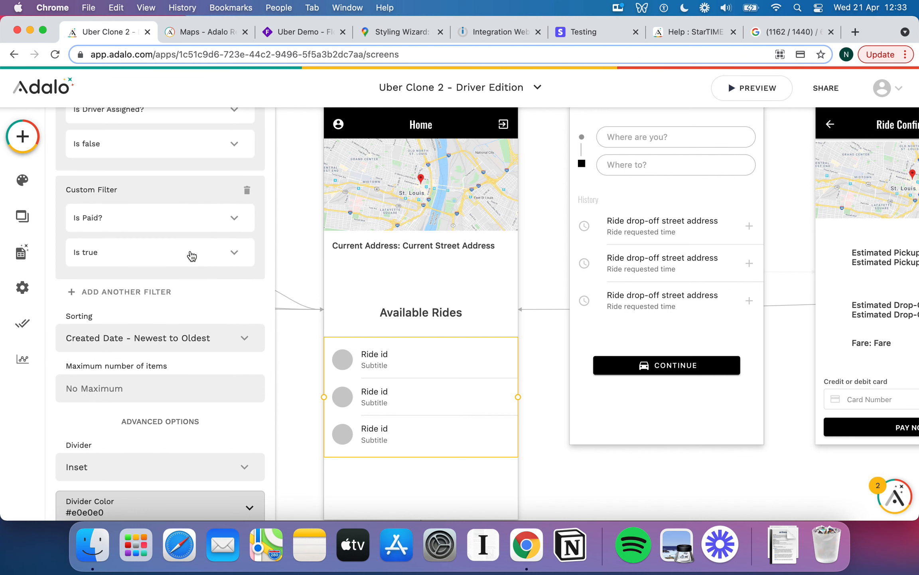
scroll(189, 370, "down", 5)
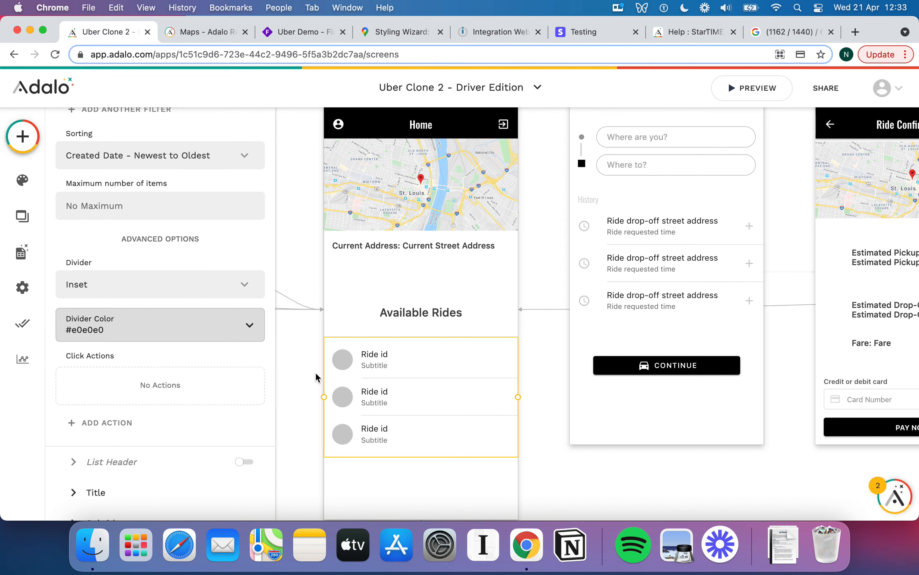
left_click_drag(436, 413, 436, 415)
scroll(151, 333, "down", 5)
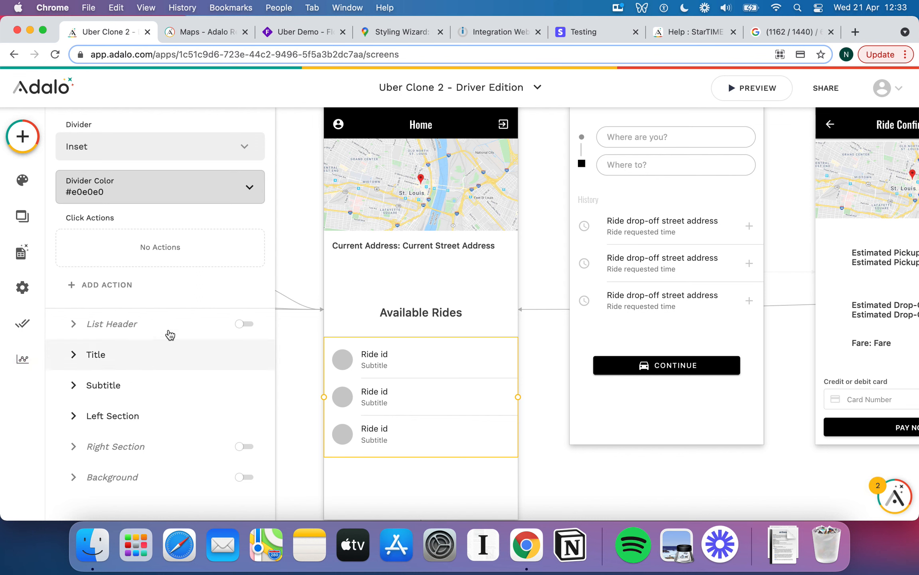
Replace the row title's Ride id with the ride's Drop-Off Street Address
left_click(74, 361)
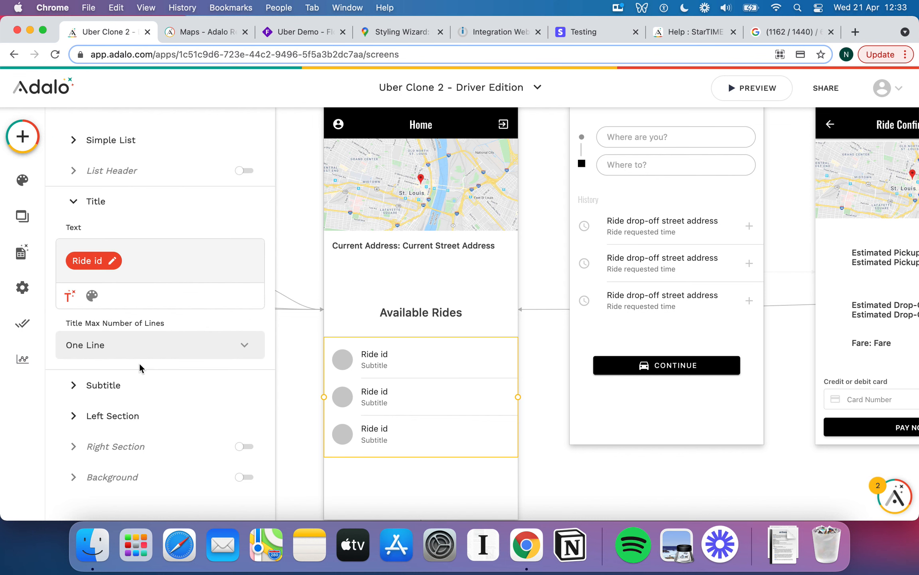
key("BackSpace")
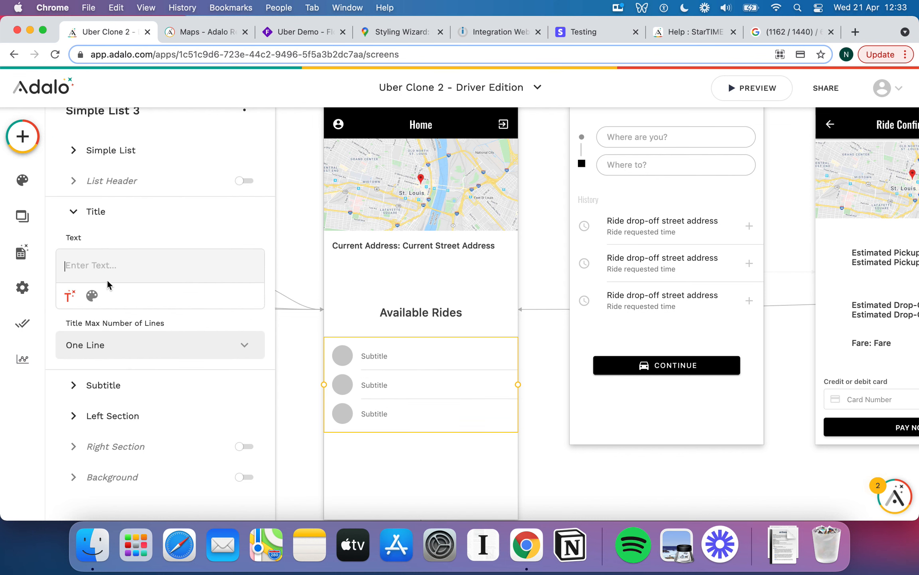
left_click(70, 295)
scroll(148, 176, "down", 2)
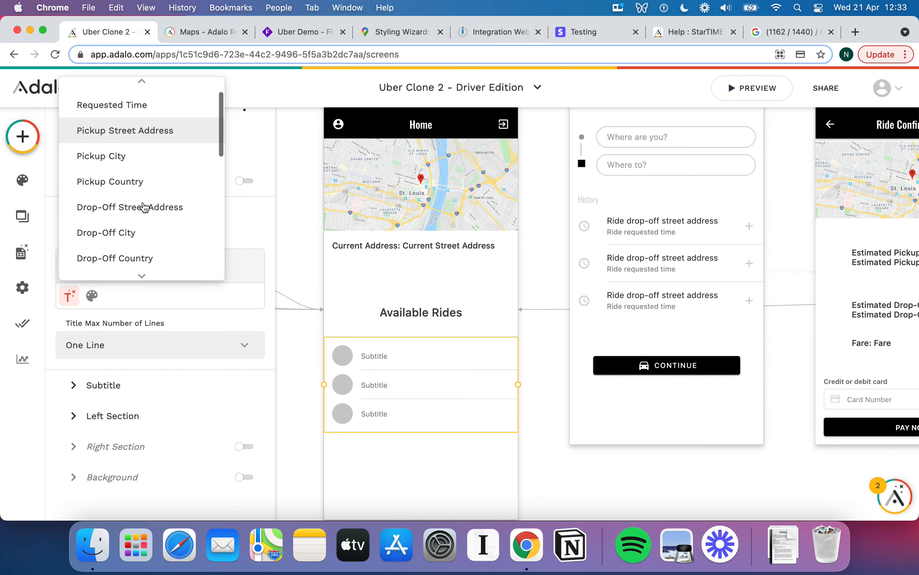
left_click(148, 206)
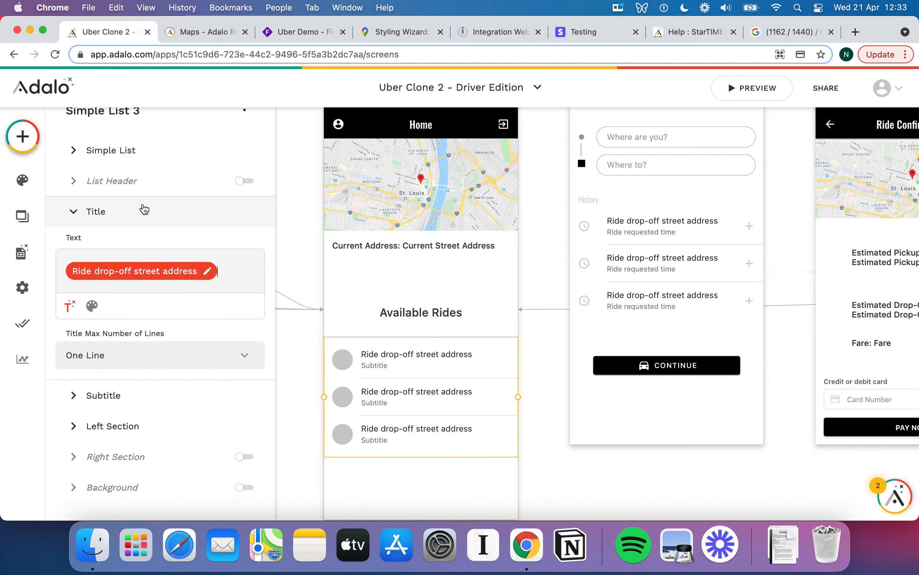
Set the row subtitle to "From: " followed by the Pickup Street Address
left_click(75, 395)
left_click(104, 299)
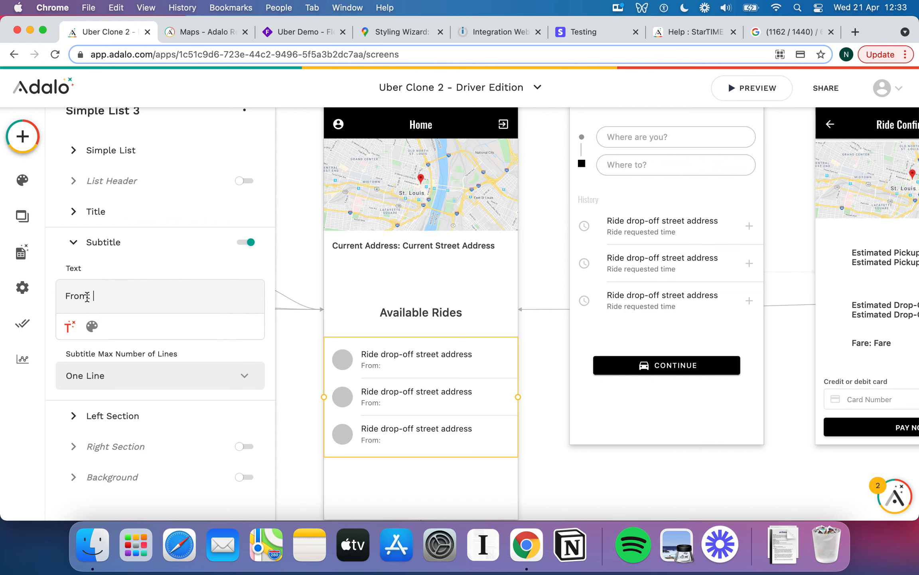
left_click(69, 326)
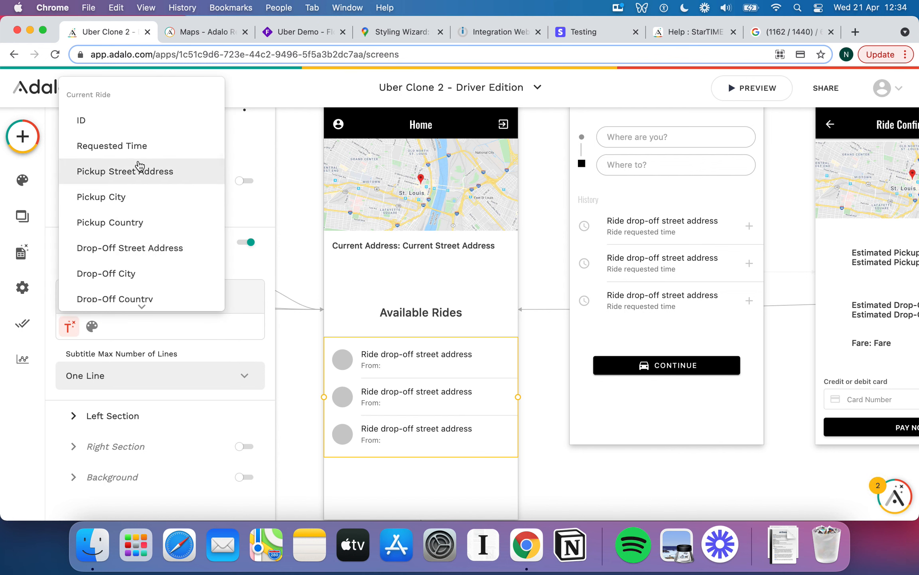
left_click(141, 175)
Set the rows' left-section image to the requester's Profile Photo
scroll(199, 334, "down", 2)
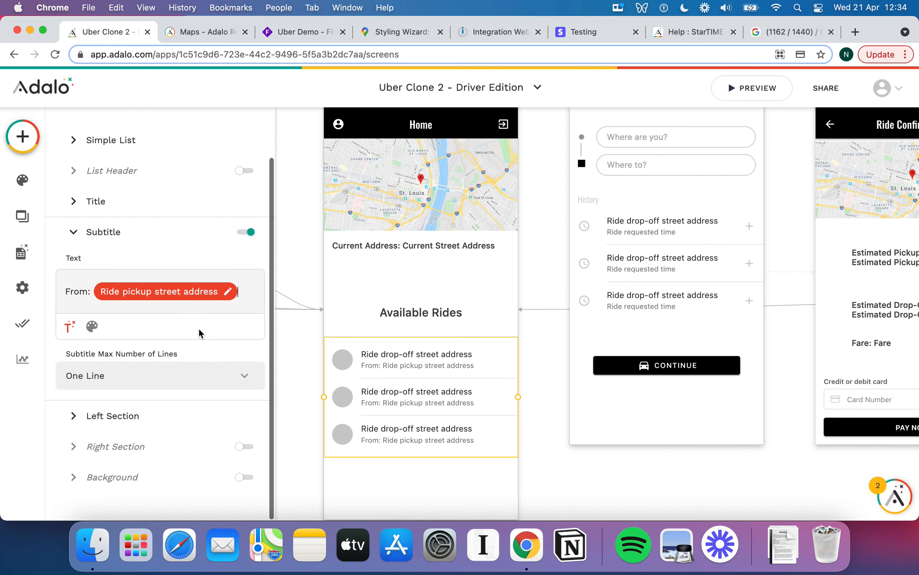
left_click(81, 416)
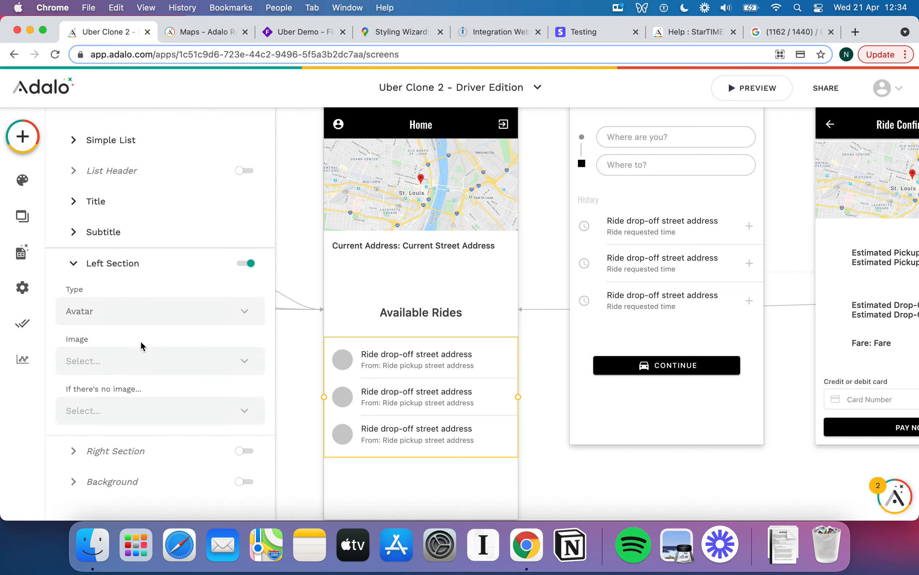
left_click(136, 360)
mouse_move(152, 307)
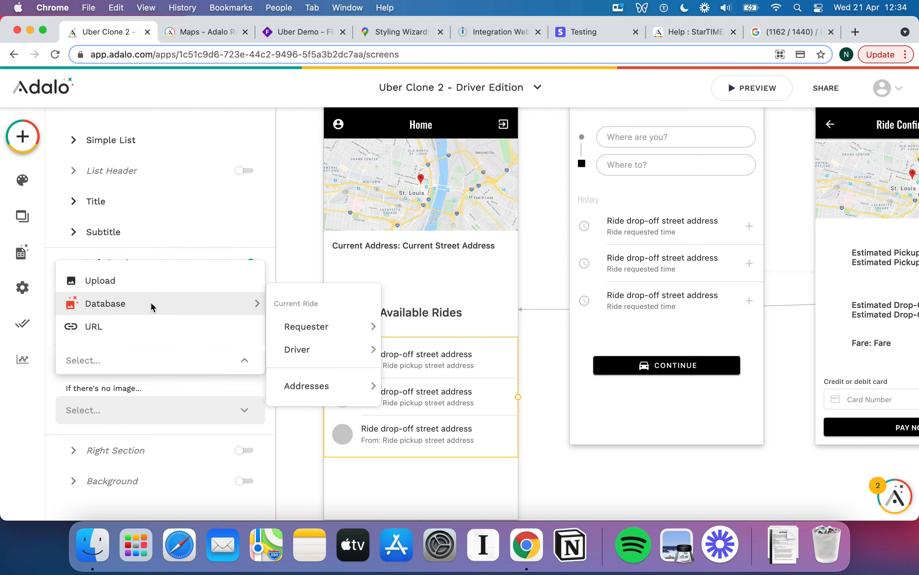
mouse_move(296, 326)
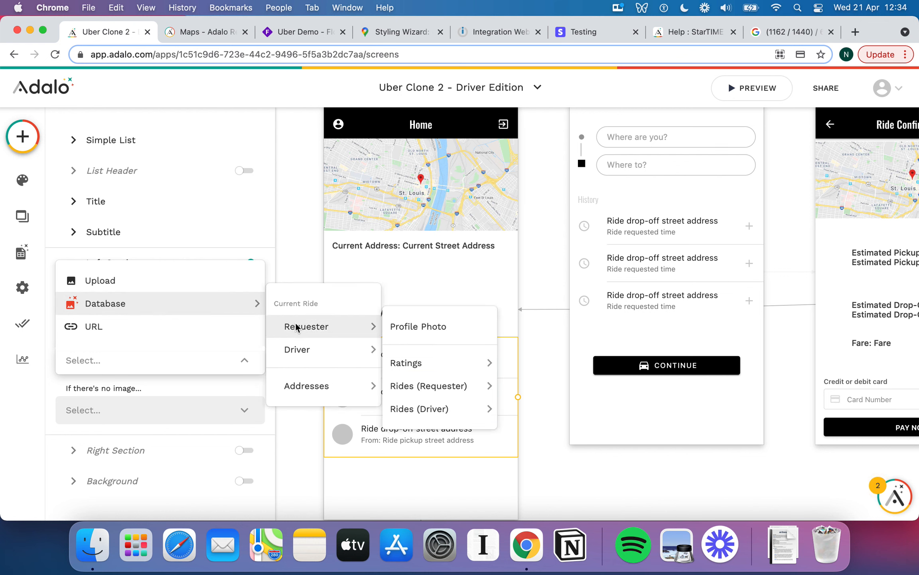
left_click(405, 325)
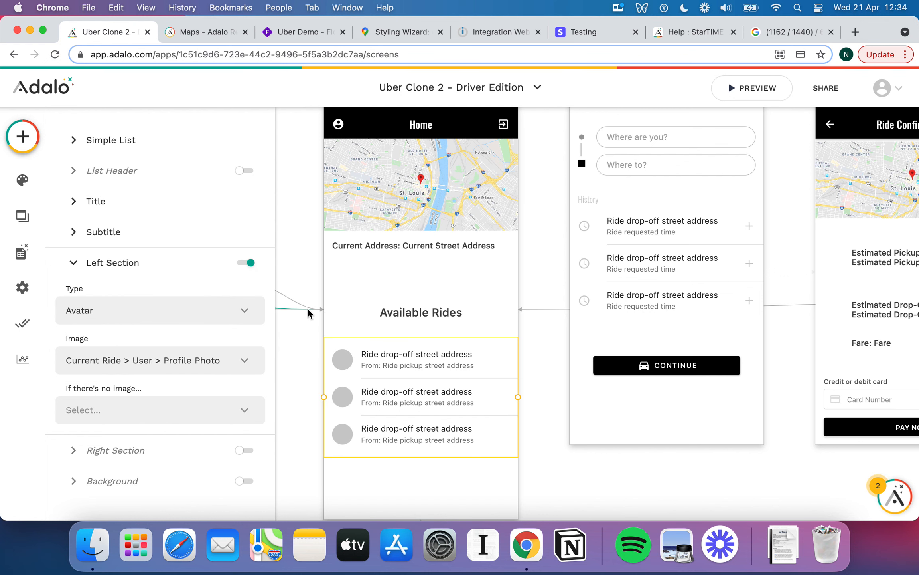
Enable the right section with an arrow_forward icon on each ride row
left_click(244, 450)
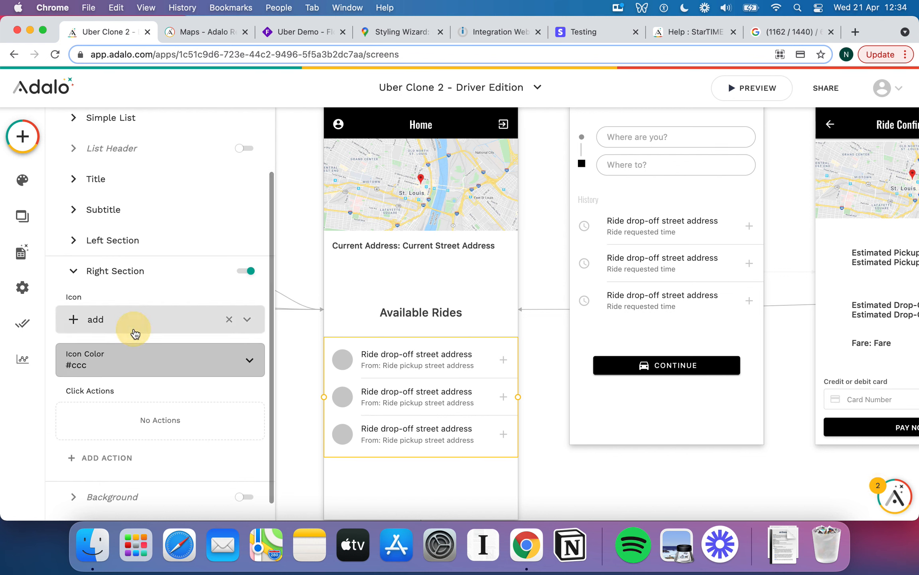
left_click(136, 328)
type("arr")
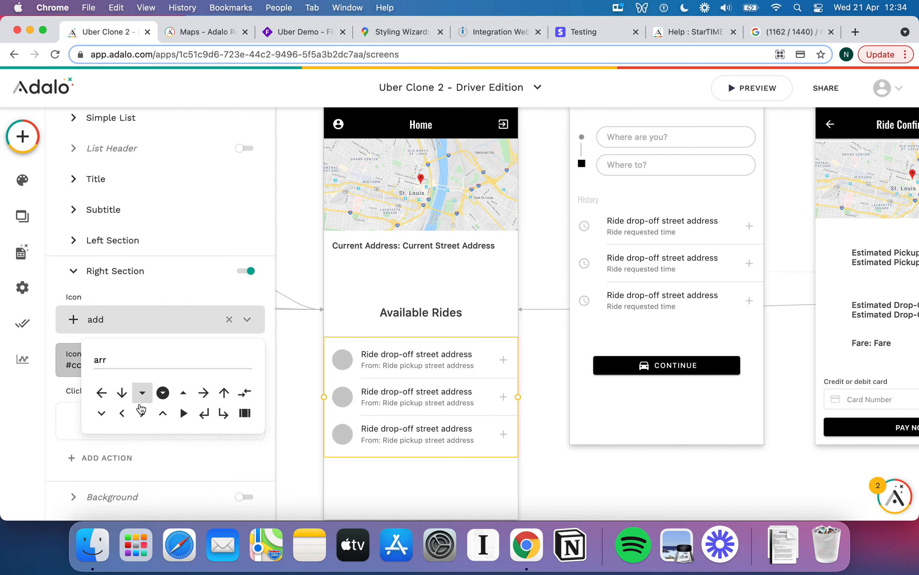
left_click(206, 394)
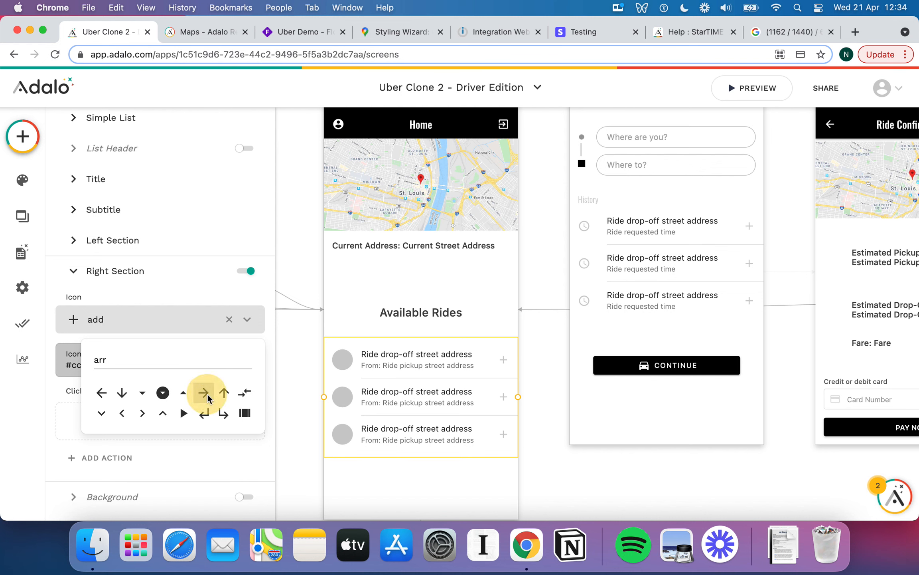
left_click(463, 294)
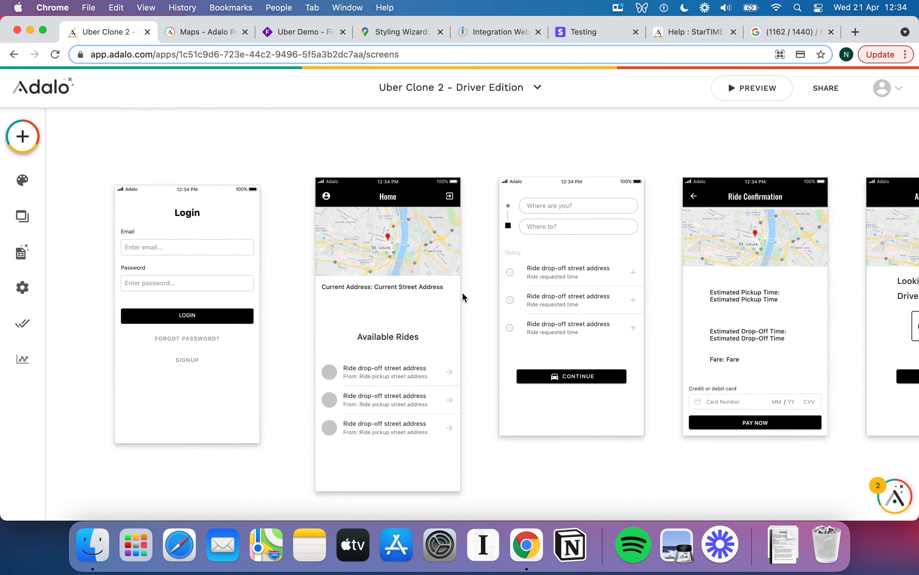
left_click(411, 395)
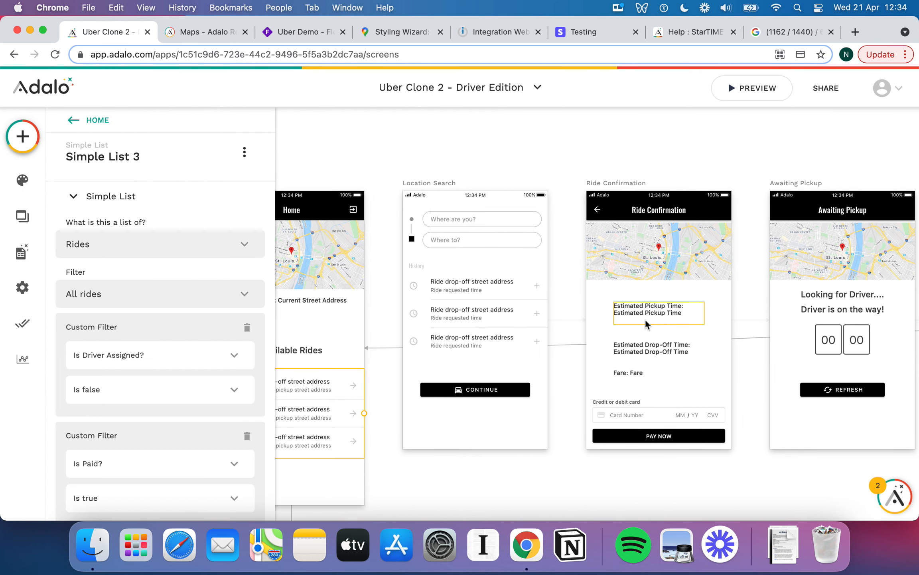
Delete the Location Search screen and move Ride Confirmation next to Home
left_click(429, 184)
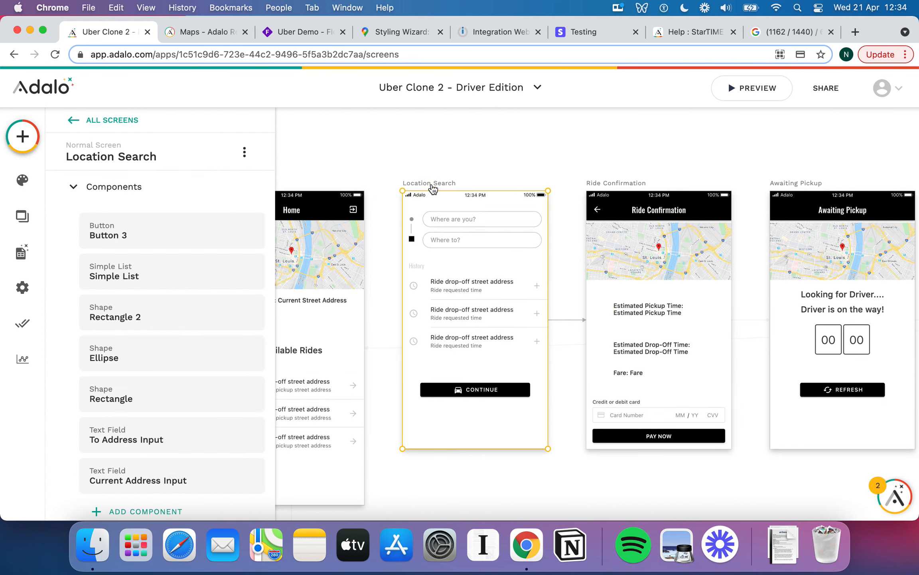
left_click(245, 152)
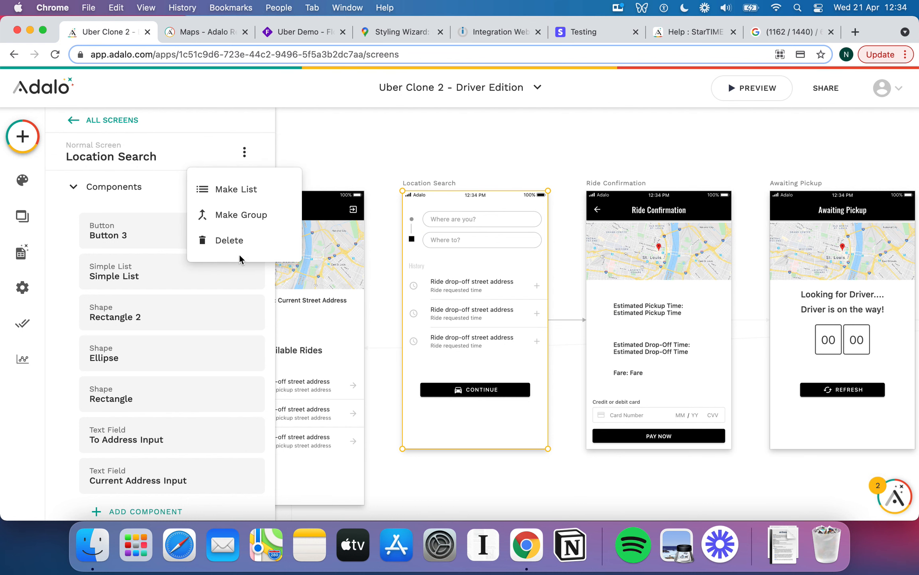
left_click(246, 245)
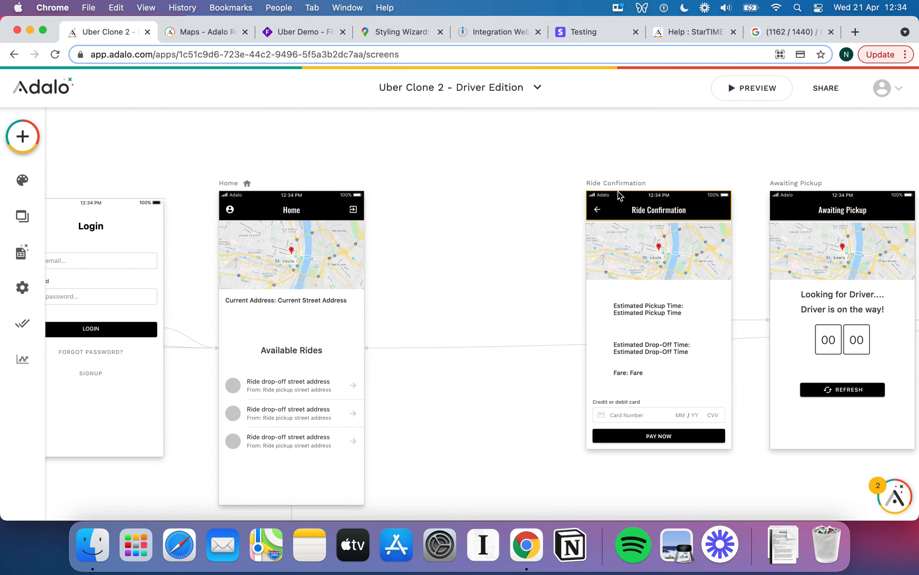
left_click_drag(625, 184, 440, 194)
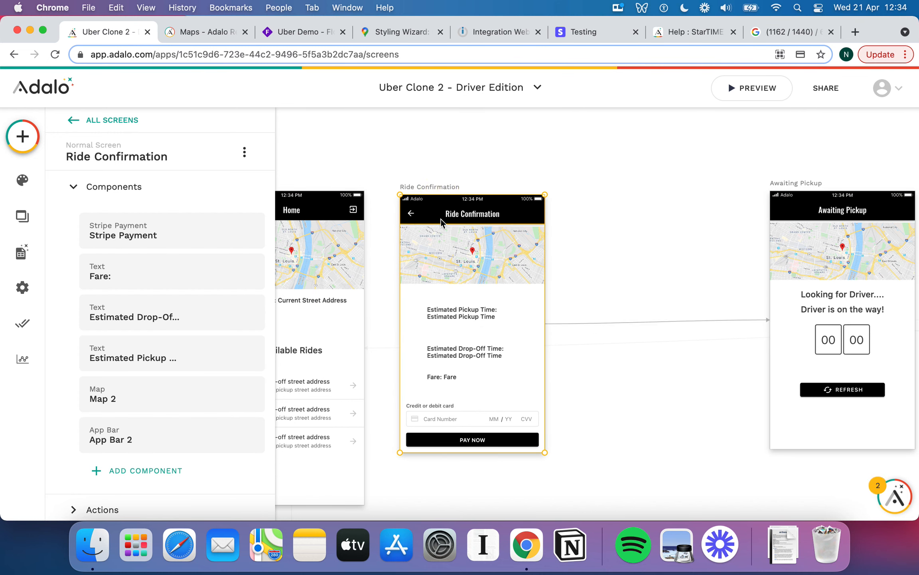
Remove the card payment form from the Ride Confirmation screen
left_click(495, 429)
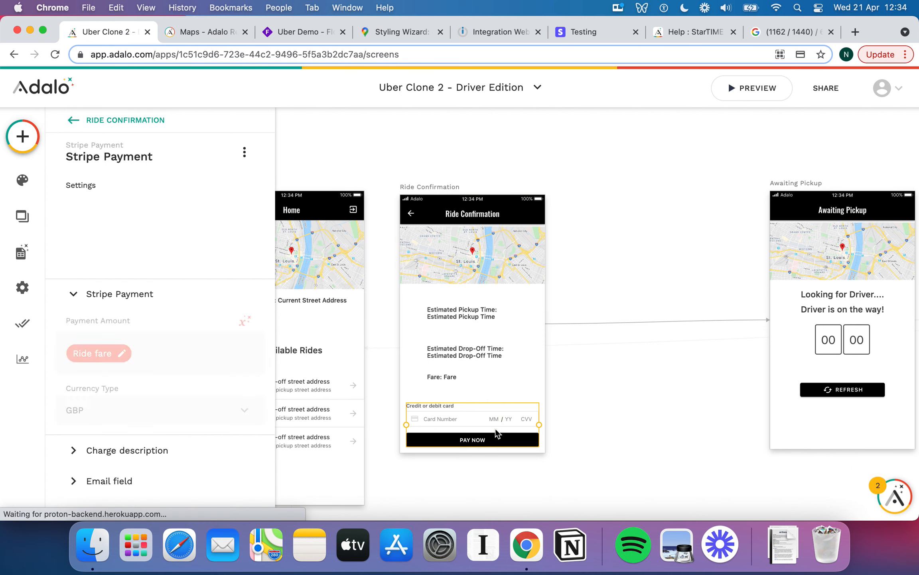
key("Delete")
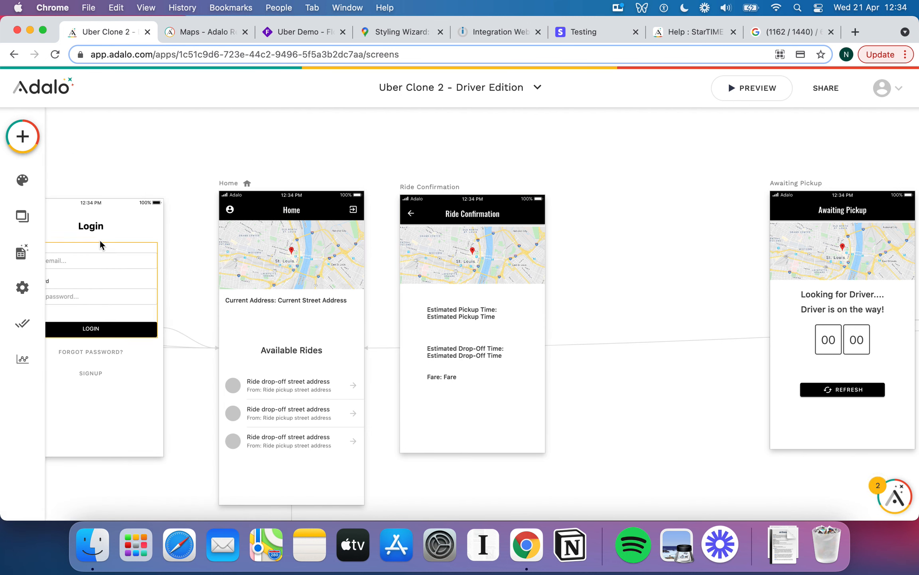
left_click(23, 136)
Add a button below the fare labelled Accept Ride with a directions_car icon
left_click_drag(156, 235, 474, 408)
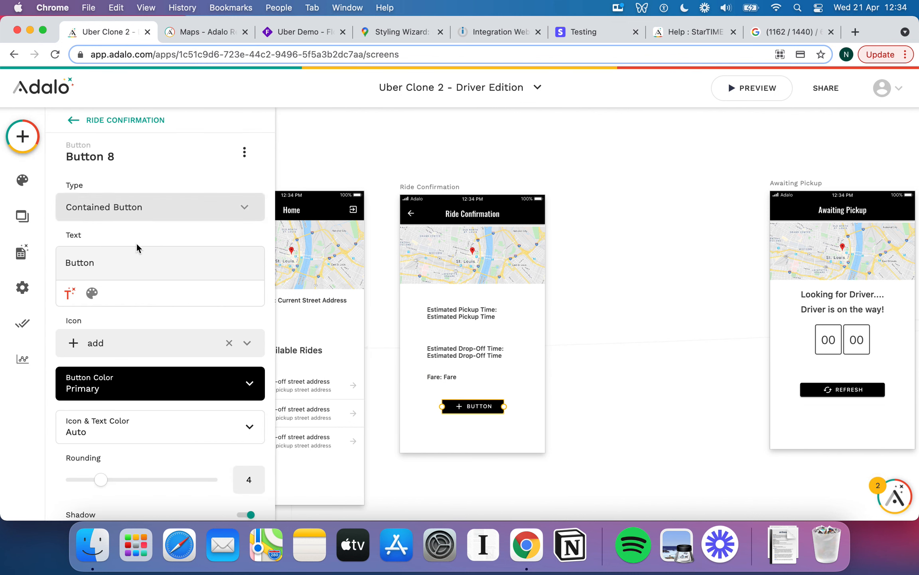
left_click(129, 267)
key("super+a")
type("A")
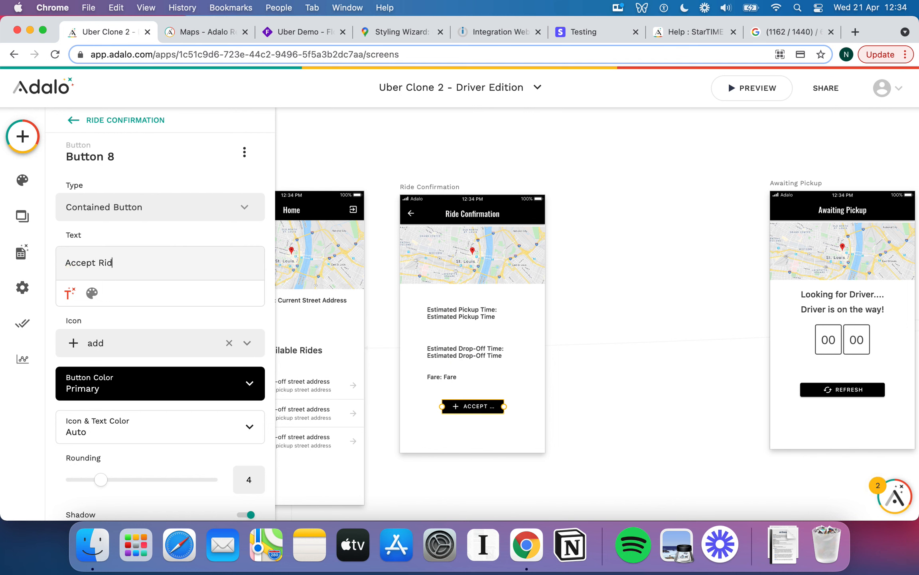
scroll(159, 310, "down", 5)
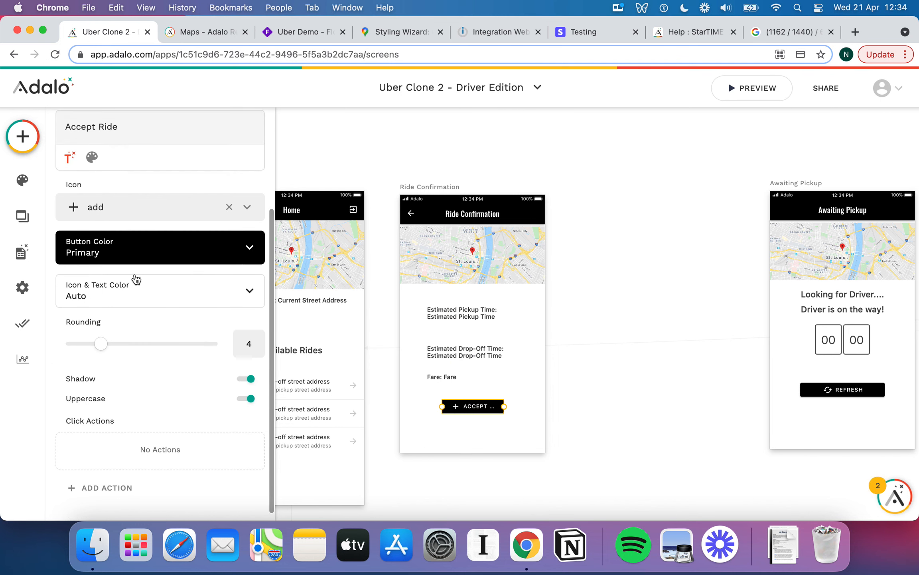
left_click(106, 209)
type("car")
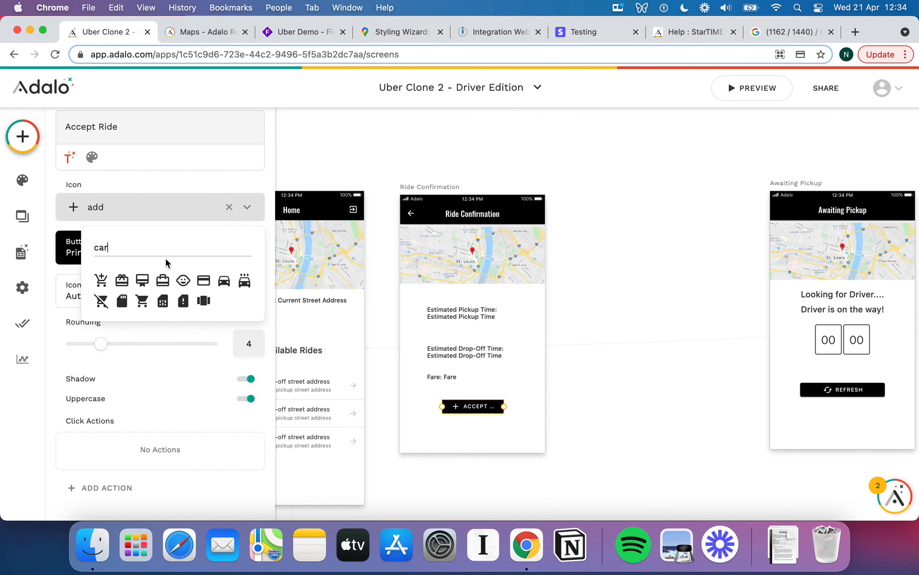
left_click(225, 282)
Widen the Accept Ride button and centre it under the fare
left_click_drag(508, 402, 529, 411)
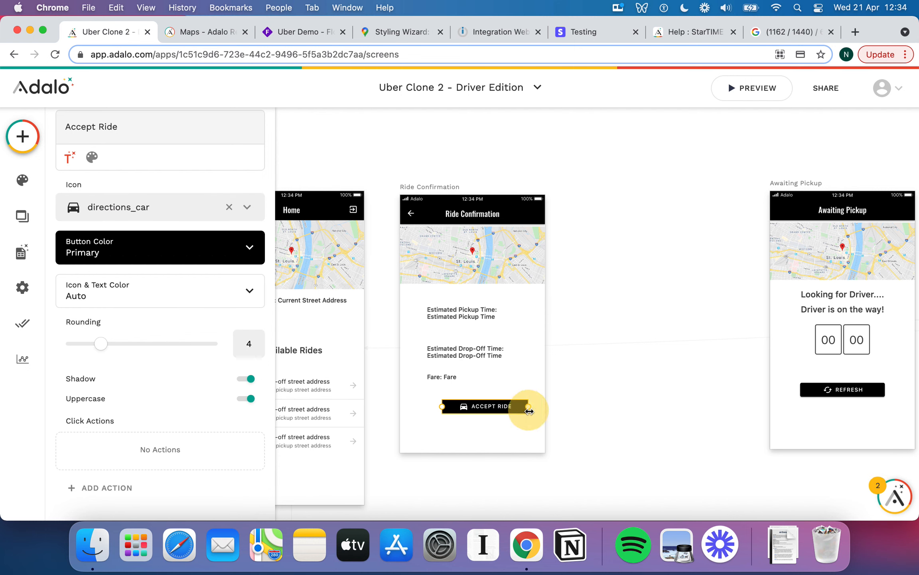
left_click_drag(428, 407, 417, 407)
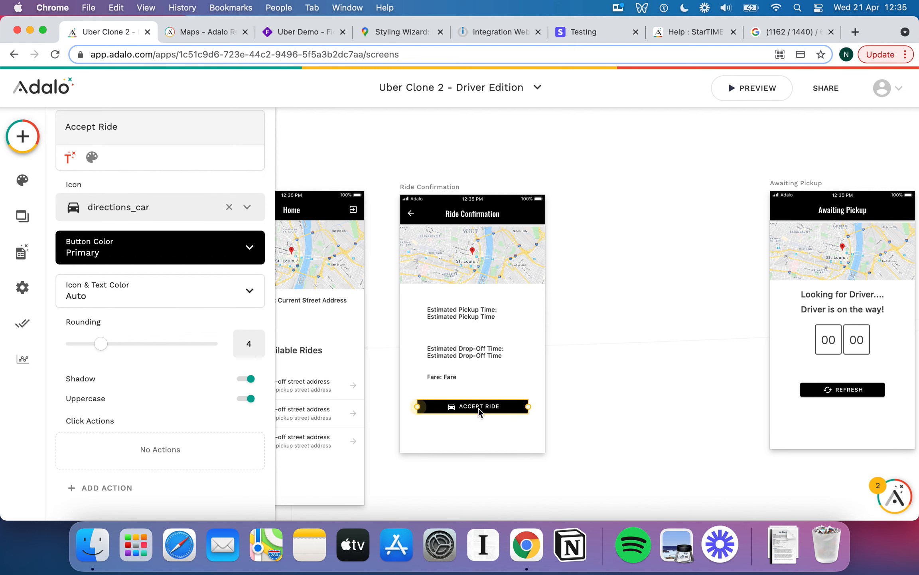
mouse_move(485, 408)
left_mouse_down()
mouse_move(523, 408)
mouse_move(487, 409)
left_mouse_up()
Link taps on Available Rides rows to the Ride Confirmation screen with the current ride
left_click(527, 365)
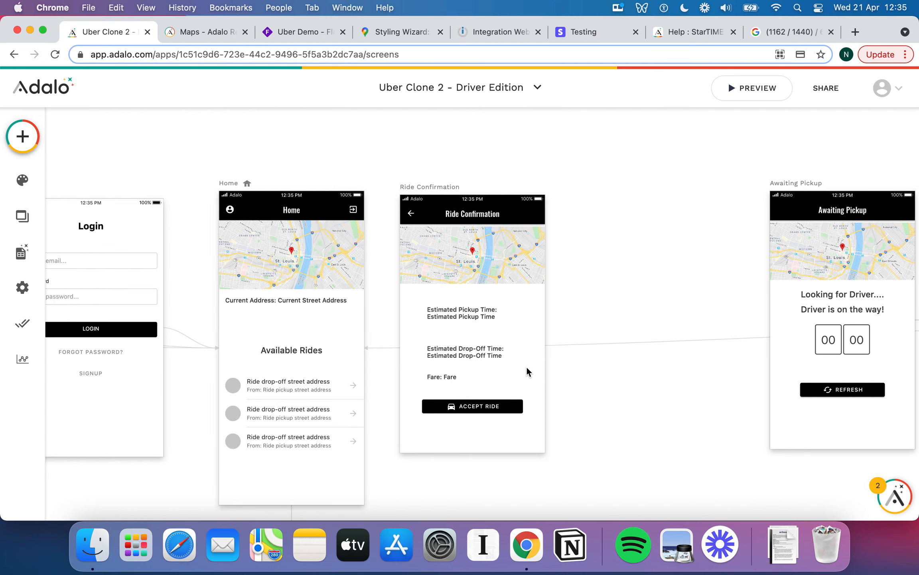
scroll(527, 366, "left", 3)
left_click(360, 349)
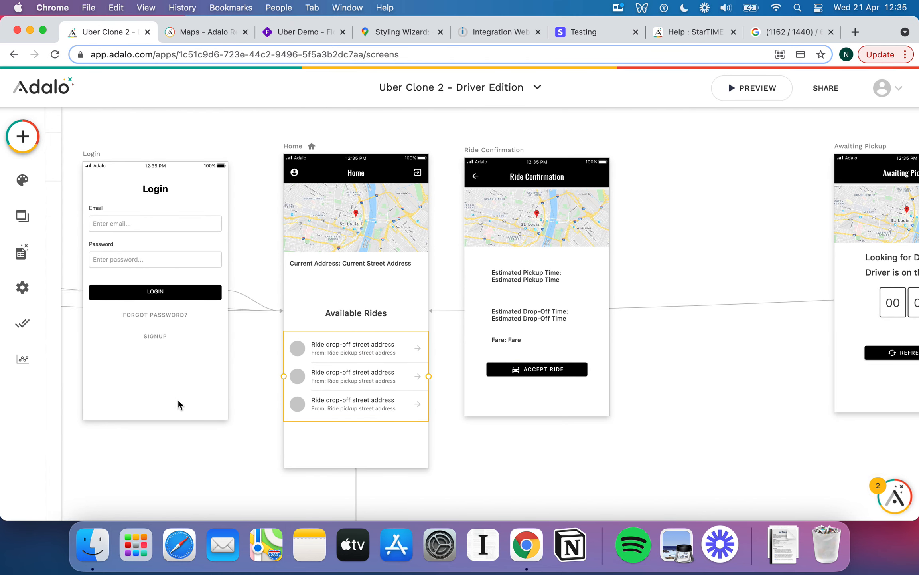
scroll(180, 404, "down", 10)
scroll(180, 365, "up", 2)
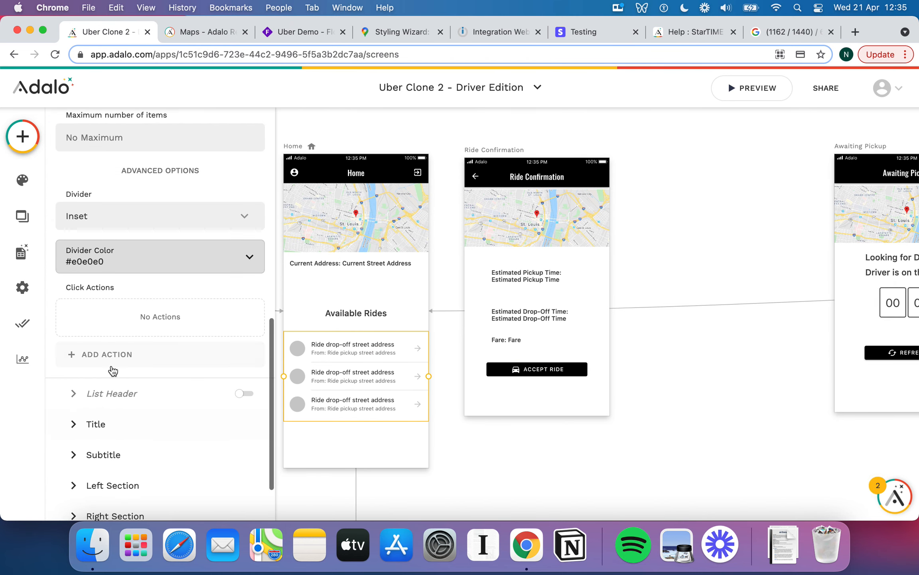
left_click(144, 354)
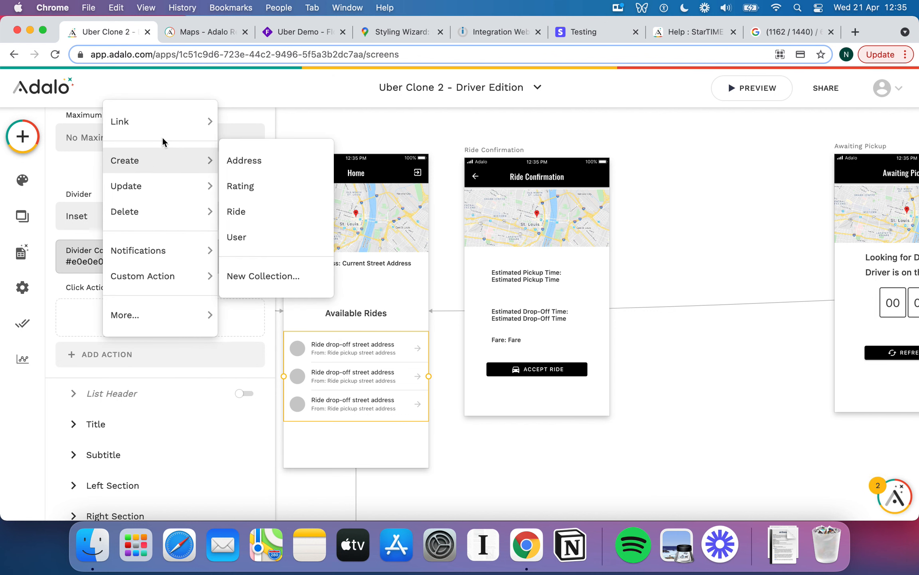
mouse_move(161, 120)
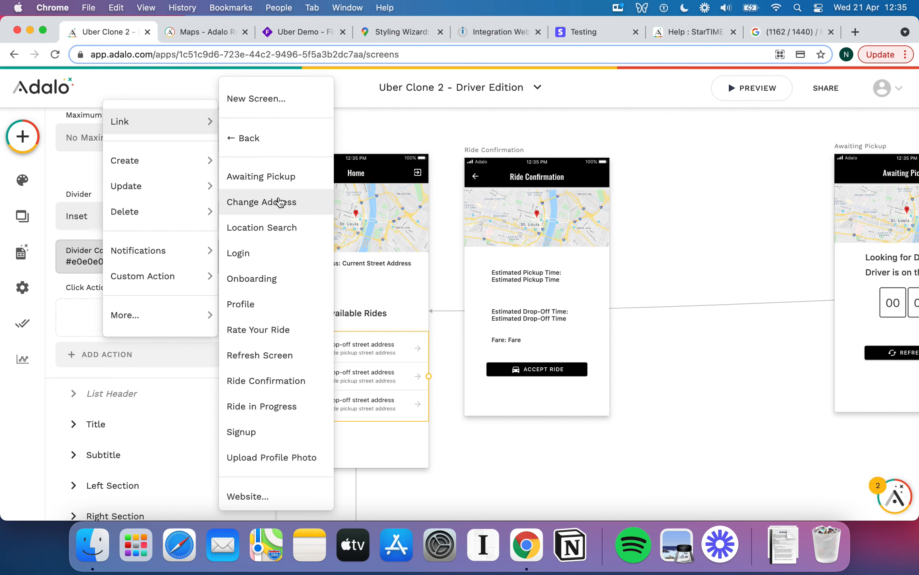
left_click(279, 379)
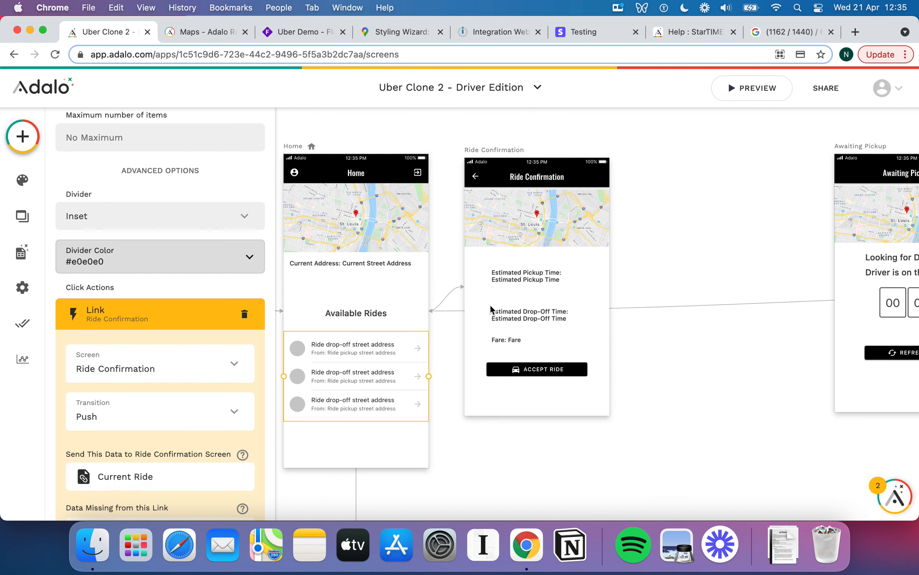
scroll(660, 301, "down", 5)
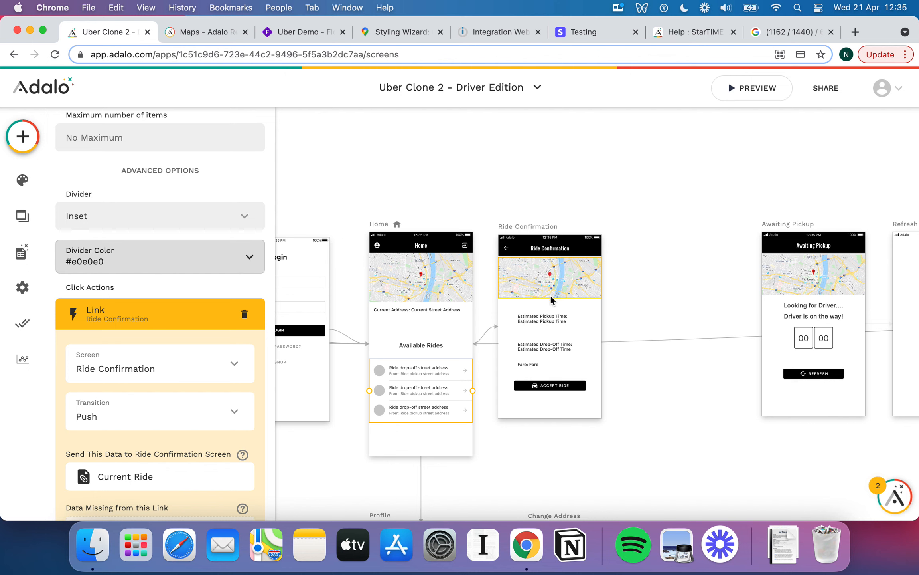
left_click(448, 287)
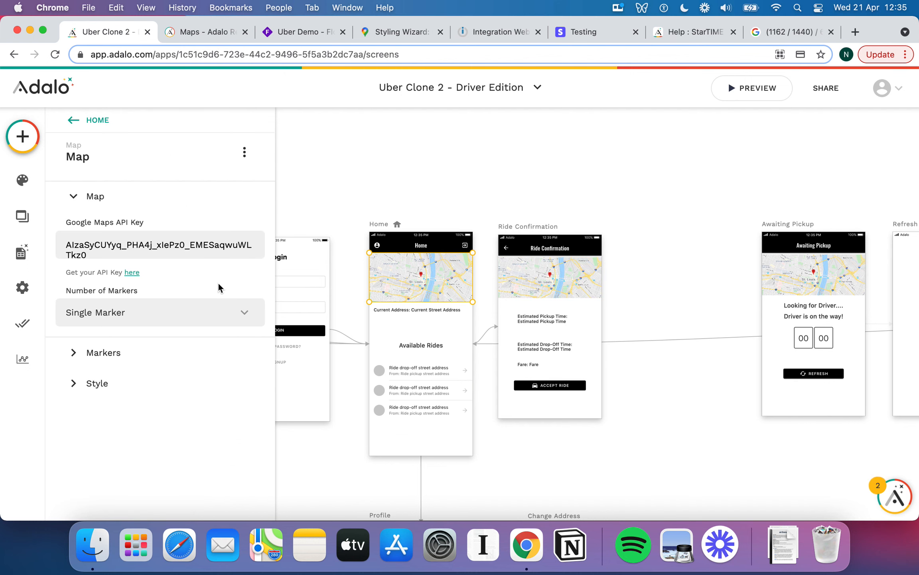
Clear the home street address, city and country from the map marker address
left_click(103, 351)
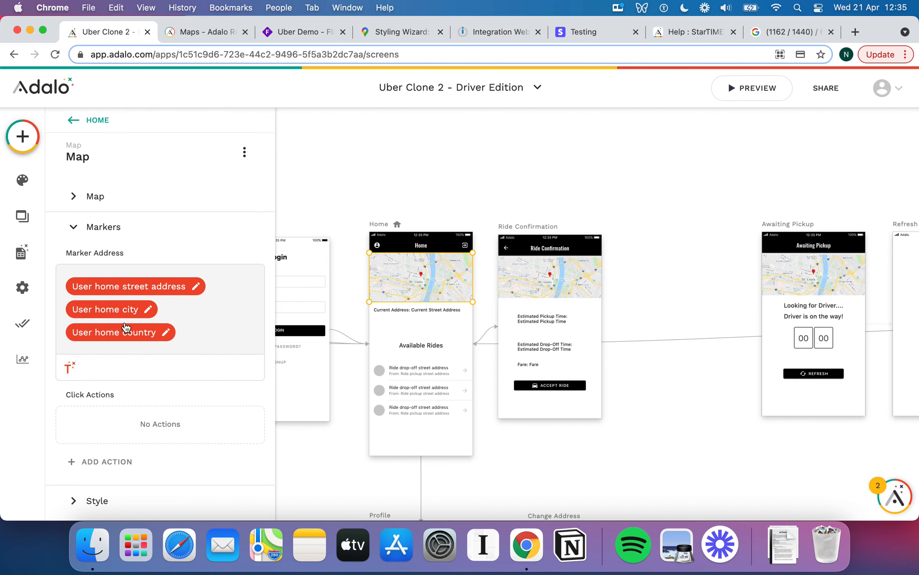
left_click(213, 284)
key("BackSpace")
left_click(174, 295)
key("BackSpace")
left_click(188, 309)
key("BackSpace")
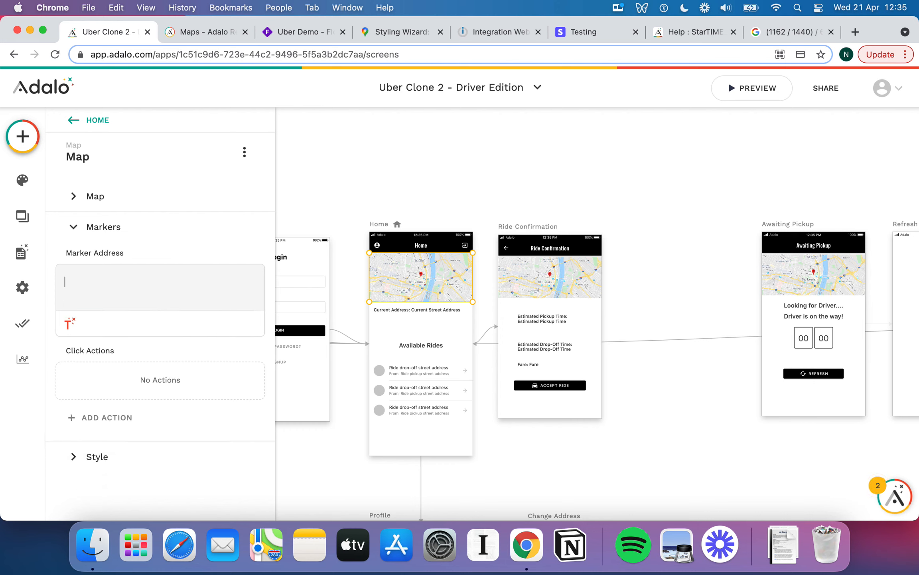
Add the logged-in user's Current Street Address and Current City to the marker
left_click(69, 325)
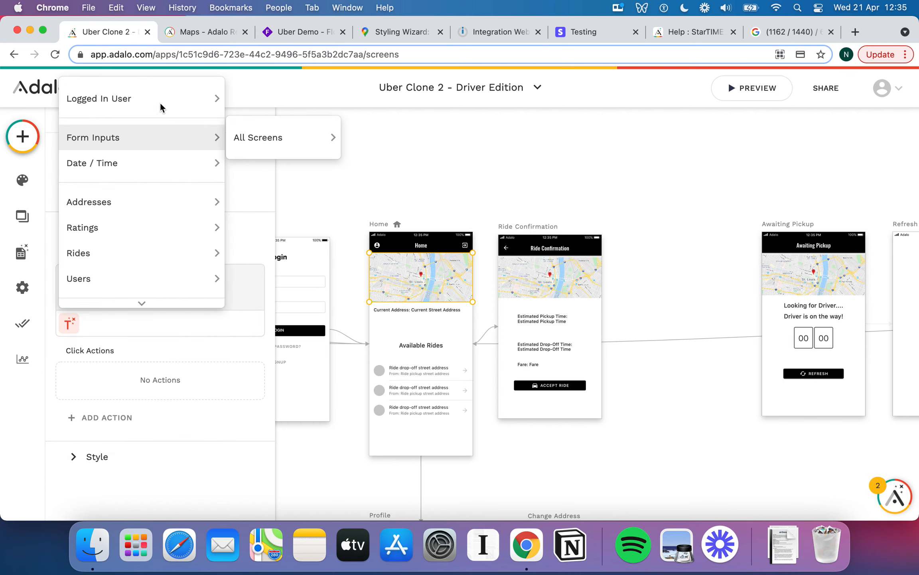
mouse_move(198, 114)
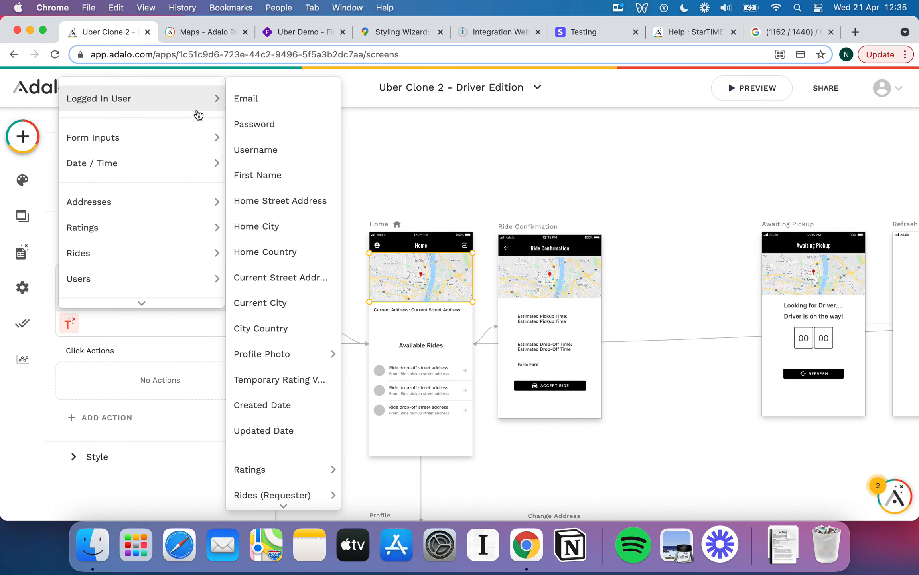
left_click(280, 277)
left_click(71, 333)
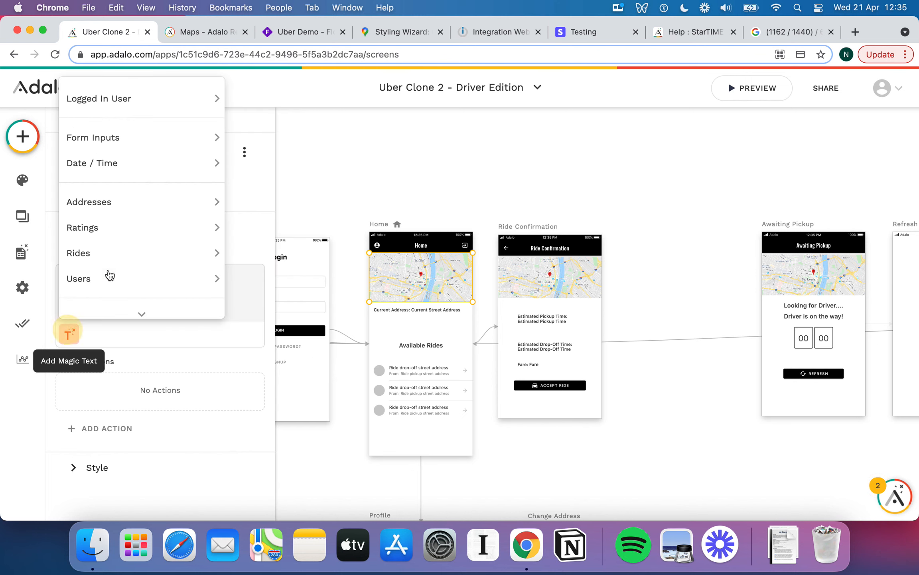
mouse_move(137, 110)
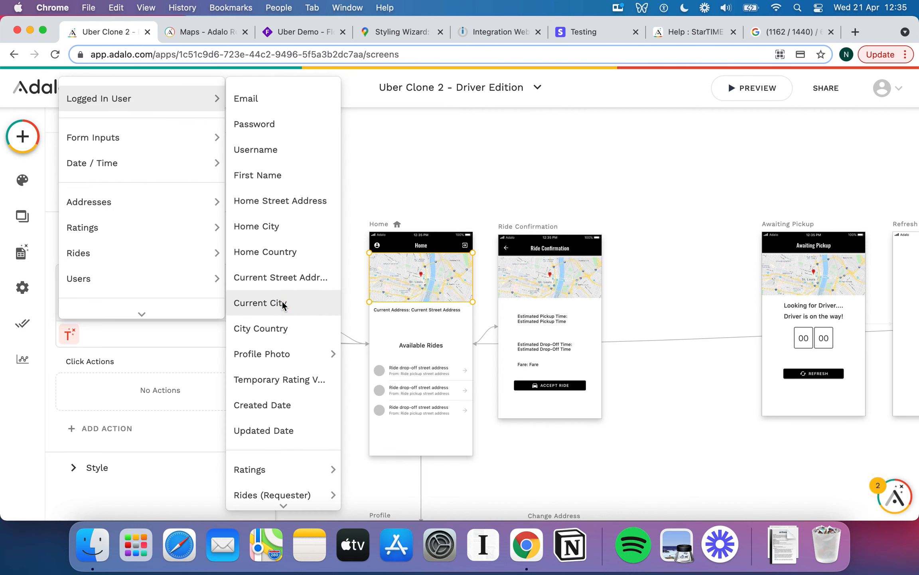
left_click(282, 302)
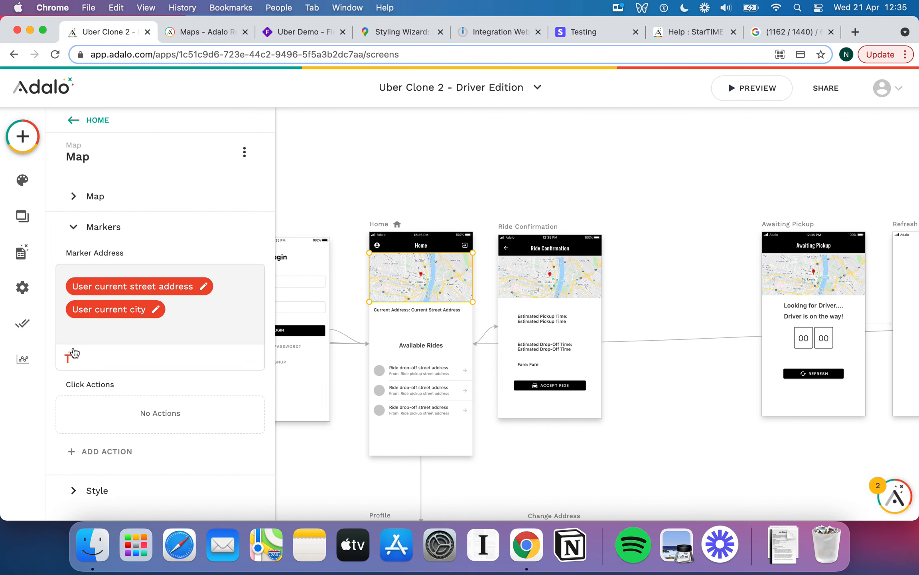
Add the logged-in user's City Country to the marker address
left_click(73, 353)
mouse_move(134, 118)
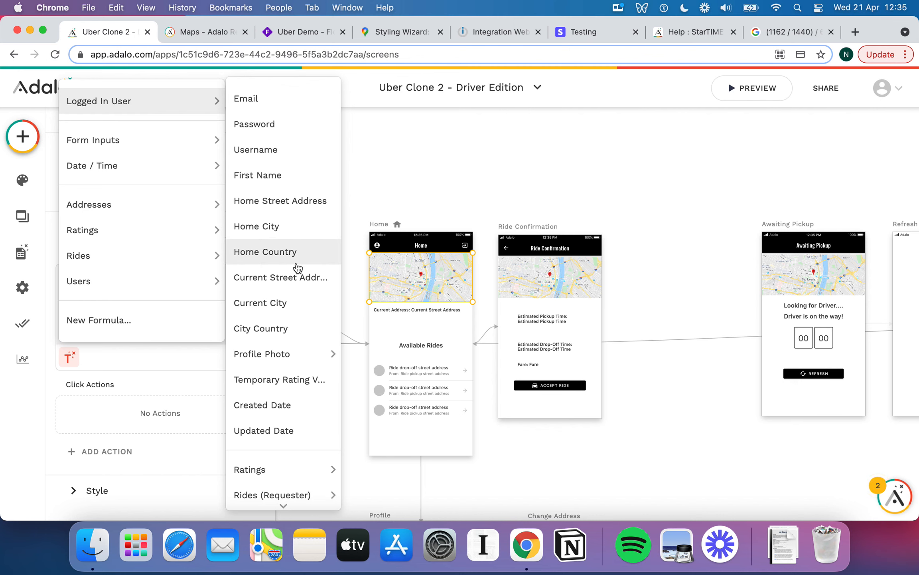
left_click(294, 325)
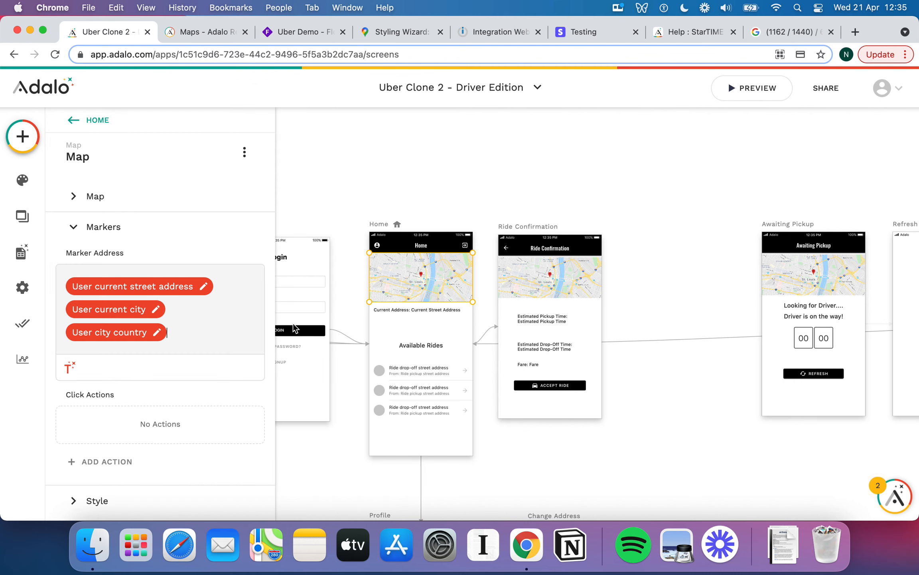
left_click(132, 328)
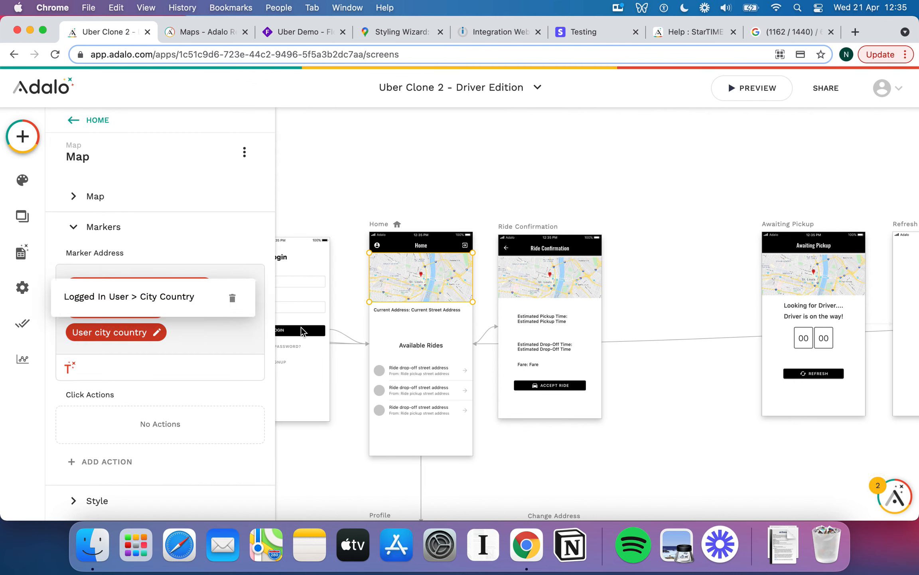
left_click(232, 300)
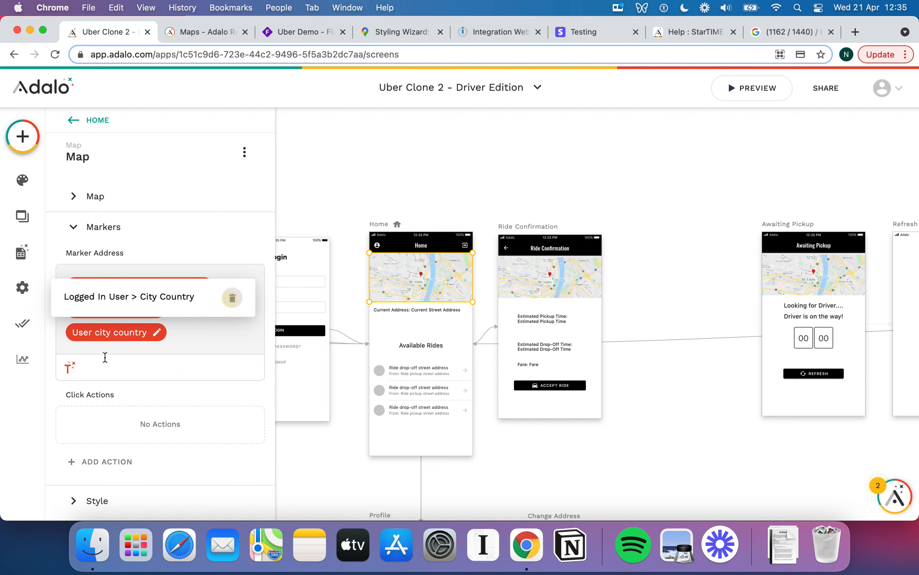
left_click(68, 361)
mouse_move(165, 112)
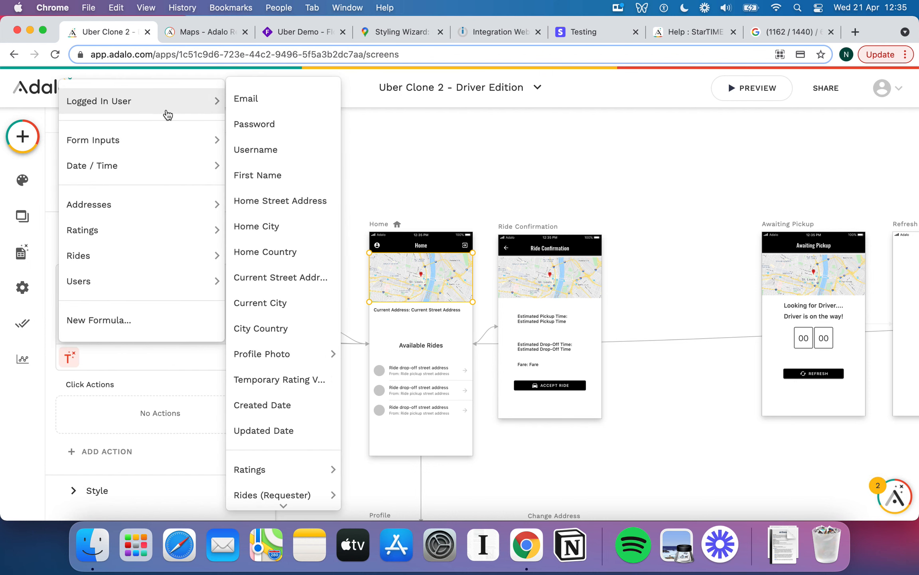
left_click(298, 328)
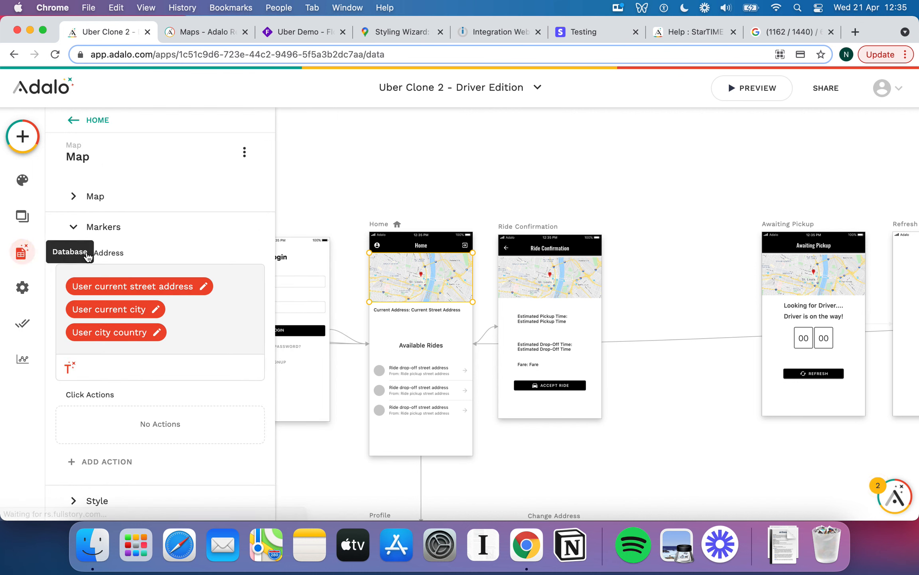
Rename the Users property City Country to Current Country and save it
left_click(22, 250)
left_click(92, 236)
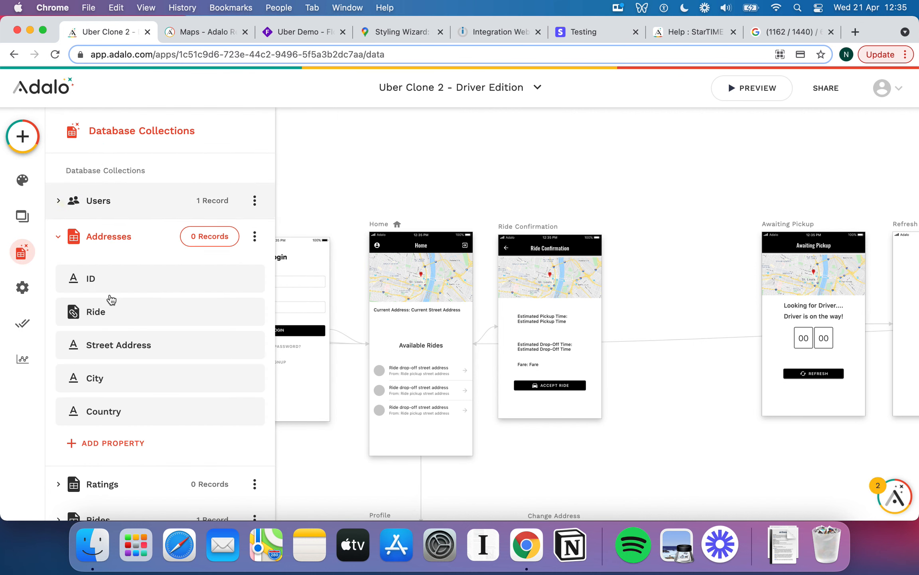
left_click(61, 202)
scroll(116, 312, "down", 5)
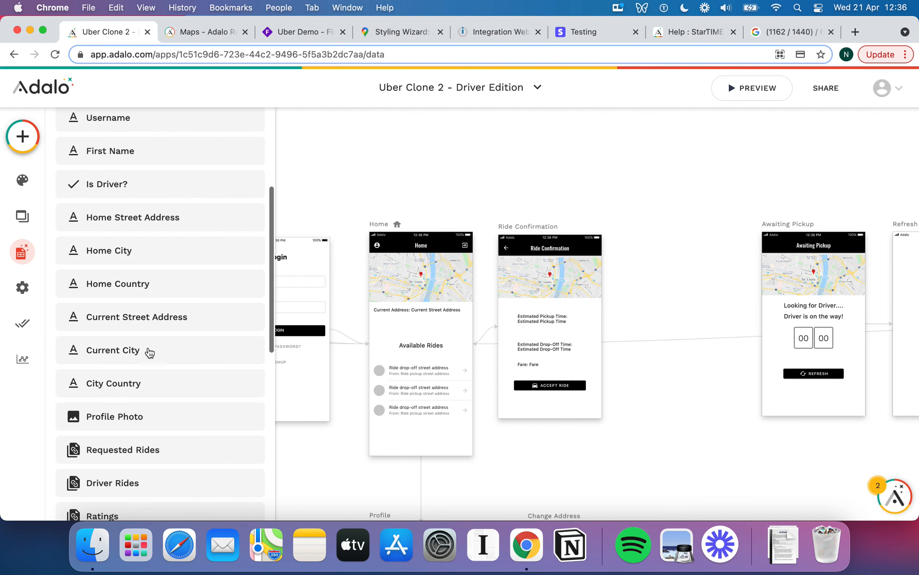
left_click(152, 384)
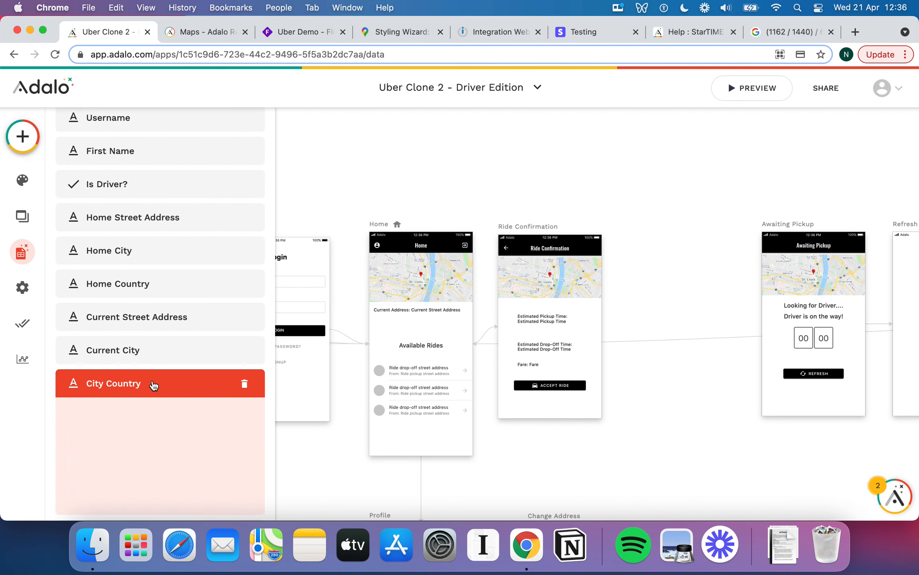
double_click(80, 478)
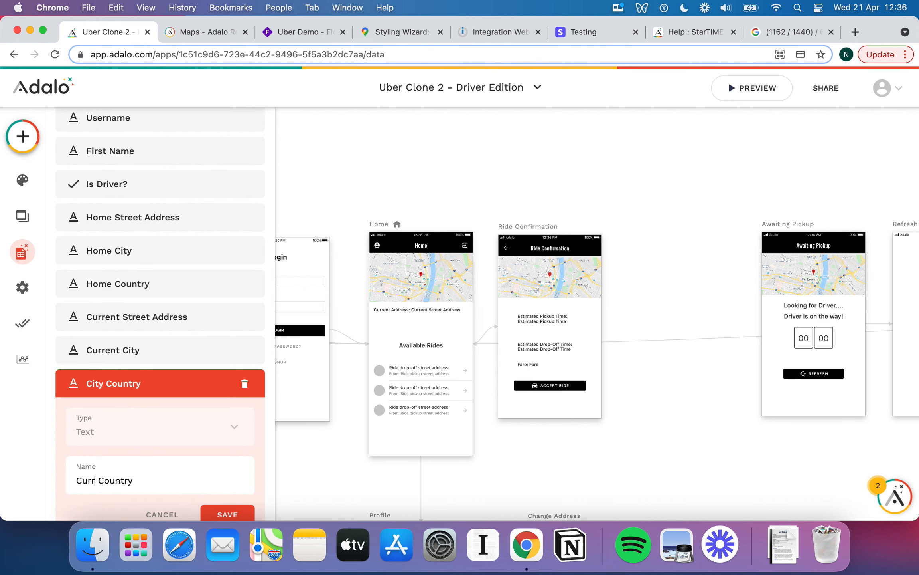
left_click(234, 518)
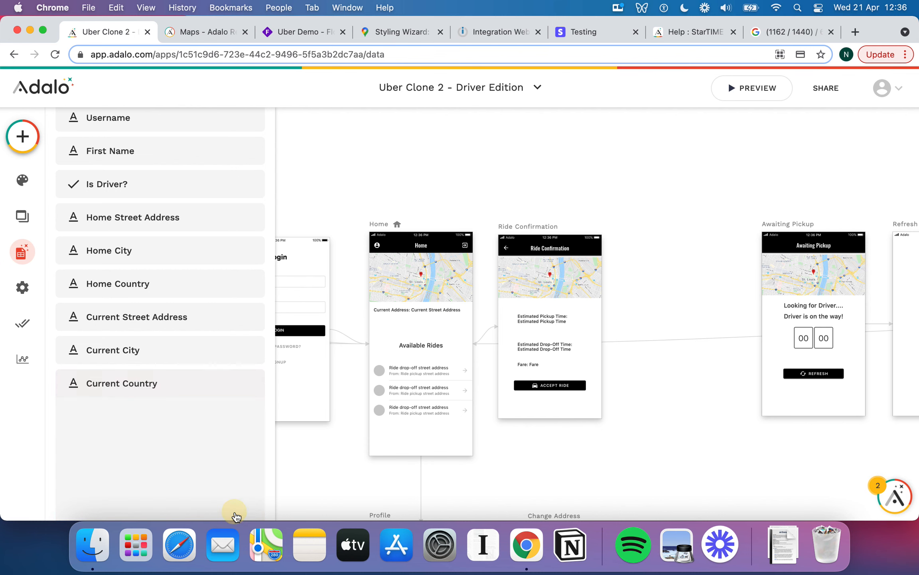
scroll(146, 184, "up", 5)
scroll(146, 184, "up", 2)
left_click(78, 200)
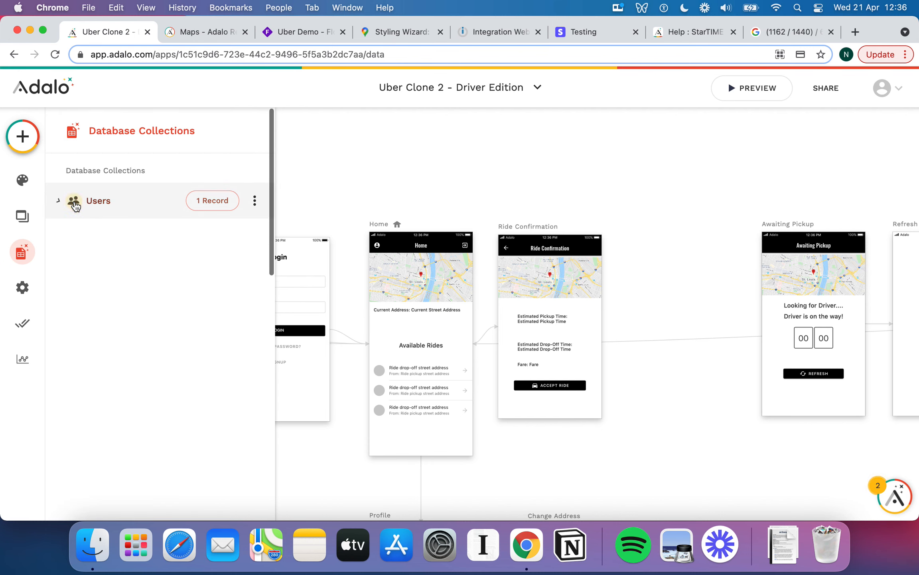
left_click(433, 308)
Drop an Action Button from the Buttons category onto the Home screen map
left_click(445, 295)
left_click(30, 124)
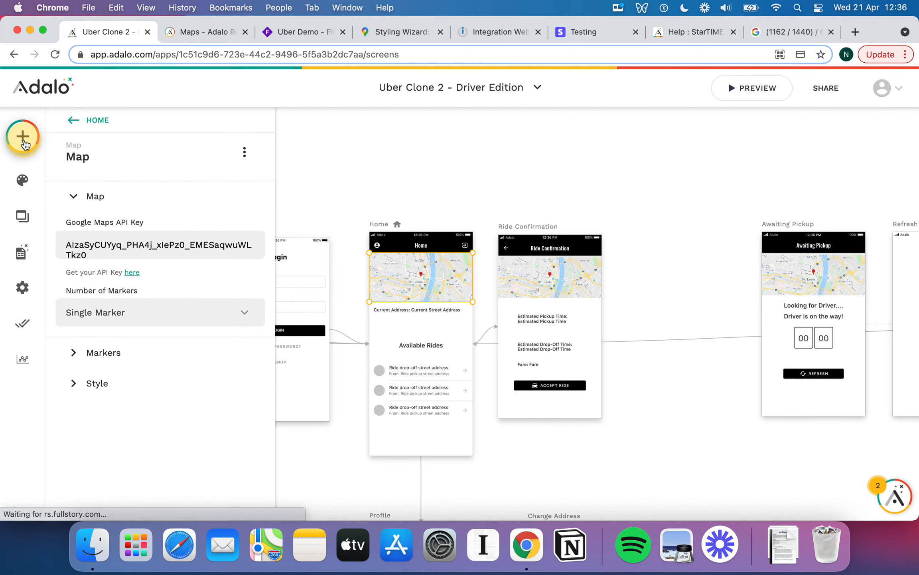
scroll(174, 342, "down", 10)
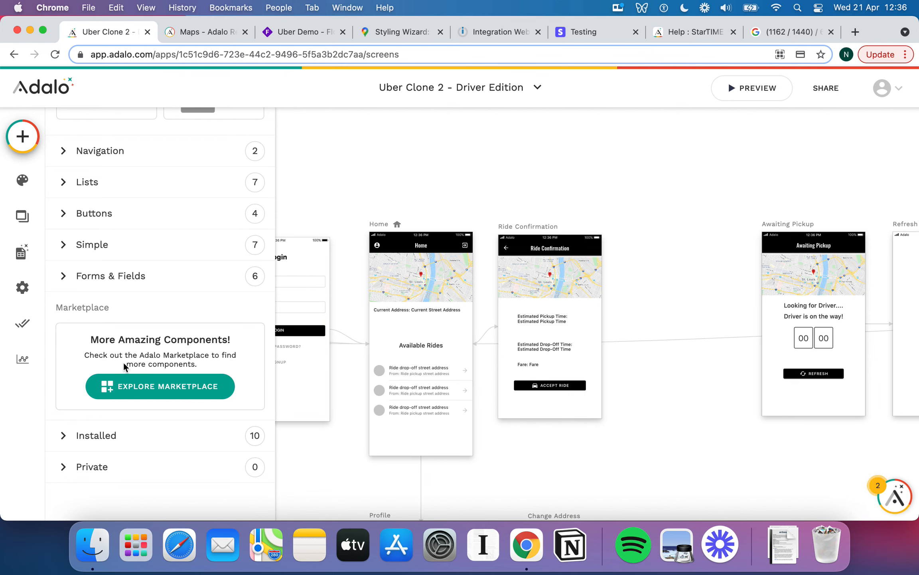
left_click(65, 214)
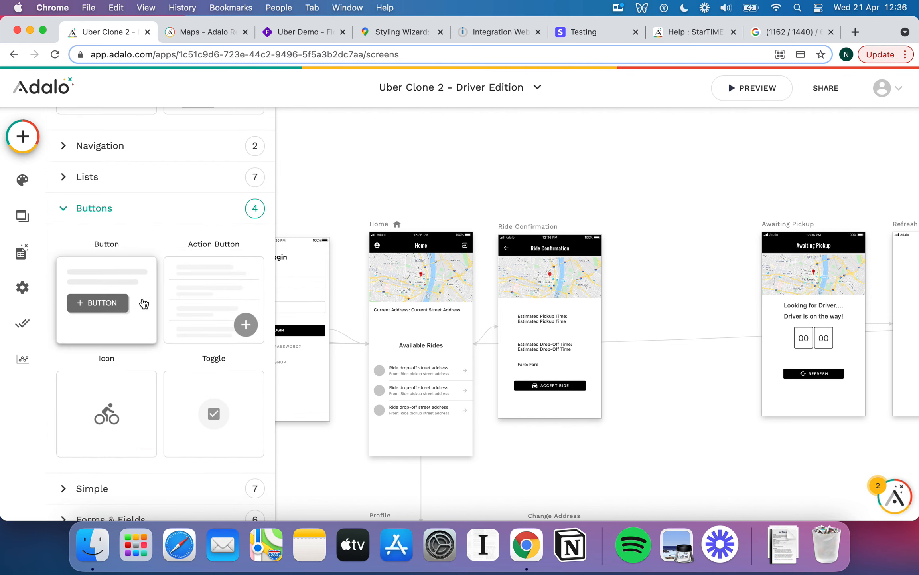
scroll(142, 298, "down", 2)
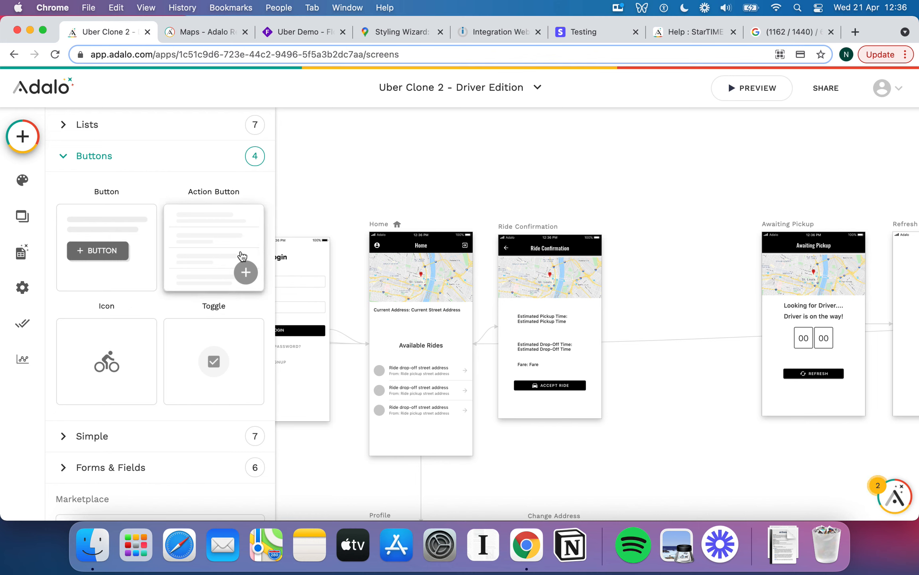
left_click_drag(238, 251, 459, 292)
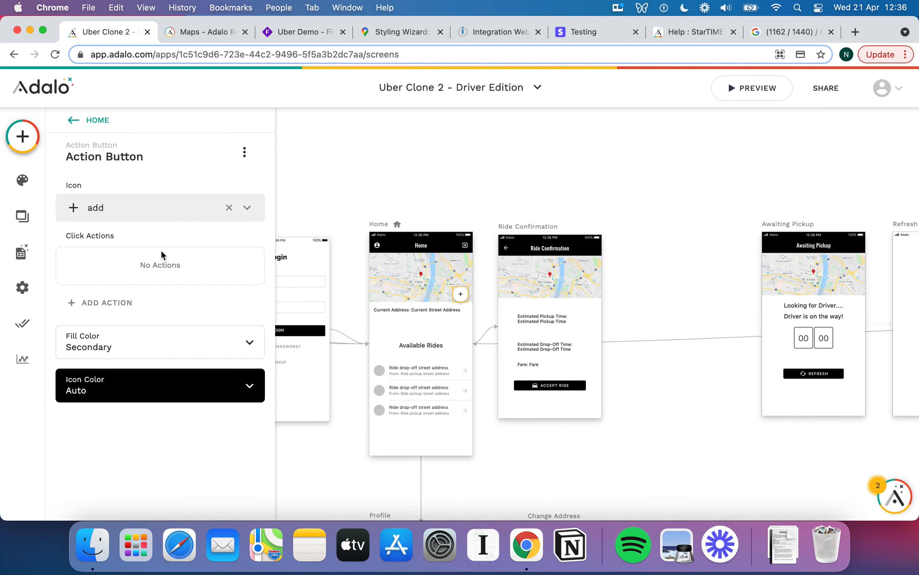
Give the button a home icon and an Update Logged In User action
left_click(122, 207)
type("home")
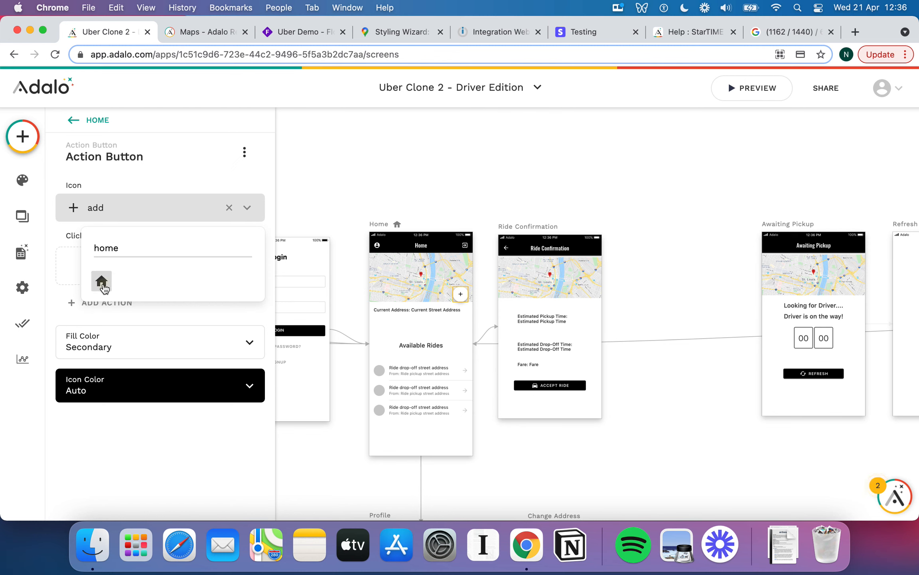
left_click(102, 283)
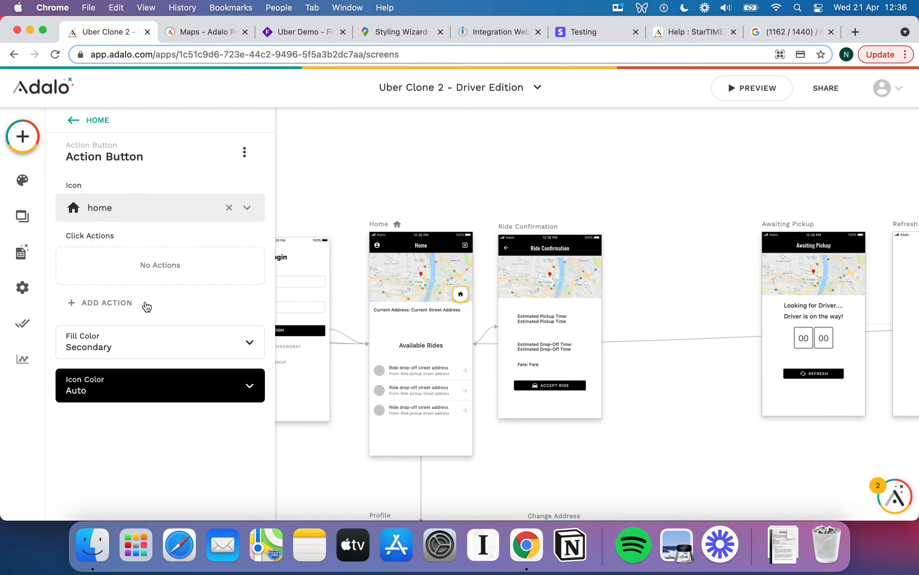
left_click(117, 304)
mouse_move(154, 156)
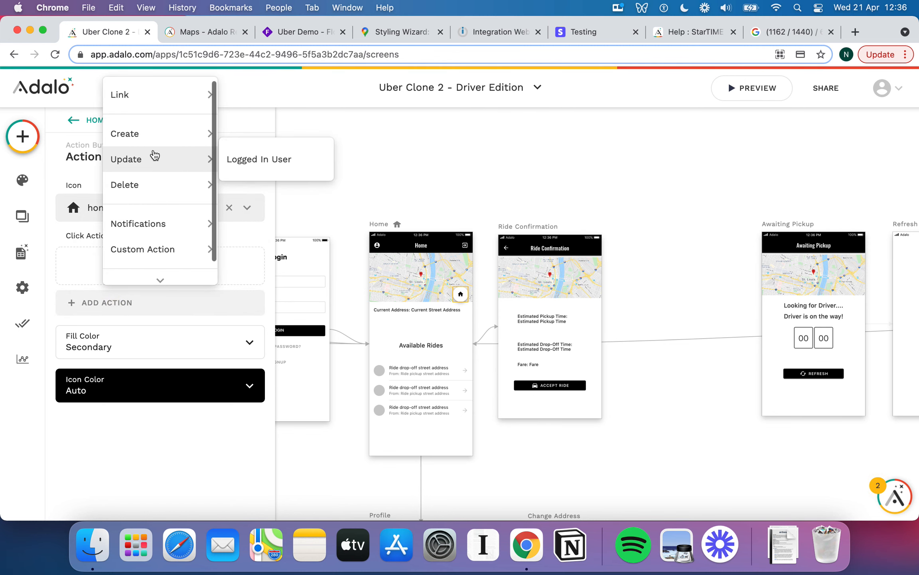
left_click(260, 167)
scroll(164, 348, "down", 12)
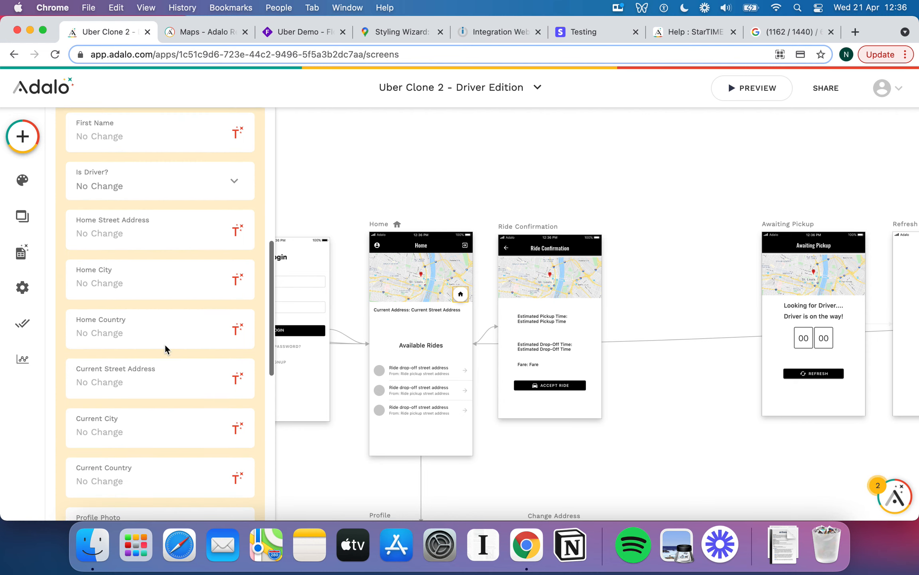
Set Current Street Address and Current City to the user's home street address and city
left_click(139, 270)
left_click(235, 267)
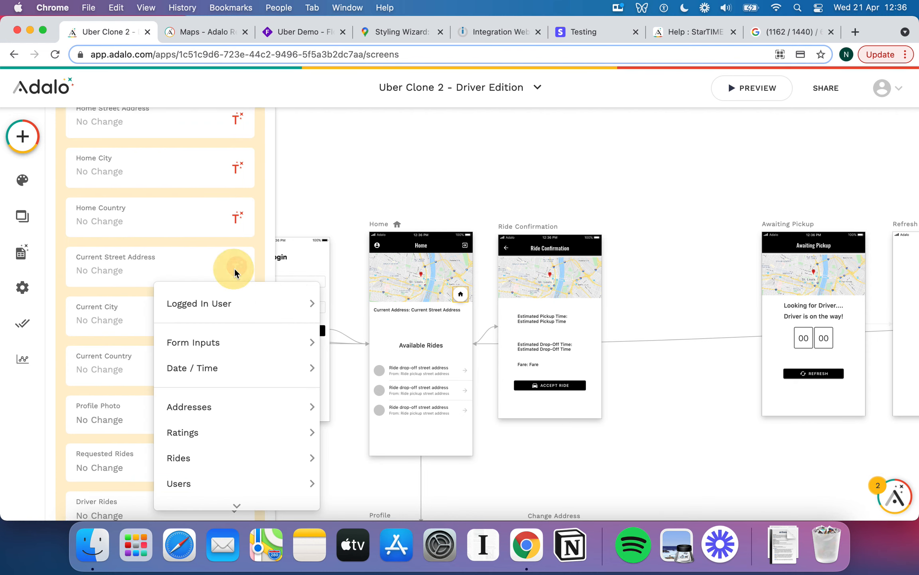
mouse_move(249, 300)
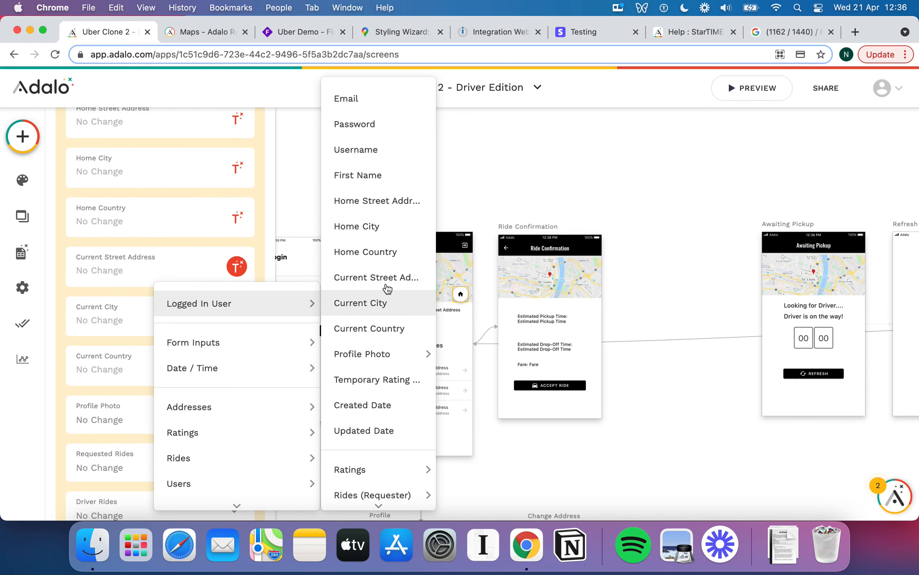
left_click(381, 201)
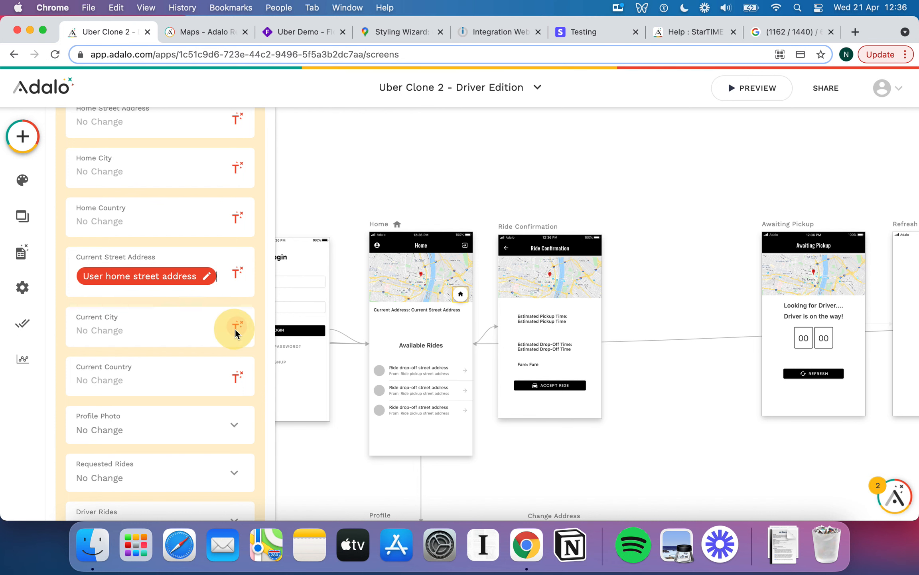
left_click(236, 328)
mouse_move(249, 99)
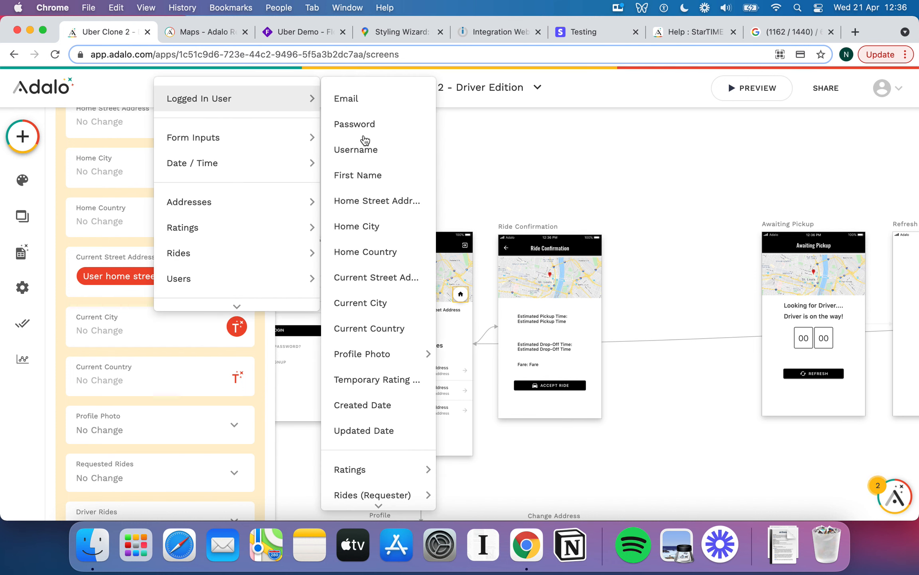
left_click(379, 226)
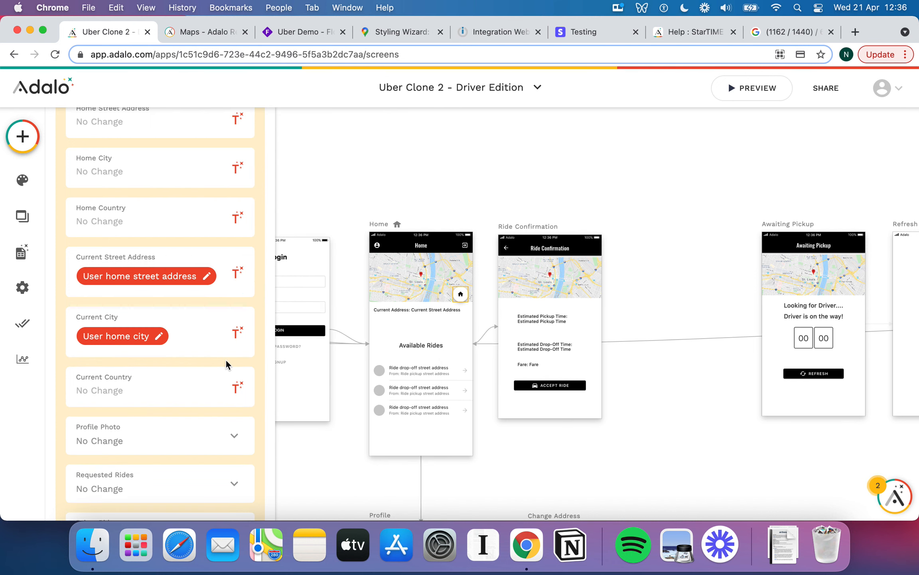
Set Current Country to the user's current country and finish the update action
scroll(225, 358, "down", 3)
left_click(236, 325)
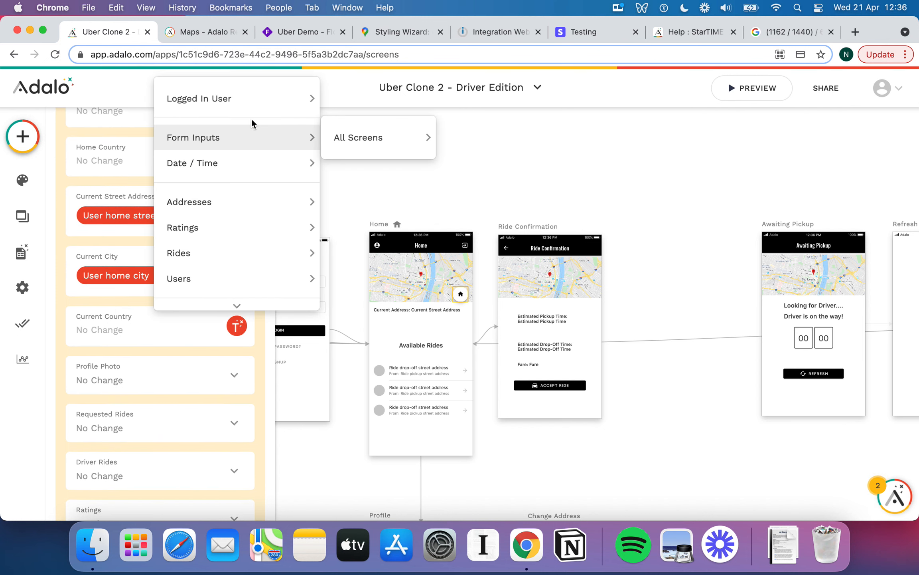
mouse_move(248, 107)
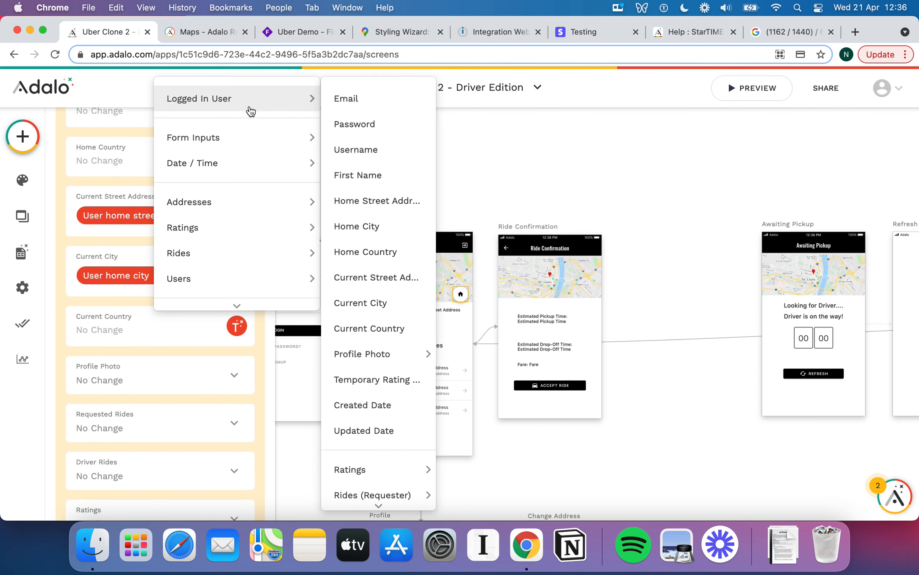
left_click(396, 328)
scroll(182, 435, "down", 6)
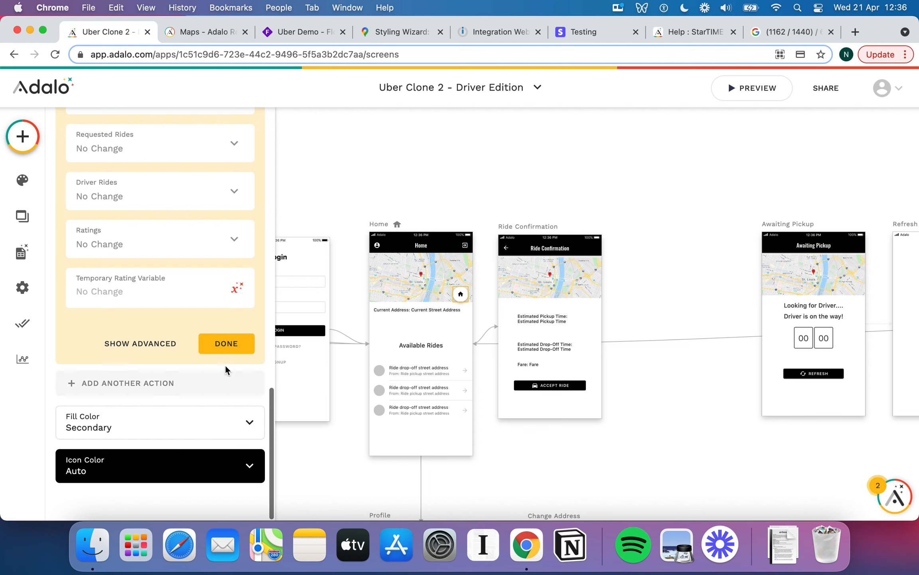
left_click(221, 342)
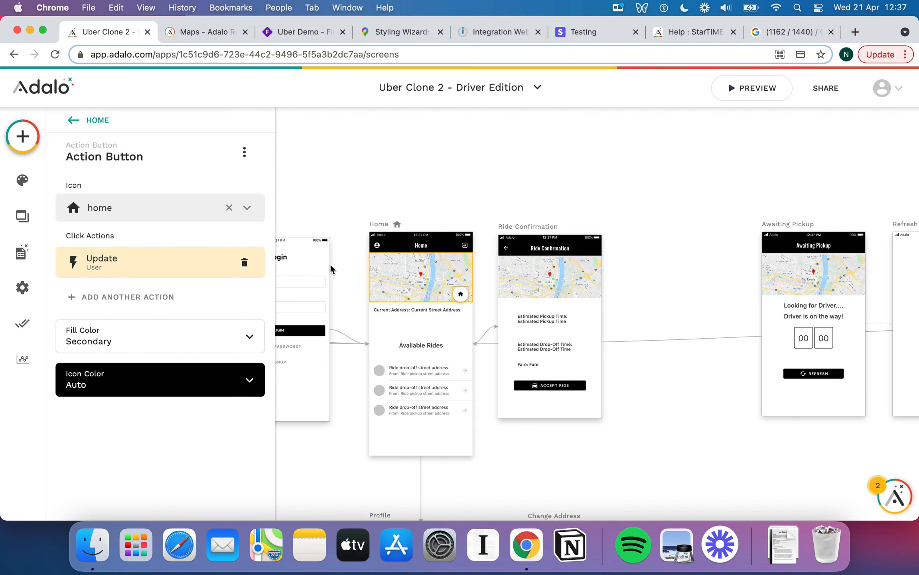
left_click(23, 137)
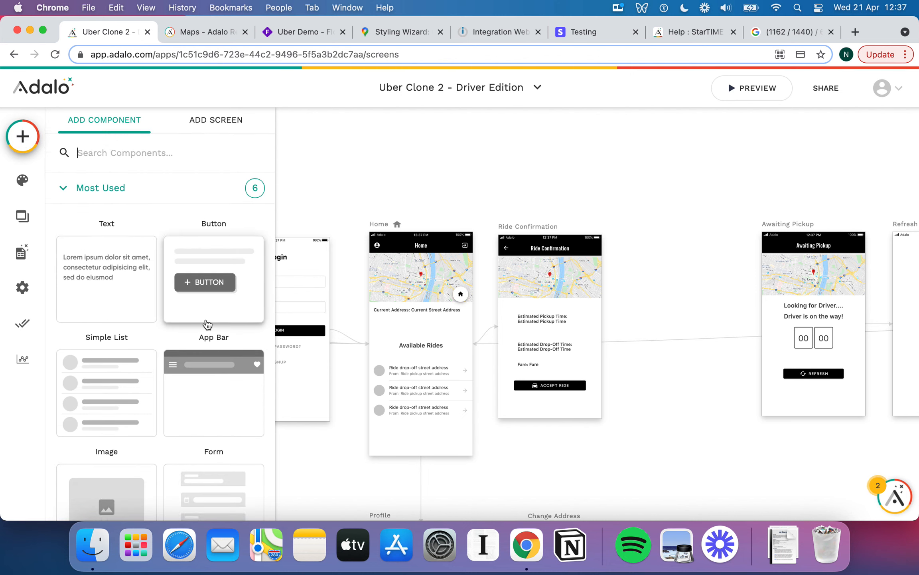
Place a second action button on the Home map with the cached icon
type("acti")
left_click_drag(120, 272, 382, 293)
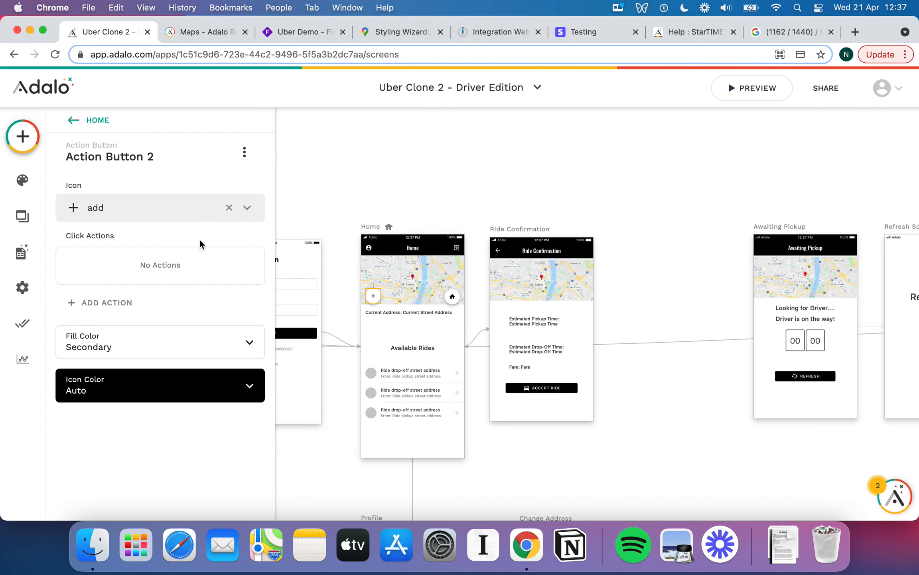
left_click(197, 211)
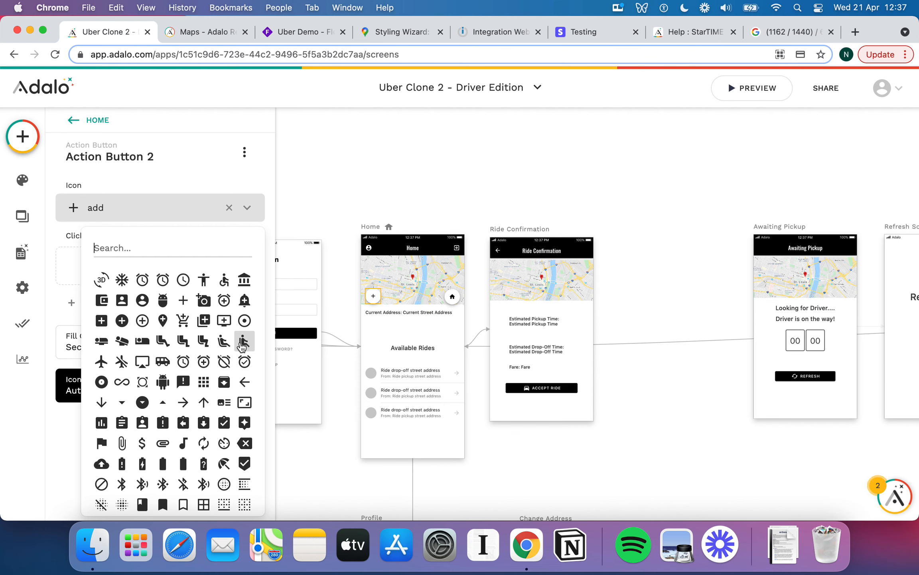
type("cach")
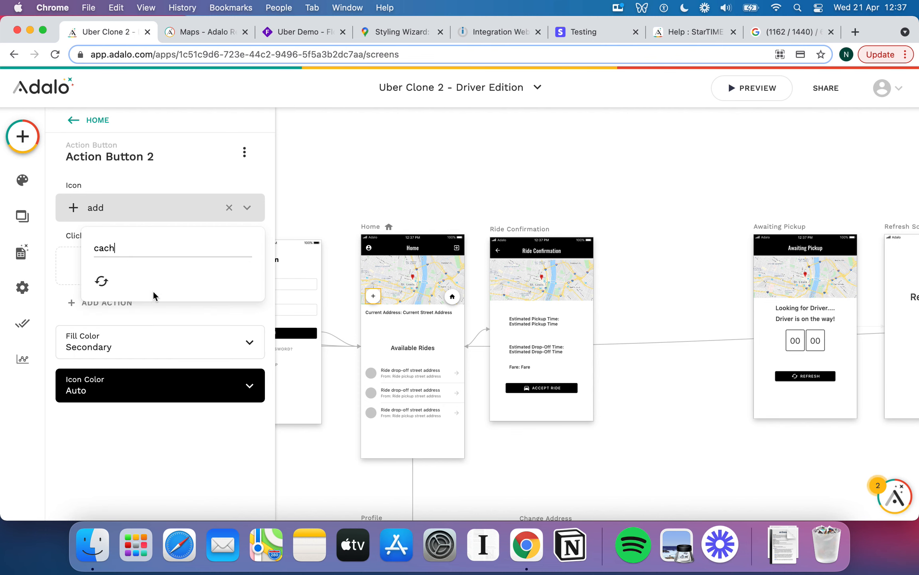
left_click(101, 282)
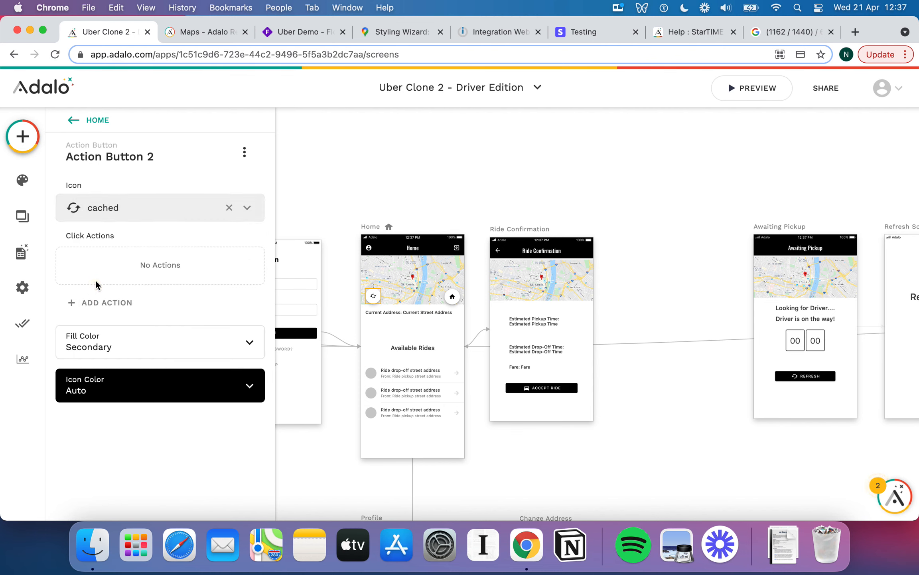
Link the new button to the Refresh Screen and reposition that screen above Awaiting Pickup
left_click(107, 300)
mouse_move(127, 95)
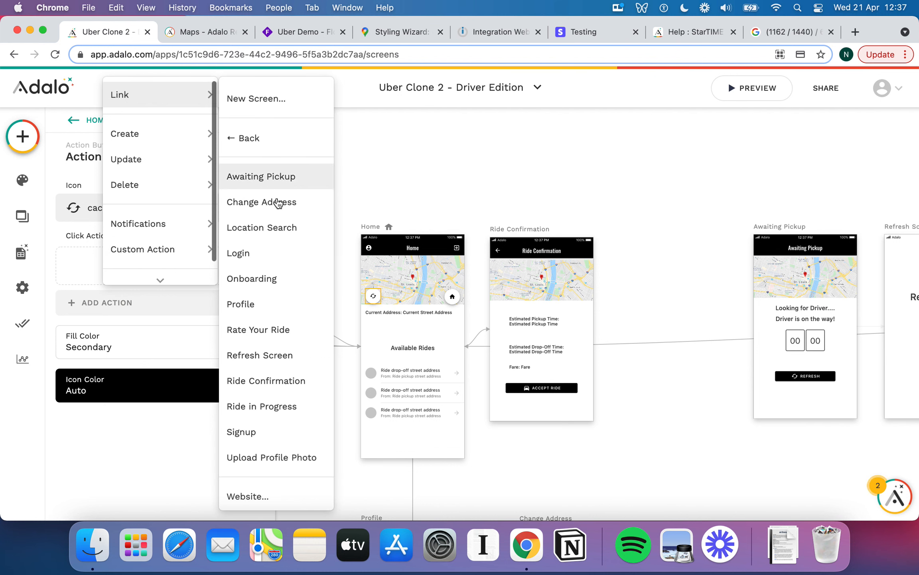
left_click(281, 354)
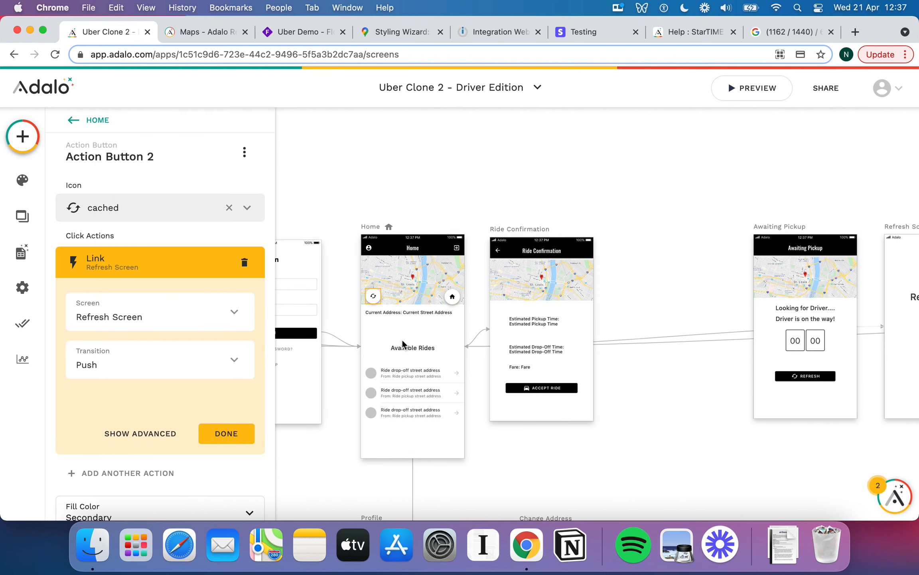
left_click(225, 432)
scroll(554, 311, "down", 3)
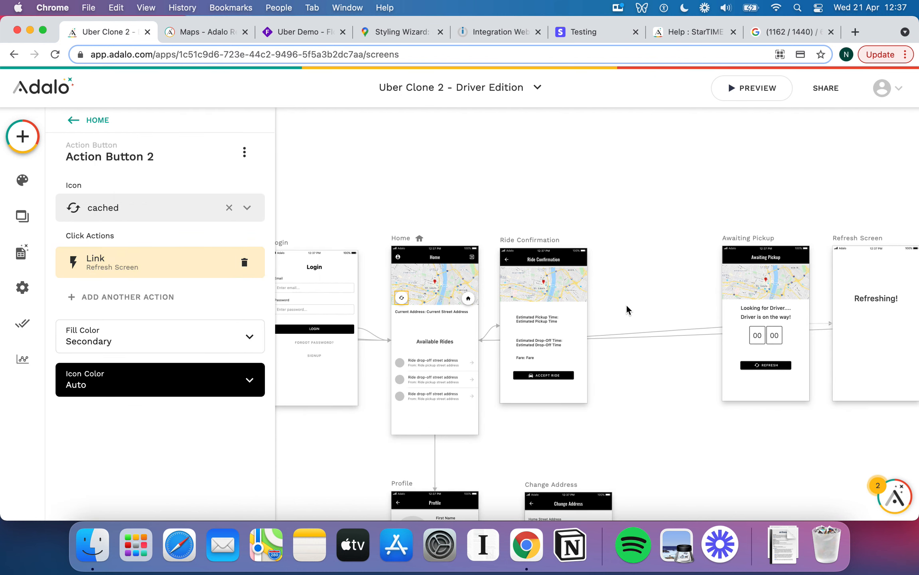
left_click_drag(852, 238, 653, 123)
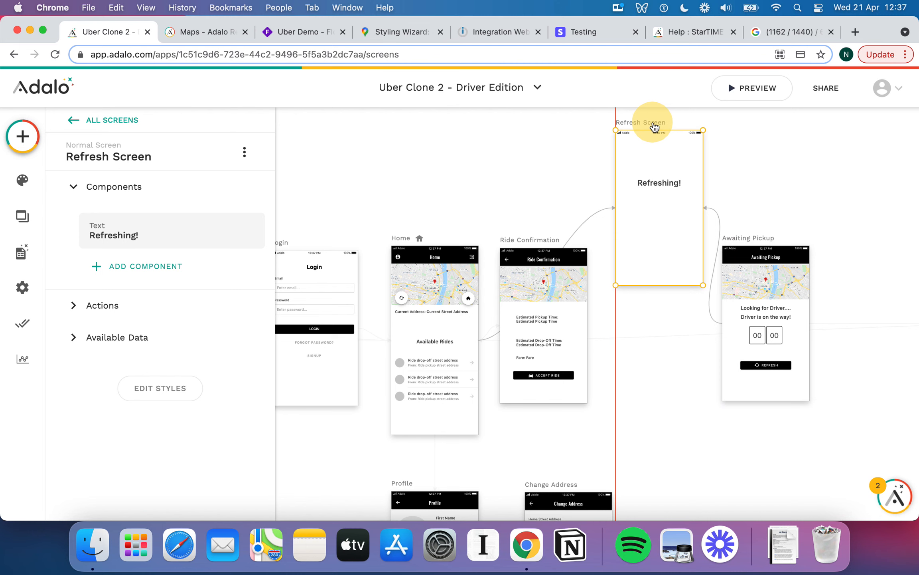
Delete the Estimated Pickup Time text from the Ride Confirmation screen
left_click(687, 399)
scroll(682, 398, "right", 4)
scroll(678, 398, "down", 1)
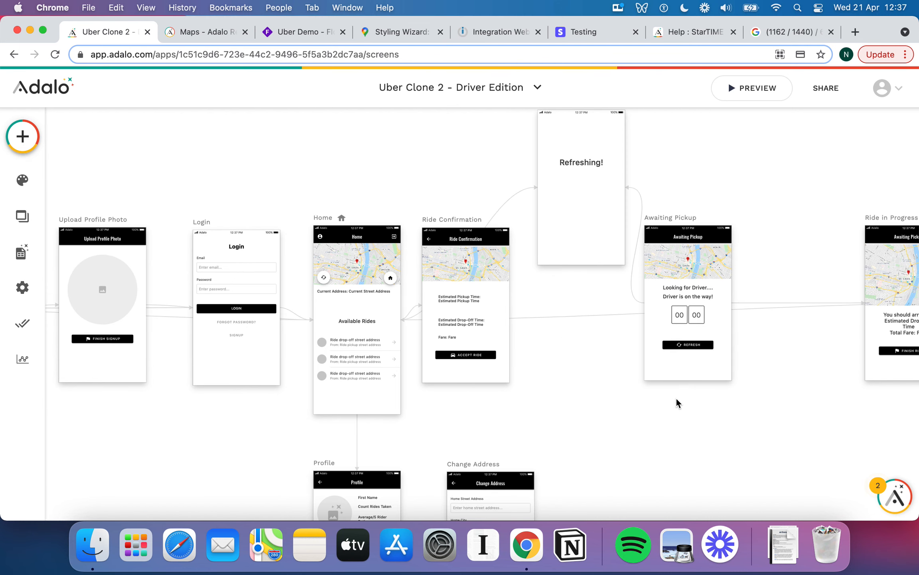
left_click(482, 352)
scroll(586, 367, "up", 5)
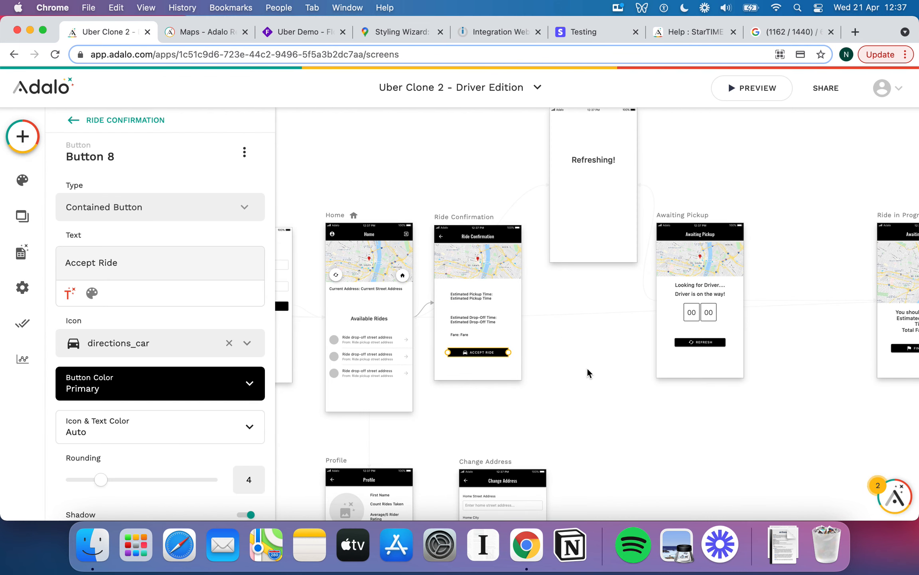
scroll(587, 368, "up", 1)
scroll(587, 368, "left", 3)
scroll(587, 367, "up", 2)
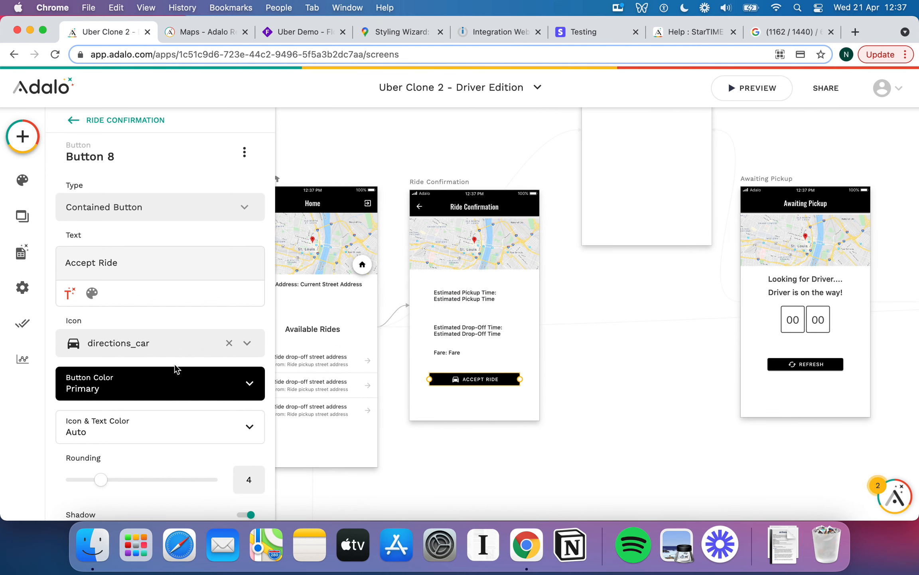
left_click(478, 296)
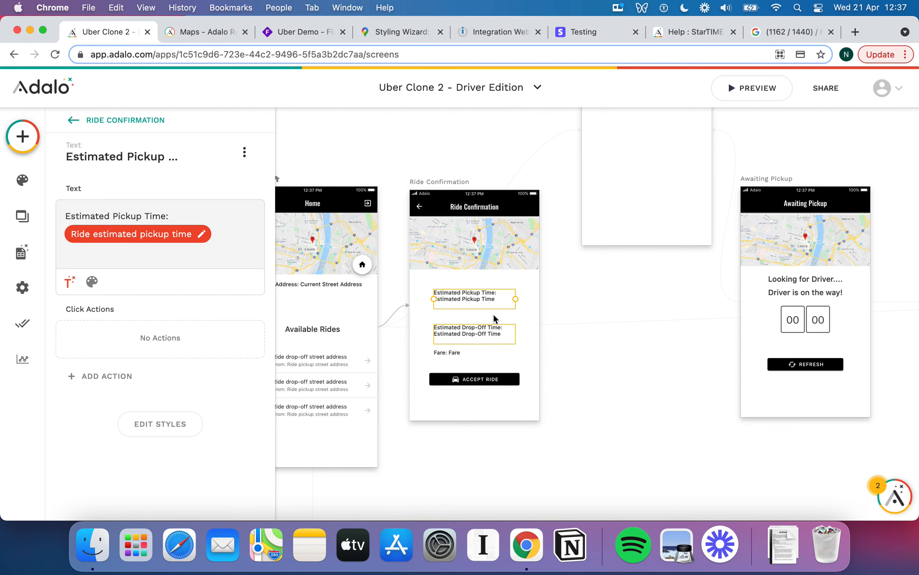
key("Delete")
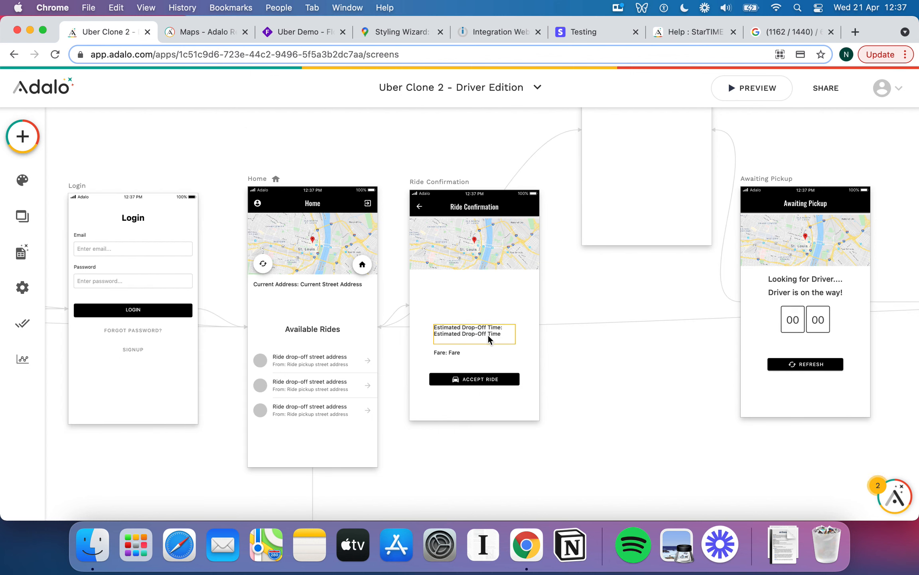
Move the Estimated Drop-Off Time text up into its place, with the Fare text right below it
left_click_drag(487, 335, 488, 300)
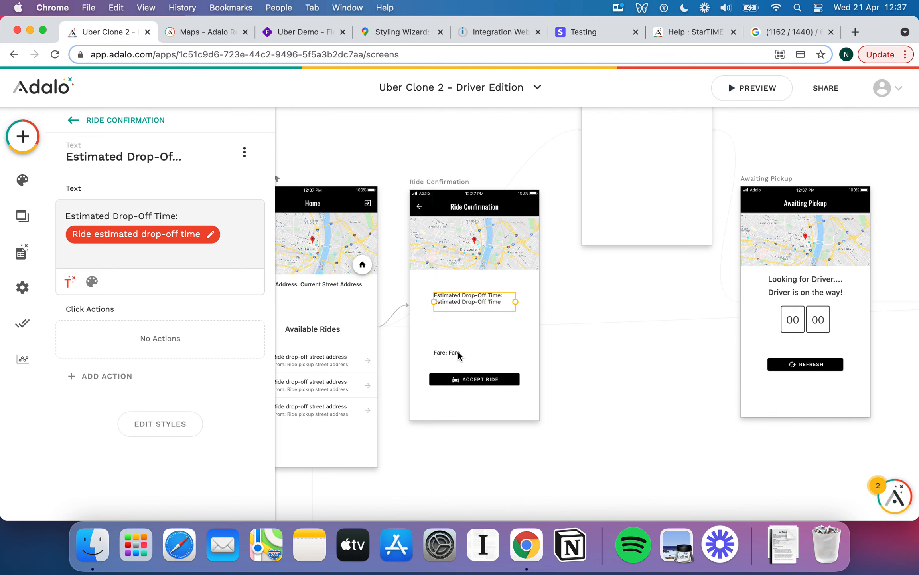
left_click(450, 352)
left_click_drag(452, 342, 448, 321)
left_click(480, 379)
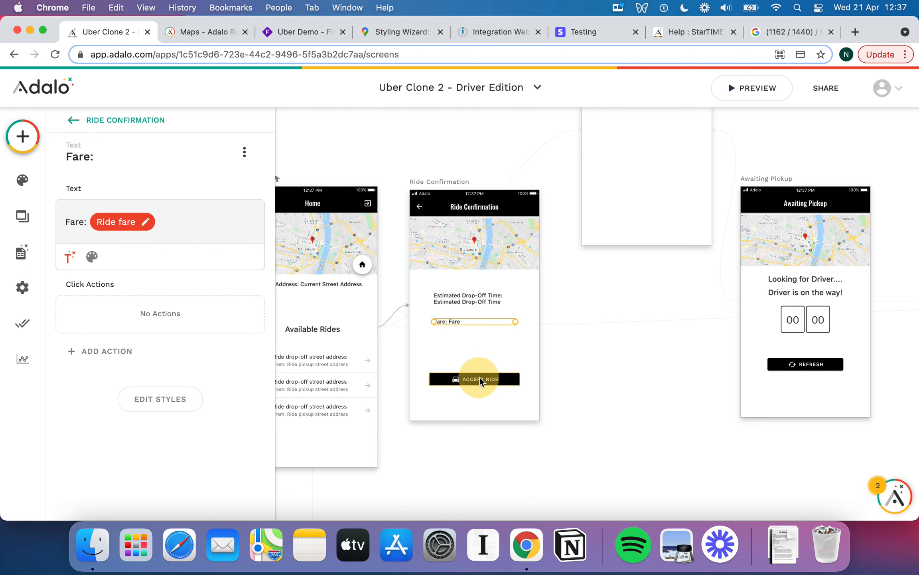
Add the Grab Distance Data custom action to the Accept Ride button
scroll(166, 373, "down", 5)
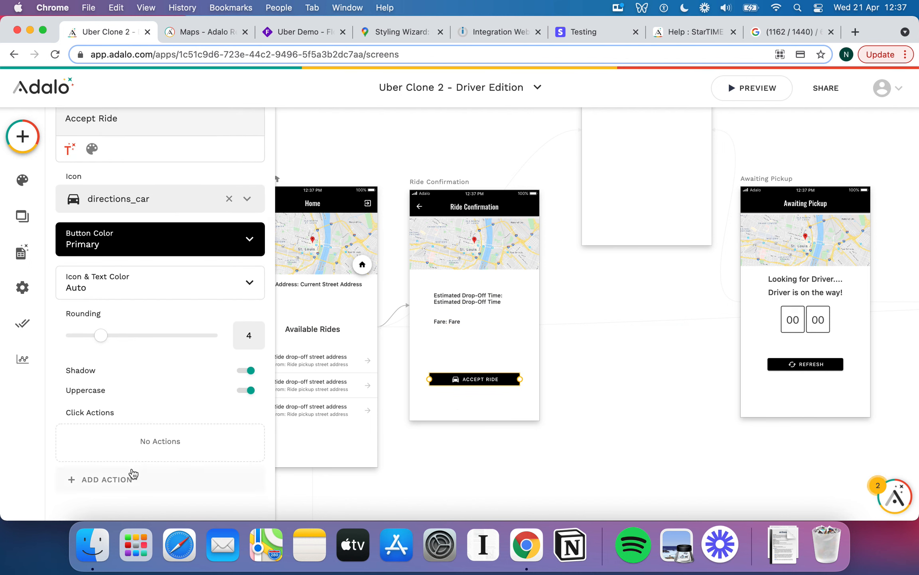
left_click(128, 474)
mouse_move(208, 276)
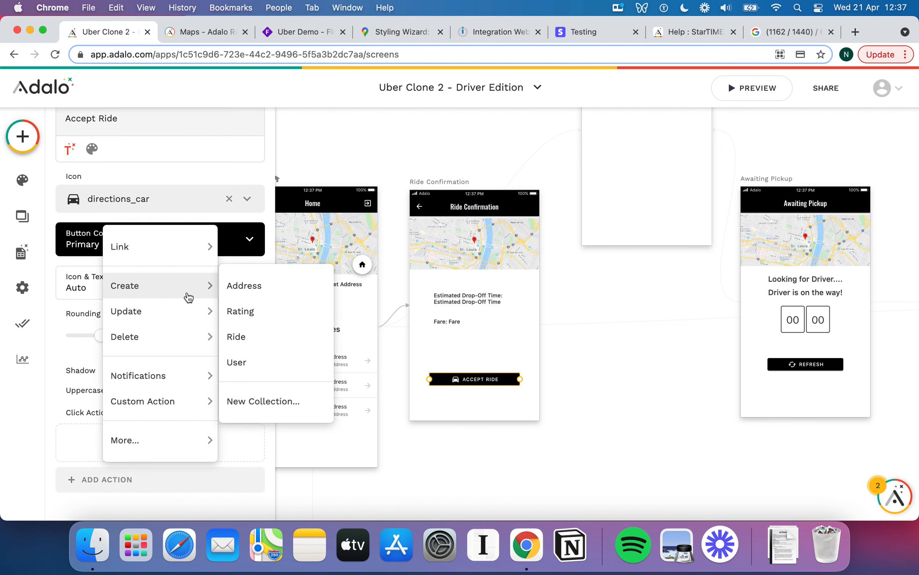
left_click(477, 360)
scroll(478, 361, "right", 3)
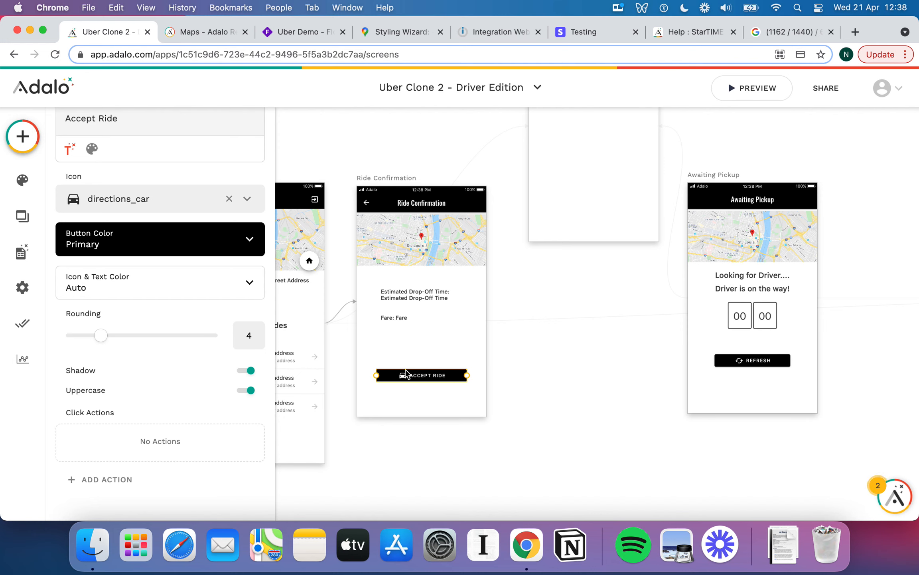
left_click(135, 478)
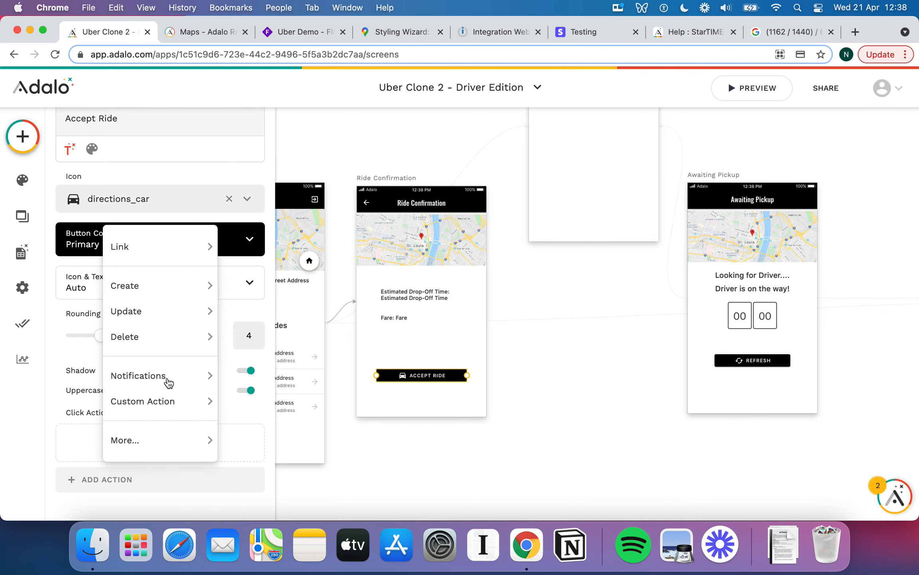
mouse_move(185, 290)
mouse_move(178, 402)
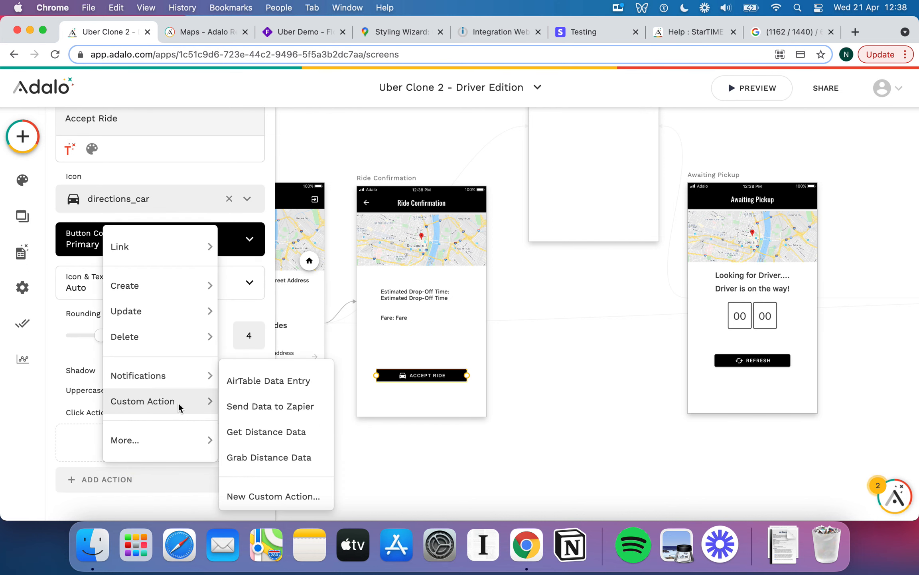
left_click(262, 459)
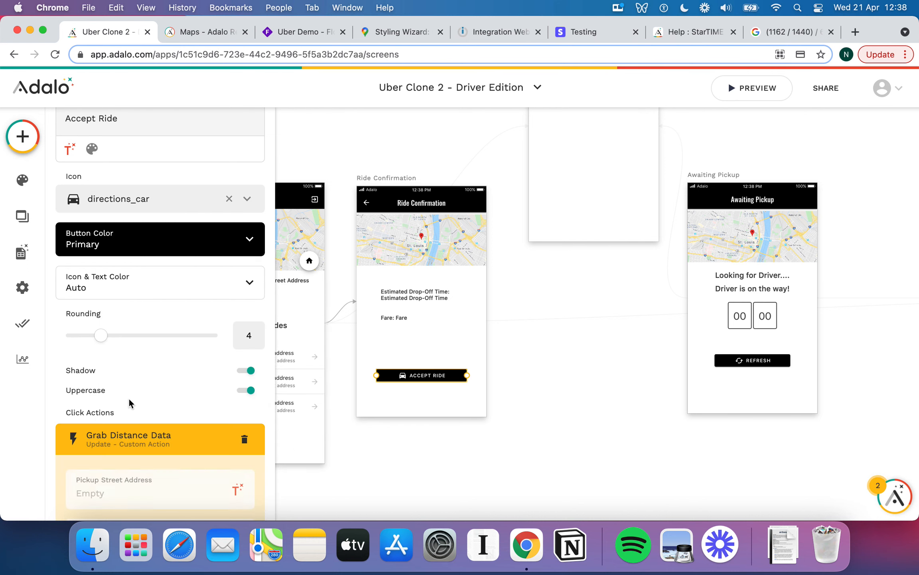
Set Pickup Street Address, City and Country to the Logged In User's current street, city and country
scroll(132, 399, "down", 5)
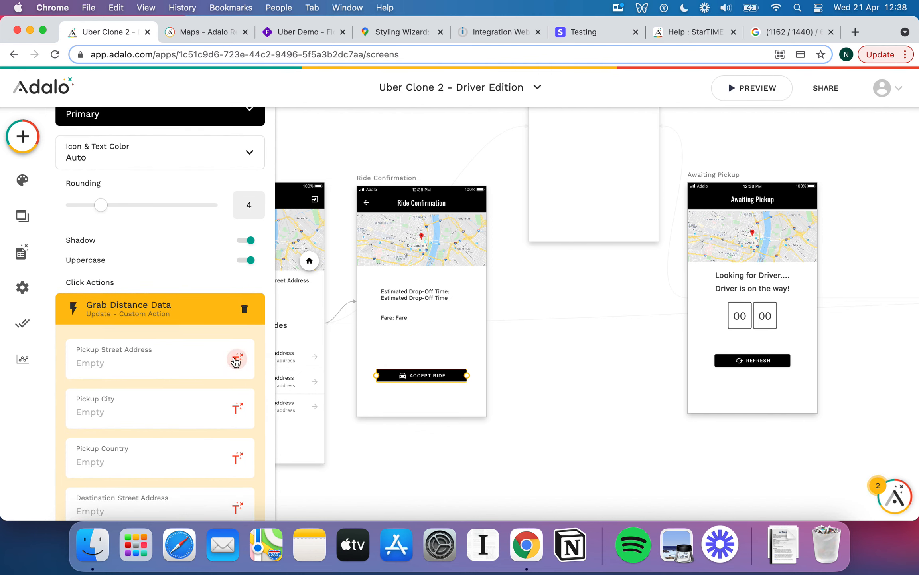
scroll(235, 359, "down", 3)
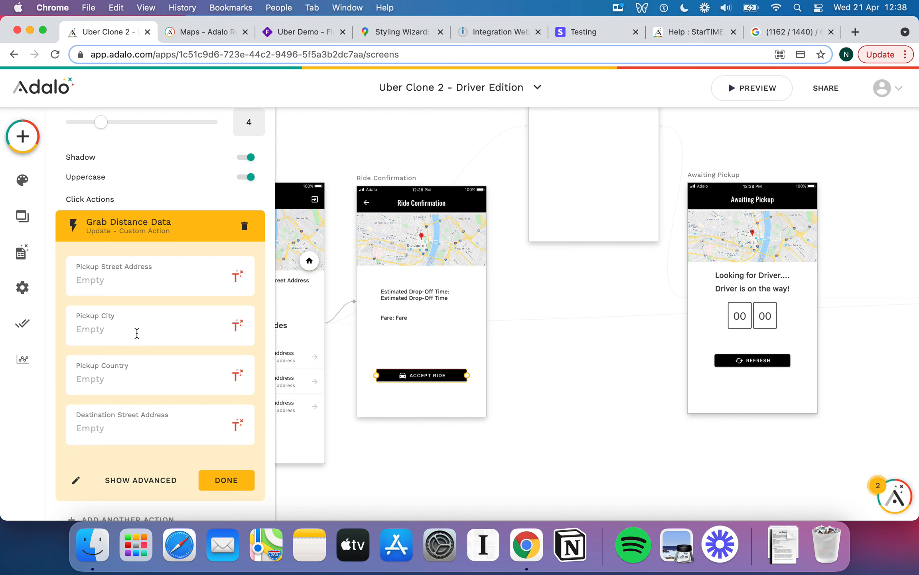
left_click(241, 274)
mouse_move(278, 315)
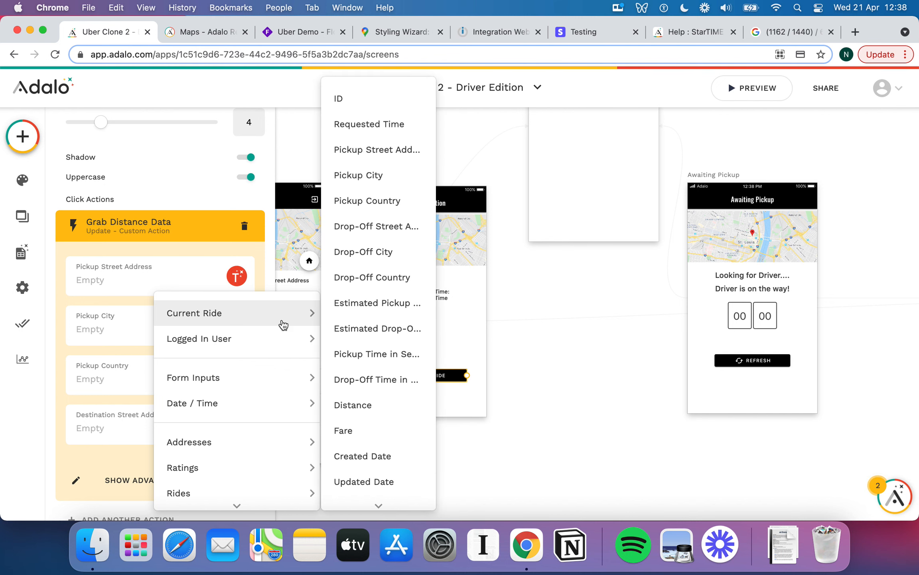
mouse_move(291, 335)
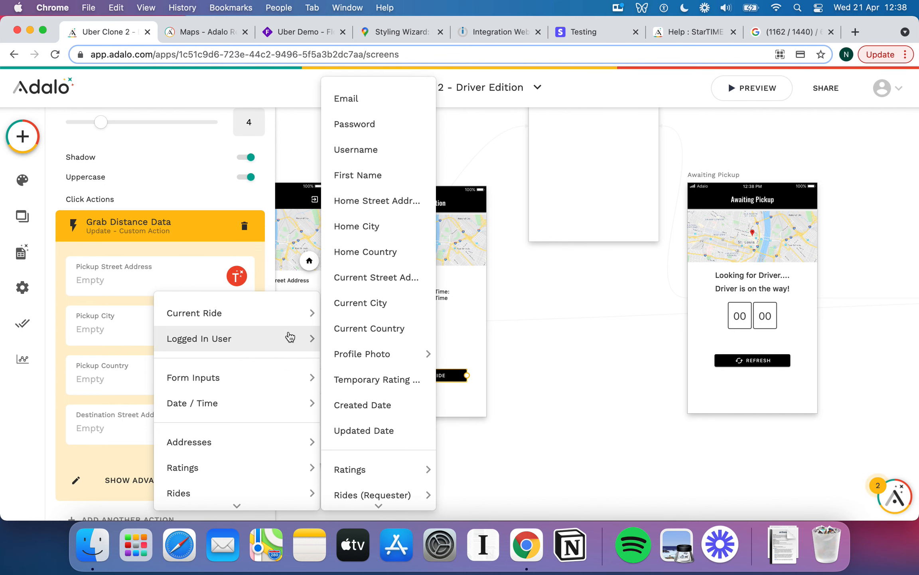
left_click(395, 282)
left_click(241, 334)
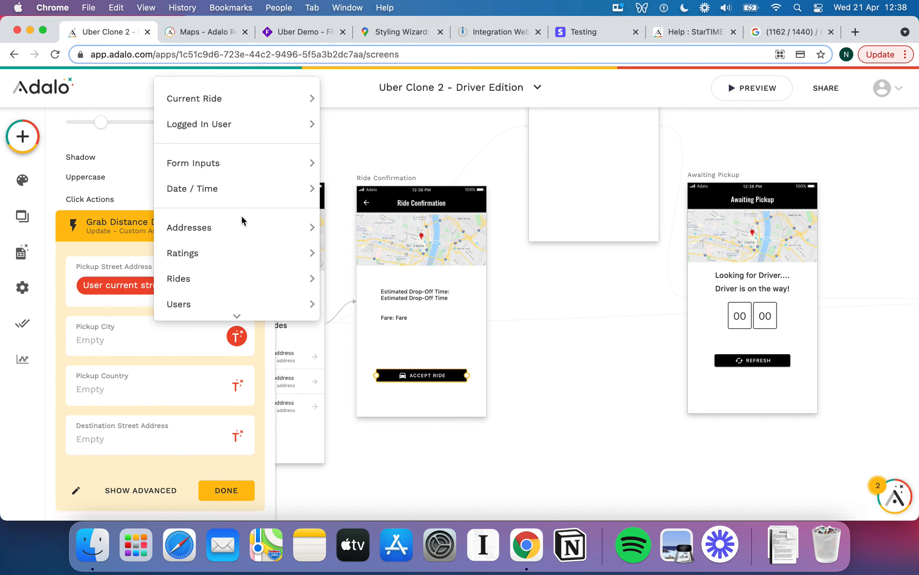
mouse_move(264, 125)
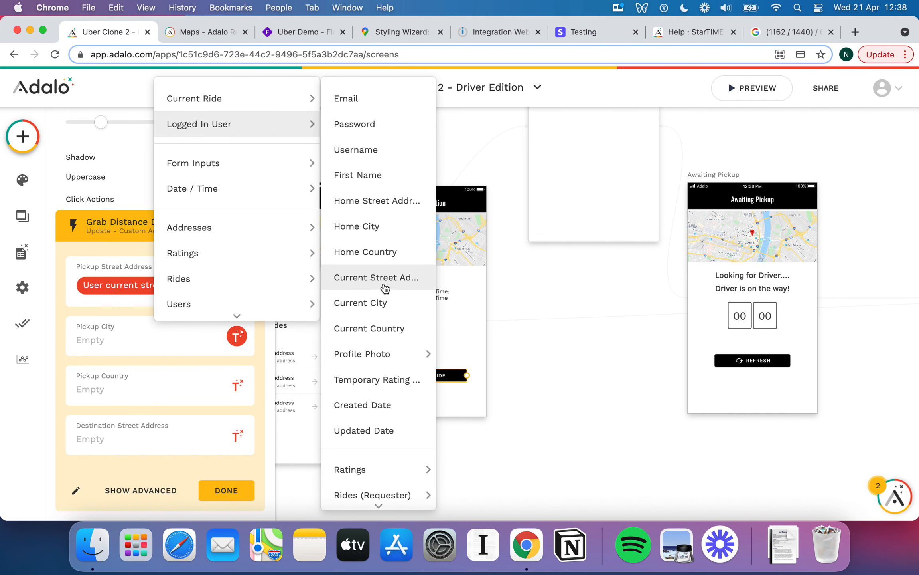
left_click(387, 303)
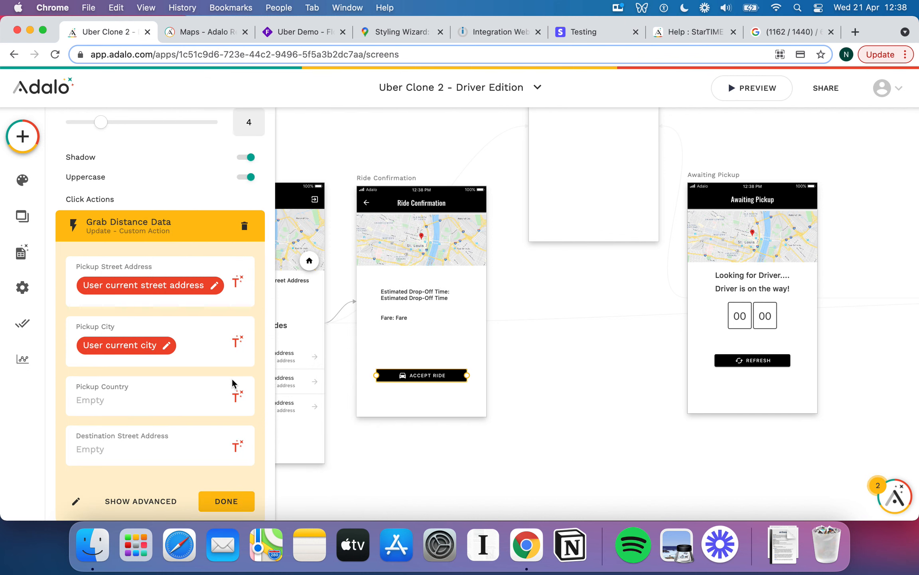
left_click(238, 396)
mouse_move(226, 139)
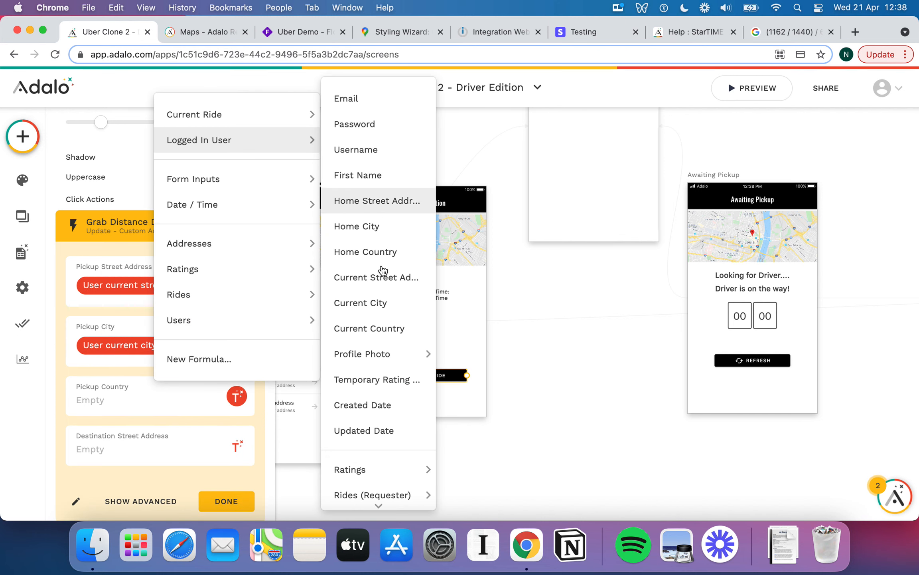
left_click(383, 322)
Set Destination Street Address to the Current Ride's pickup street address and finish the action
scroll(124, 364, "down", 3)
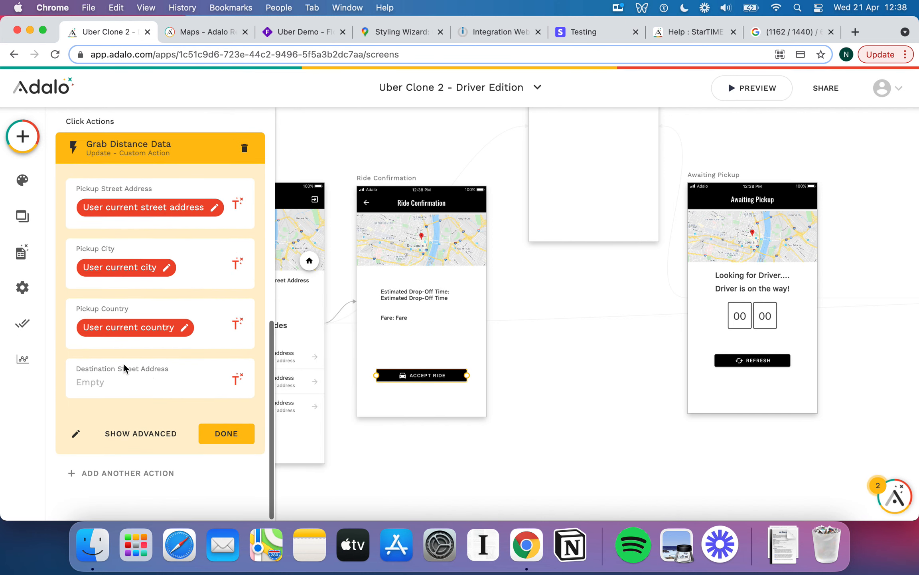
left_click(235, 383)
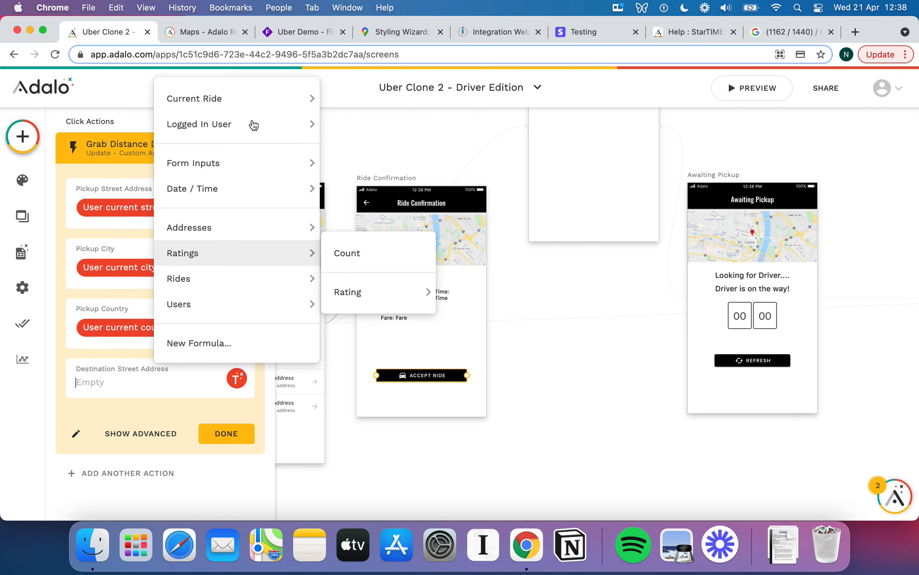
mouse_move(236, 95)
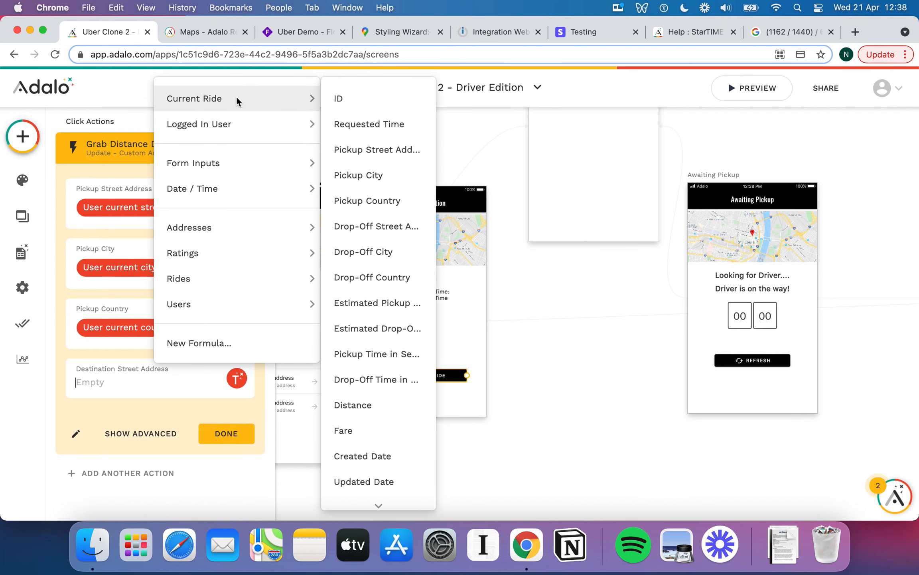
left_click(379, 150)
left_click(224, 446)
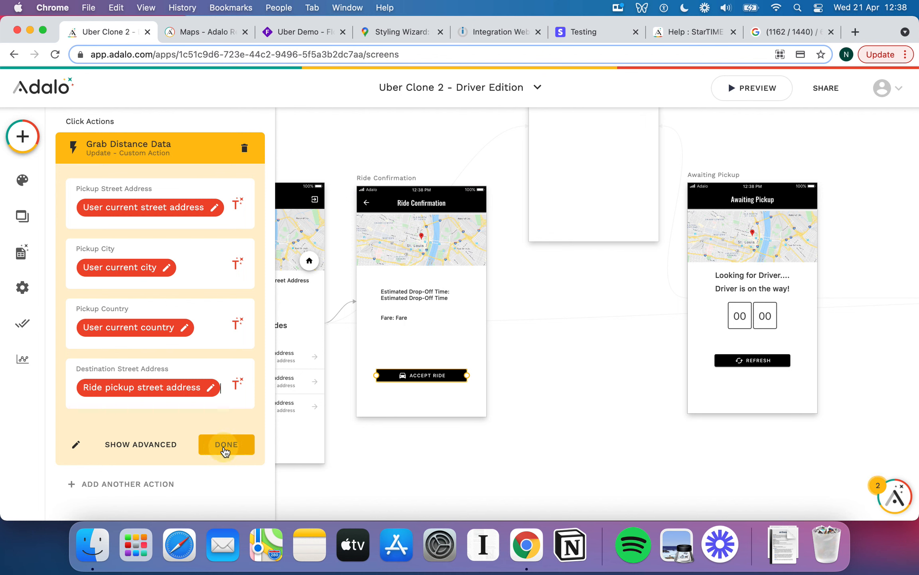
Add another action that updates the Current Ride
left_click(170, 475)
mouse_move(188, 335)
mouse_move(159, 315)
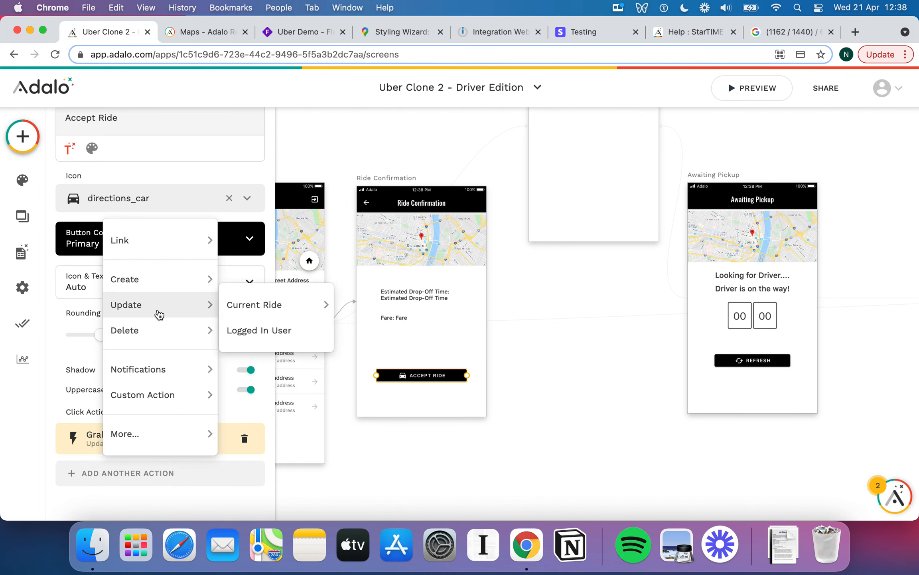
left_click(246, 305)
scroll(160, 327, "down", 10)
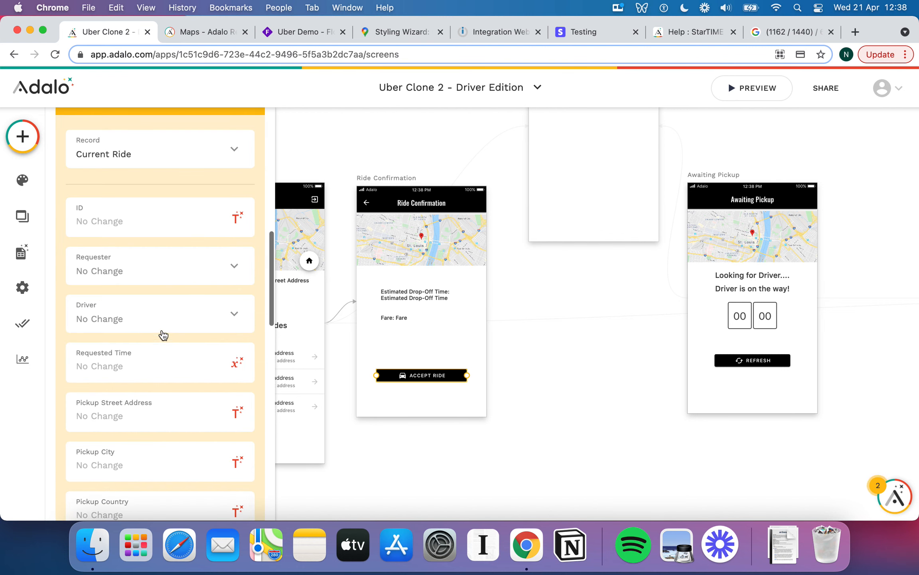
scroll(151, 251, "down", 3)
Set the ride's Driver to Logged In User and Is Driver Assigned? to True
left_click(153, 235)
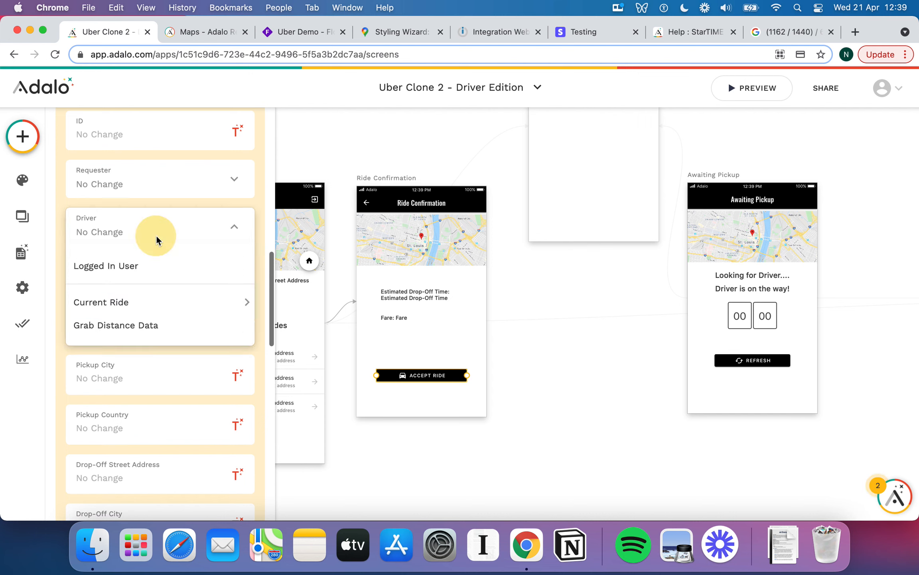
left_click(148, 268)
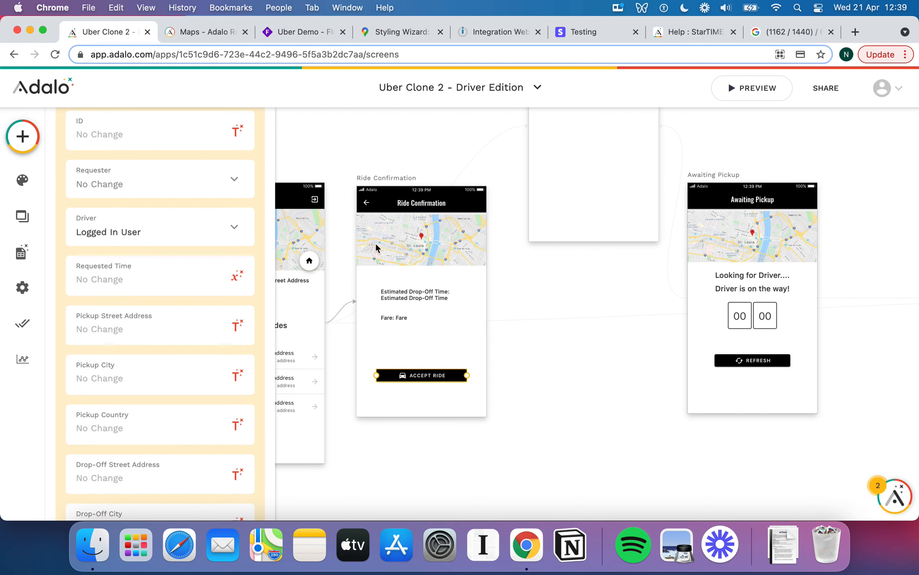
scroll(193, 266, "down", 3)
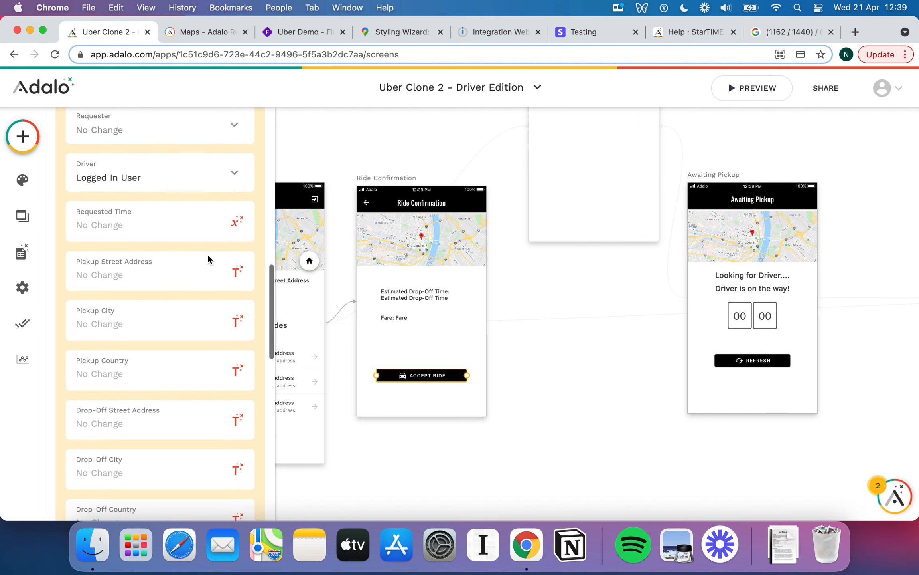
scroll(191, 259, "down", 3)
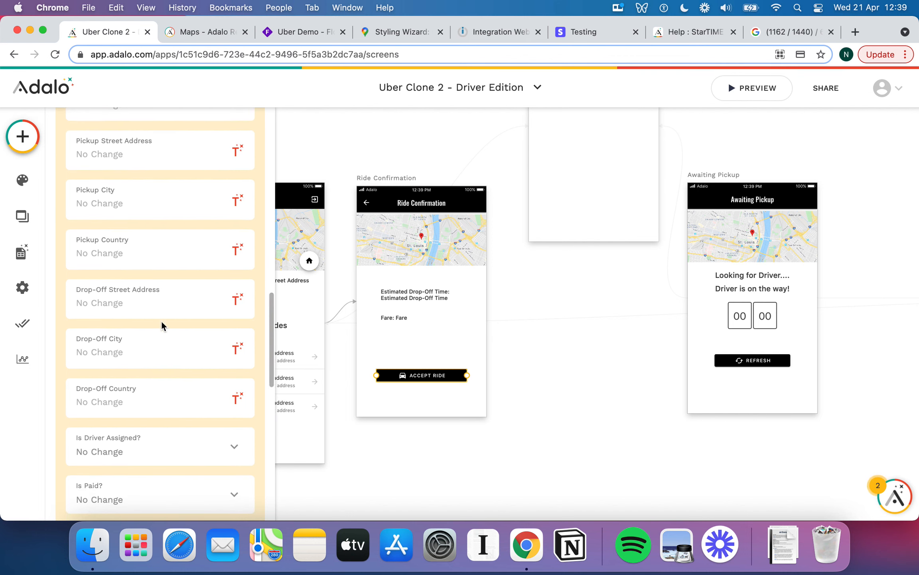
scroll(167, 382, "down", 3)
left_click(175, 350)
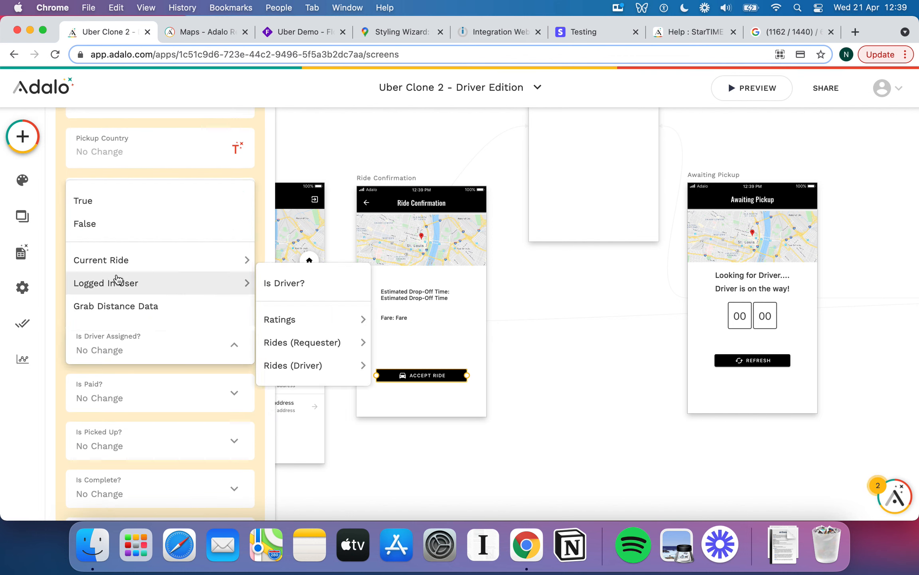
left_click(105, 214)
scroll(163, 359, "down", 6)
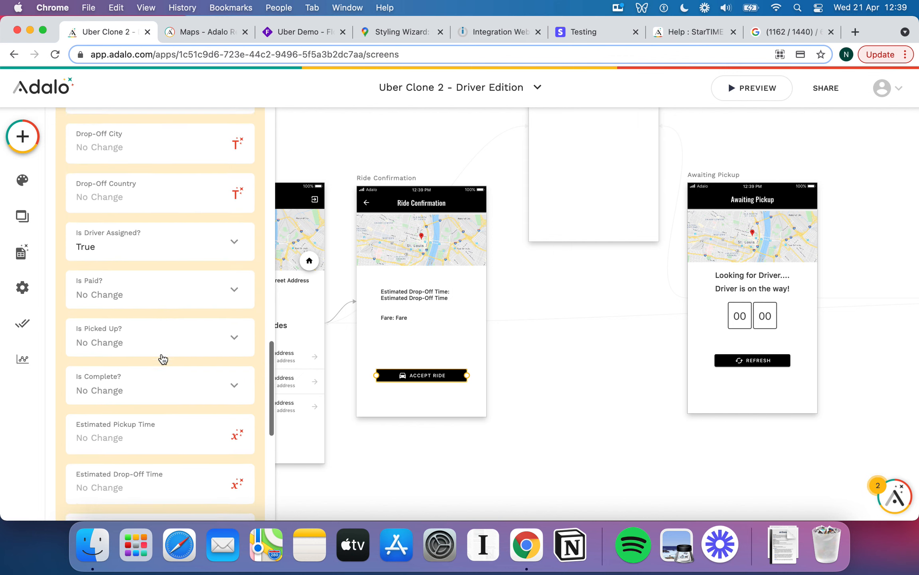
left_click(148, 332)
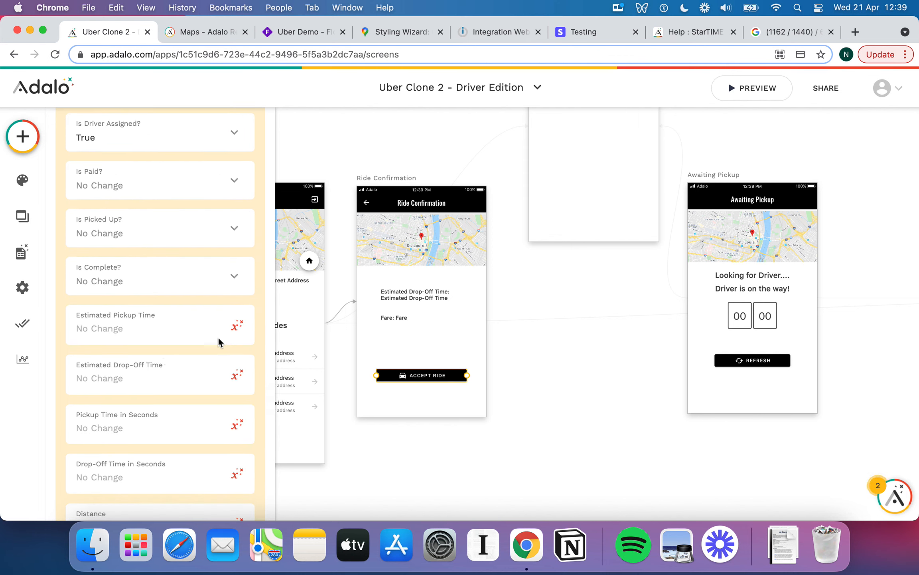
Set Estimated Pickup Time to Current Time +((Grab Distance Data Duration /1440)/60)
left_click(237, 325)
mouse_move(240, 218)
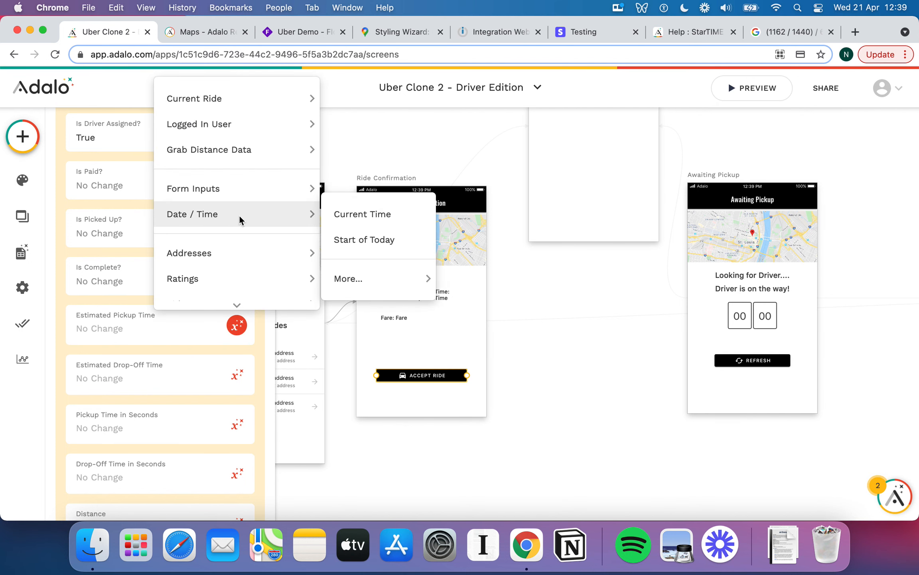
left_click(348, 215)
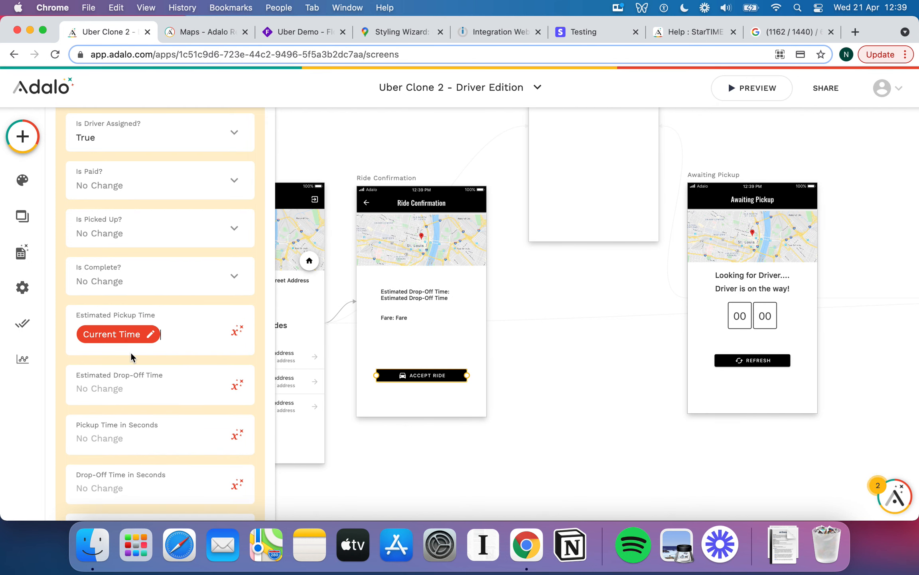
type("+(")
left_click(242, 330)
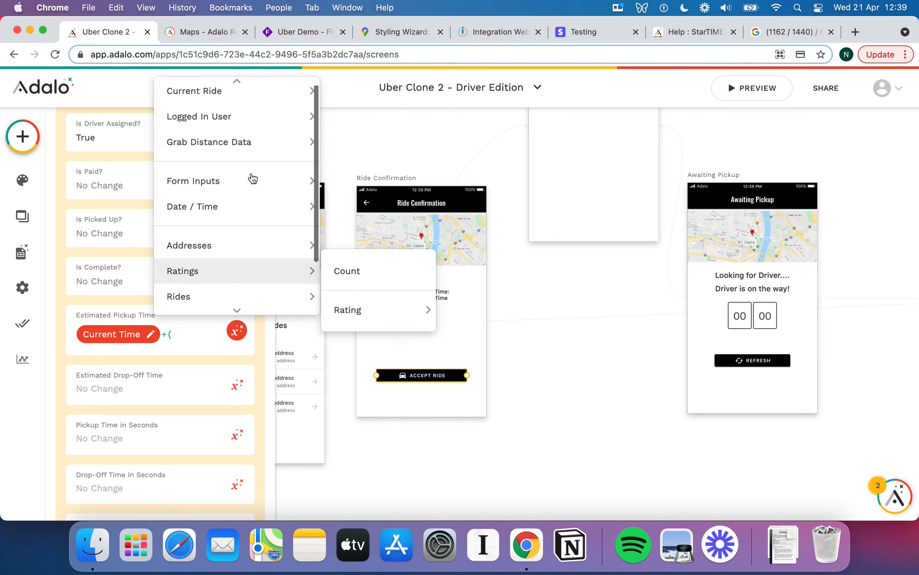
mouse_move(242, 141)
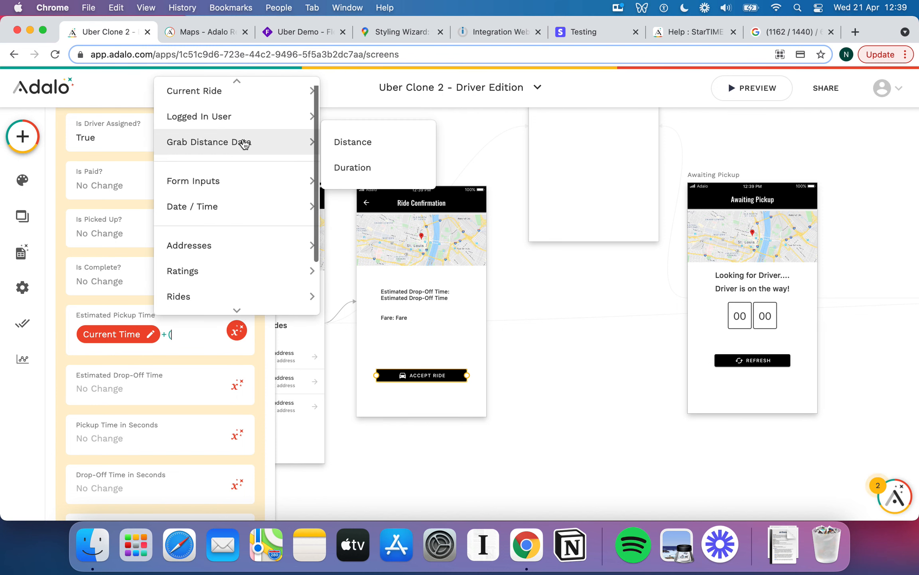
left_click(352, 167)
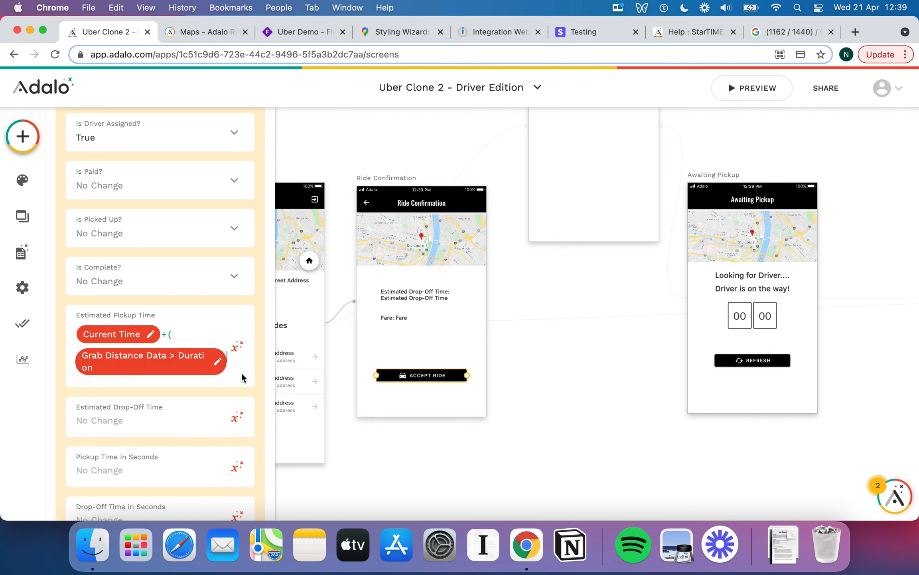
type("/1")
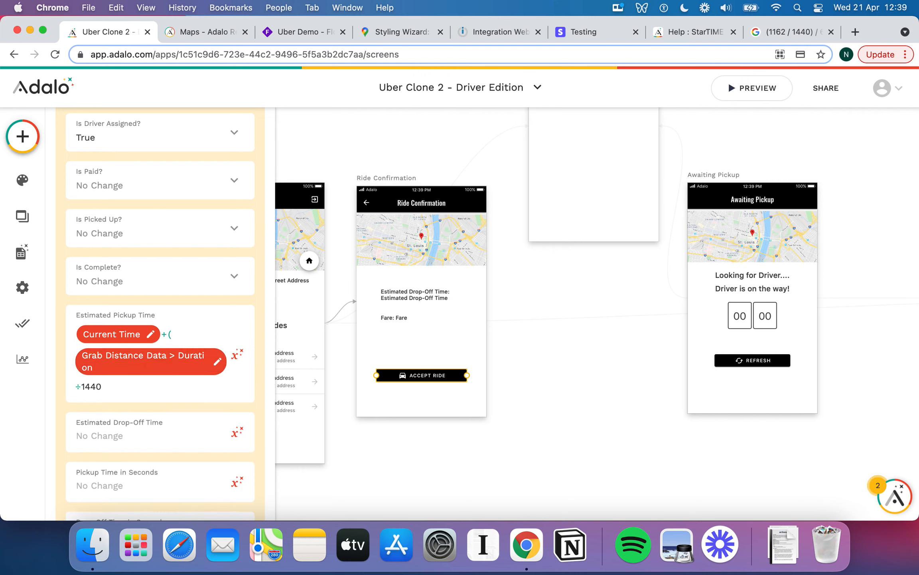
type("/")
type("60")
key("Left")
scroll(188, 396, "down", 1)
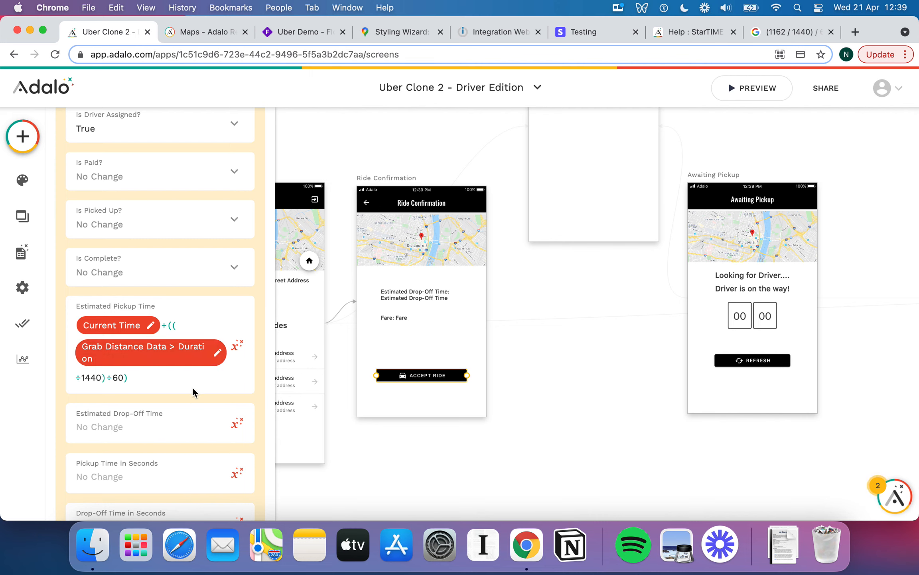
scroll(192, 387, "down", 5)
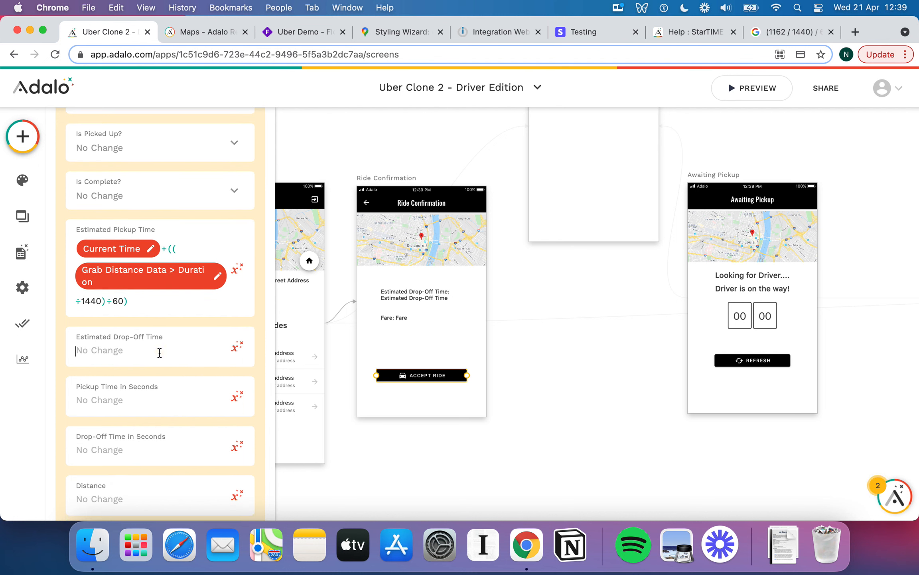
Remove the Current Time value from Estimated Drop-Off Time
left_click(236, 346)
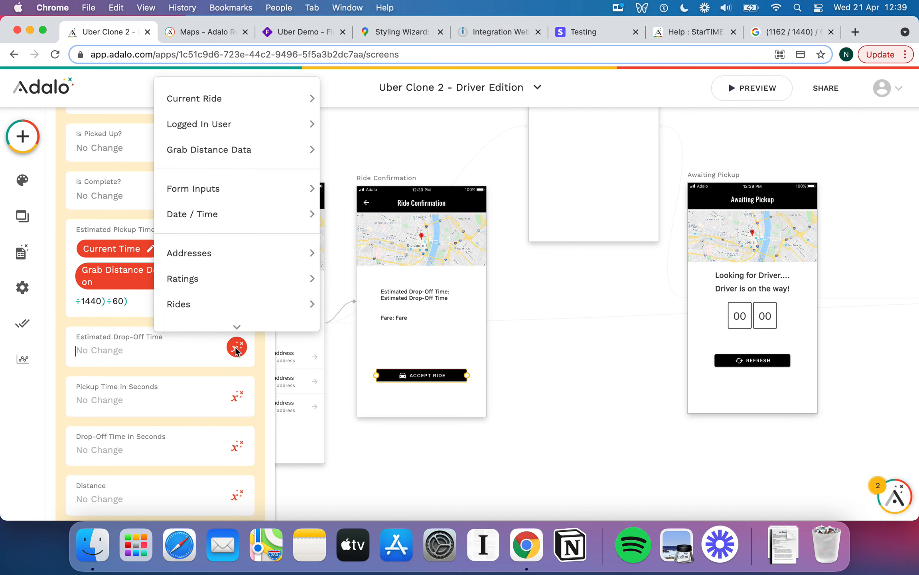
mouse_move(258, 135)
mouse_move(240, 214)
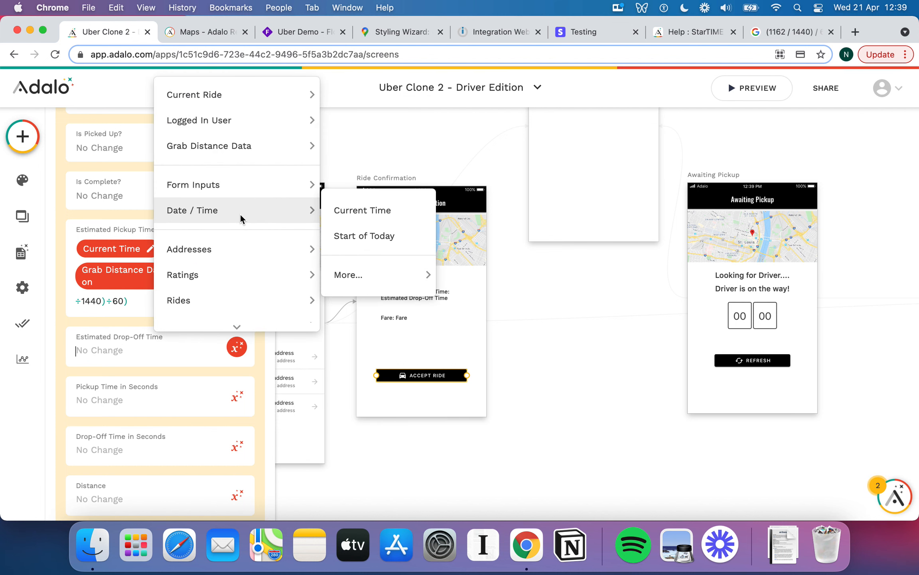
left_click(340, 211)
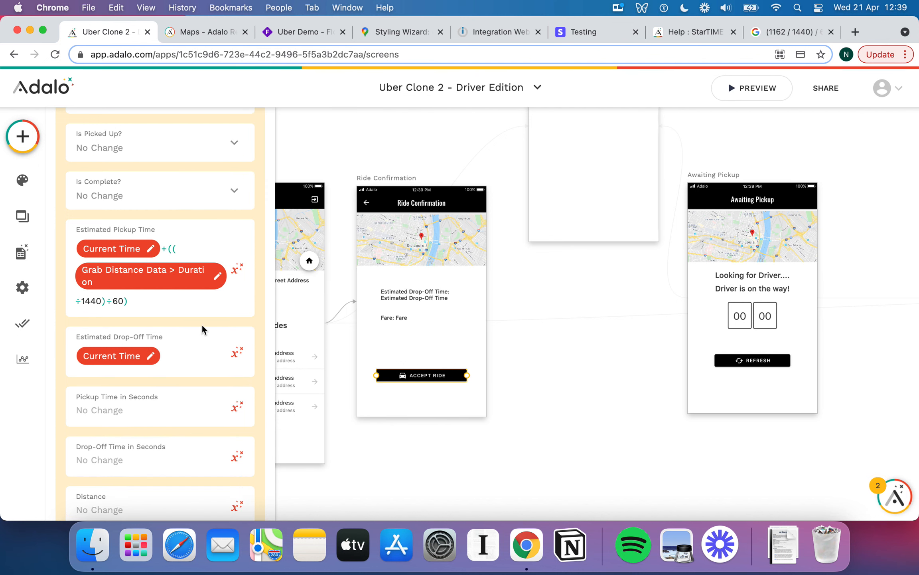
left_click(154, 359)
left_click(175, 359)
key("BackSpace")
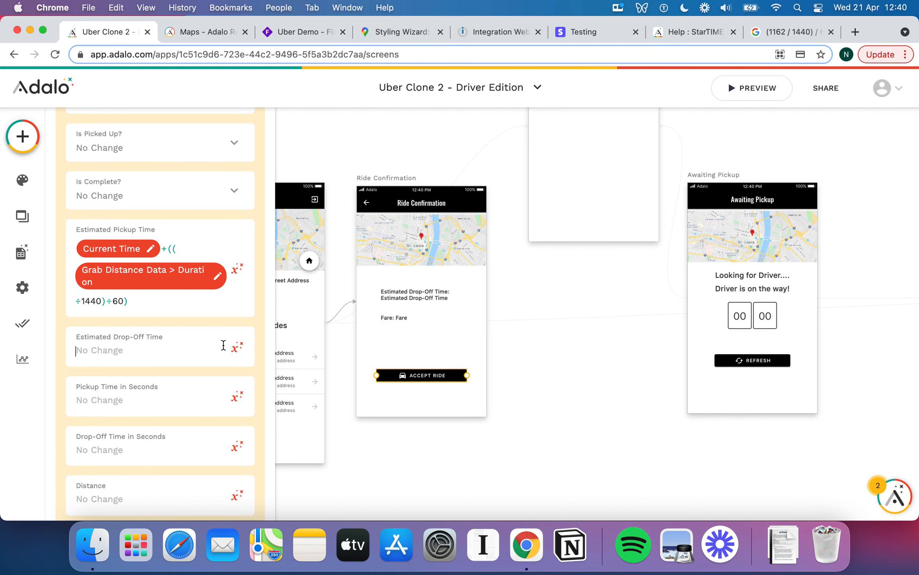
Start Estimated Drop-Off Time with the Current Ride's Requested Time
left_click(237, 347)
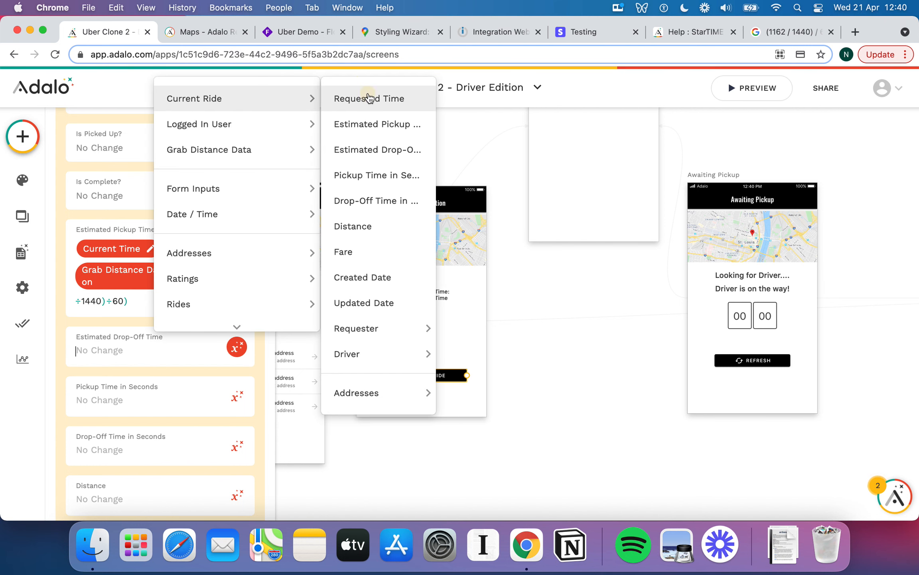
left_click(343, 98)
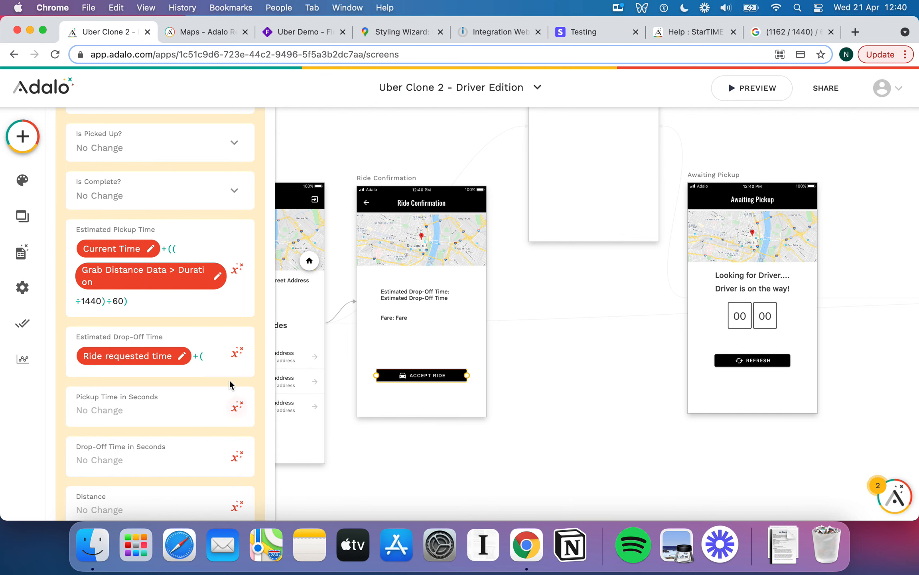
left_click(237, 352)
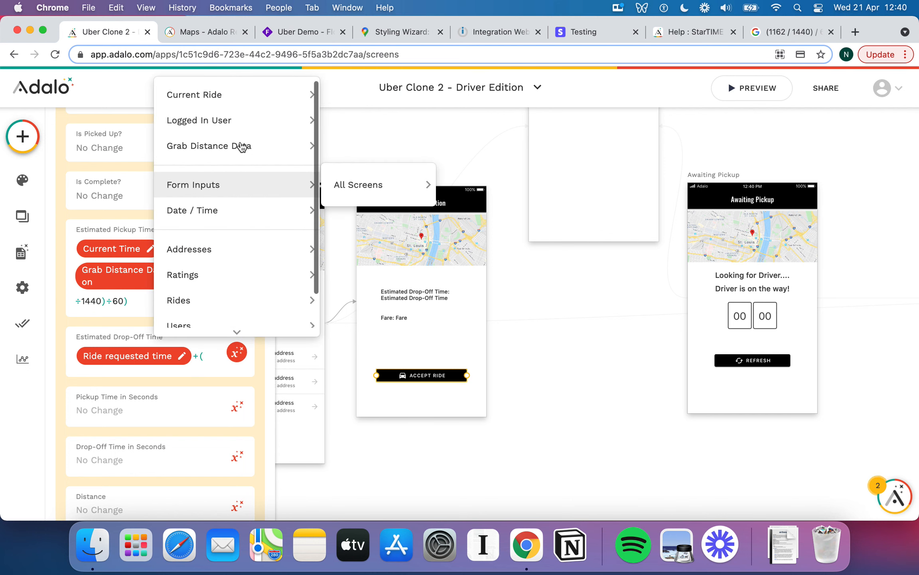
mouse_move(240, 143)
mouse_move(232, 248)
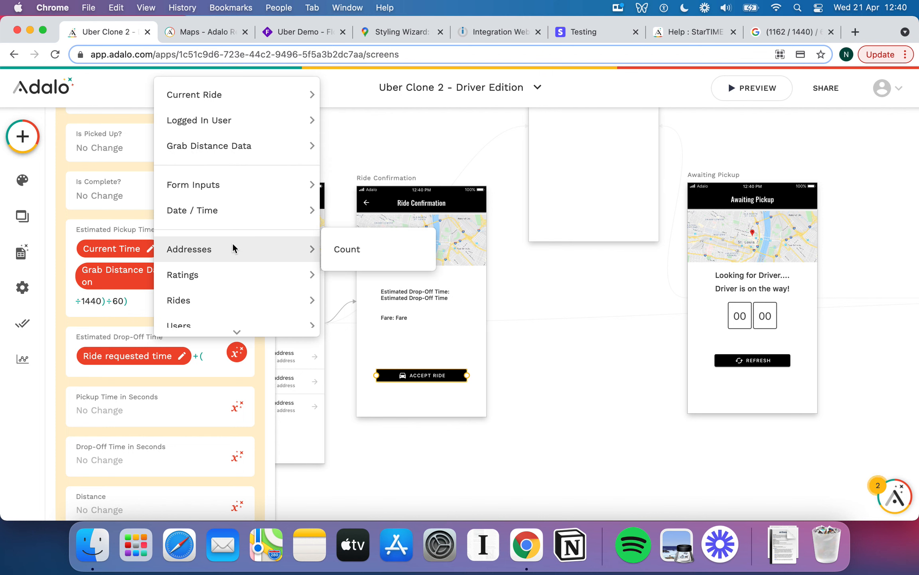
key("BackSpace")
key("BackSpace")
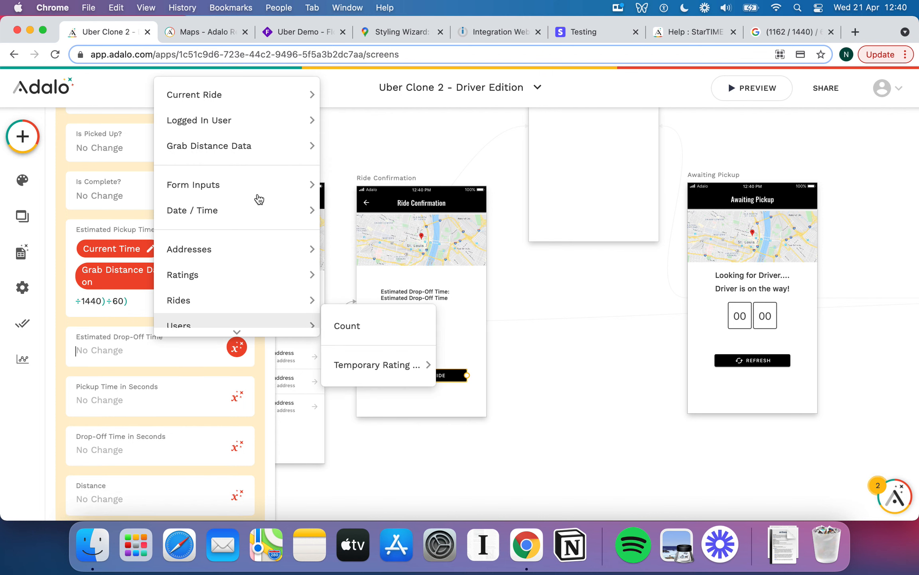
mouse_move(247, 96)
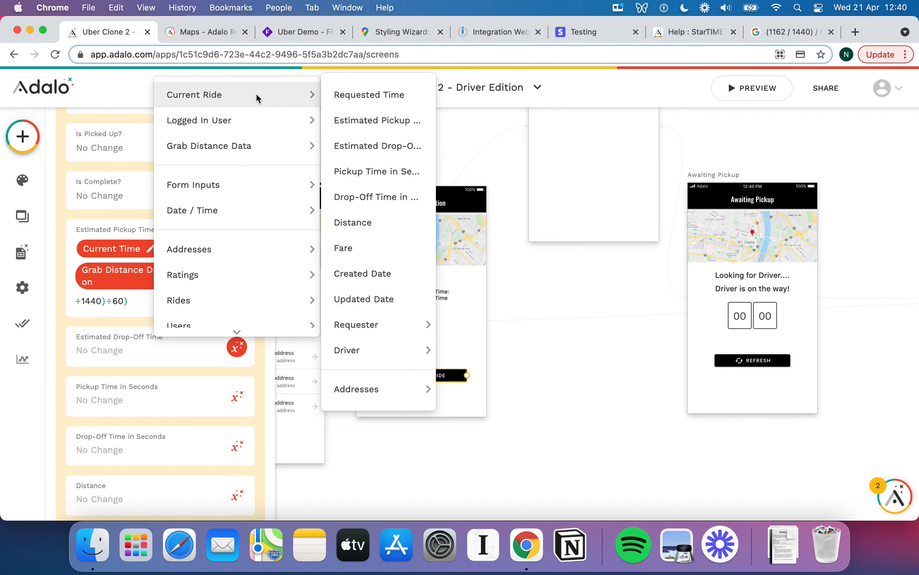
left_click(342, 96)
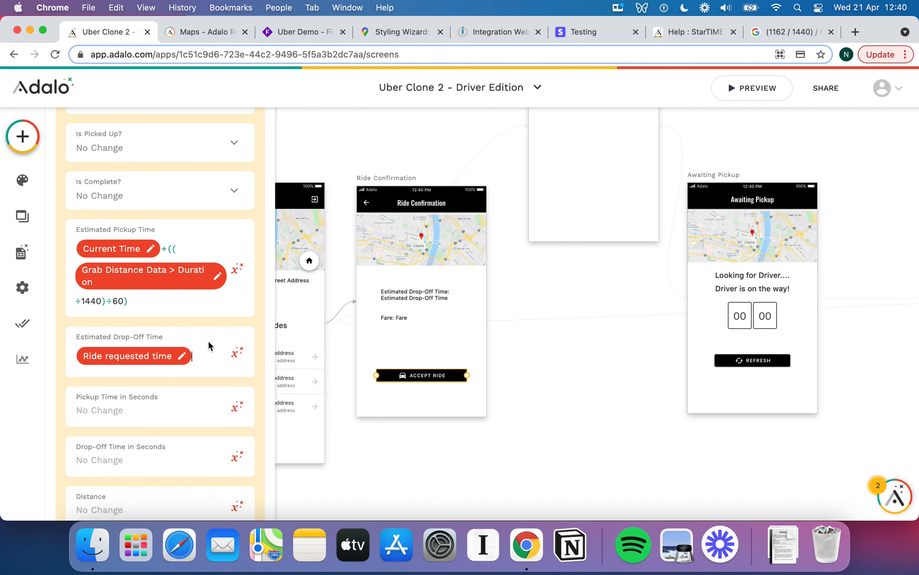
Add +((Current Ride Drop-Off Time in Seconds /1440)/60) to the Estimated Drop-Off Time formula
type("+")
left_click(238, 352)
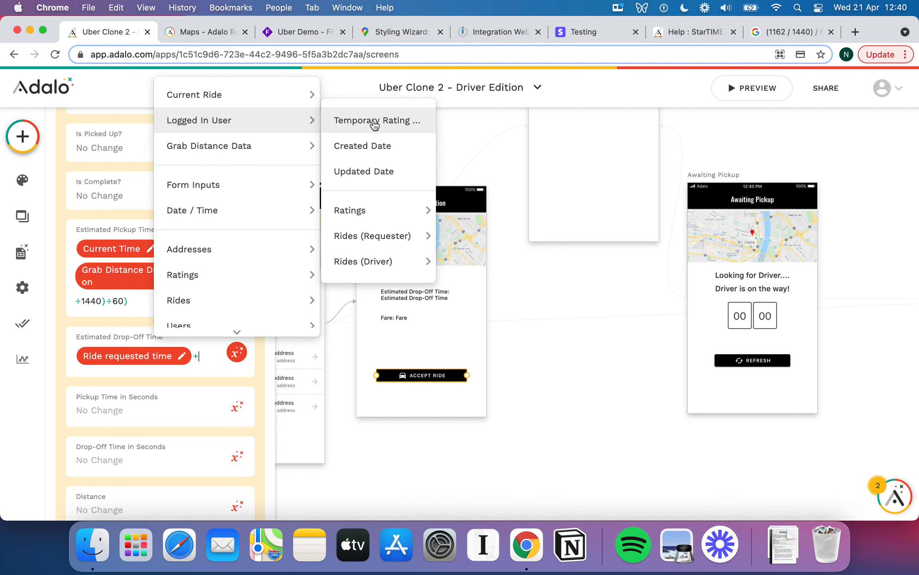
mouse_move(264, 94)
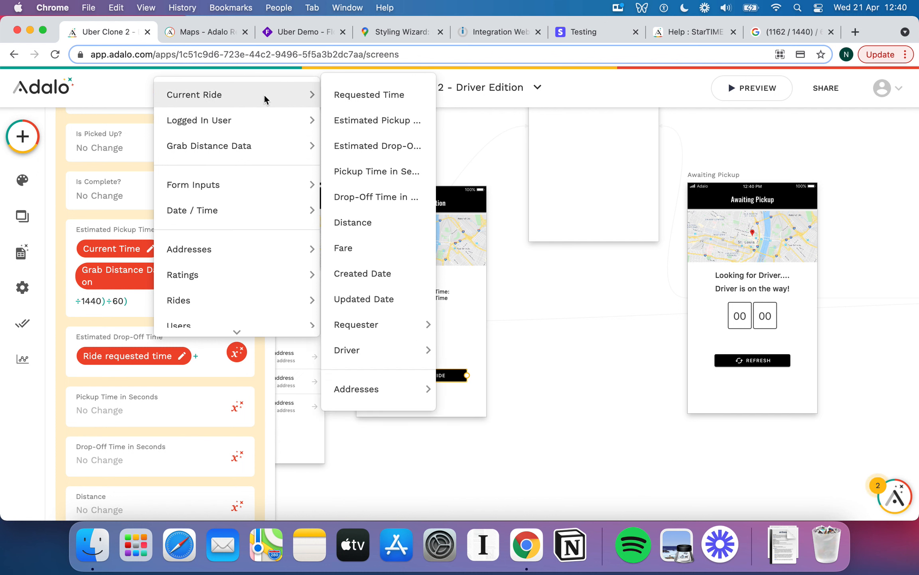
left_click(389, 198)
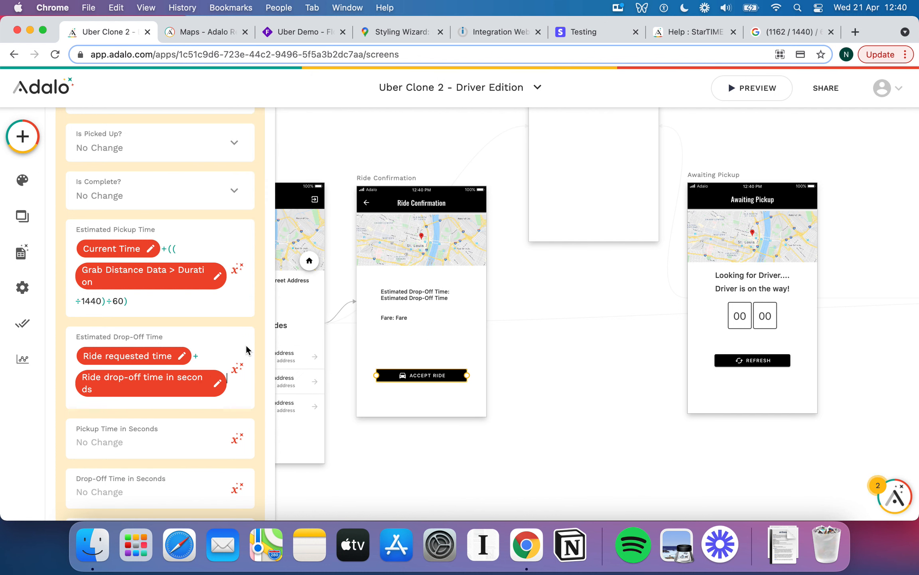
type("/144")
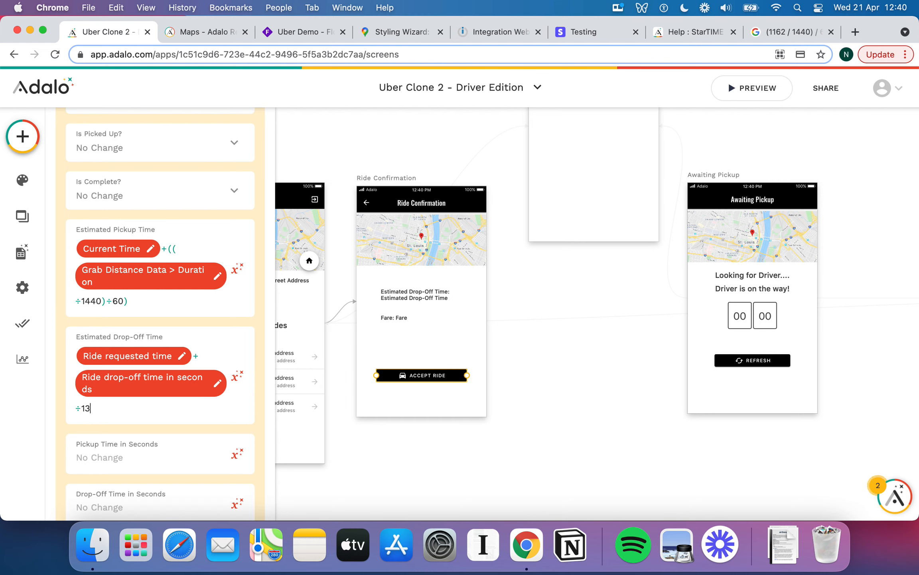
type("0")
type(")/50")
key("BackSpace")
key("BackSpace")
type("60")
key("Left")
key("Left")
key("Left")
Append +((Grab Distance Data Duration /1440)/60) to the end of the formula
type("+")
left_click(156, 410)
type("((")
left_click(239, 378)
mouse_move(276, 150)
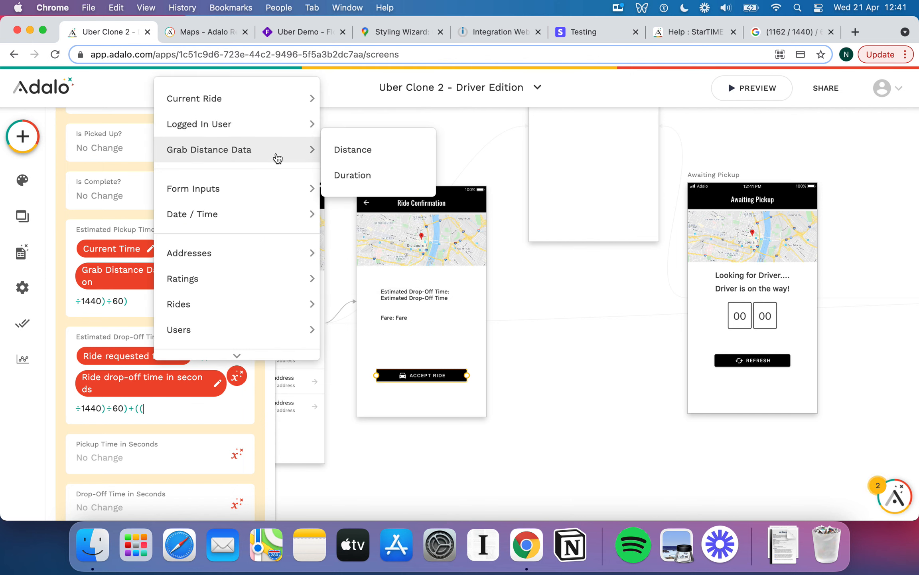
left_click(348, 174)
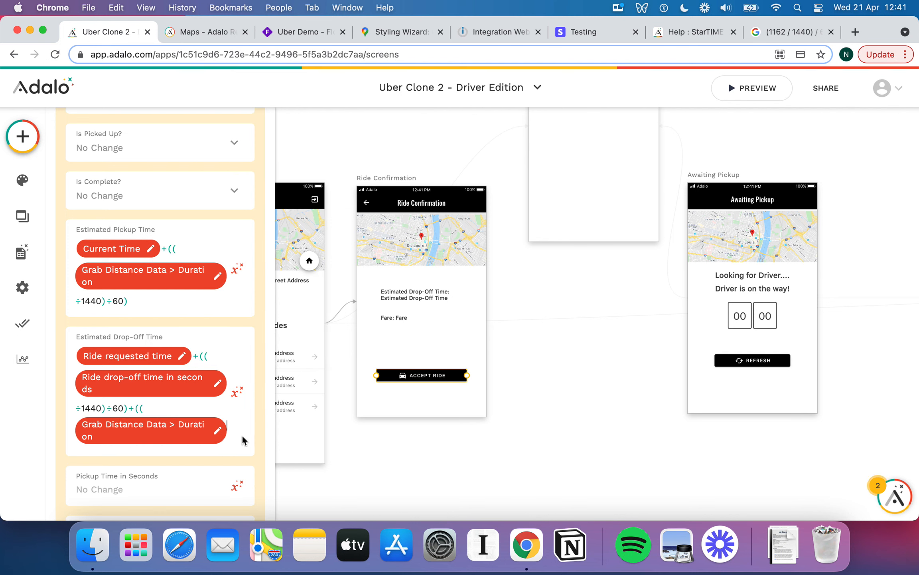
type("/1440")
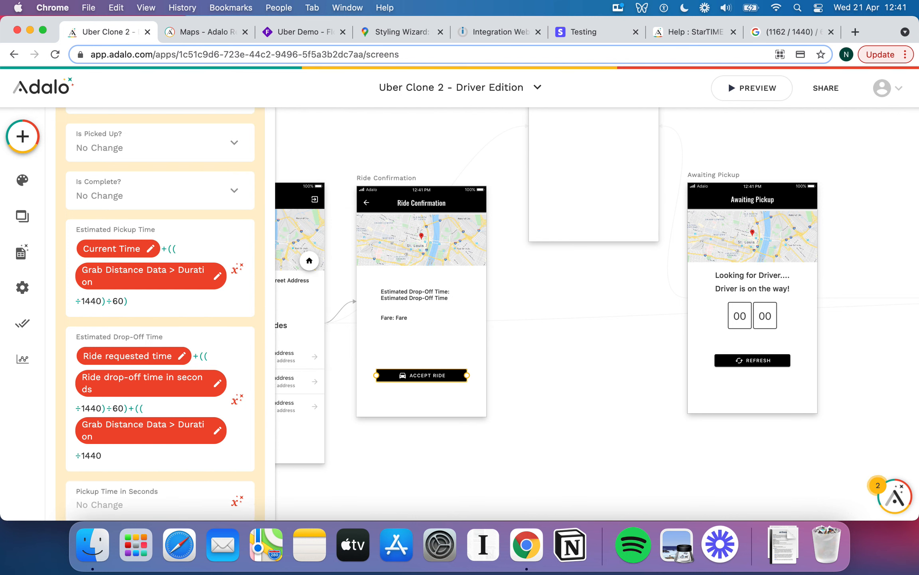
type(")/60")
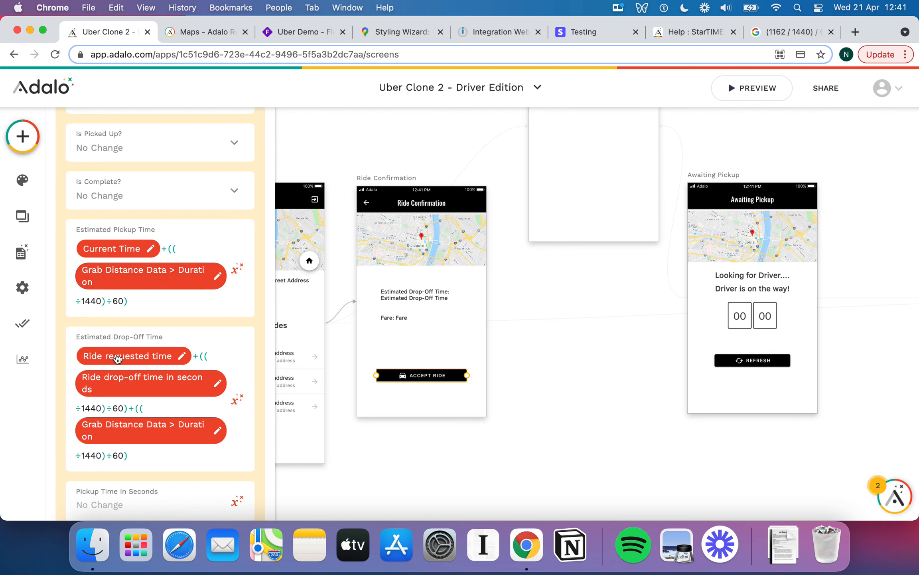
Replace the Ride requested time chip in Estimated Drop-Off Time with Date / Time > Current Time
left_click(183, 356)
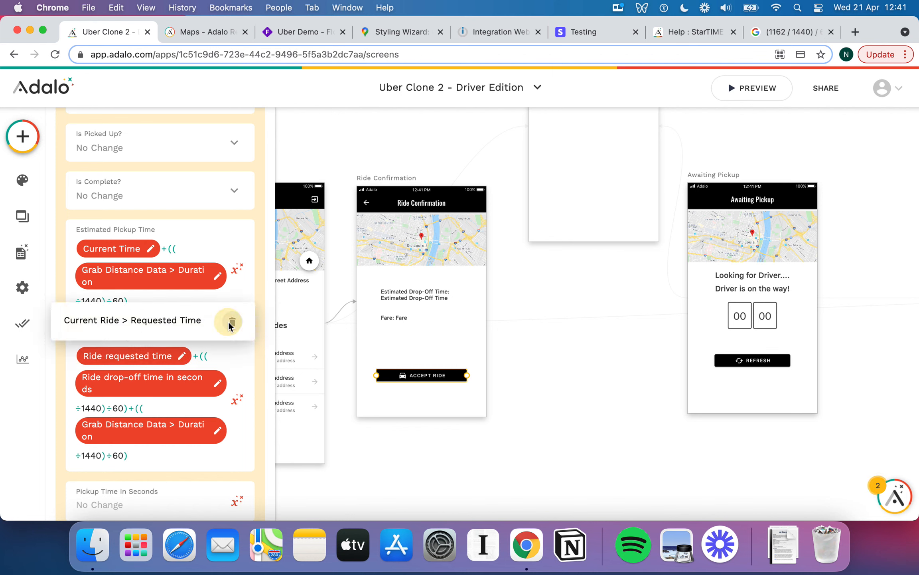
left_click(232, 321)
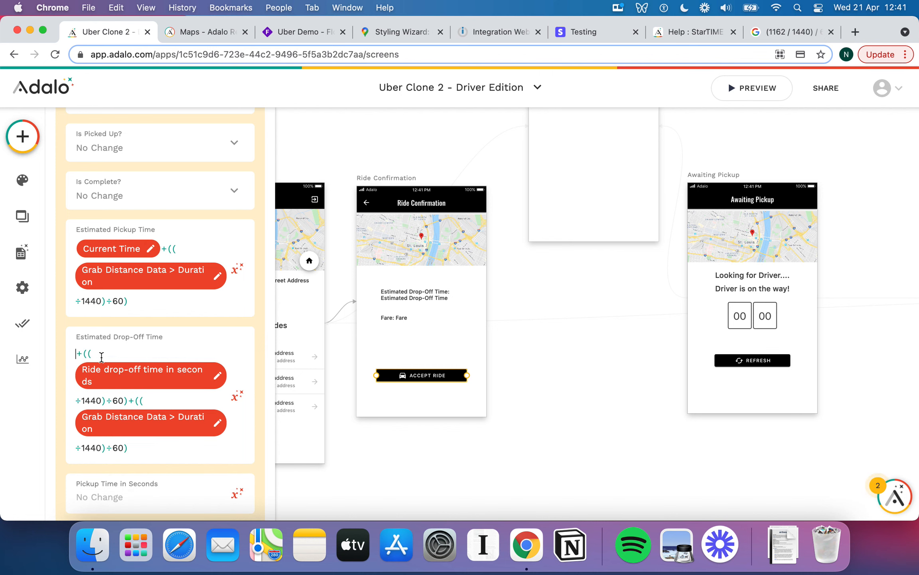
left_click(241, 400)
mouse_move(263, 124)
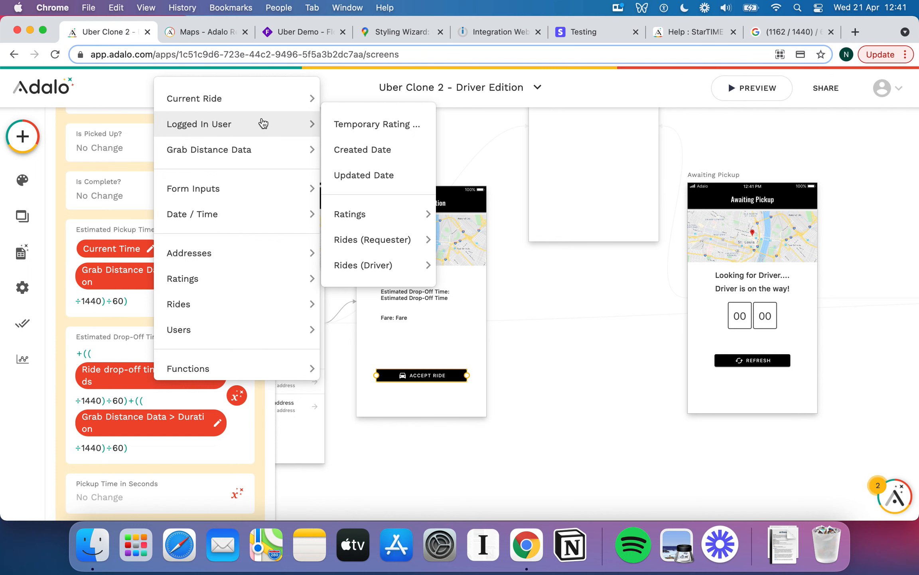
mouse_move(258, 218)
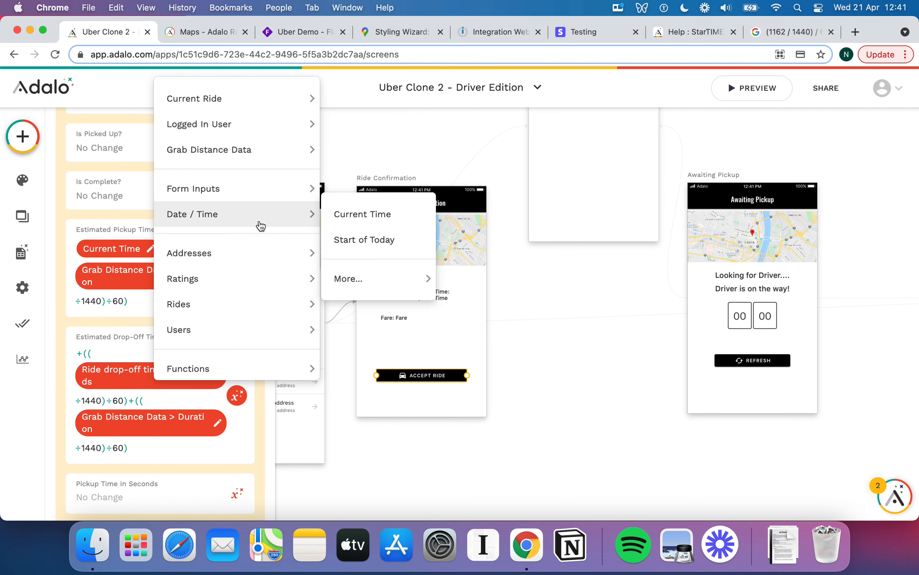
left_click(352, 222)
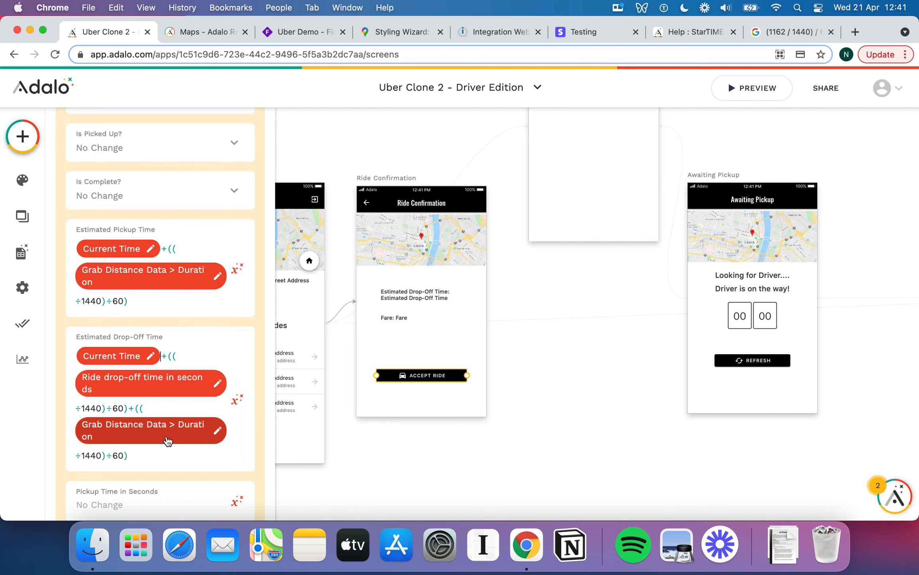
Set Pickup Time in Seconds to Grab Distance Data > Duration
scroll(167, 441, "down", 2)
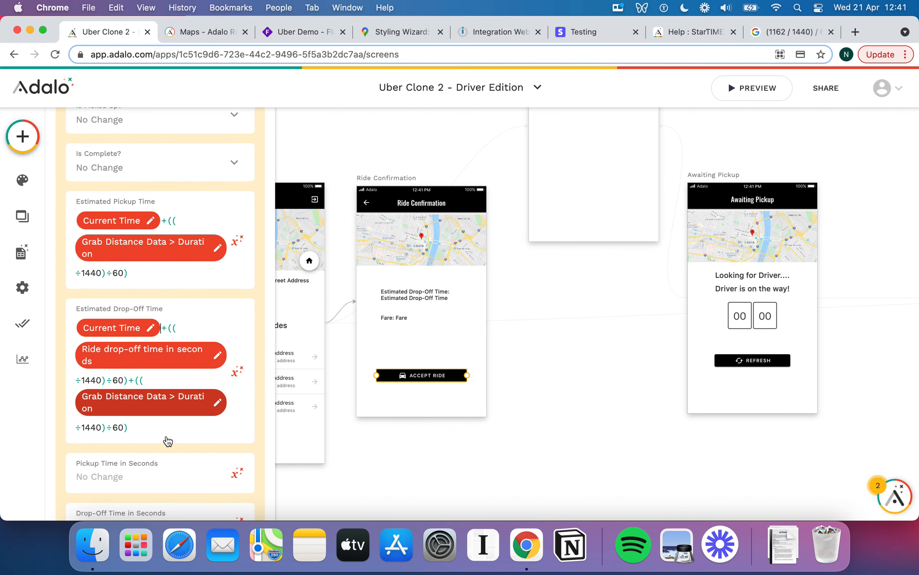
scroll(211, 369, "down", 5)
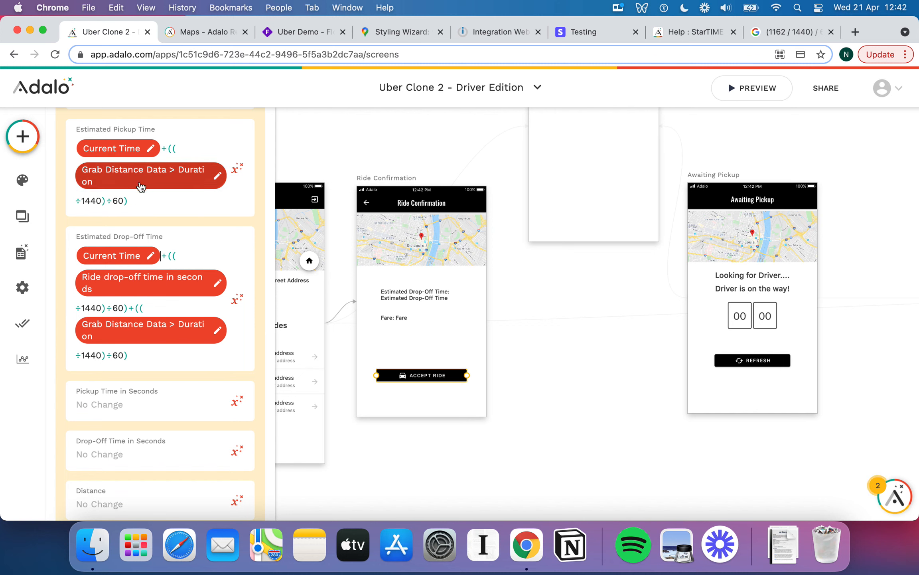
scroll(173, 299, "down", 8)
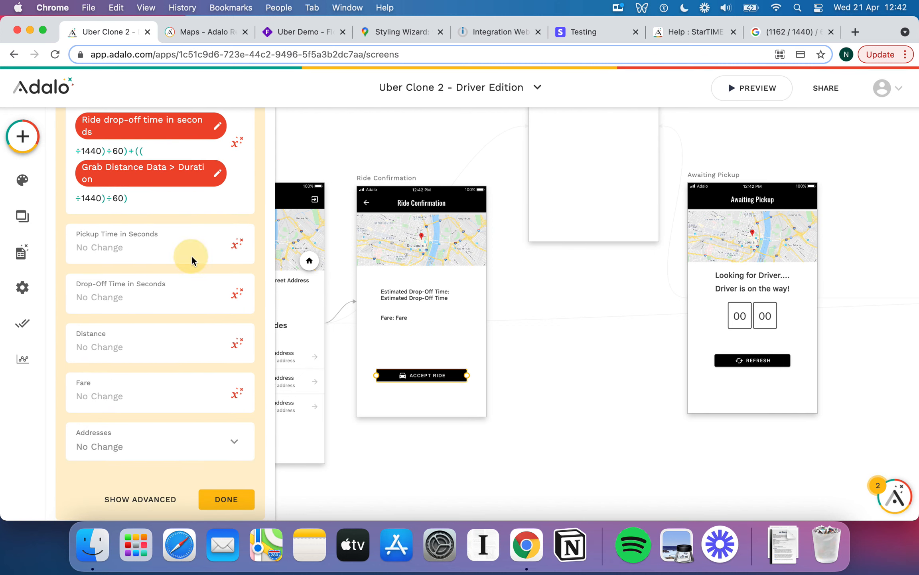
left_click(231, 245)
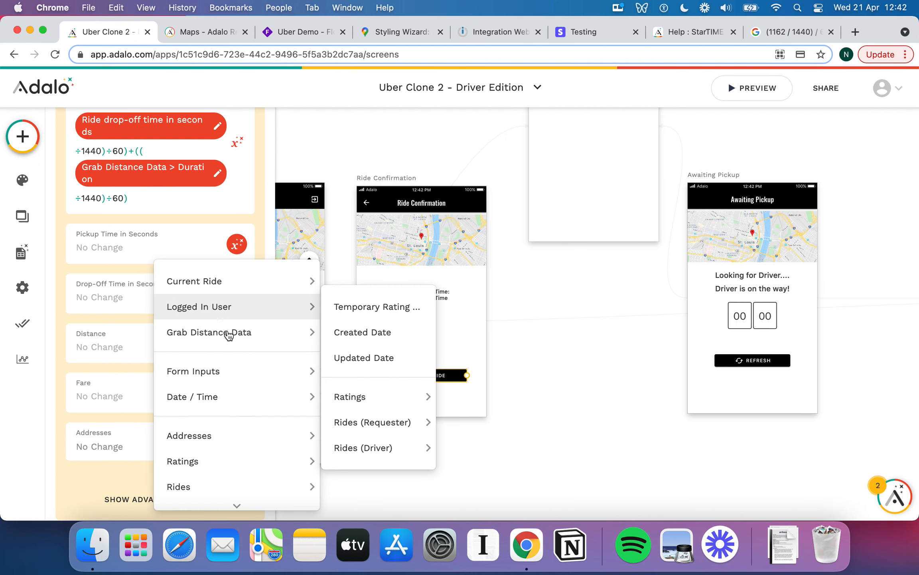
mouse_move(303, 332)
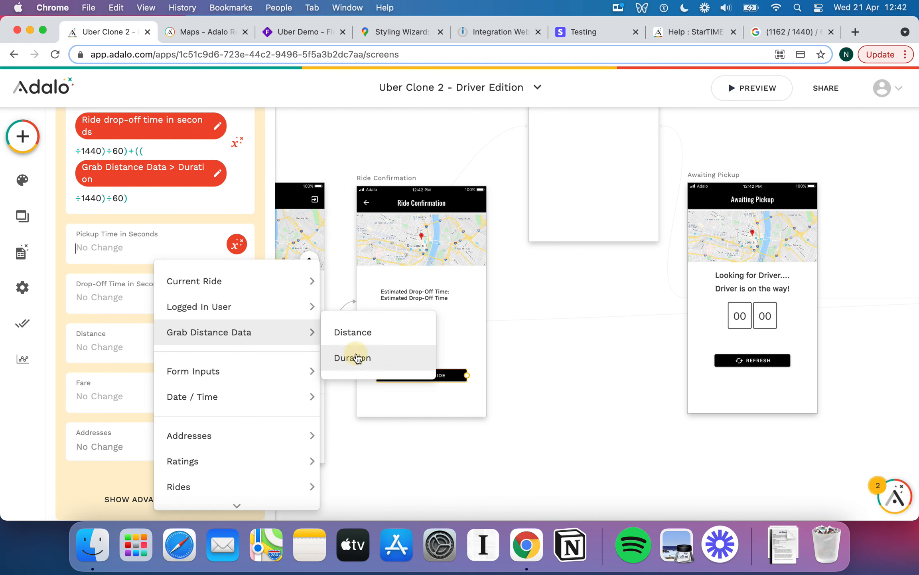
left_click(351, 356)
Leave Drop-Off Time in Seconds and Distance unchanged and save the Update Ride action
scroll(232, 375, "down", 3)
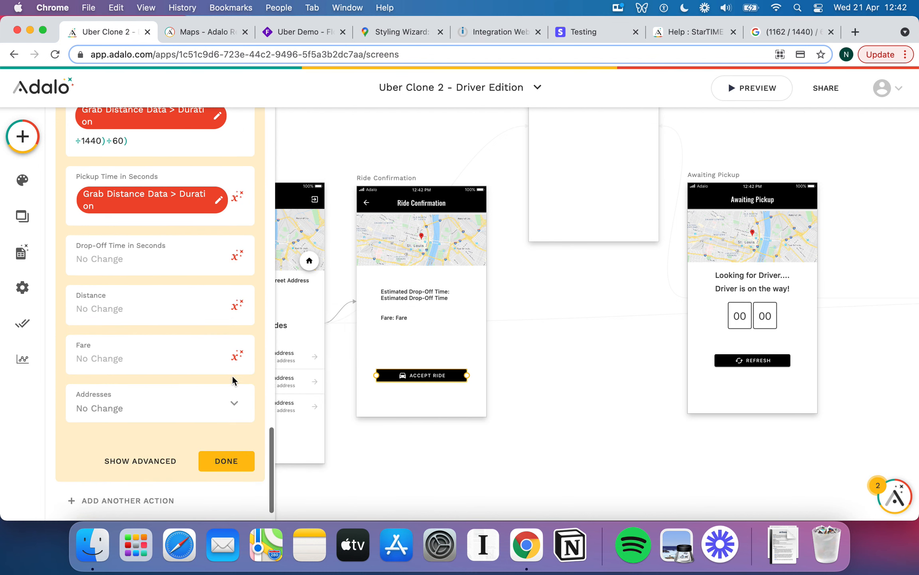
left_click(160, 260)
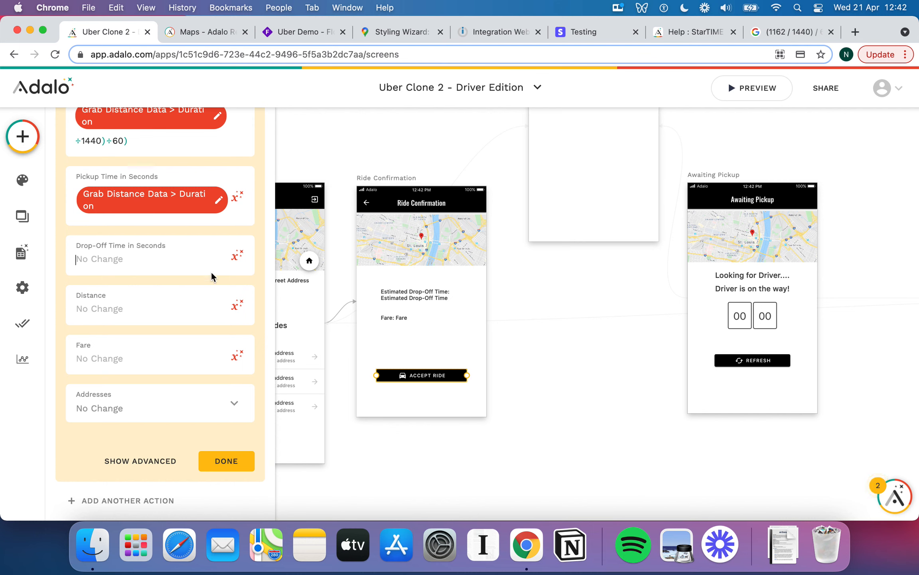
left_click(245, 260)
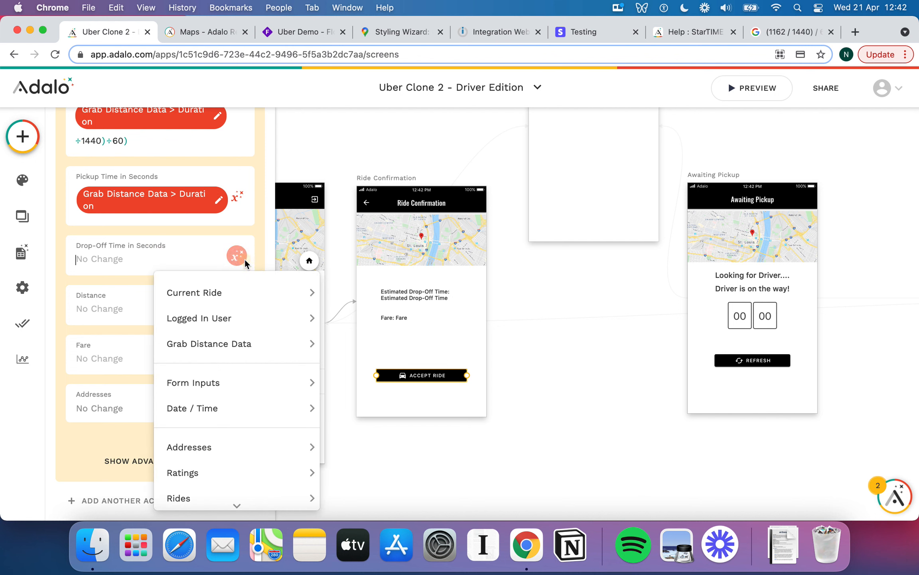
mouse_move(256, 344)
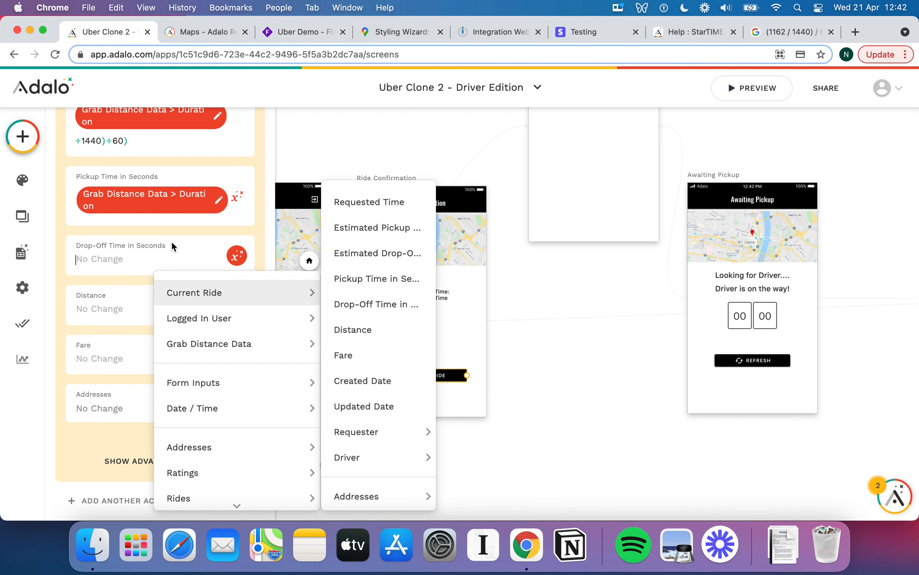
left_click(134, 257)
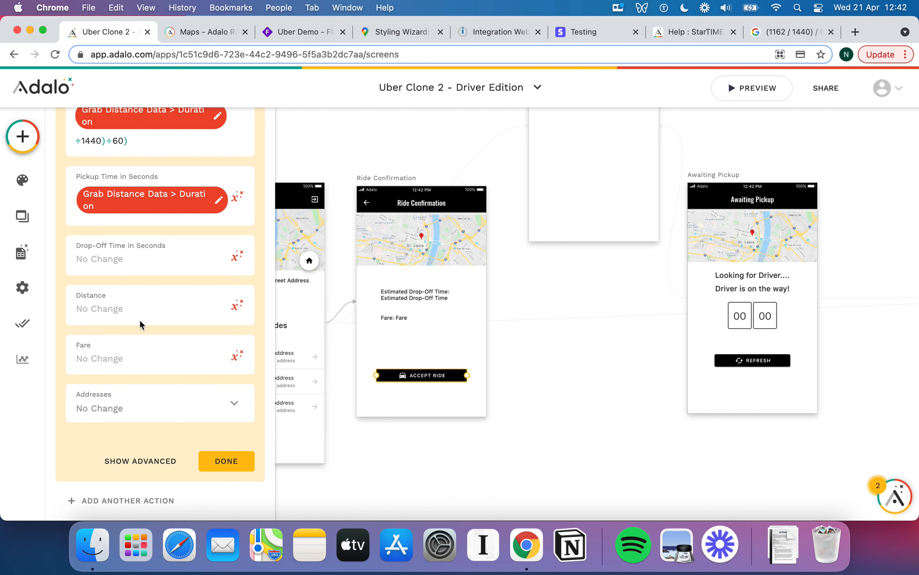
scroll(139, 319, "down", 1)
left_click(151, 288)
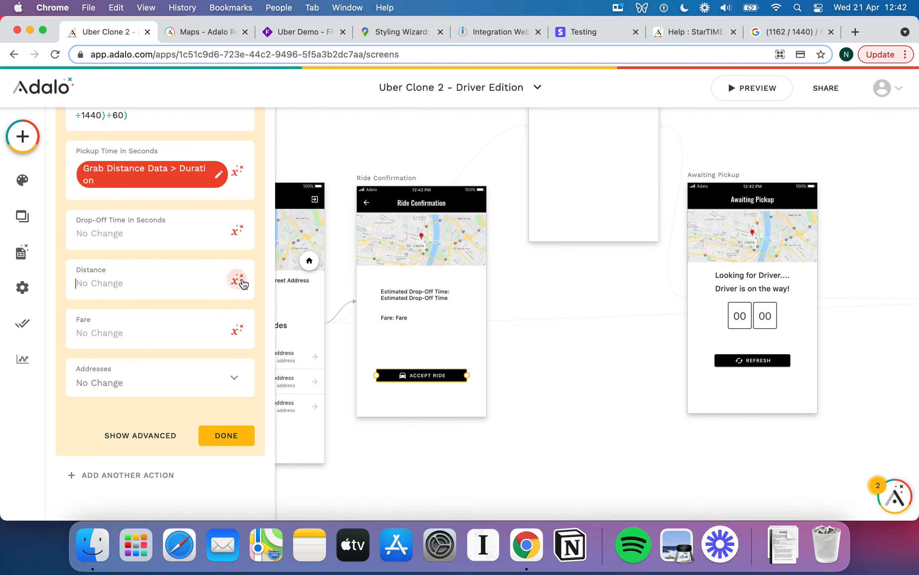
scroll(203, 314, "down", 1)
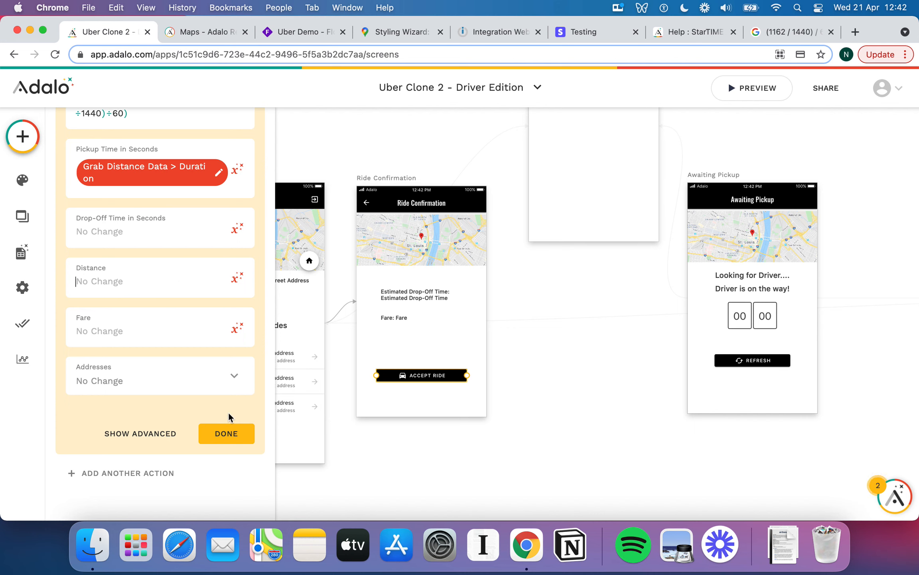
left_click(227, 433)
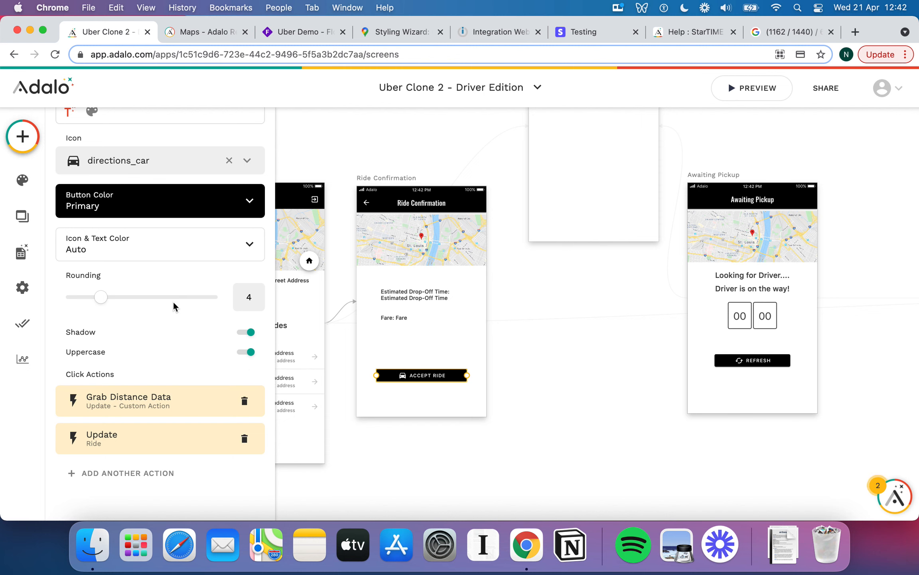
Add a Create Address action whose ID starts with 'address-' plus Logged In User > Username
left_click(154, 472)
mouse_move(170, 292)
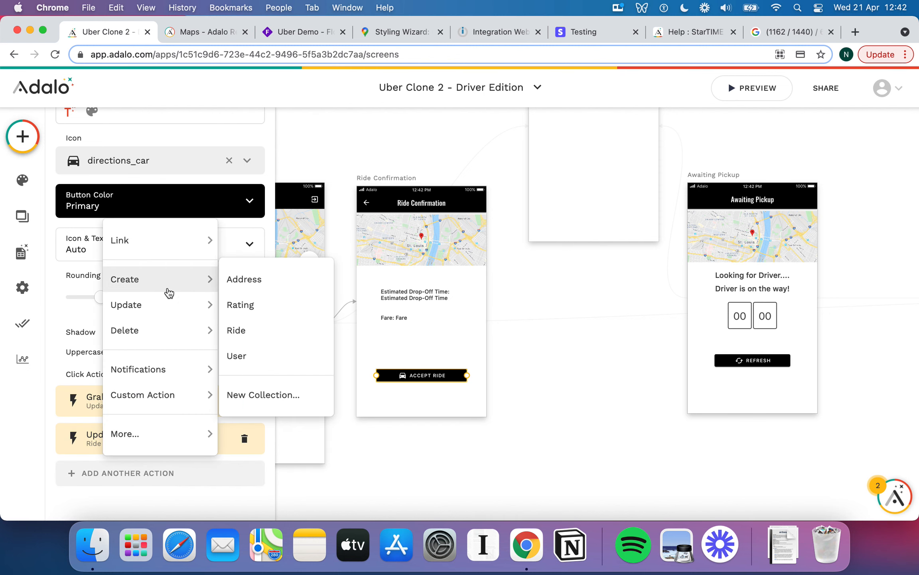
left_click(248, 280)
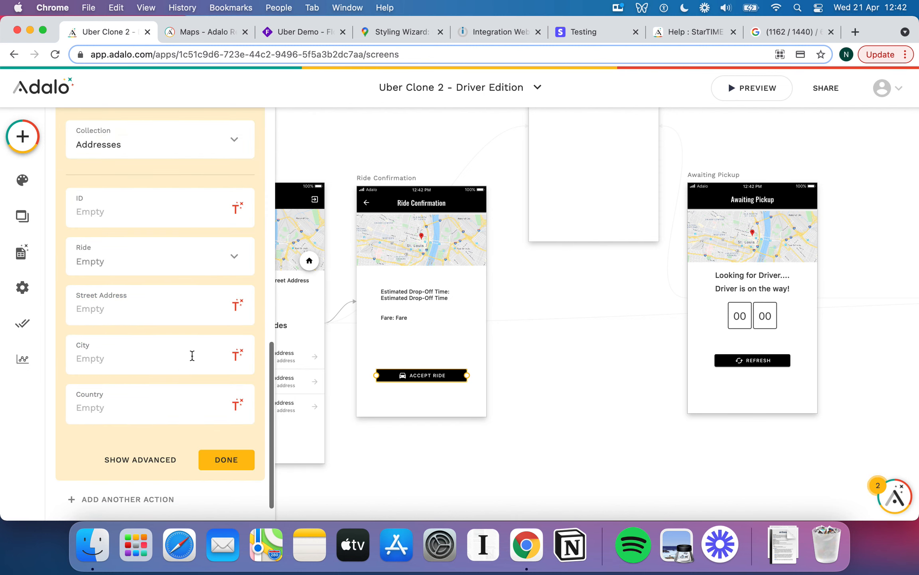
left_click(156, 207)
type("address-")
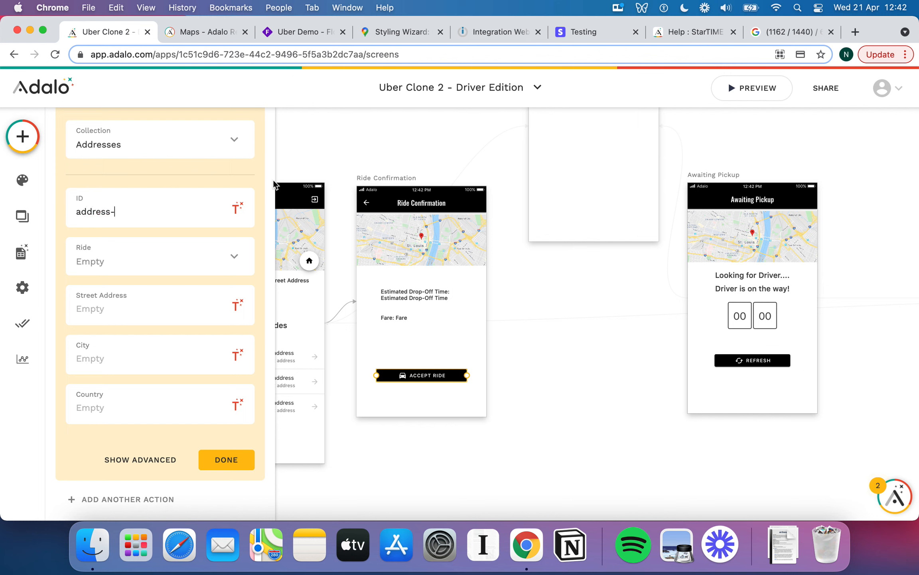
left_click(239, 207)
mouse_move(268, 266)
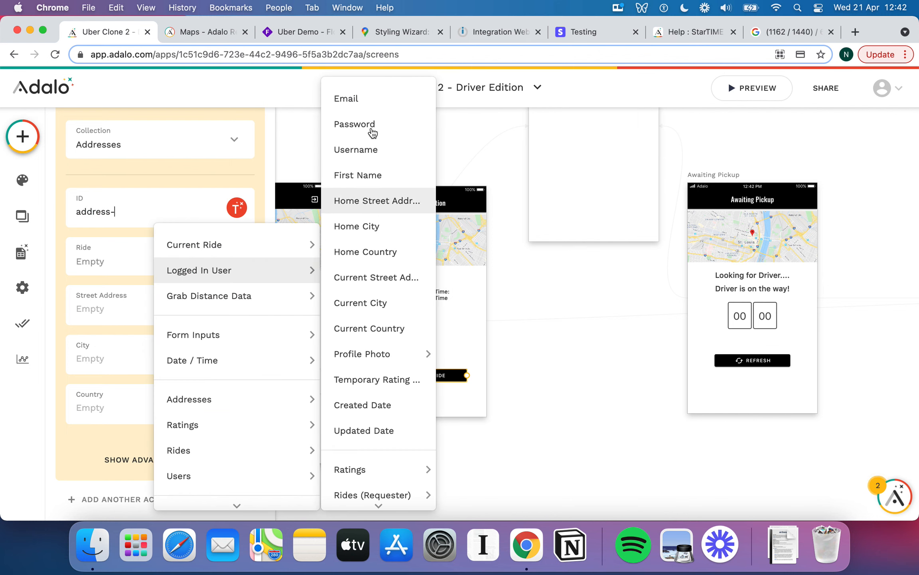
left_click(368, 144)
Append '-' and Current Time with No Formatting to the address ID
type("-")
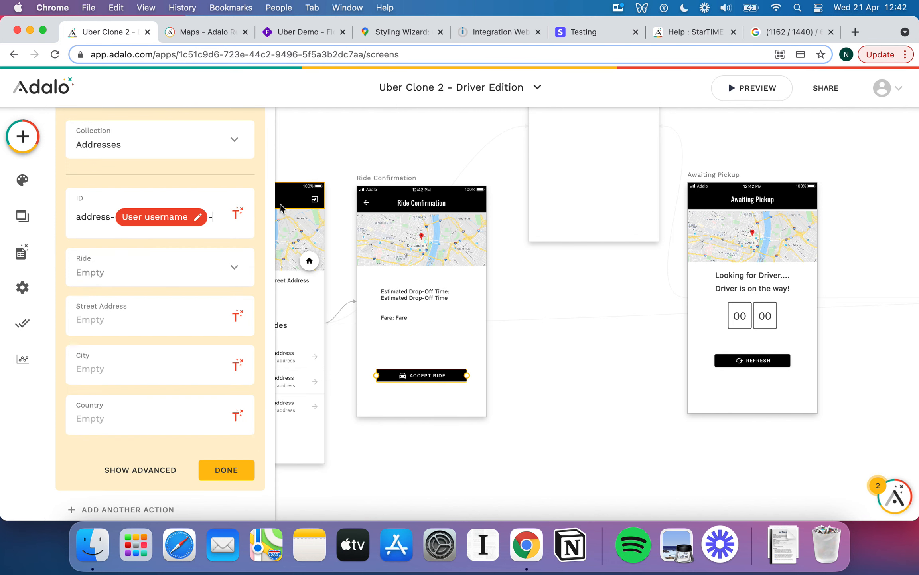
left_click(237, 214)
mouse_move(258, 353)
mouse_move(300, 373)
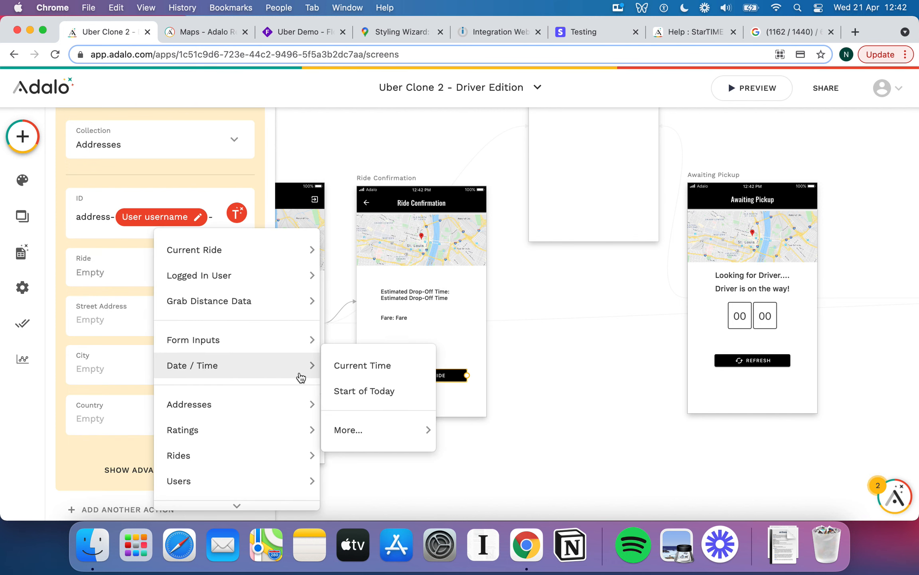
left_click(359, 365)
left_click(147, 245)
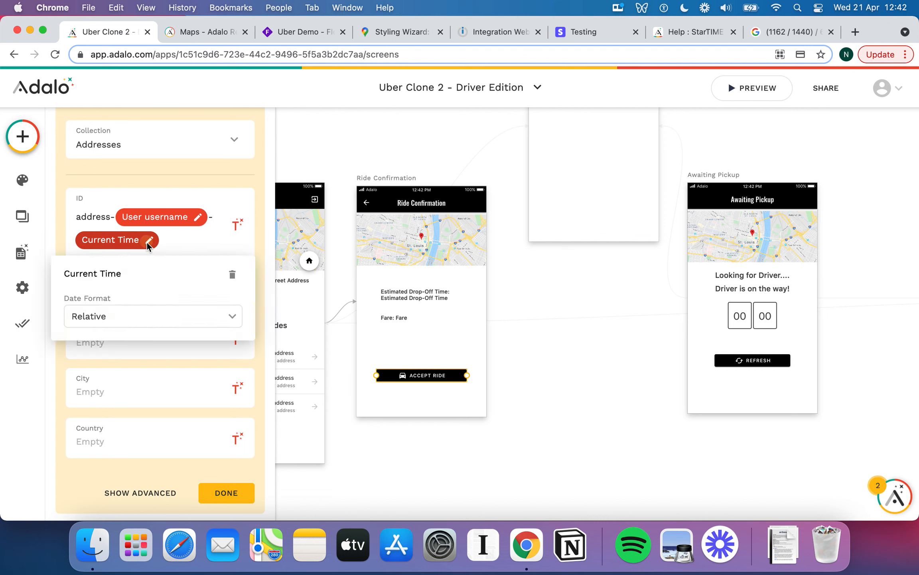
left_click(164, 319)
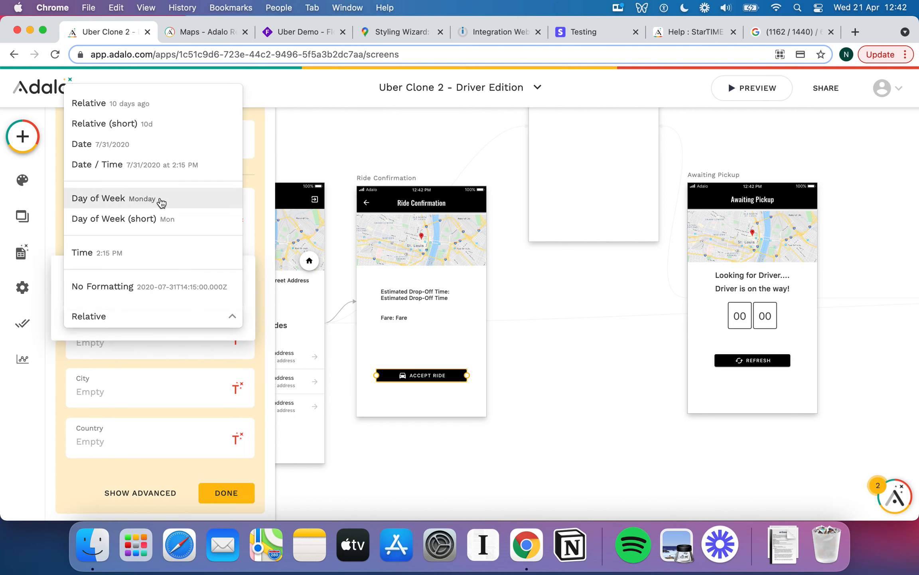
left_click(160, 287)
left_click(145, 354)
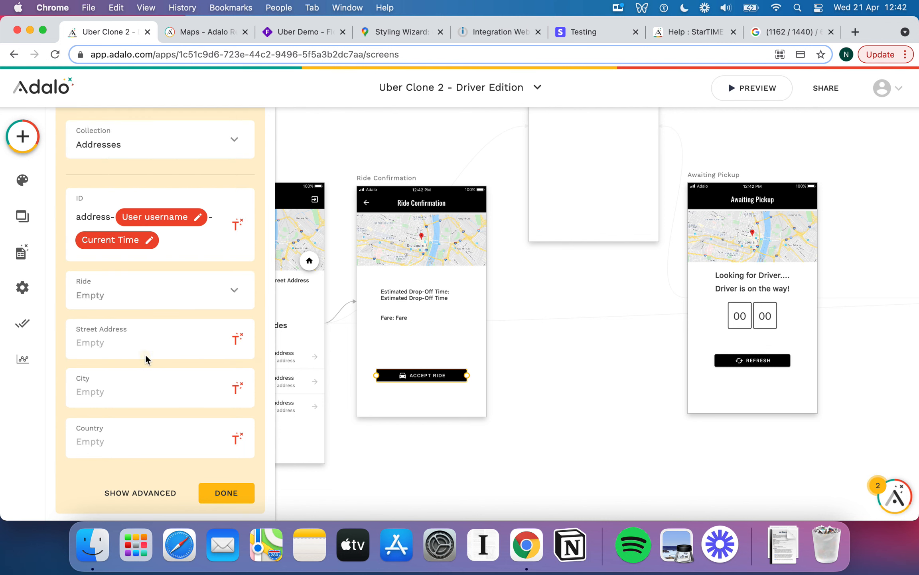
Fill Street Address and City with the logged-in user's home street address and city
left_click(237, 340)
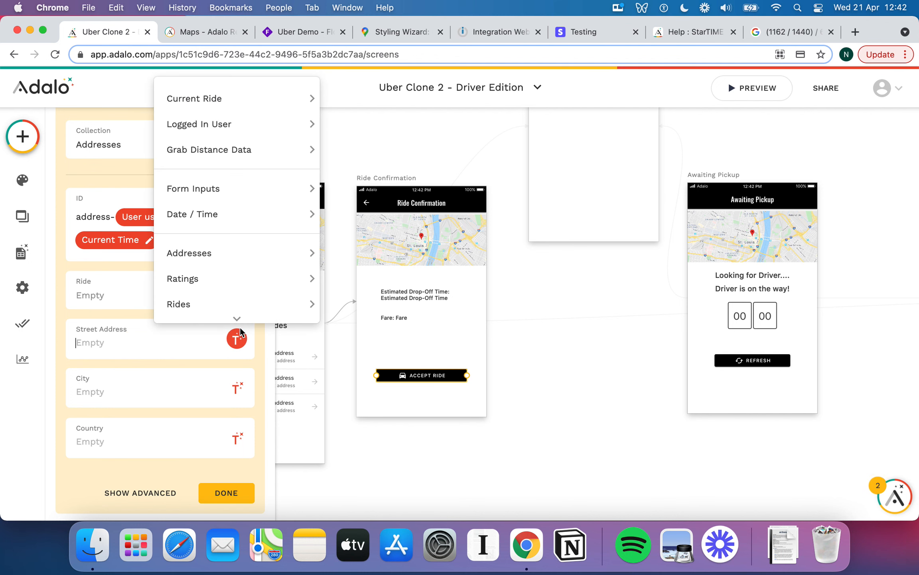
mouse_move(274, 116)
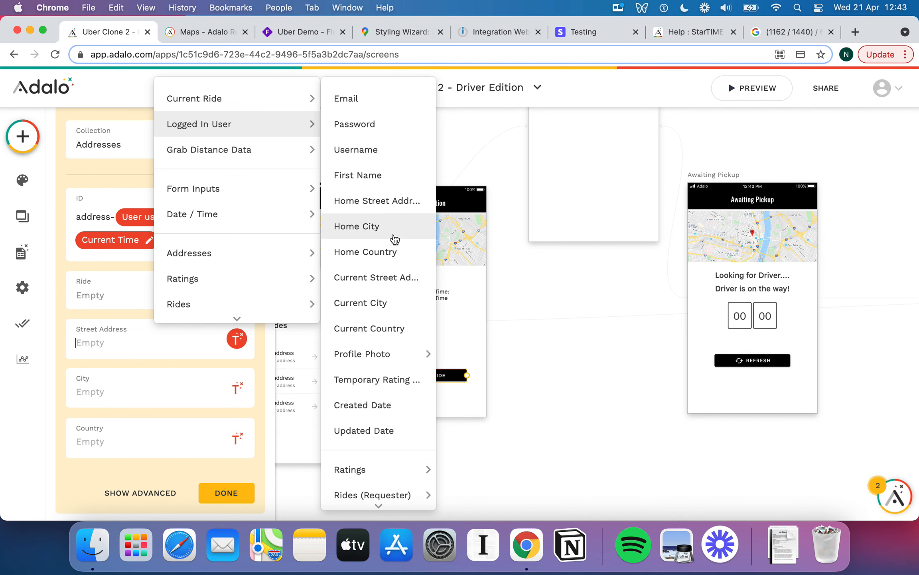
left_click(399, 206)
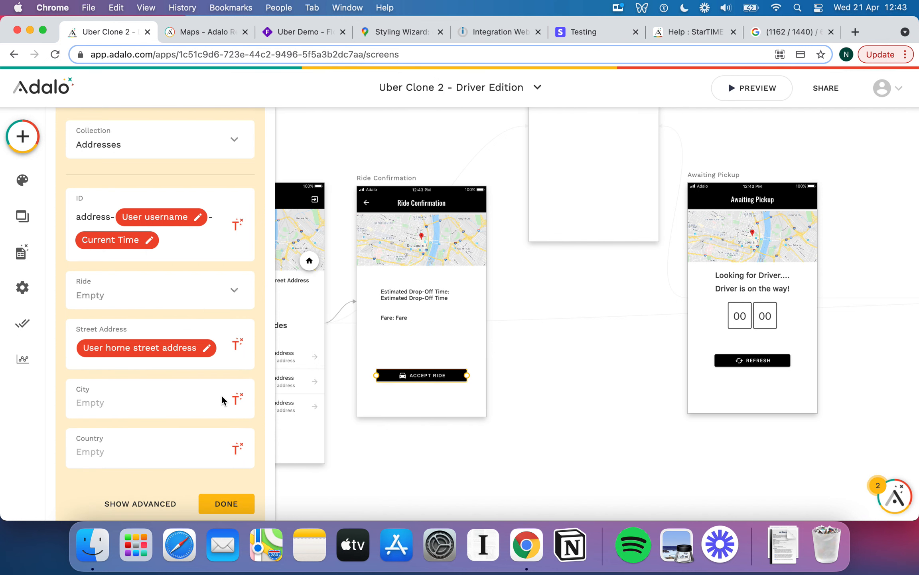
left_click(242, 397)
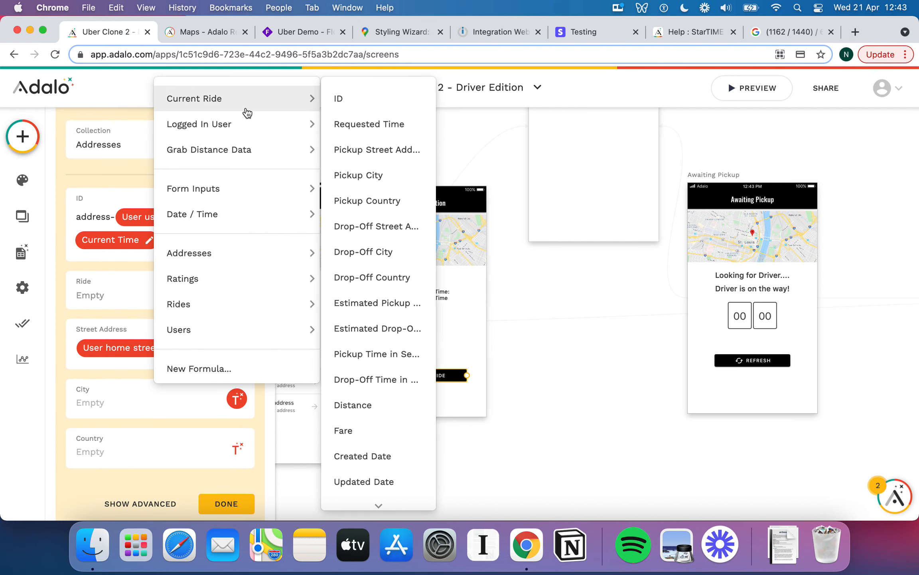
mouse_move(260, 124)
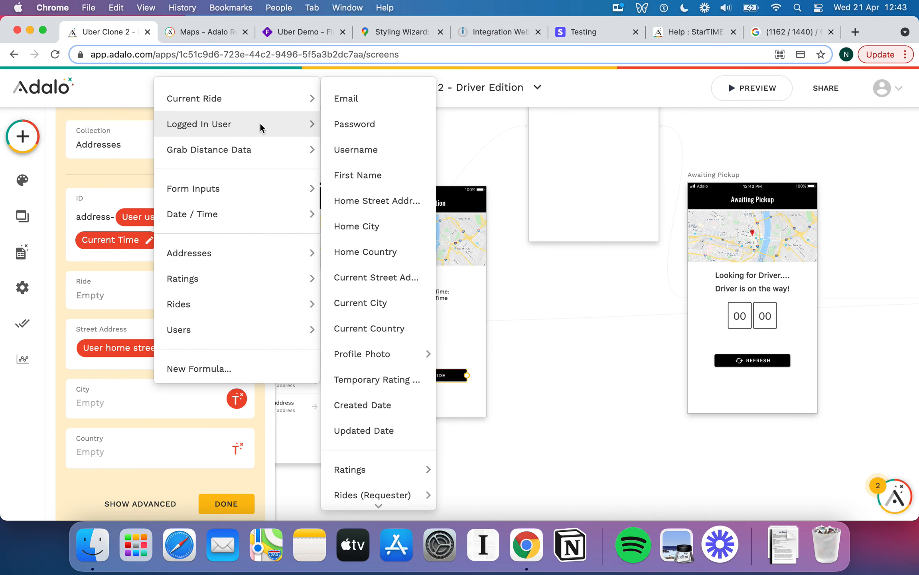
left_click(379, 234)
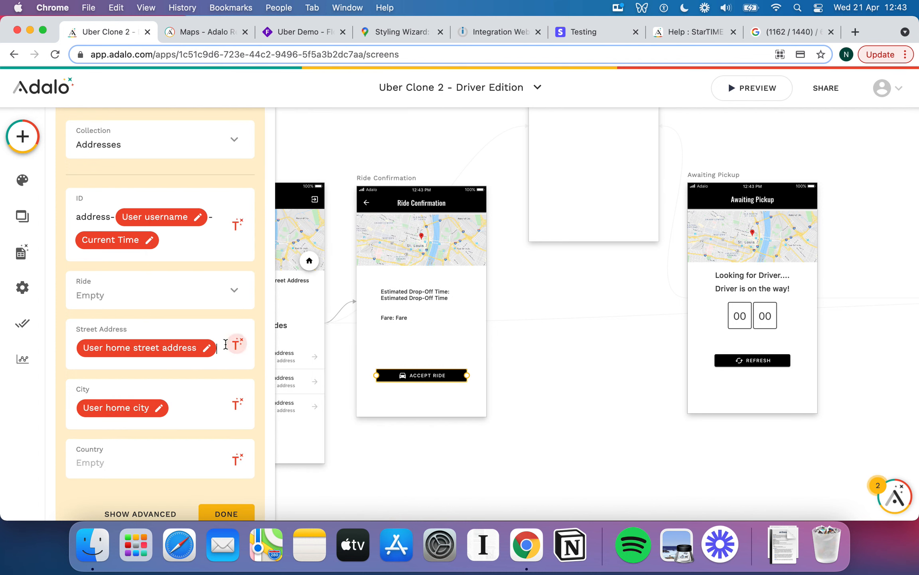
Switch Street Address and City to the user's Current Street Address and Current City
key("BackSpace")
left_click(238, 339)
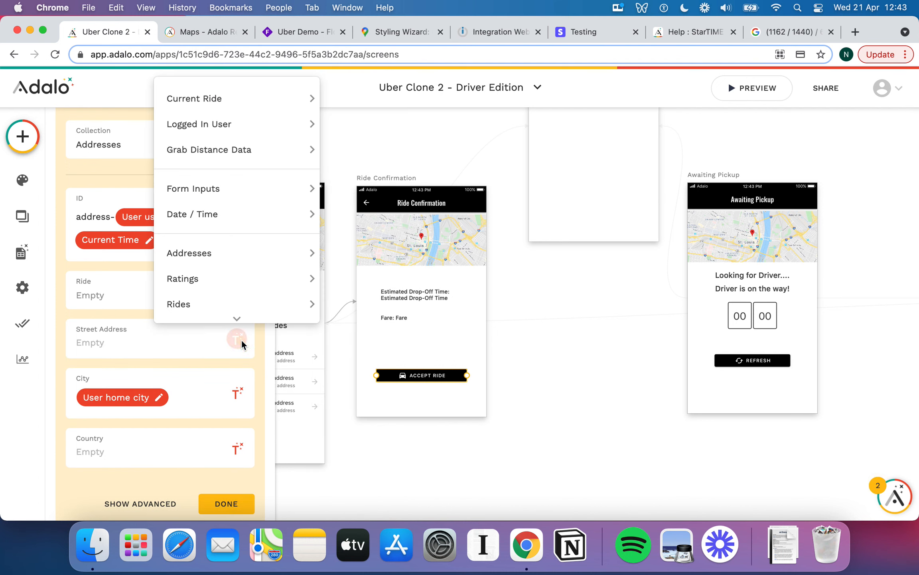
mouse_move(260, 119)
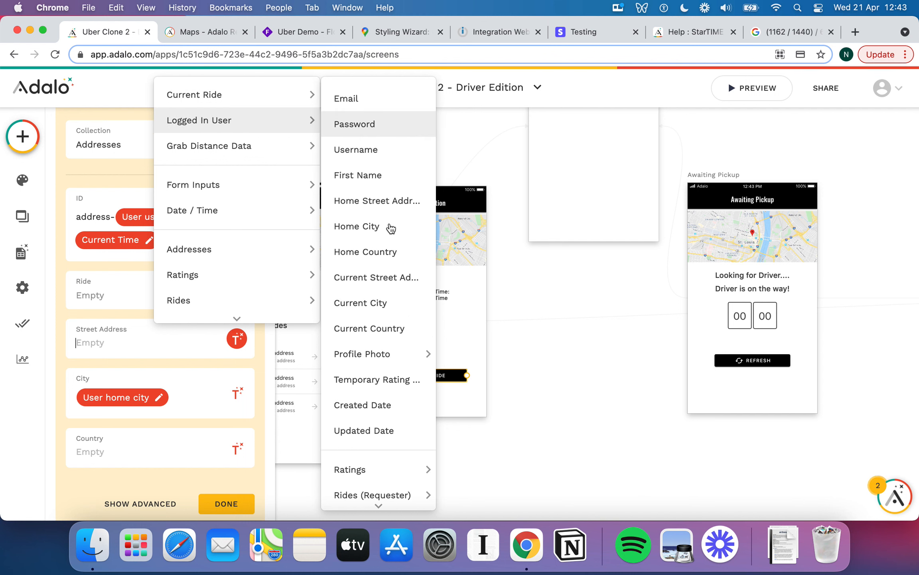
left_click(387, 277)
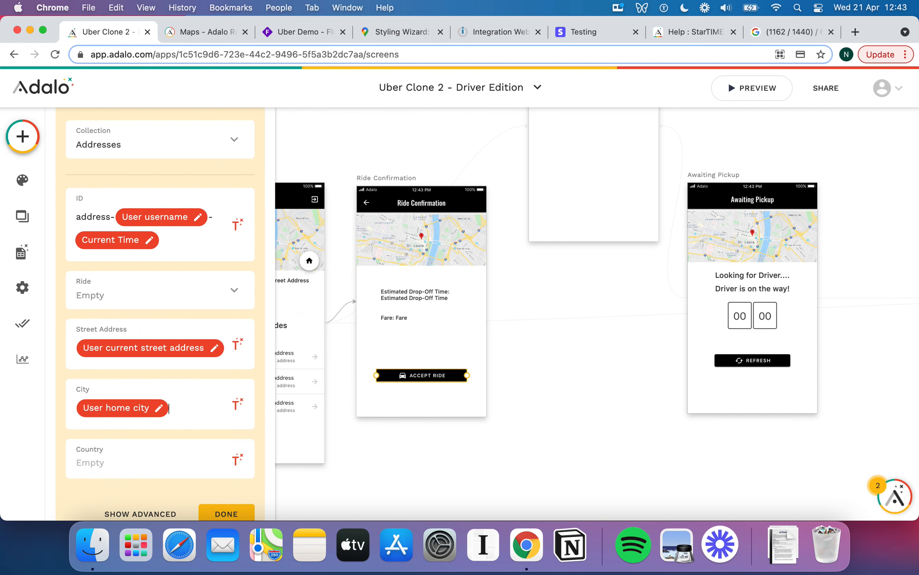
key("BackSpace")
left_click(238, 398)
mouse_move(275, 155)
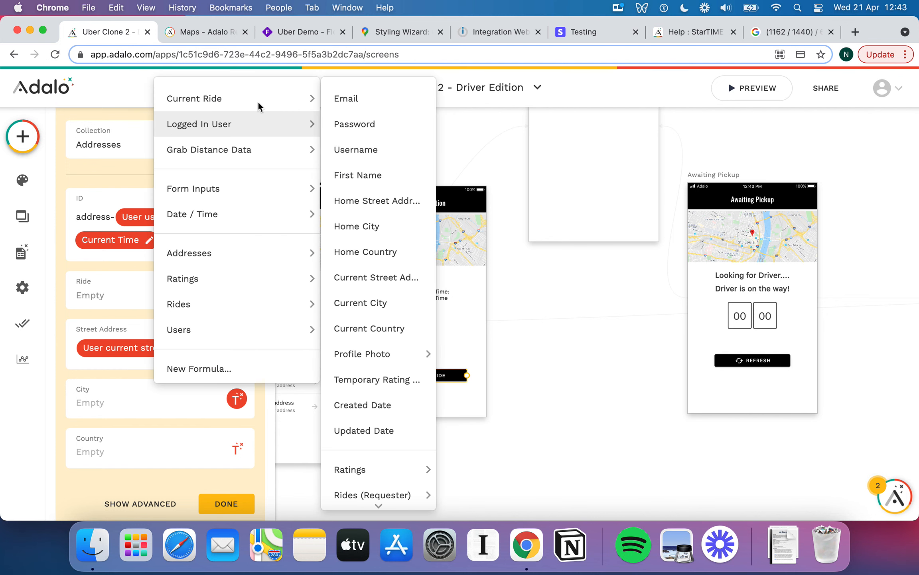
mouse_move(269, 126)
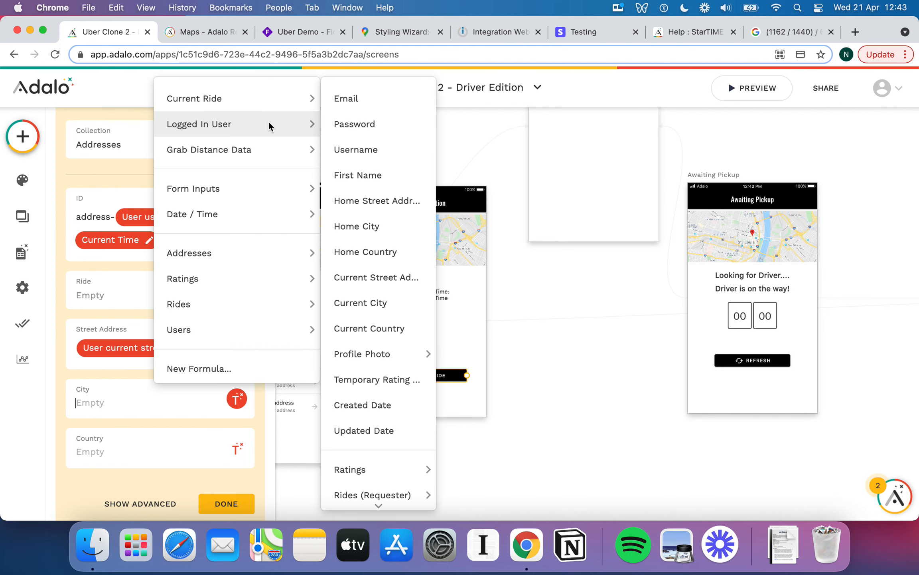
left_click(379, 303)
Set Country to the logged-in user's Current Country
left_click(236, 459)
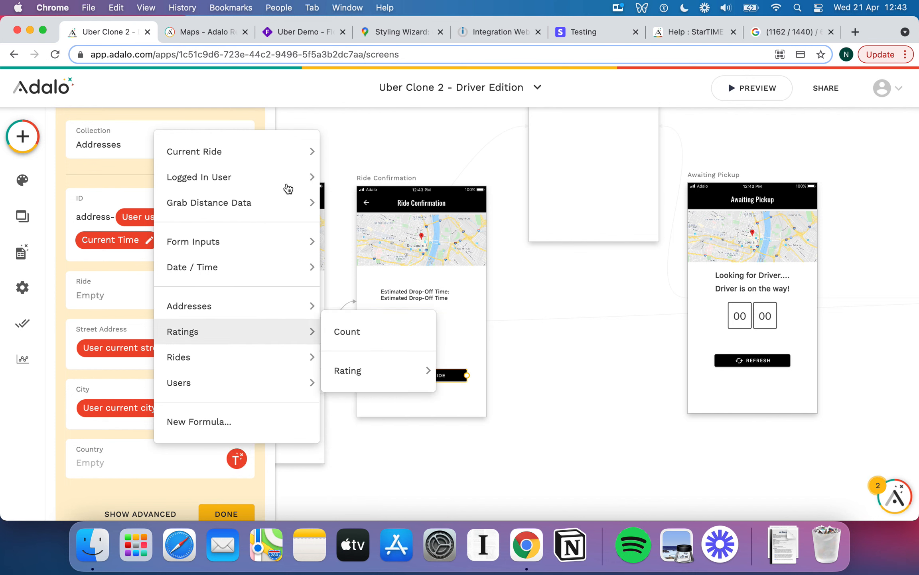
mouse_move(286, 148)
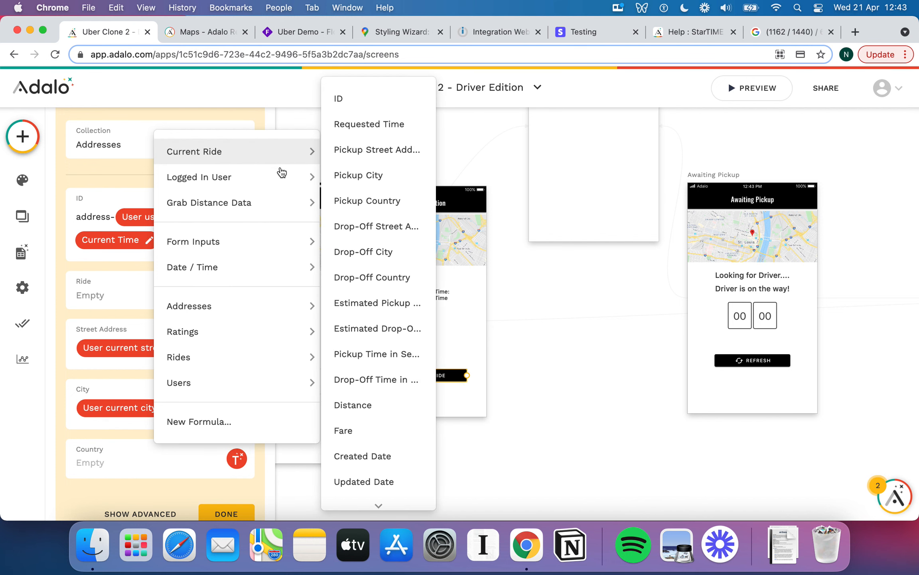
mouse_move(279, 175)
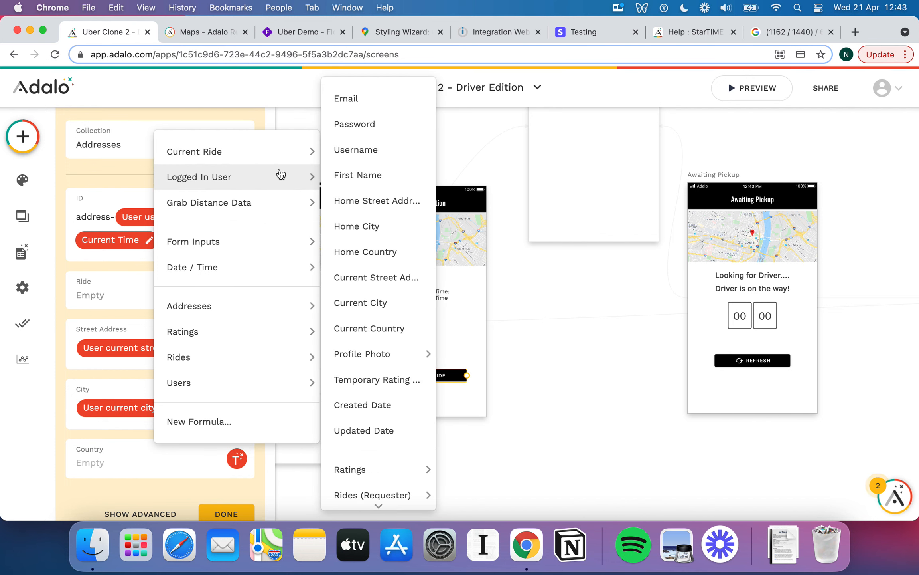
left_click(383, 328)
scroll(242, 463, "down", 2)
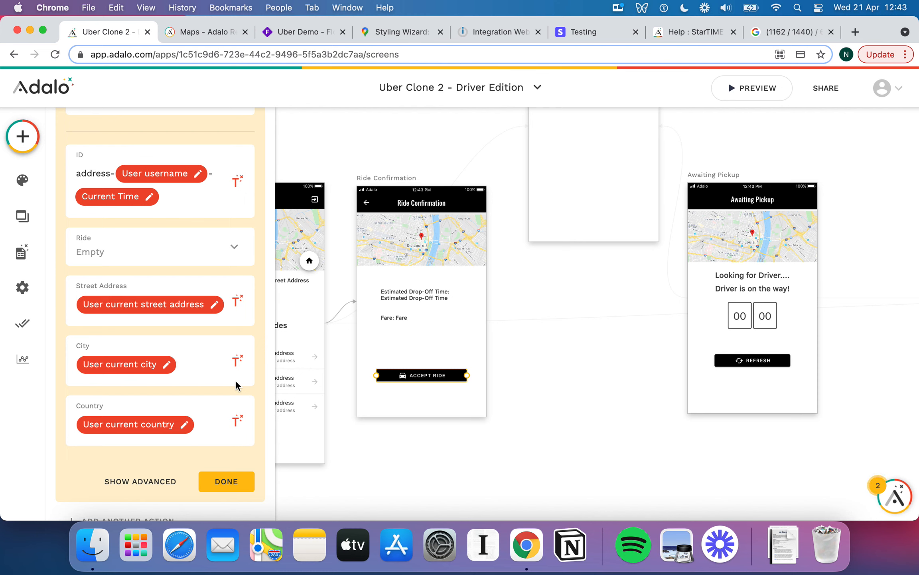
Link the new address's Ride to Current Ride and save the Create Address action
left_click(218, 240)
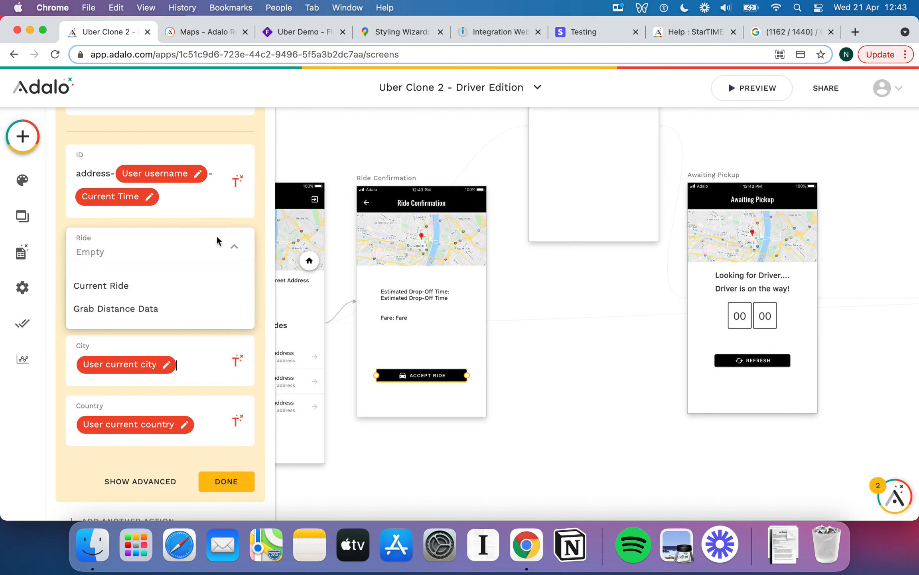
left_click(185, 287)
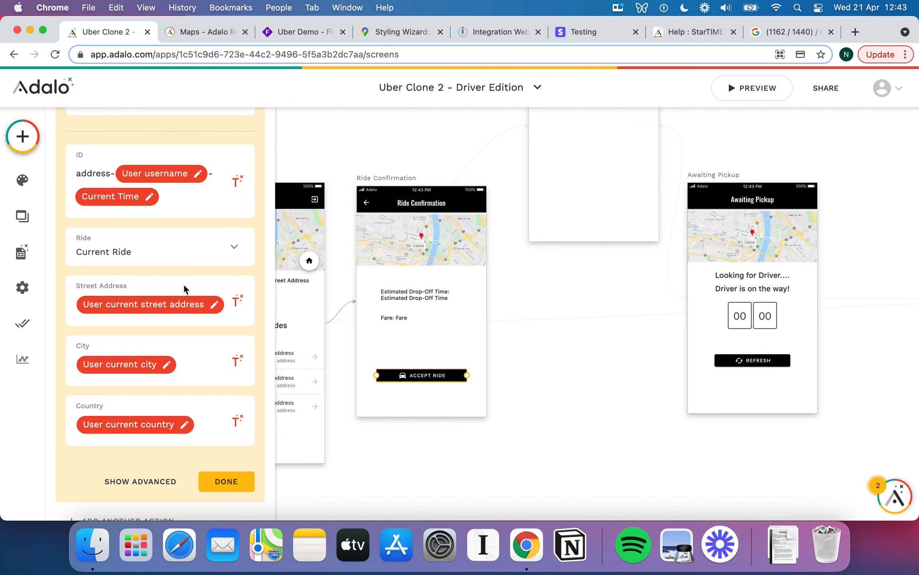
scroll(183, 283, "up", 4)
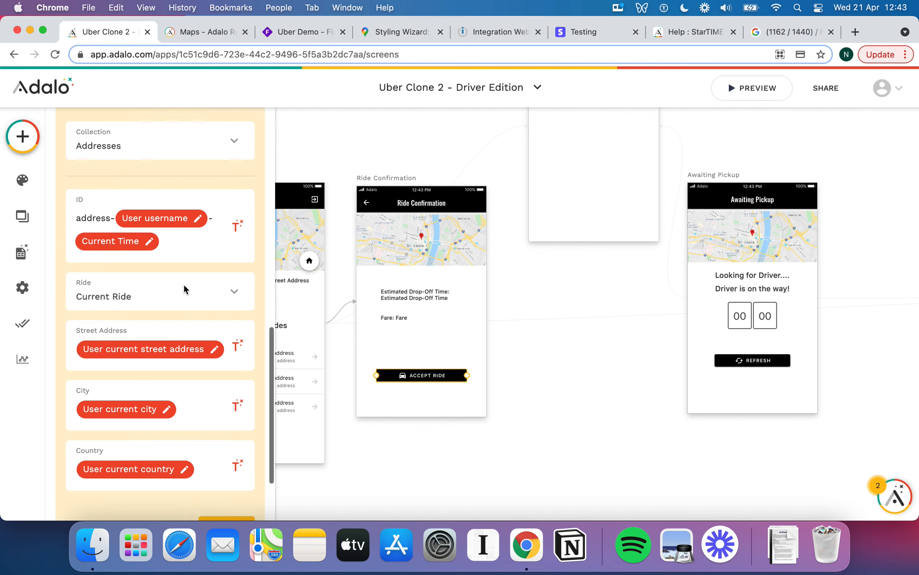
scroll(186, 290, "up", 1)
scroll(191, 307, "down", 4)
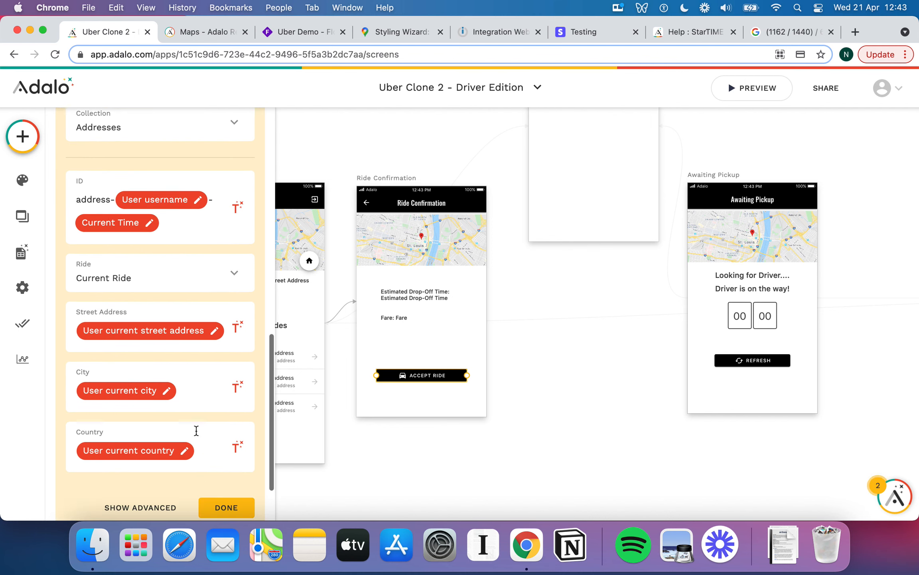
left_click(218, 472)
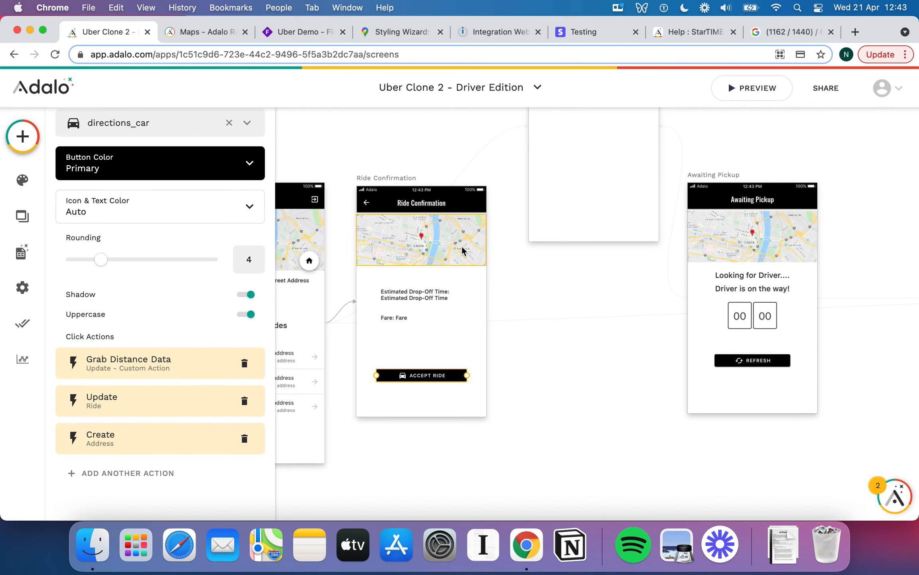
Select the Ride Confirmation map to review its Map 2 marker settings
left_click(446, 241)
scroll(216, 349, "down", 4)
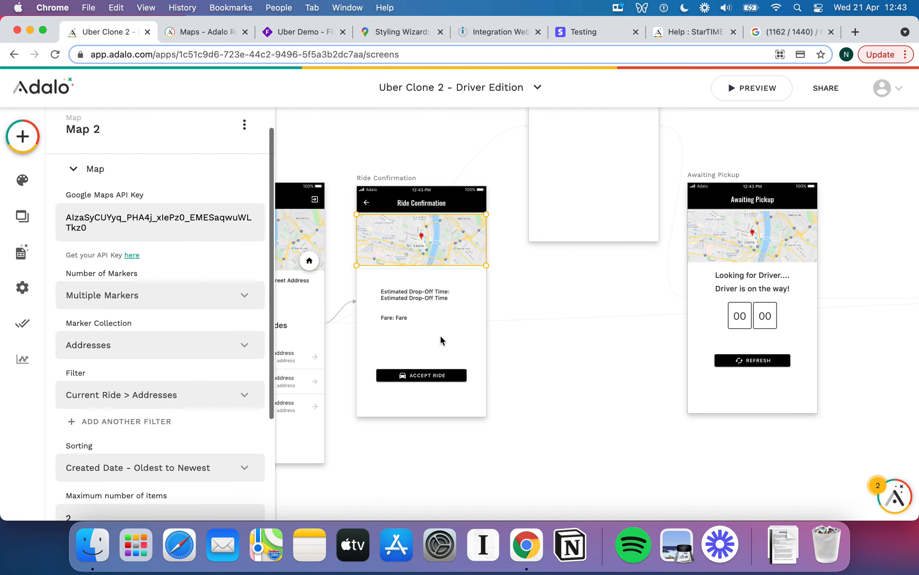
scroll(240, 365, "down", 4)
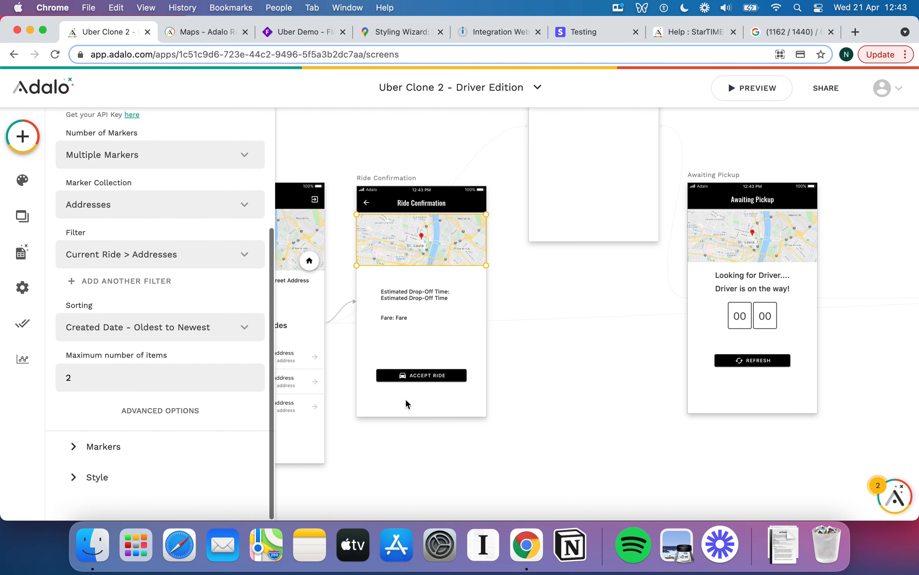
Add a fourth Accept Ride action linking to the Awaiting Pickup screen
scroll(405, 398, "left", 5)
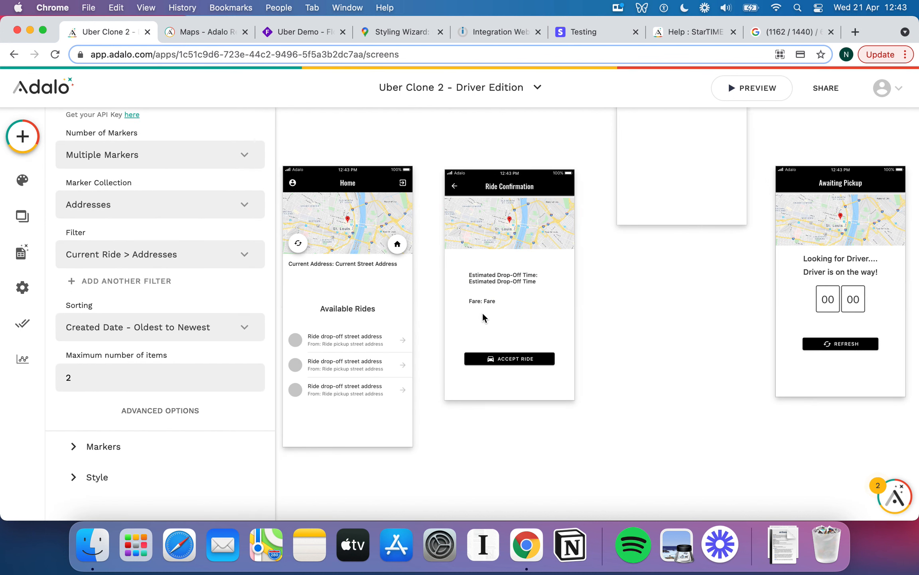
left_click(521, 357)
scroll(605, 337, "right", 5)
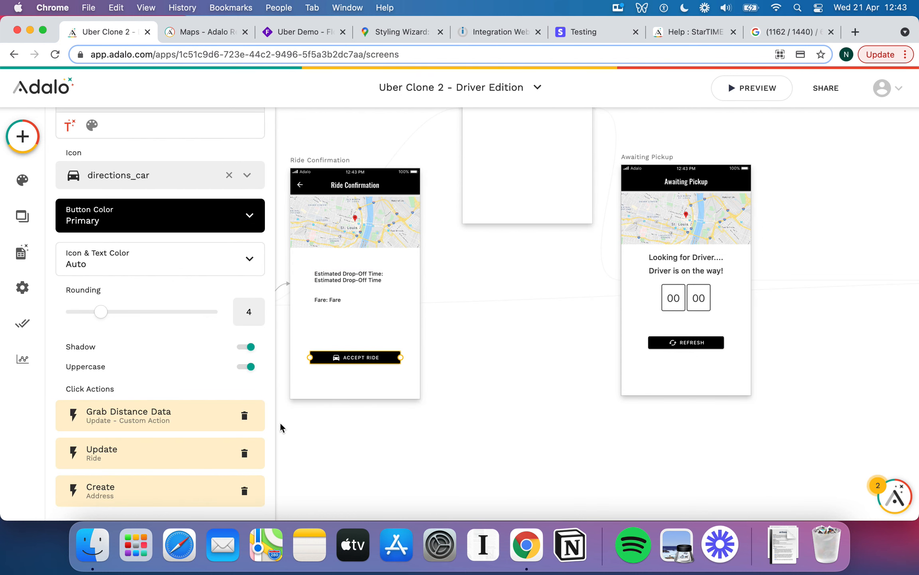
scroll(160, 459, "down", 3)
left_click(155, 472)
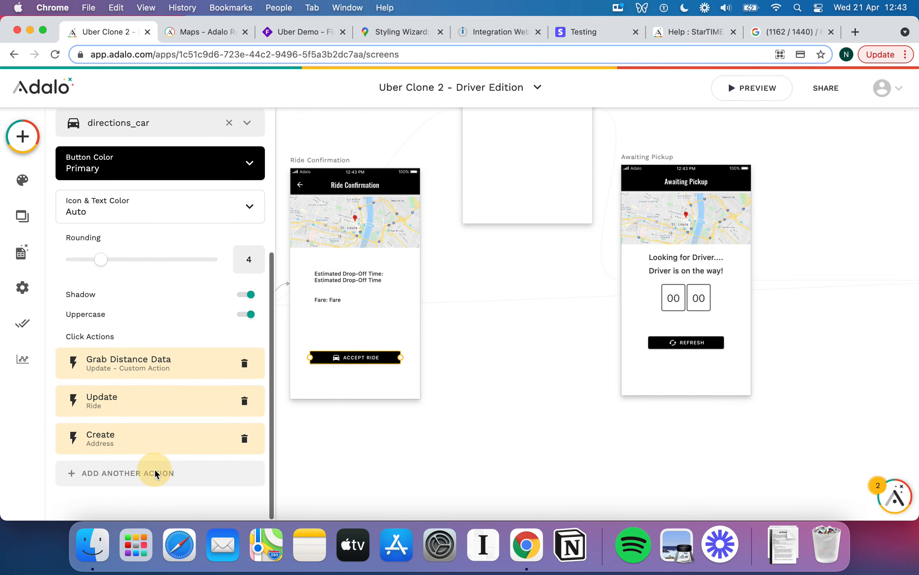
mouse_move(187, 244)
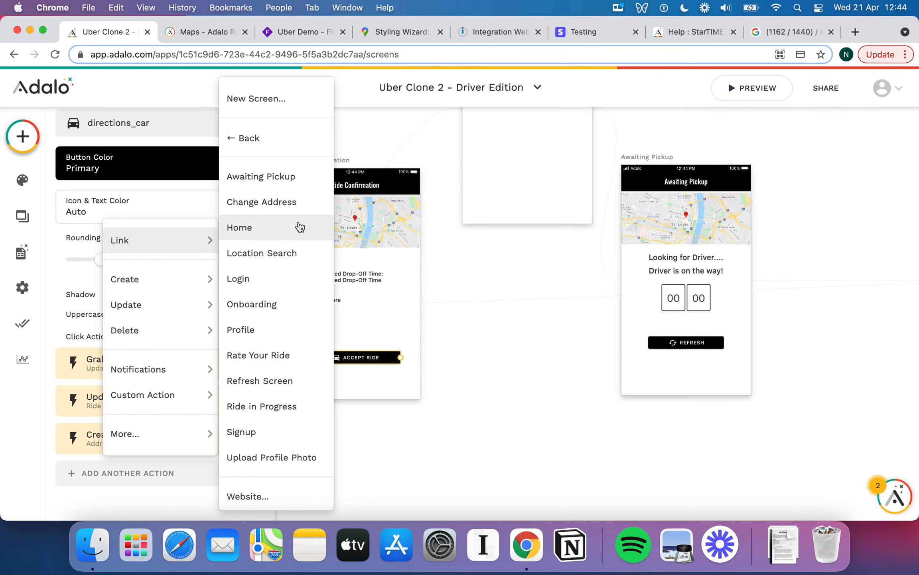
left_click(282, 187)
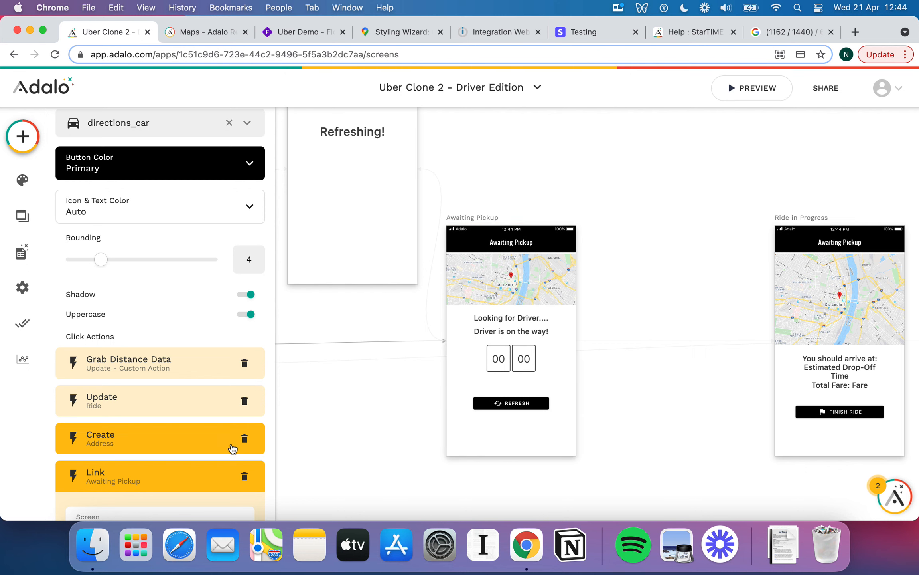
left_click(811, 215)
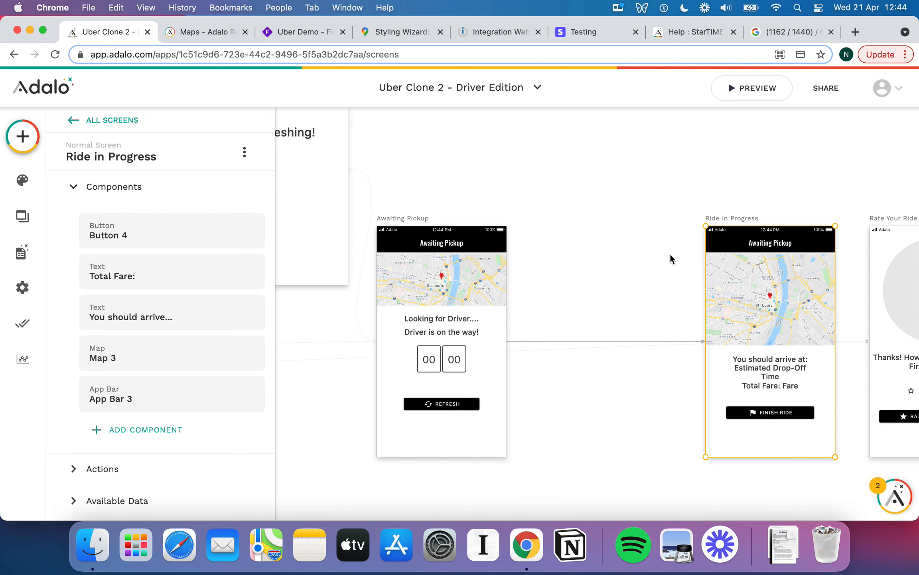
Delete the 'Looking for Driver....' and 'Driver is on the way!' texts and REFRESH button from Awaiting Pickup
left_click(436, 319)
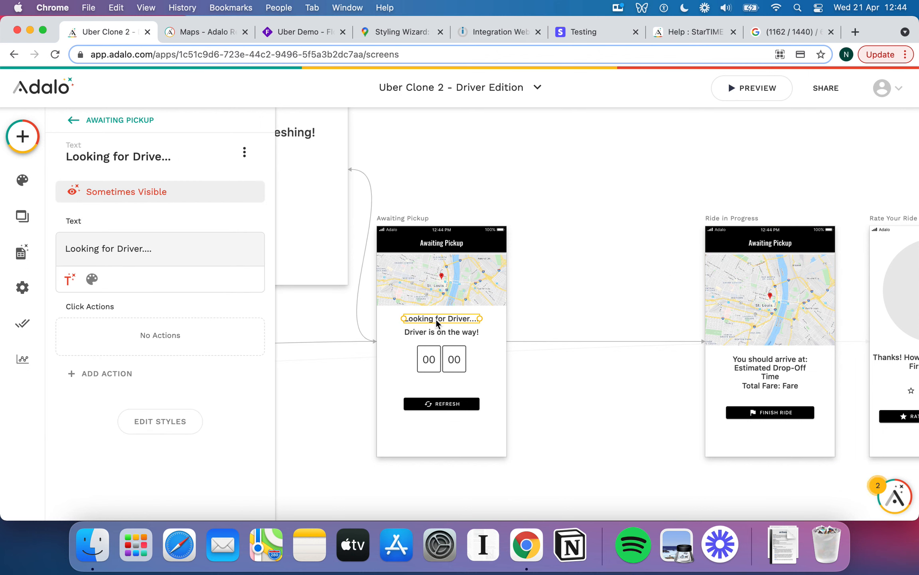
key("BackSpace")
left_click(445, 333)
key("BackSpace")
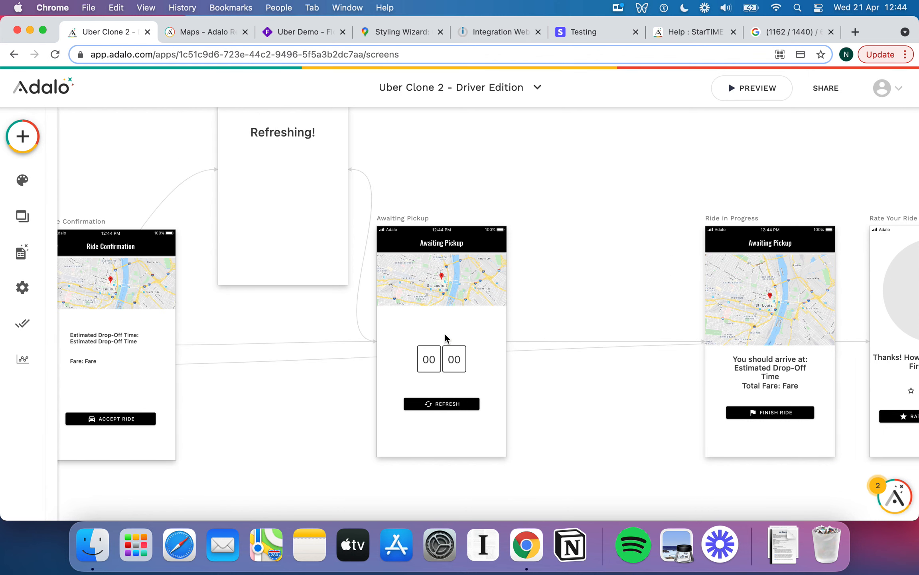
left_click(443, 404)
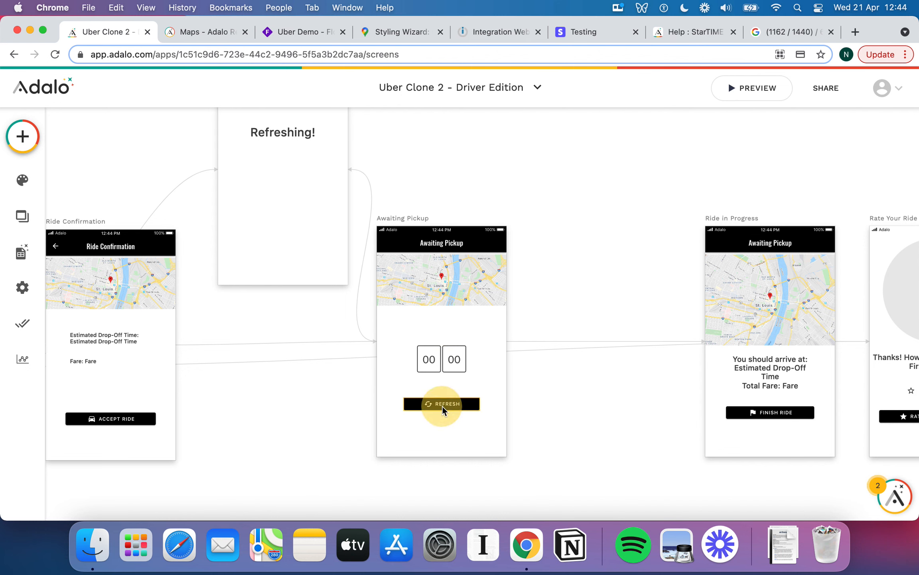
key("BackSpace")
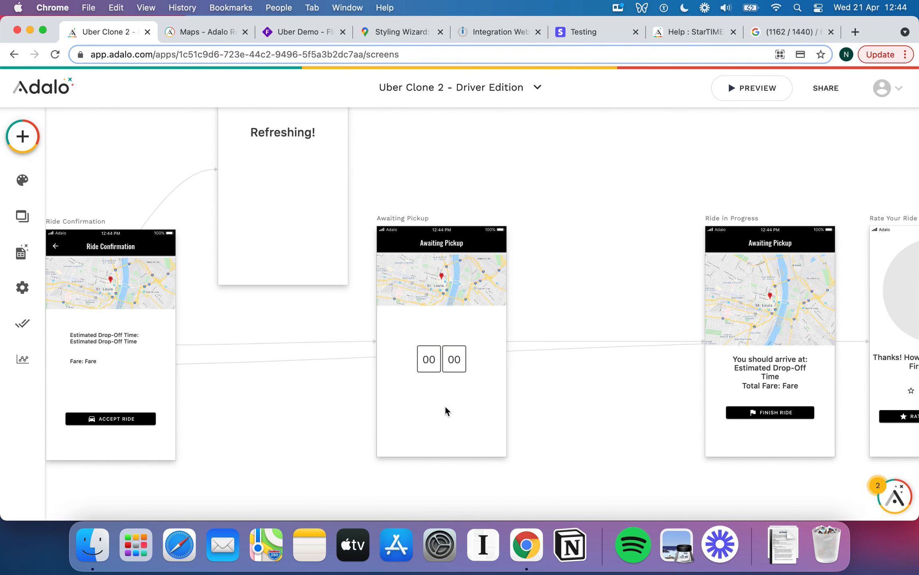
Delete the Ride in Progress screen from its options menu
left_click(787, 361)
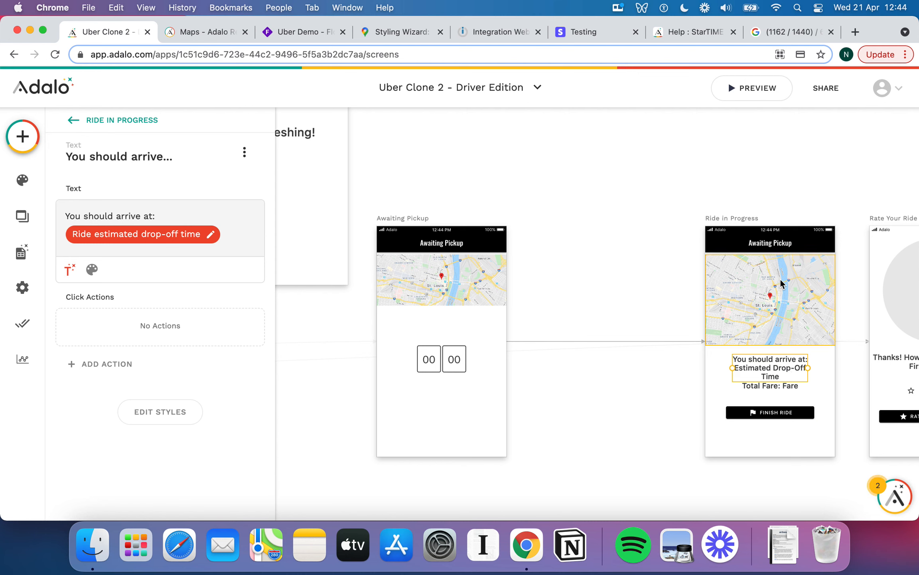
left_click(430, 321)
left_click(23, 136)
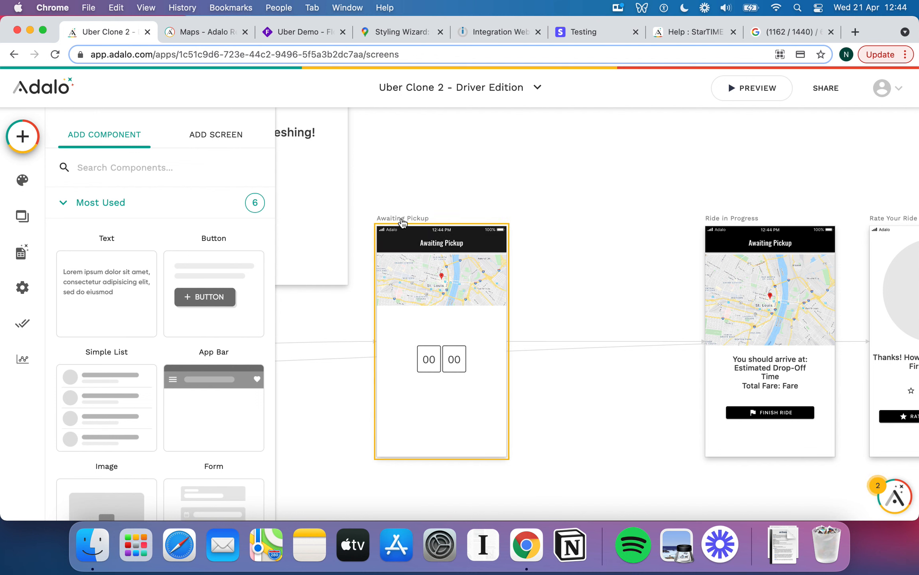
left_click(728, 221)
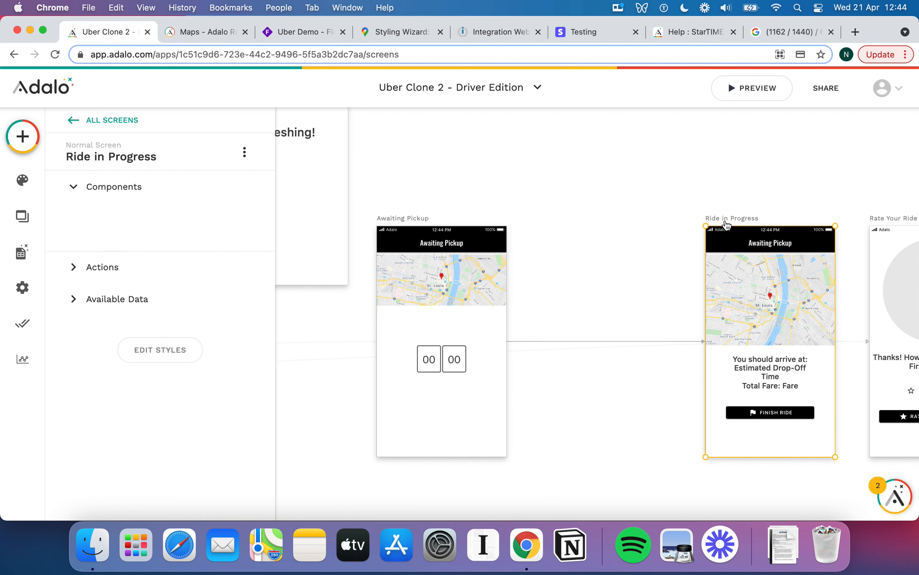
right_click(726, 221)
left_click(717, 222)
left_click_drag(718, 223, 665, 162)
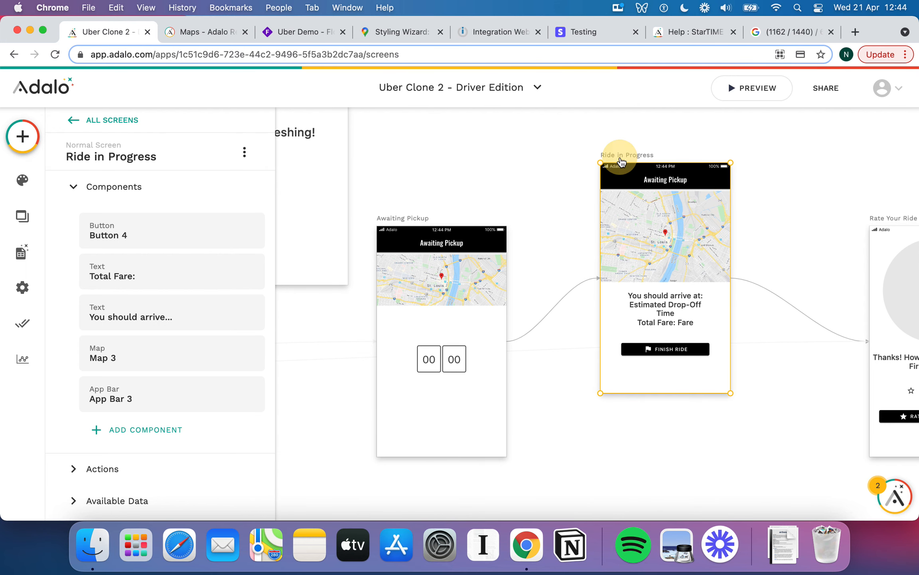
left_click(246, 153)
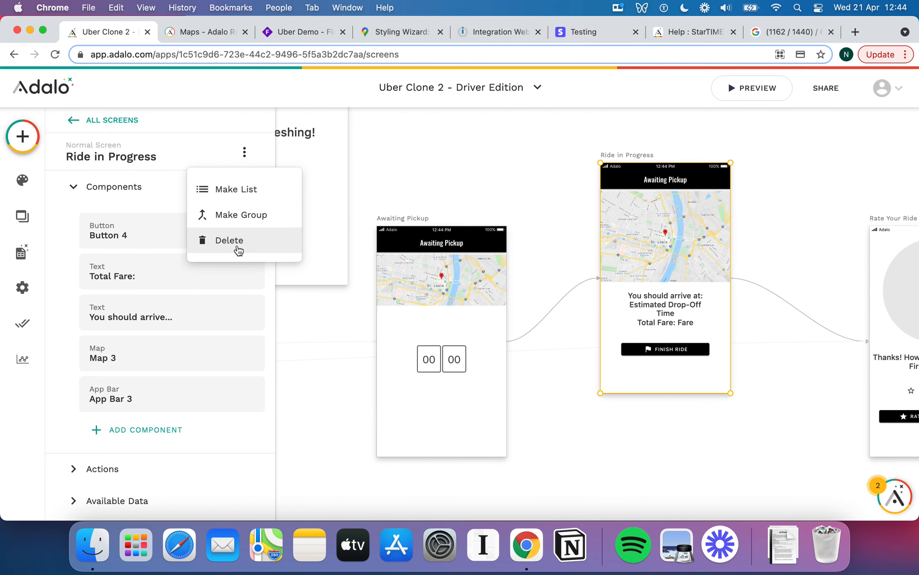
left_click(237, 243)
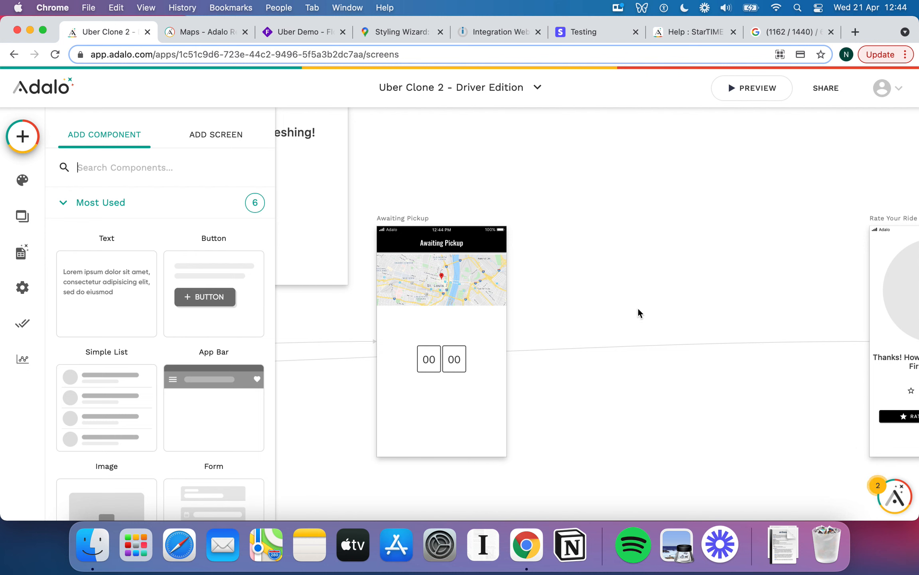
Place a new button below the timer on Awaiting Pickup labelled 'User Picked Up'
scroll(642, 307, "left", 5)
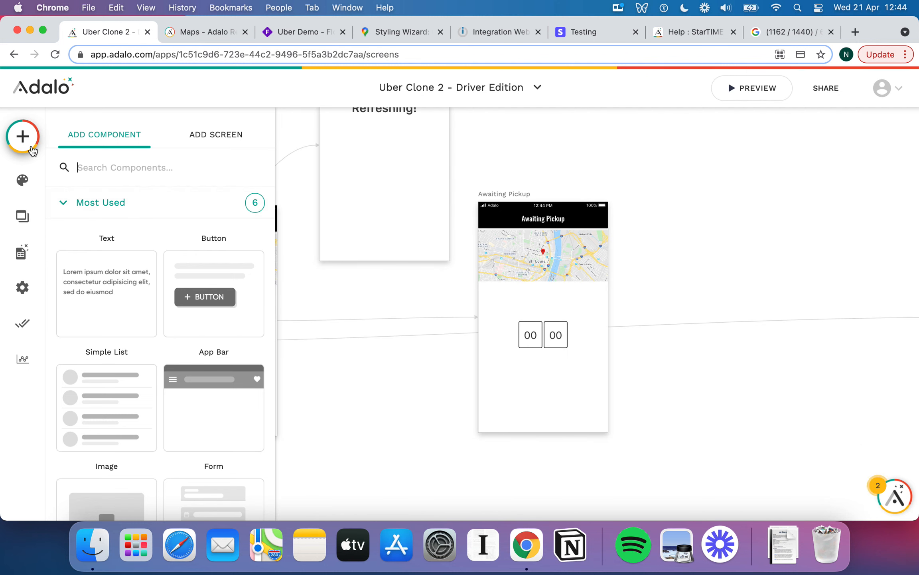
left_click_drag(211, 271, 543, 372)
double_click(129, 266)
type("User Picked Up")
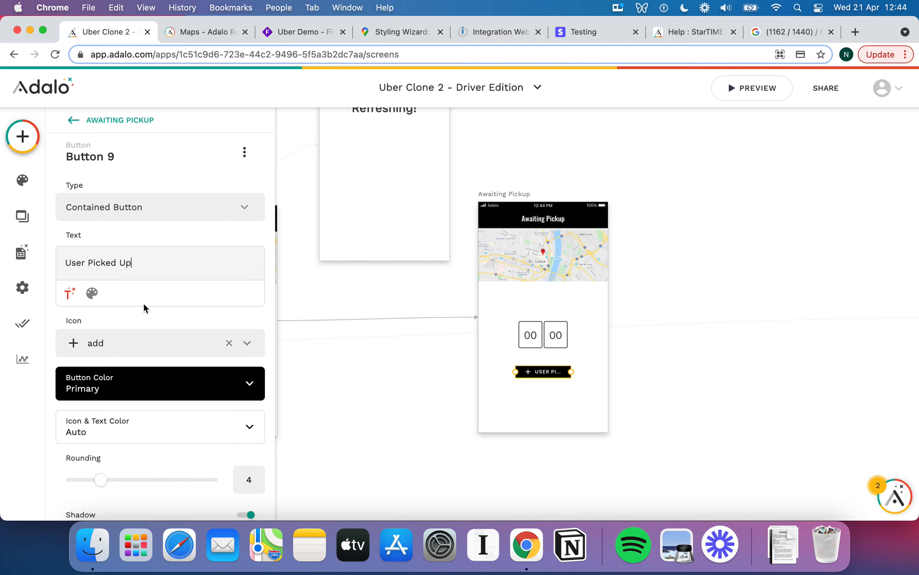
Give the button the person_pin_circle icon and widen it across the screen
left_click(138, 344)
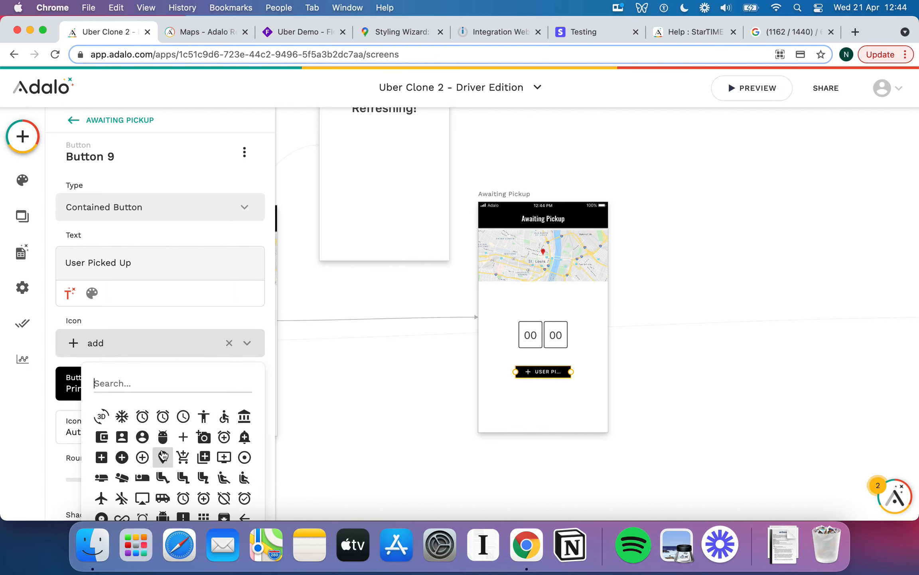
type("use")
key("BackSpace")
key("BackSpace")
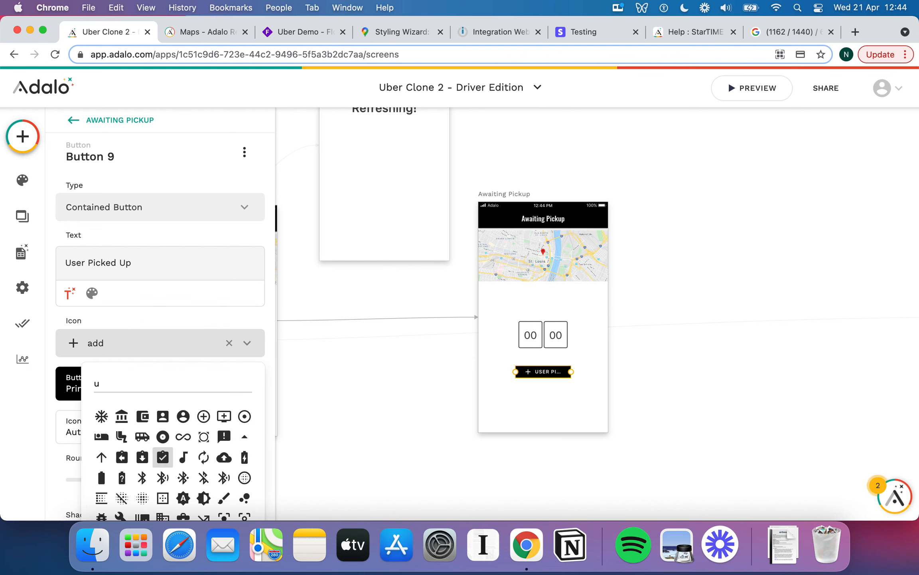
key("BackSpace")
type("perso")
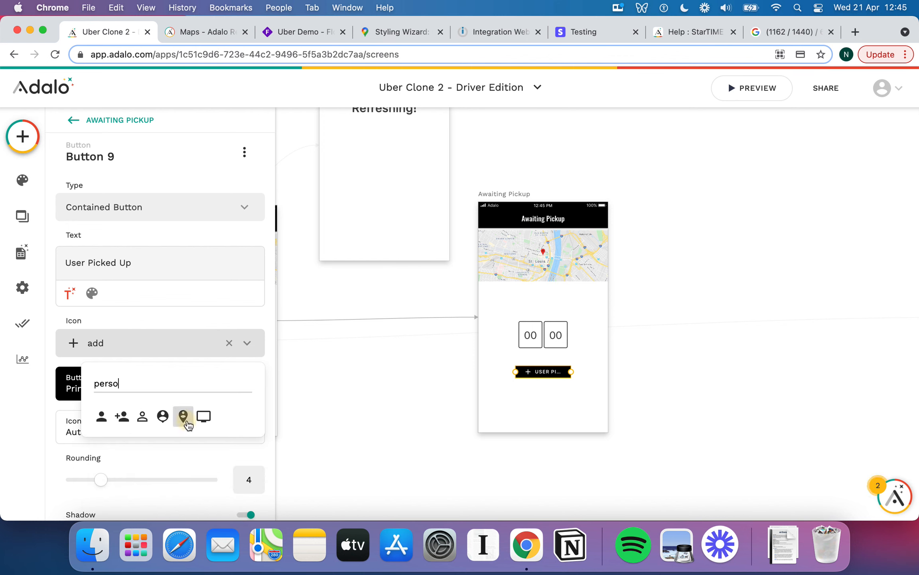
left_click(183, 416)
left_click_drag(571, 371, 554, 378)
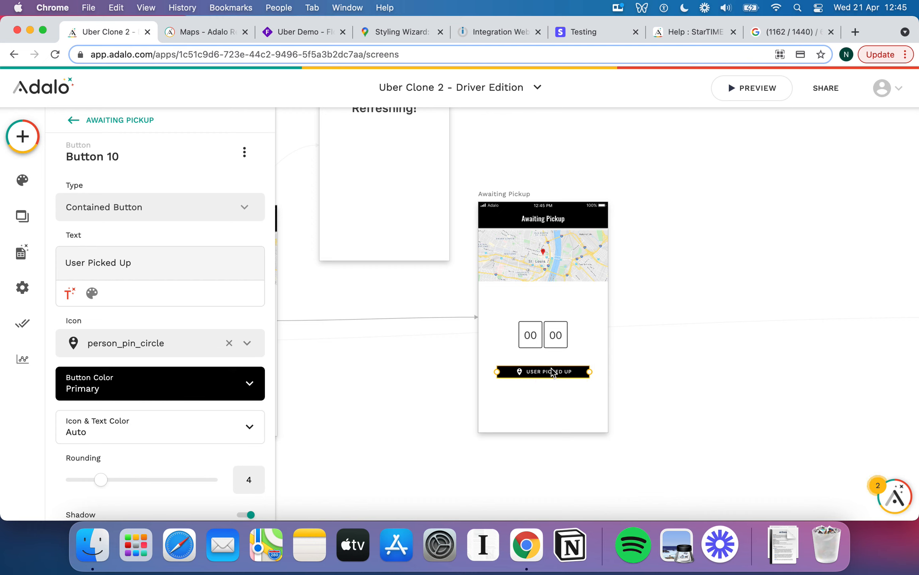
Move the duplicated button below the original and relabel it 'User Dropped Off'
left_click_drag(551, 373, 549, 394)
double_click(105, 262)
type("D")
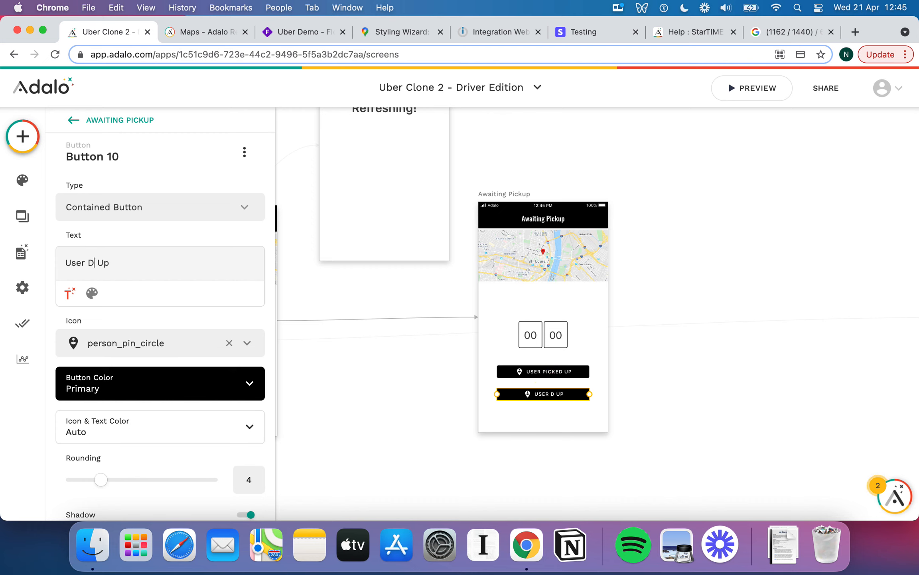
type("roped")
left_click(129, 262)
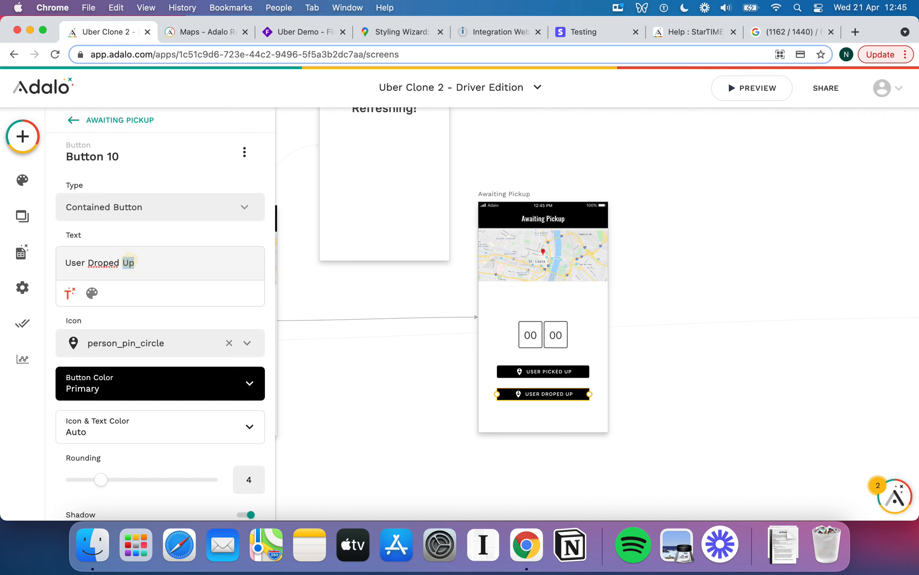
key("BackSpace")
key("BackSpace")
key("BackSpace")
key("BackSpace")
key("BackSpace")
type("ped Off")
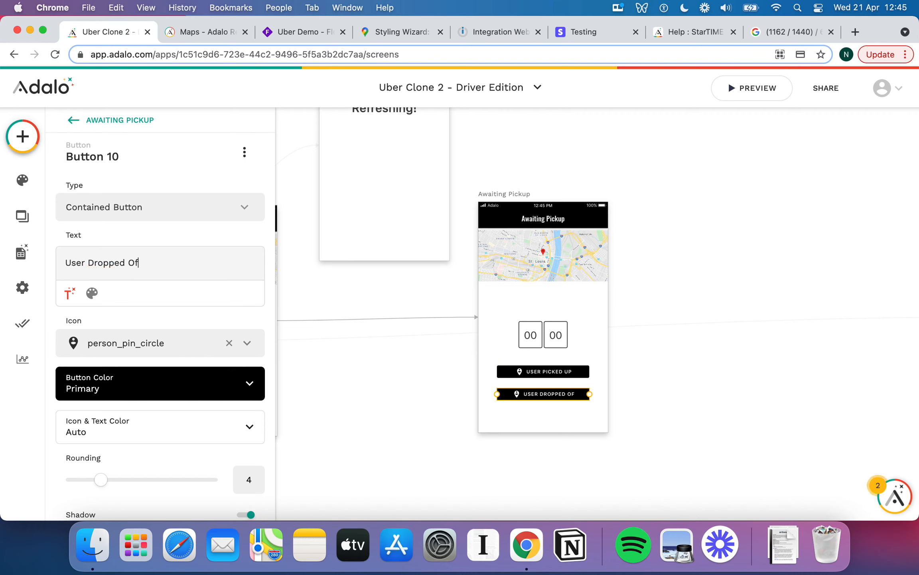
Make the button background bright green #1aeb07 with black icon and text
left_click(155, 391)
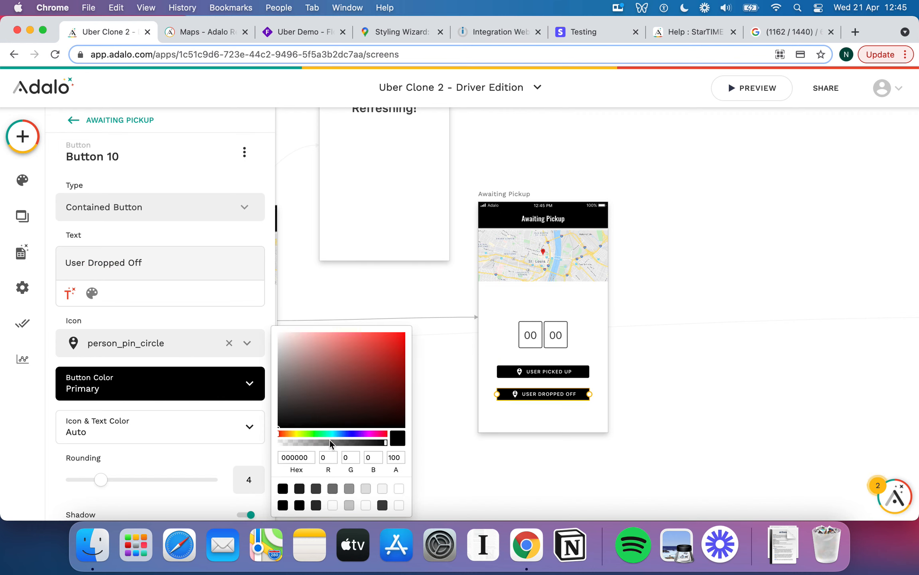
left_click(318, 435)
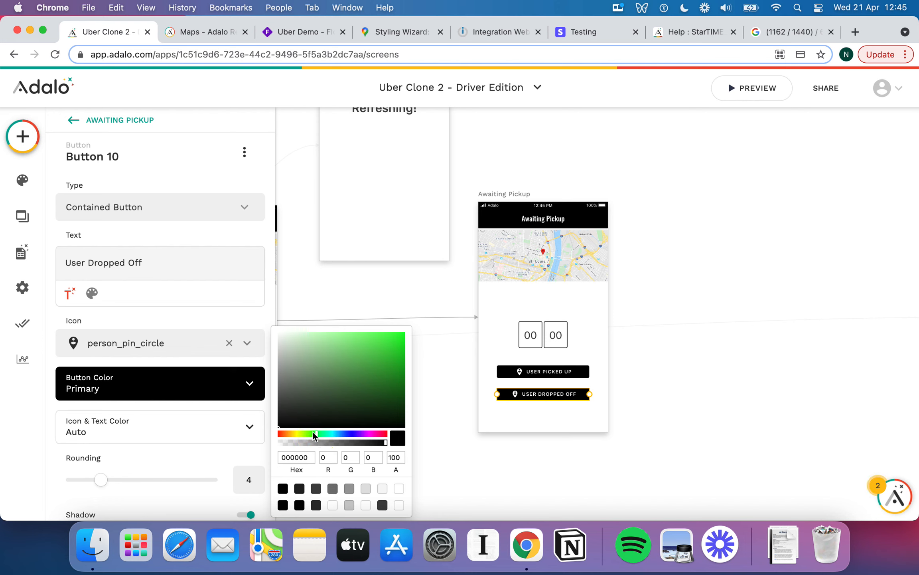
left_click(401, 339)
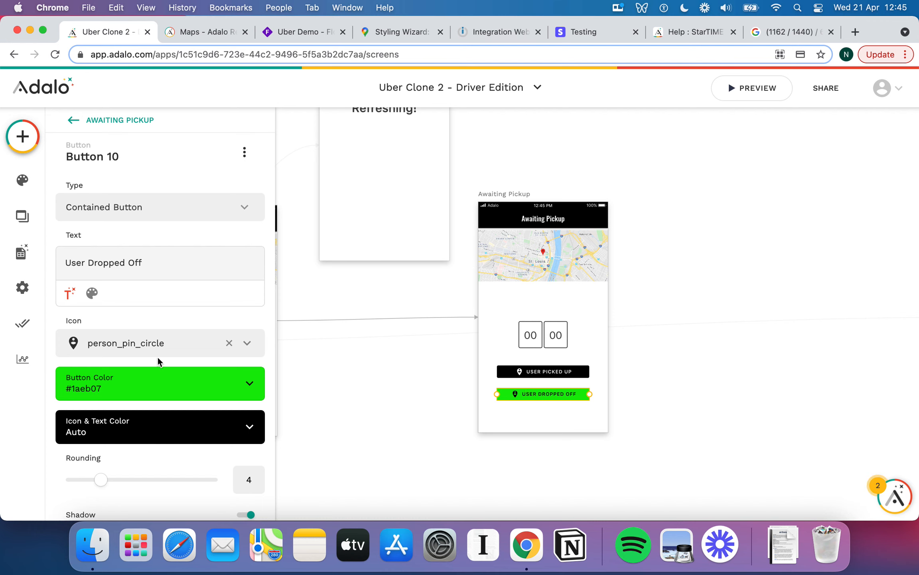
left_click(240, 435)
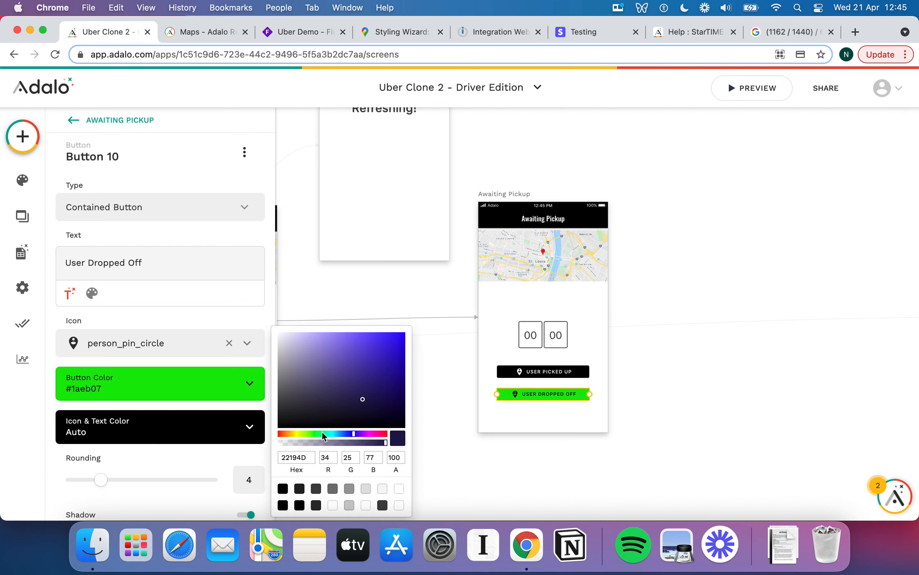
left_click(399, 505)
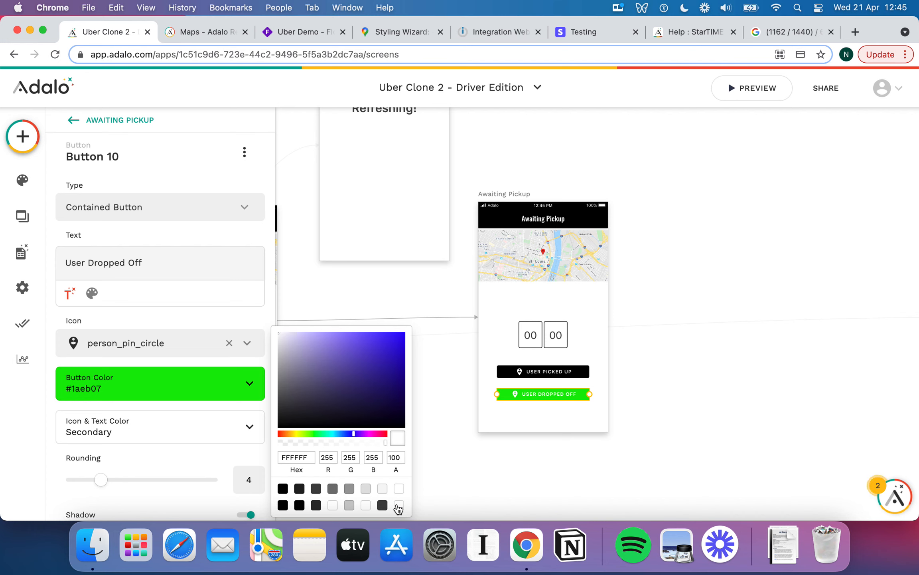
left_click(280, 434)
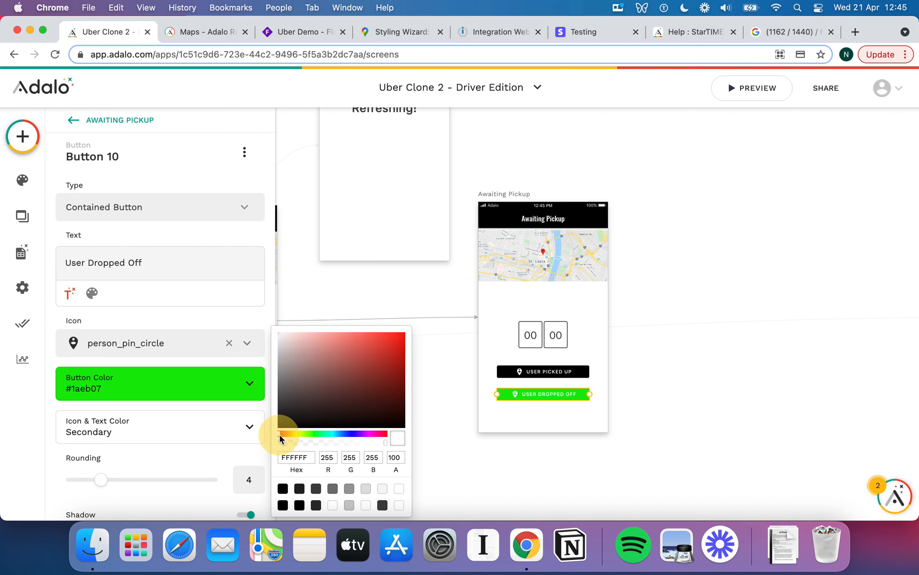
left_click(387, 350)
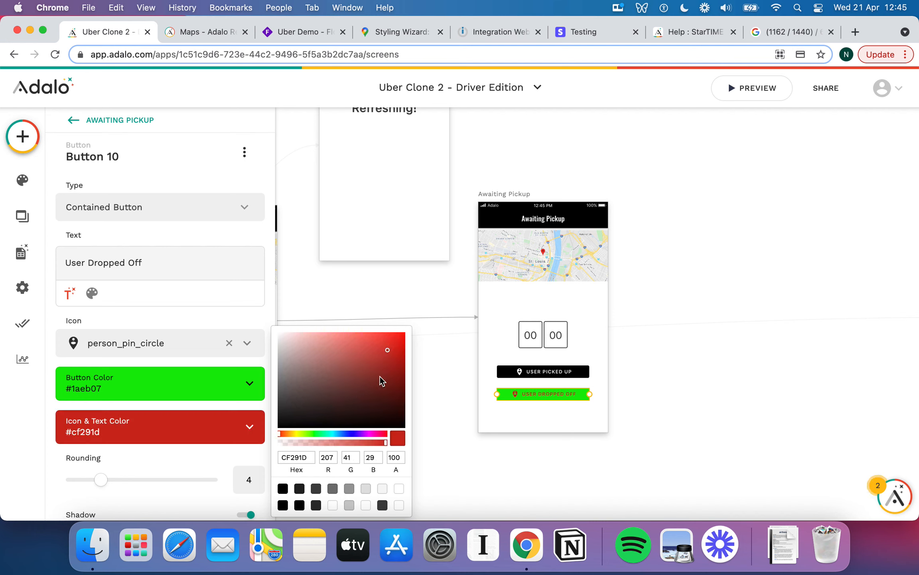
left_click(242, 422)
left_click(250, 426)
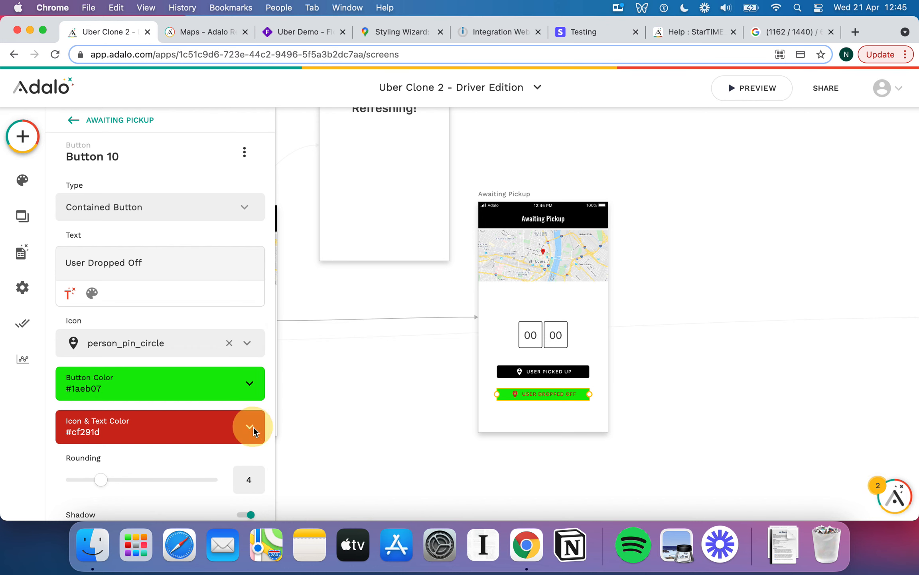
left_click(283, 489)
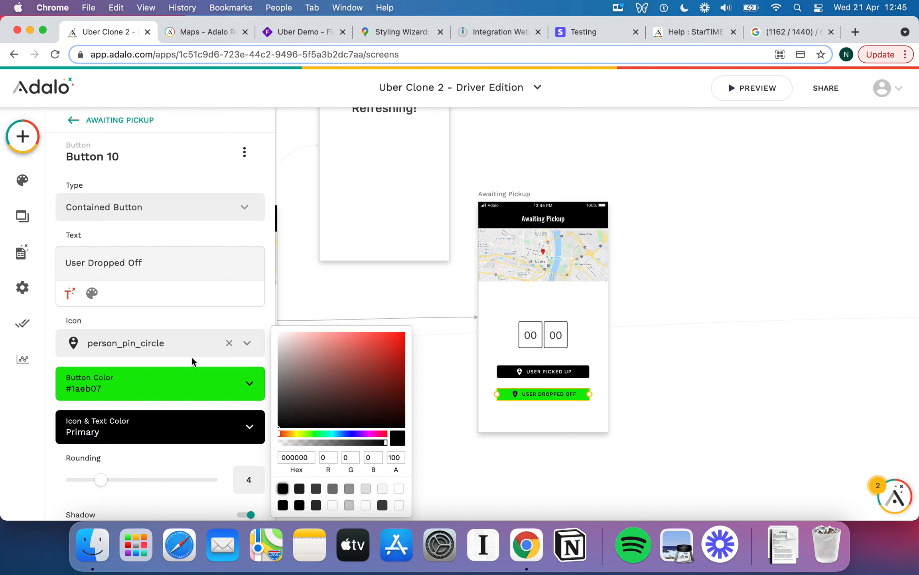
left_click(174, 342)
Give the User Dropped Off button a flag icon
left_click(156, 343)
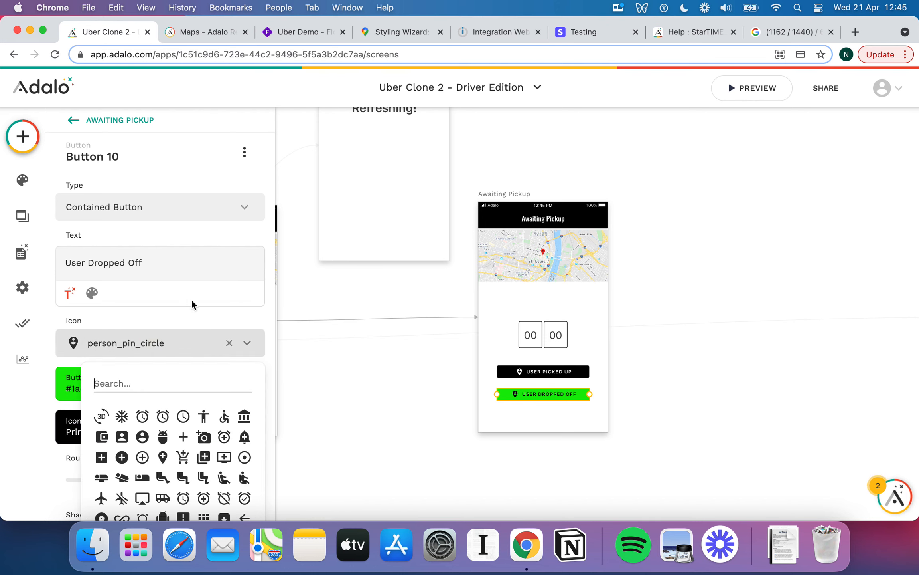
type("fla")
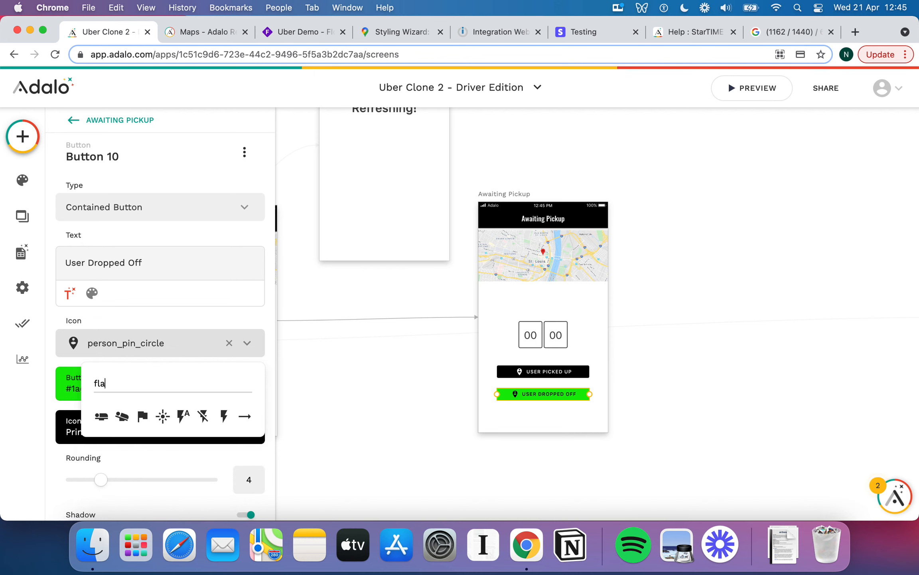
left_click(143, 416)
left_click(542, 307)
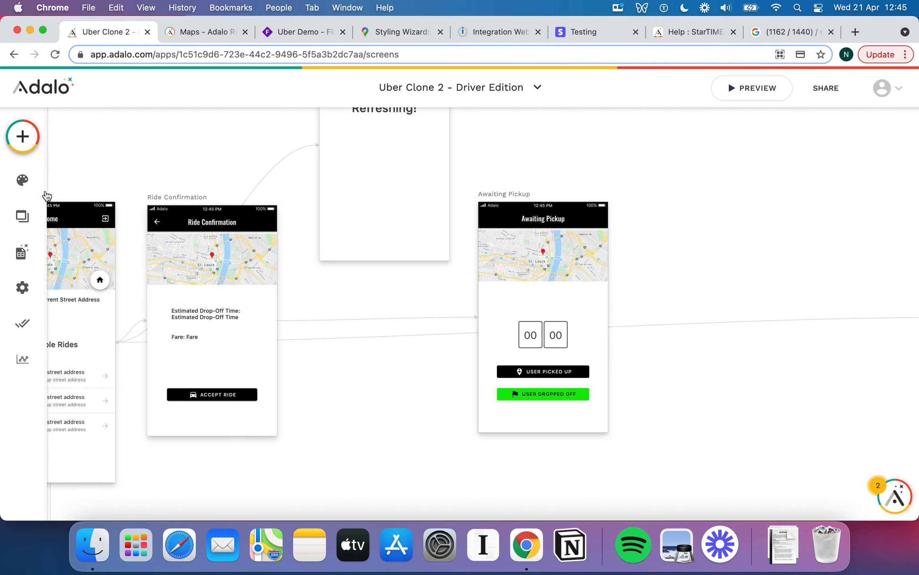
Add a 'GO TO:' text label showing Current Ride > Pickup Street Address above the timer
left_click(23, 136)
left_click_drag(133, 271, 521, 292)
left_click(177, 214)
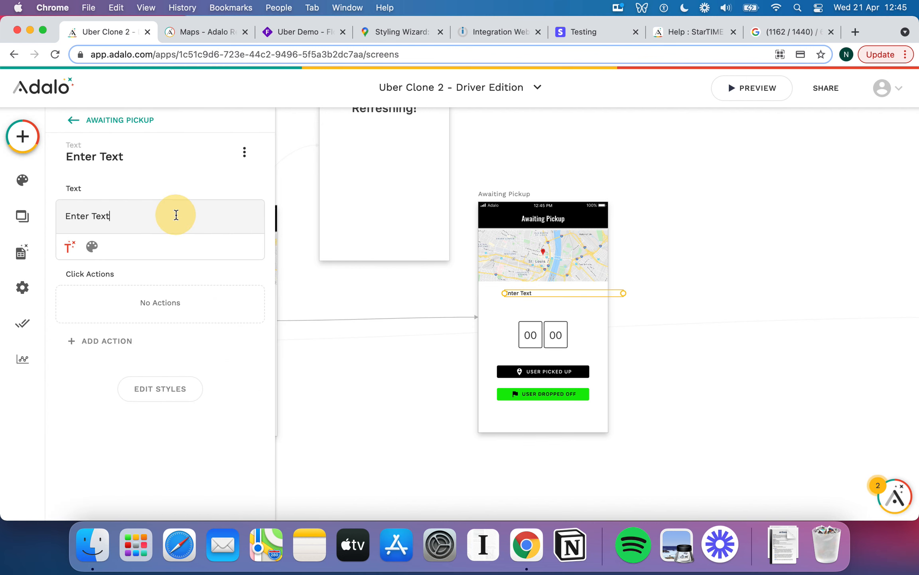
key("cmd+a")
type("GO TO")
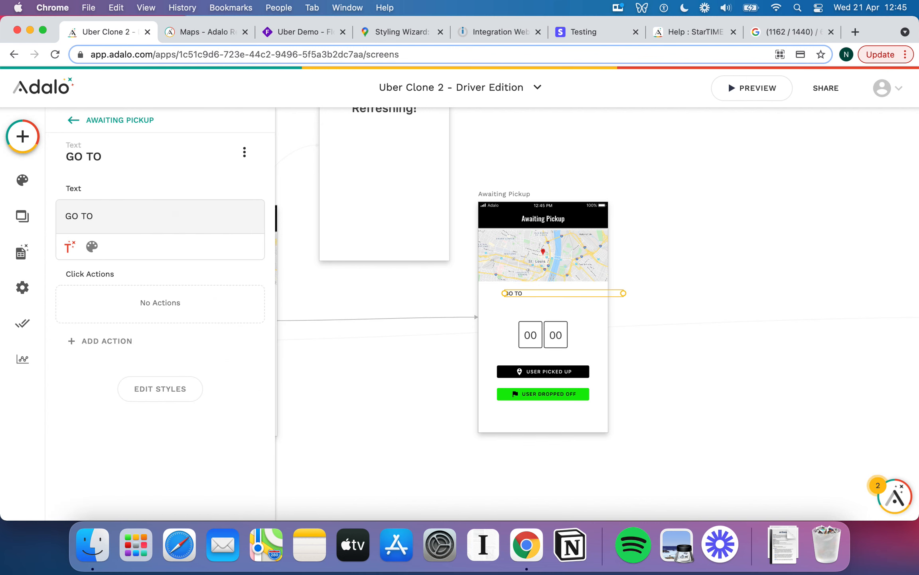
left_click(70, 246)
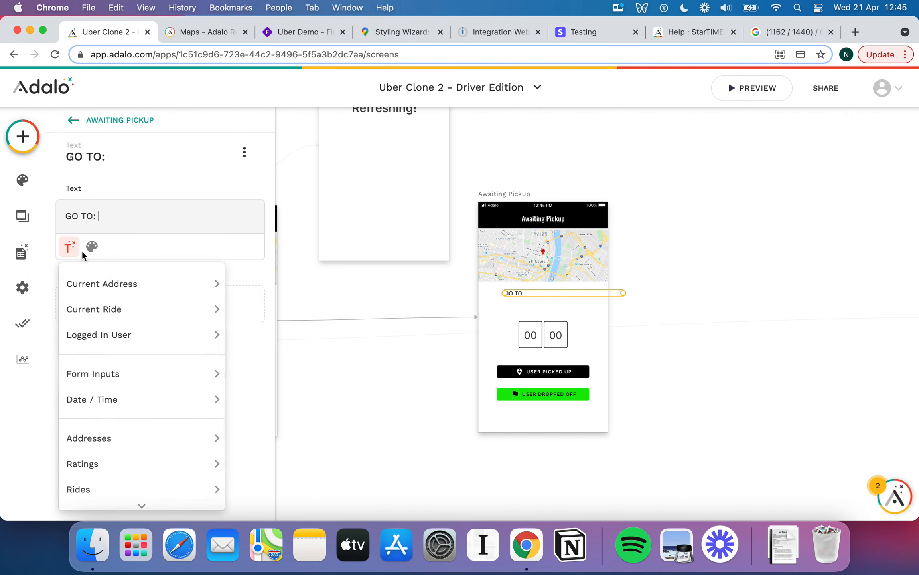
mouse_move(105, 280)
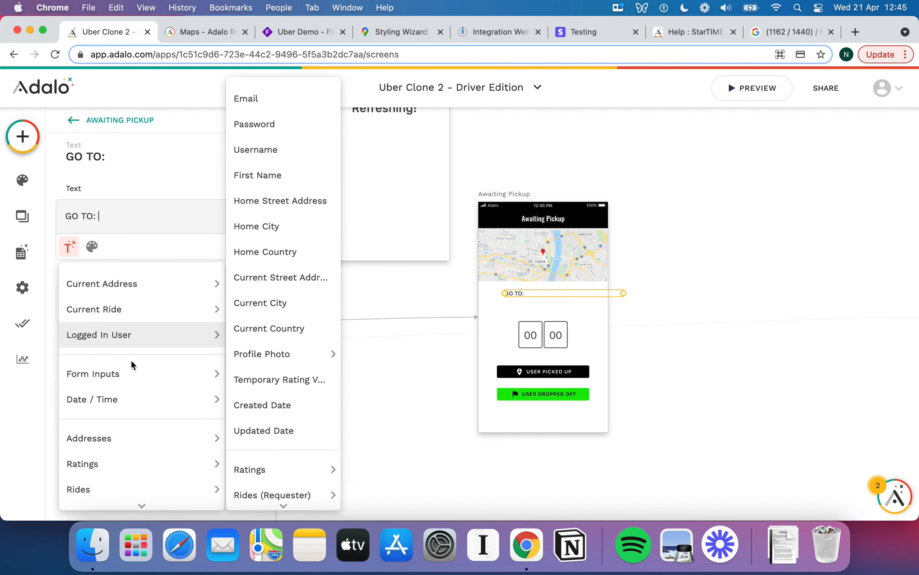
mouse_move(148, 437)
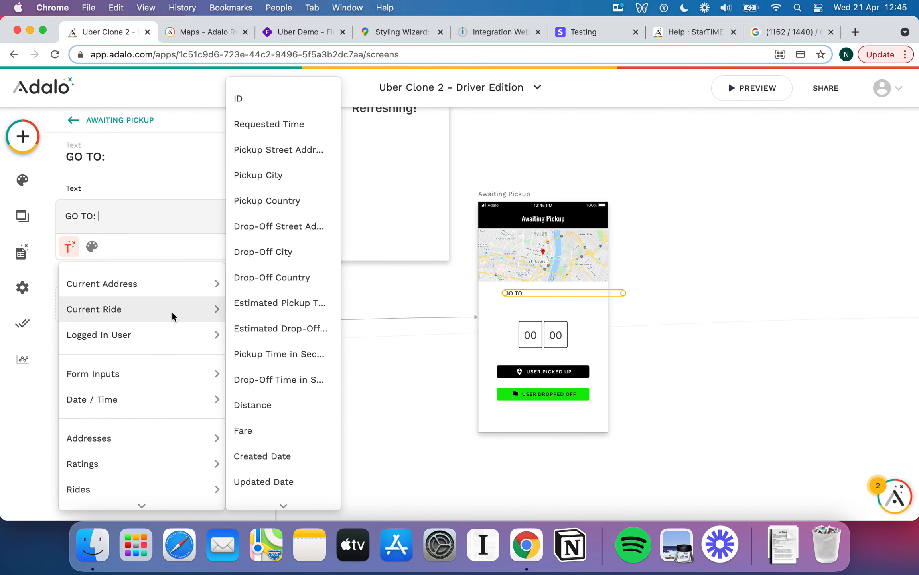
mouse_move(174, 285)
mouse_move(175, 308)
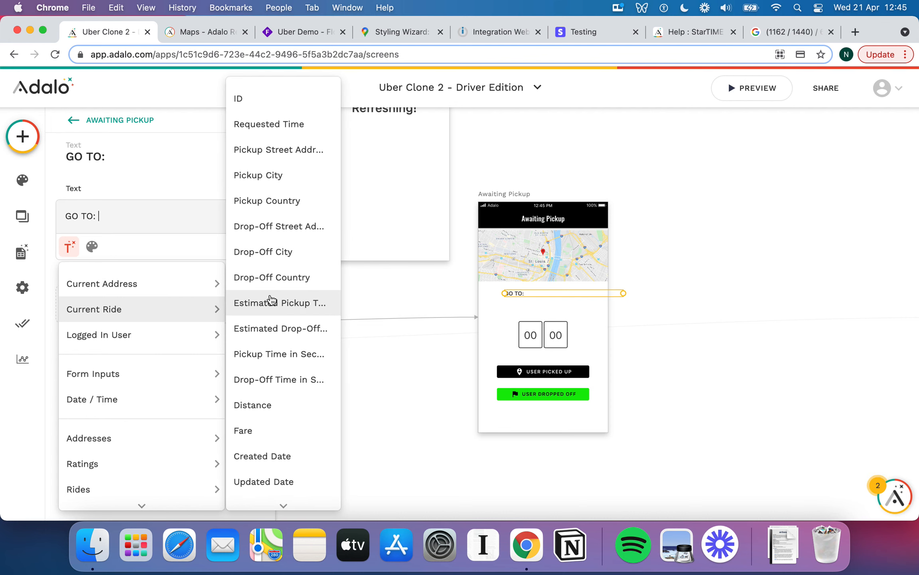
left_click(304, 160)
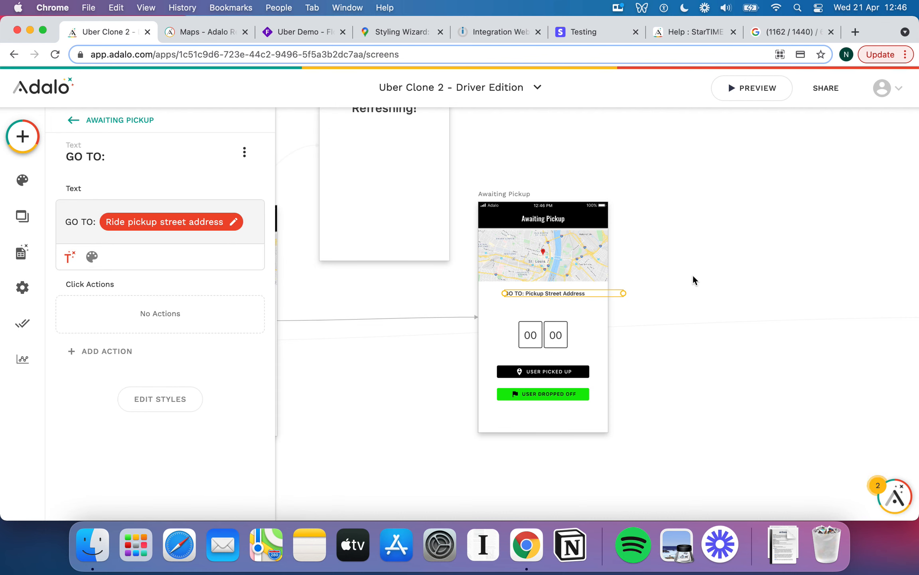
Narrow the GO TO label and switch its copy to the Drop-Off Street Address
left_click(543, 294)
left_click_drag(616, 293, 550, 303)
left_click_drag(551, 300, 551, 305)
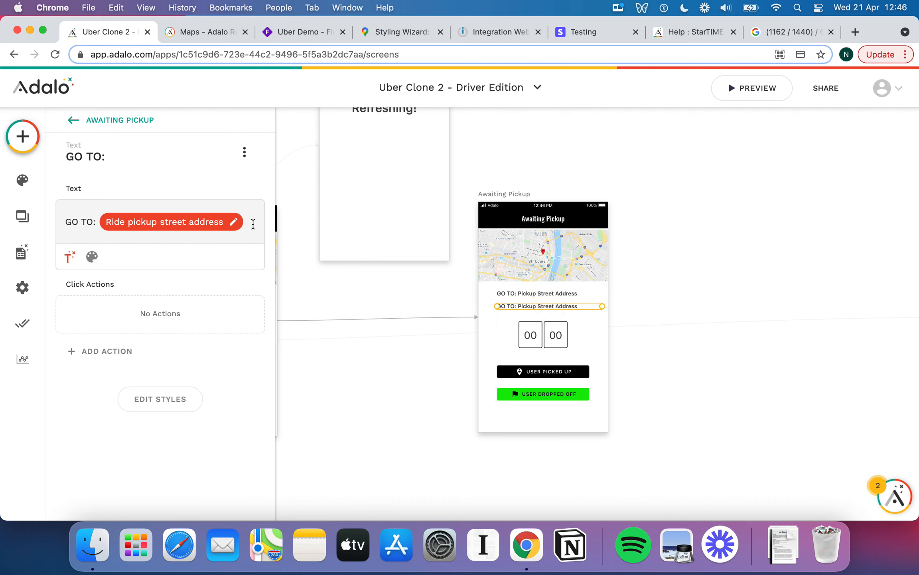
key("BackSpace")
left_click(69, 246)
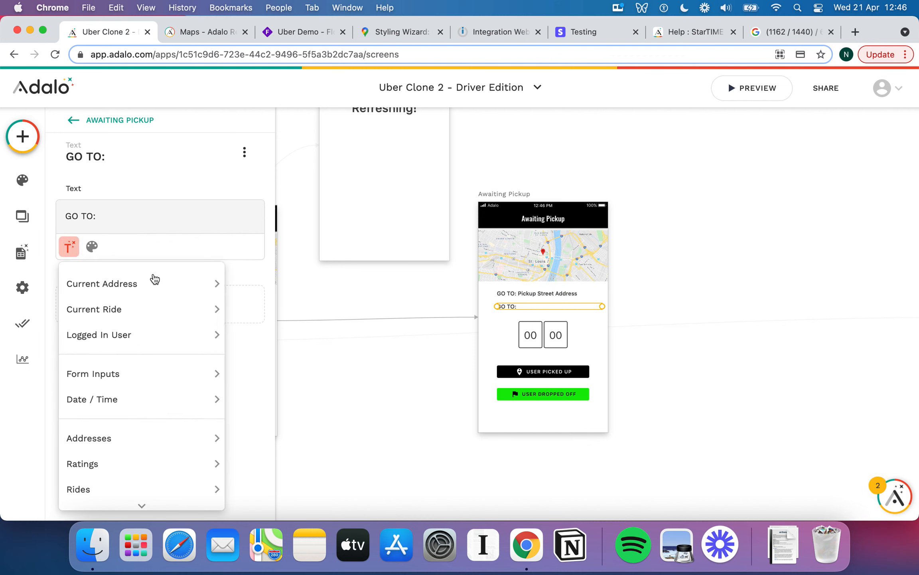
mouse_move(156, 313)
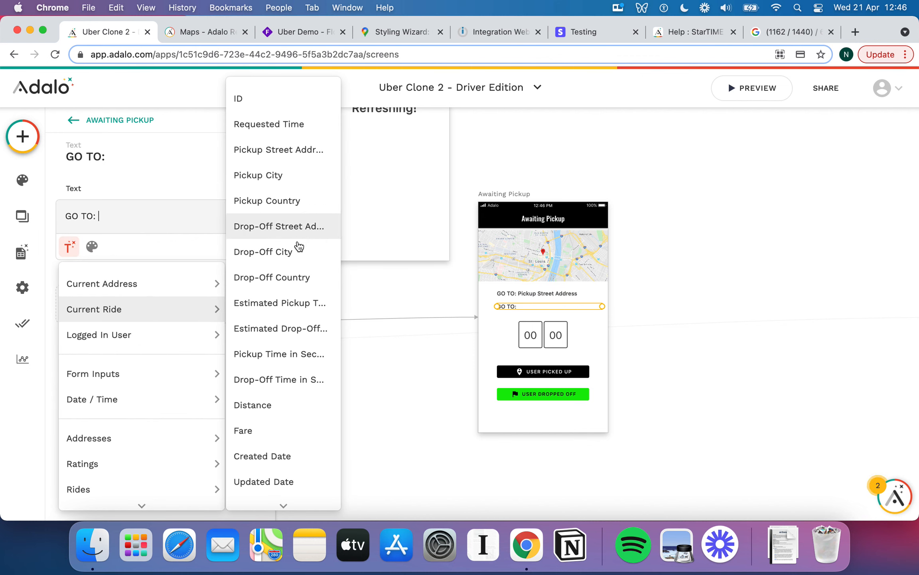
left_click(298, 227)
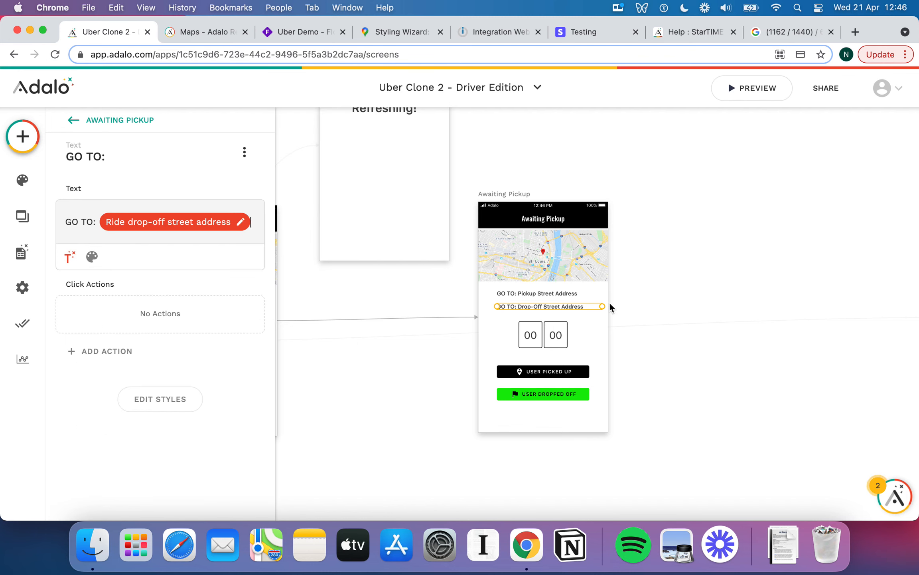
Set the font size of both GO TO address labels to 22
left_click(92, 256)
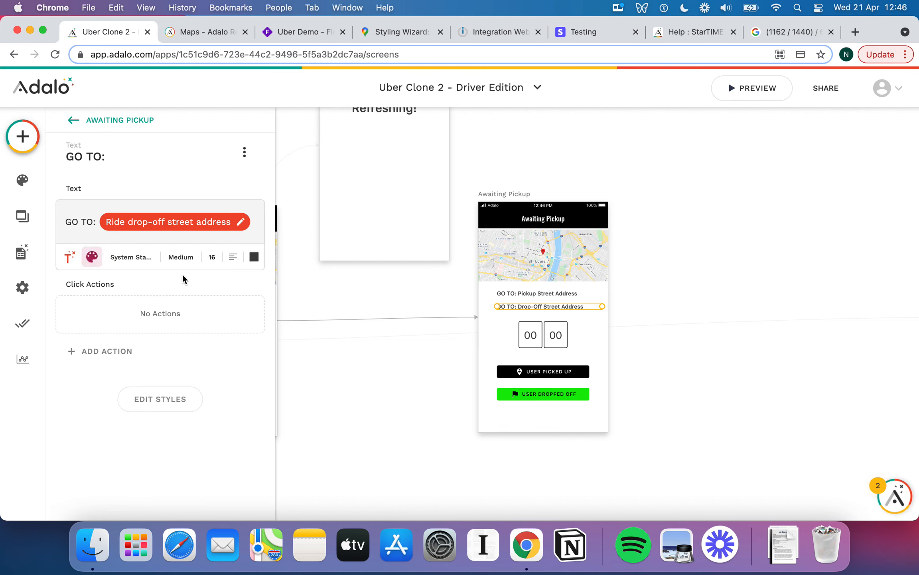
left_click(215, 255)
type("22")
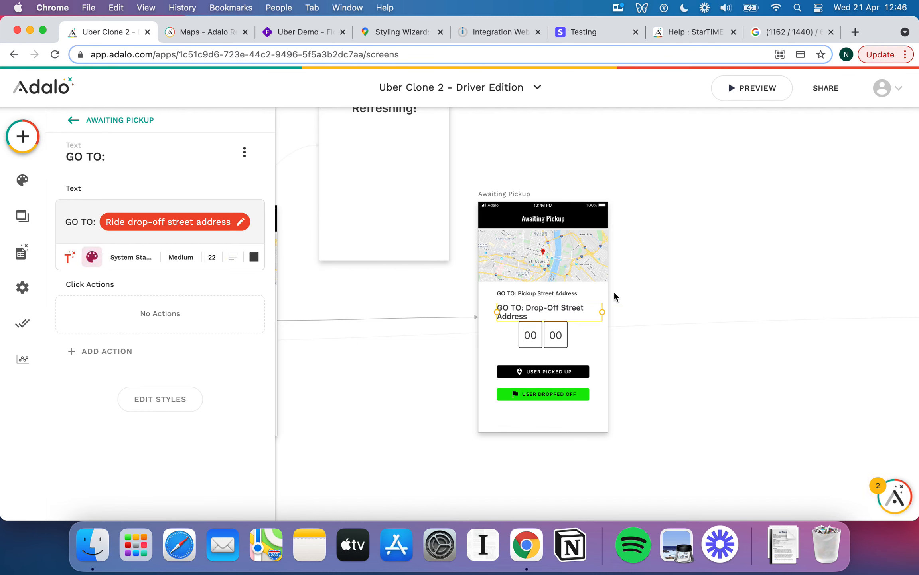
left_click(568, 294)
left_click(214, 252)
type("22")
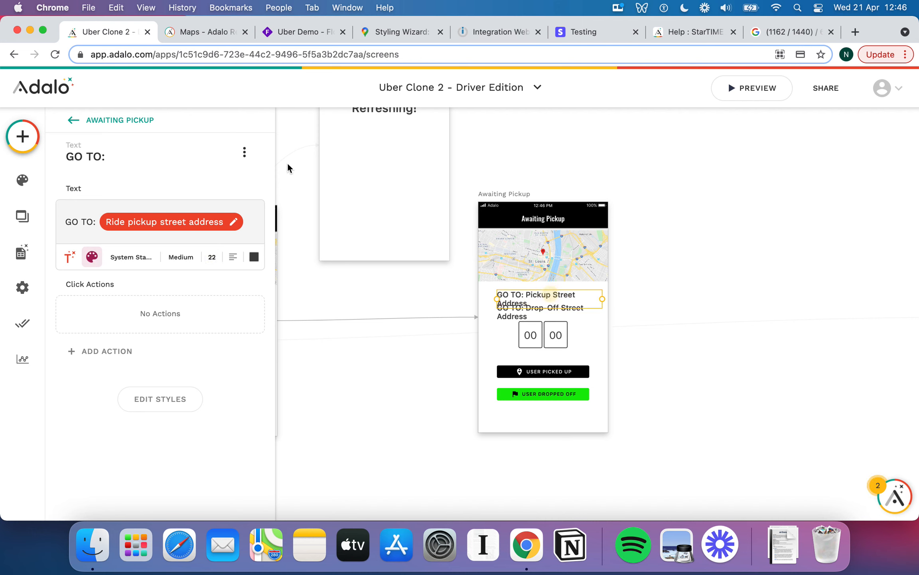
Make the pickup label Sometimes Visible only when Current Ride > Is Picked Up? is false
left_click(244, 154)
left_click(252, 189)
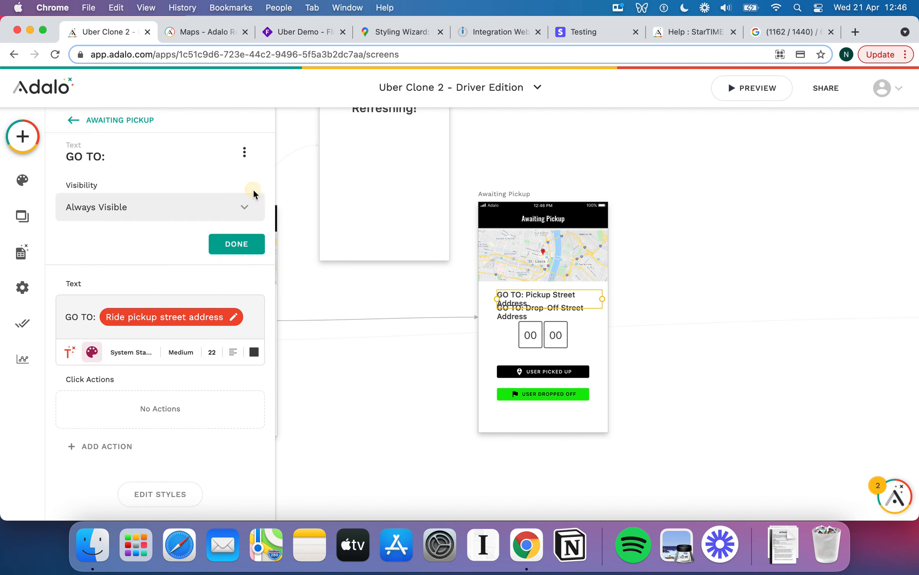
left_click(168, 206)
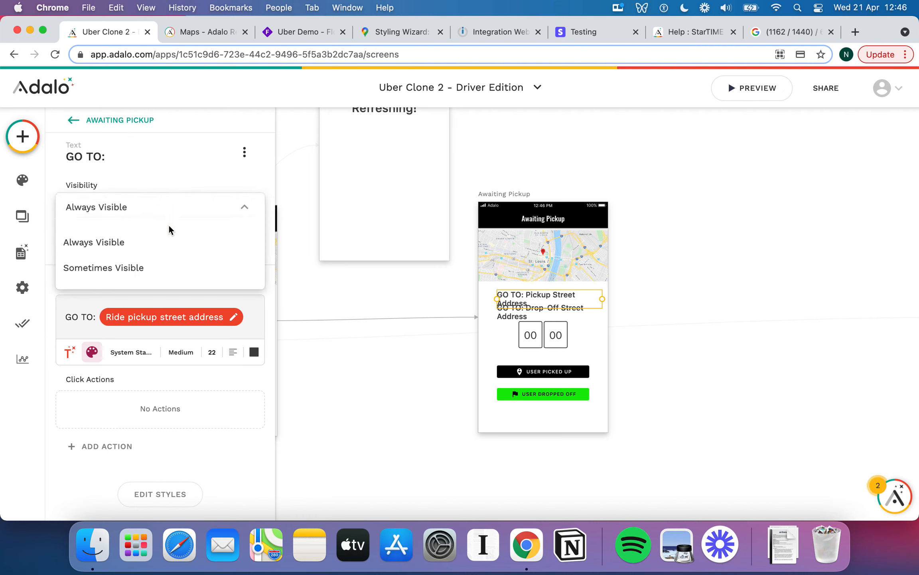
left_click(136, 268)
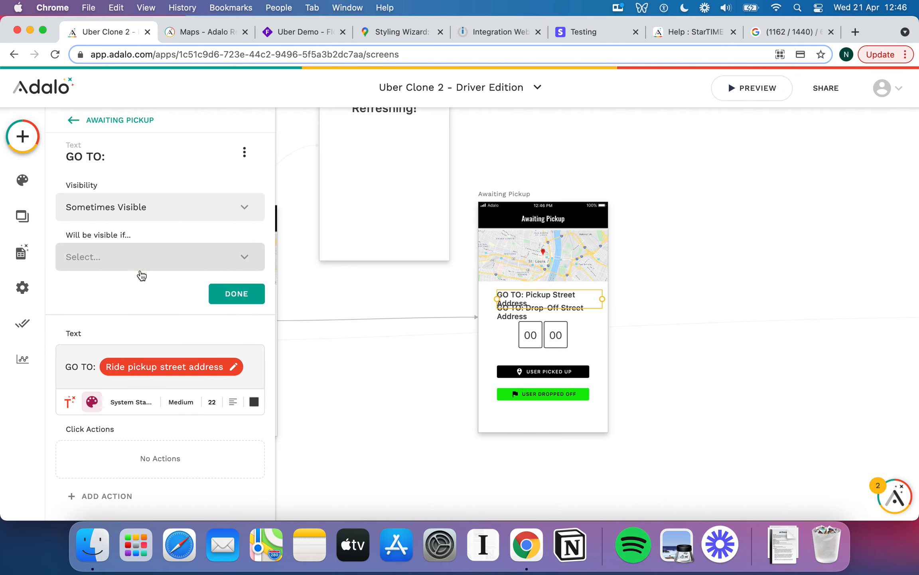
left_click(177, 256)
mouse_move(157, 324)
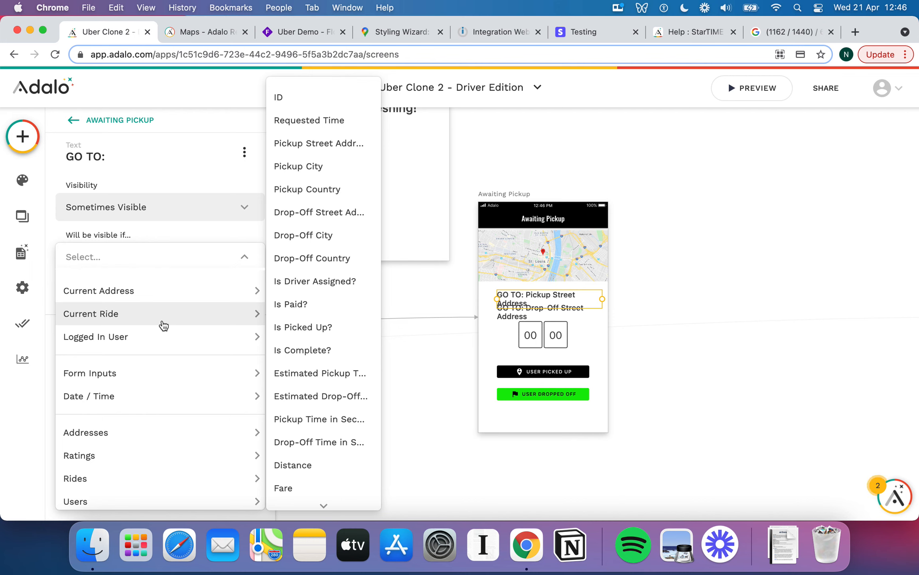
left_click(318, 327)
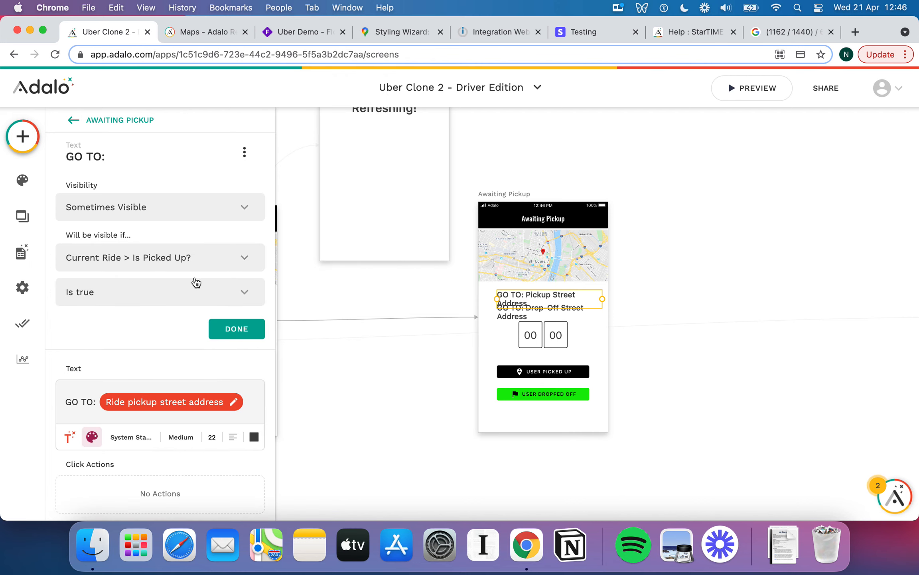
left_click(181, 303)
left_click(105, 345)
left_click(249, 327)
Make the drop-off label Sometimes Visible only when Current Ride > Is Picked Up? is true
left_click(506, 317)
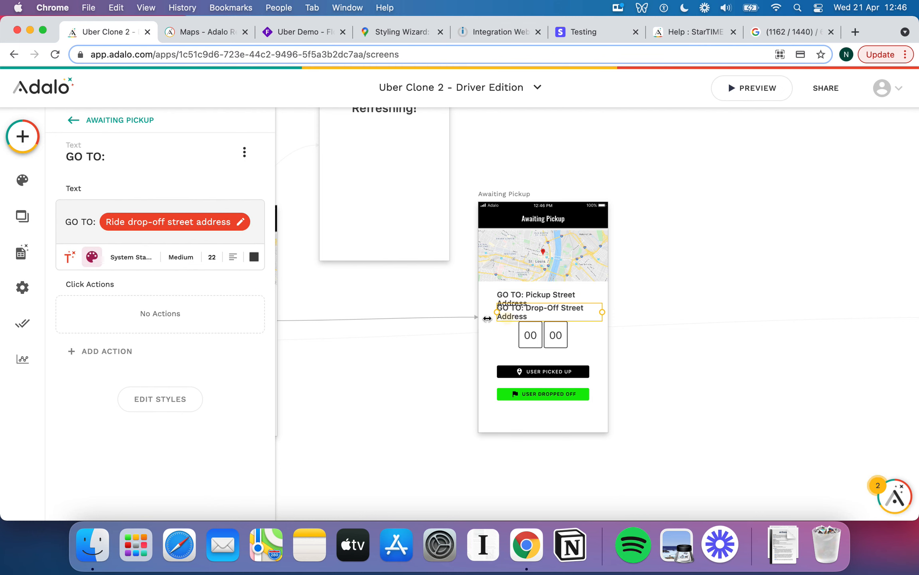
left_click(244, 152)
left_click(247, 188)
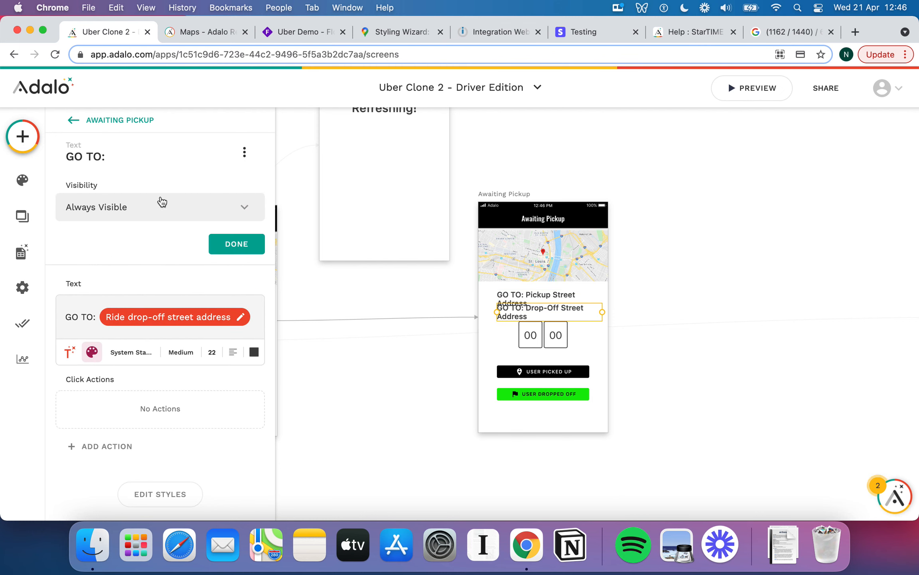
left_click(149, 202)
left_click(133, 267)
left_click(209, 257)
mouse_move(158, 309)
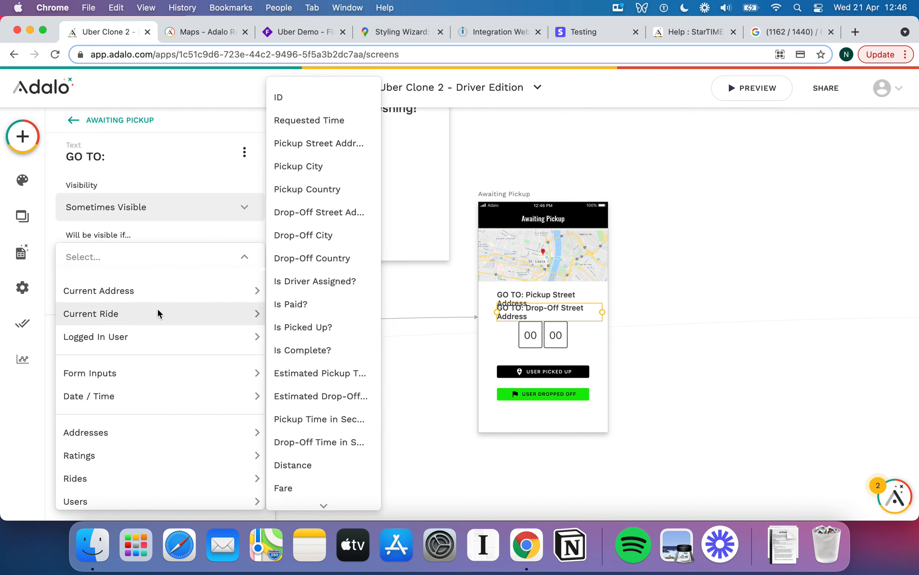
left_click(323, 328)
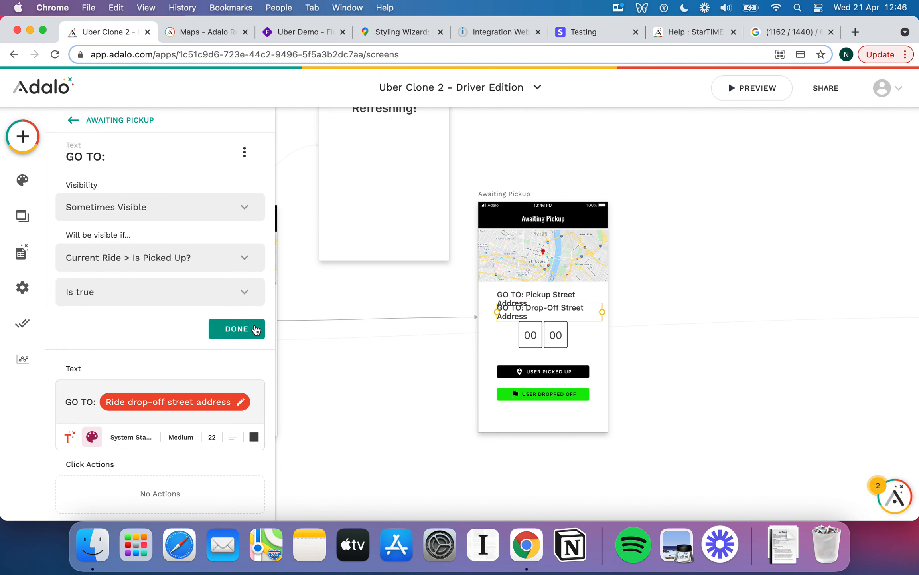
left_click(237, 328)
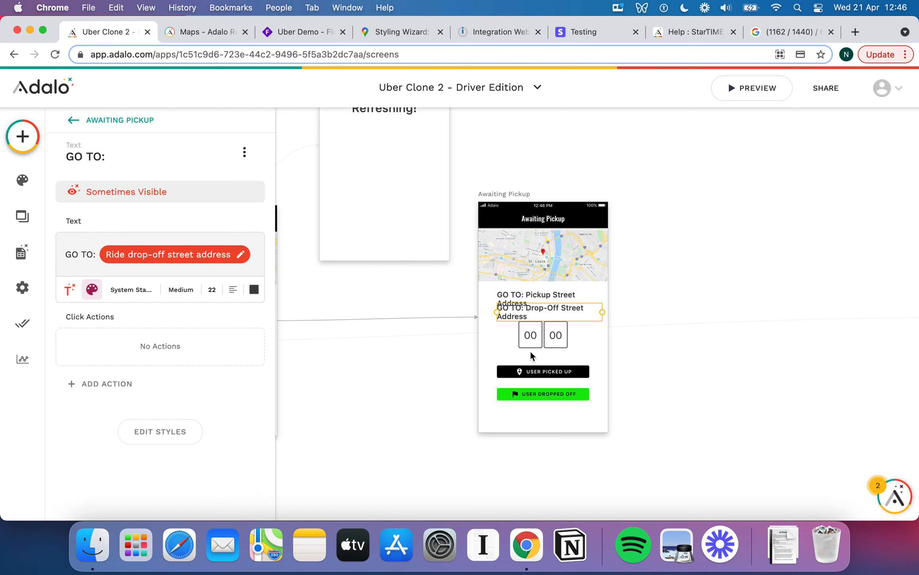
Make the USER PICKED UP button visible only when Current Ride > Is Picked Up? is false
left_click(536, 372)
left_click(244, 152)
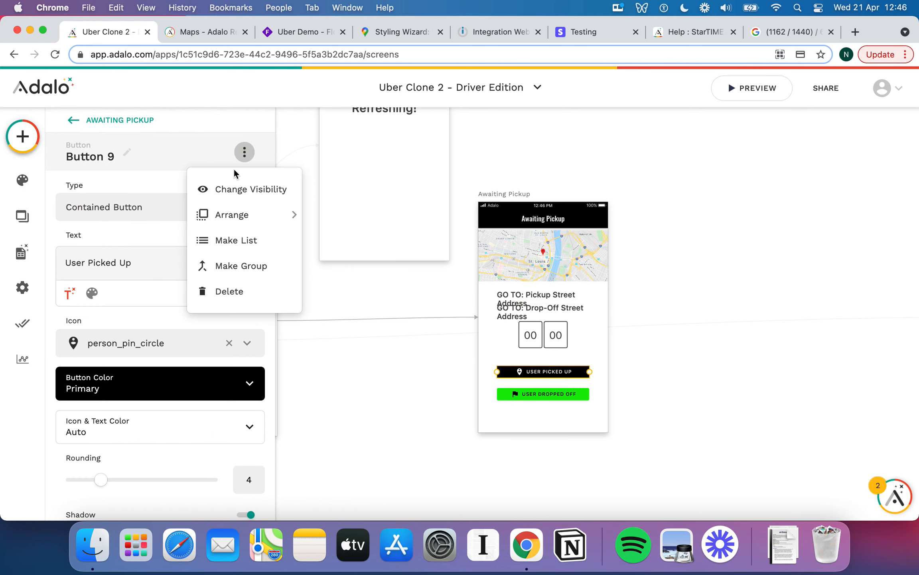
left_click(239, 190)
left_click(161, 204)
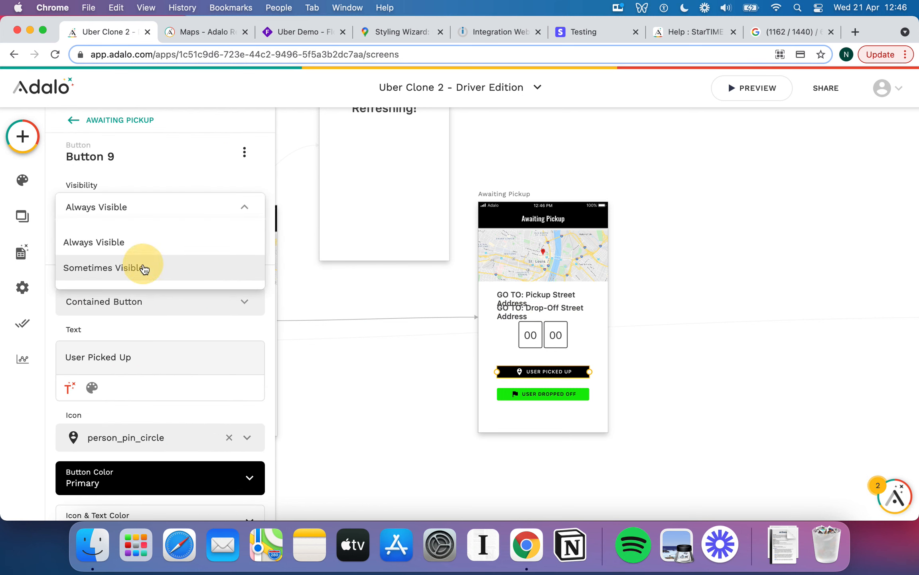
left_click(142, 265)
left_click(153, 254)
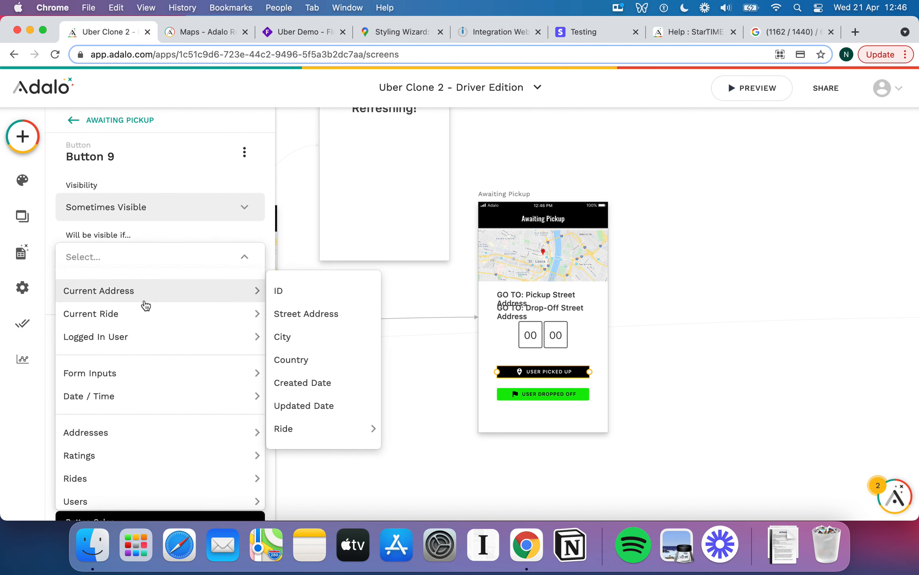
mouse_move(148, 317)
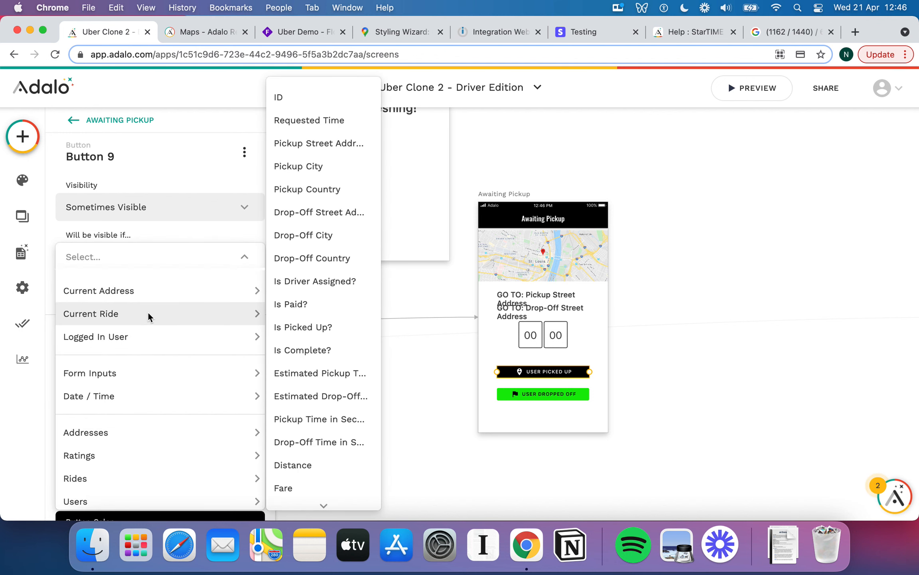
left_click(323, 328)
left_click(115, 298)
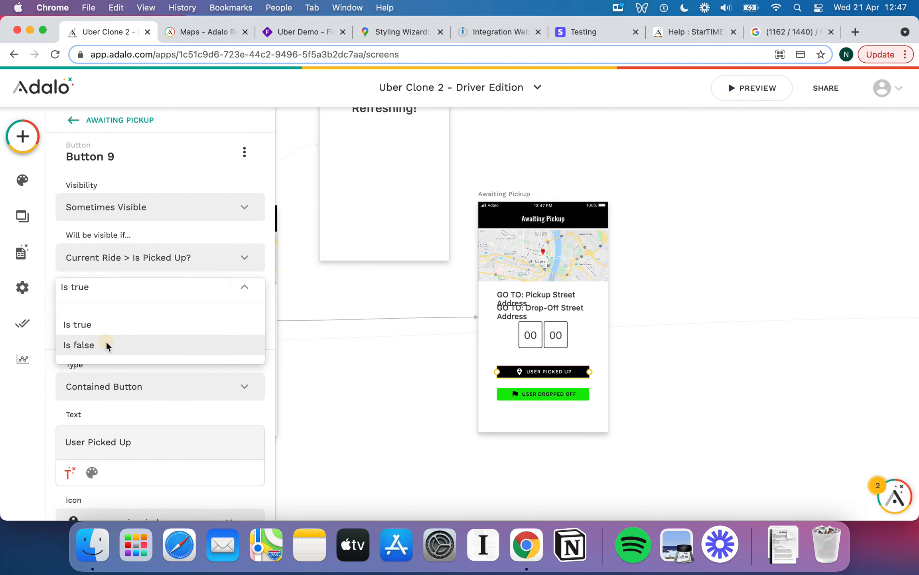
left_click(107, 346)
left_click(245, 329)
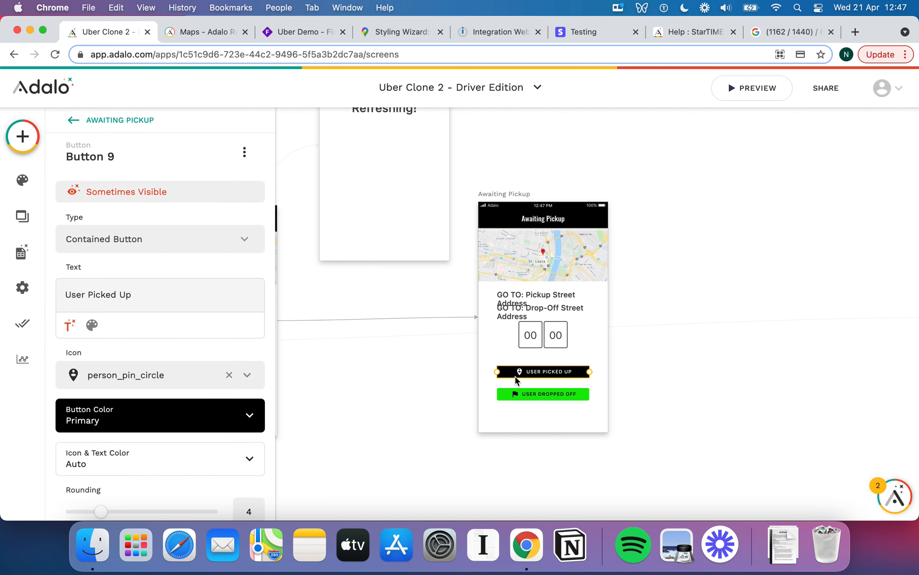
Make the USER DROPPED OFF button visible only when Current Ride > Is Picked Up? is true
left_click(521, 399)
left_click(245, 152)
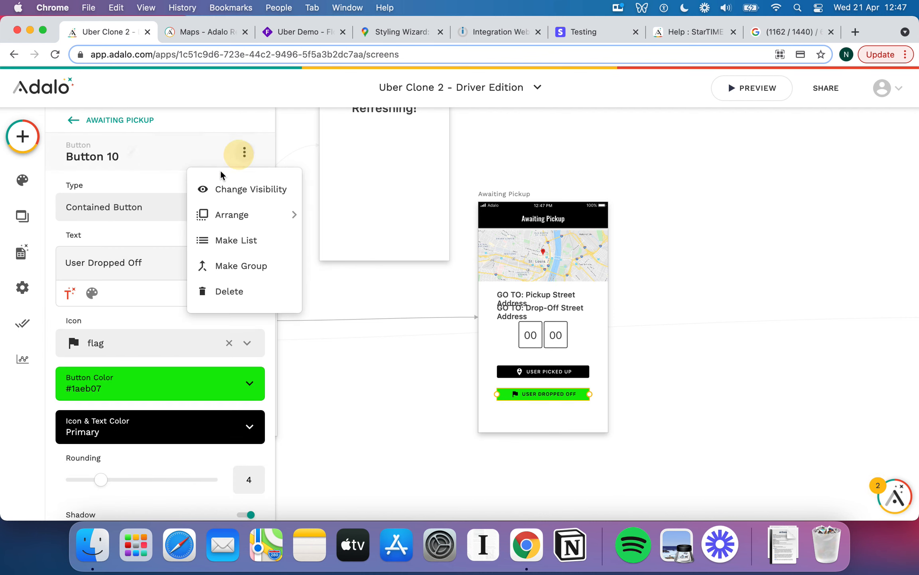
left_click(256, 202)
left_click(135, 204)
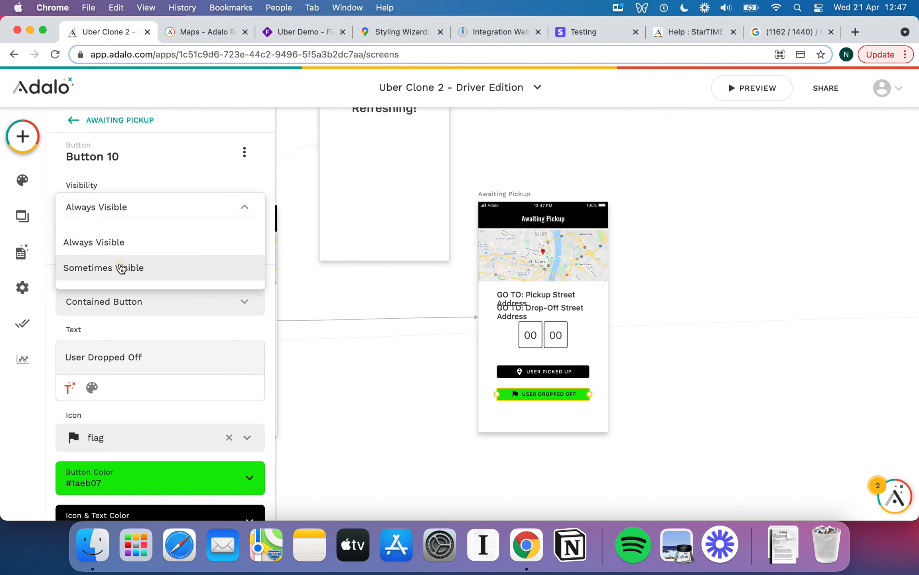
left_click(121, 269)
left_click(220, 249)
mouse_move(174, 347)
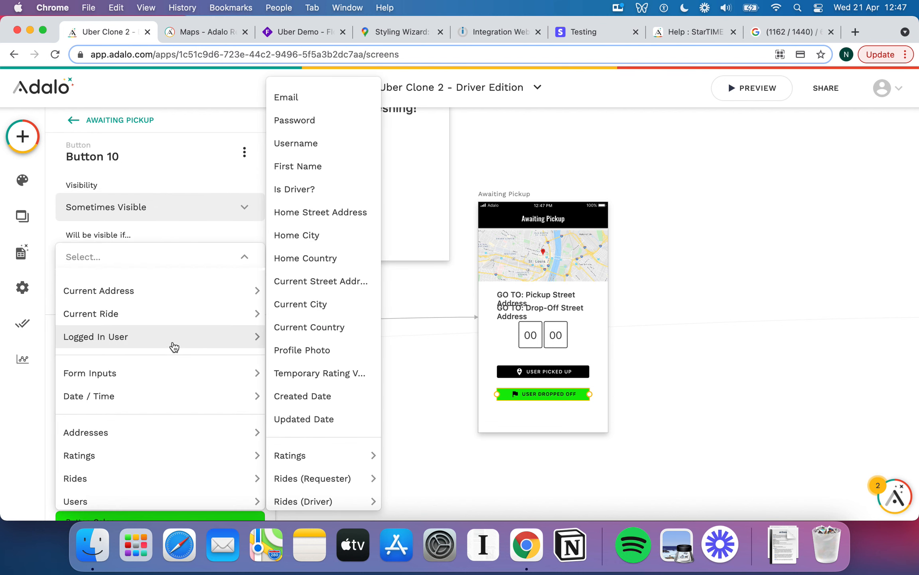
mouse_move(189, 324)
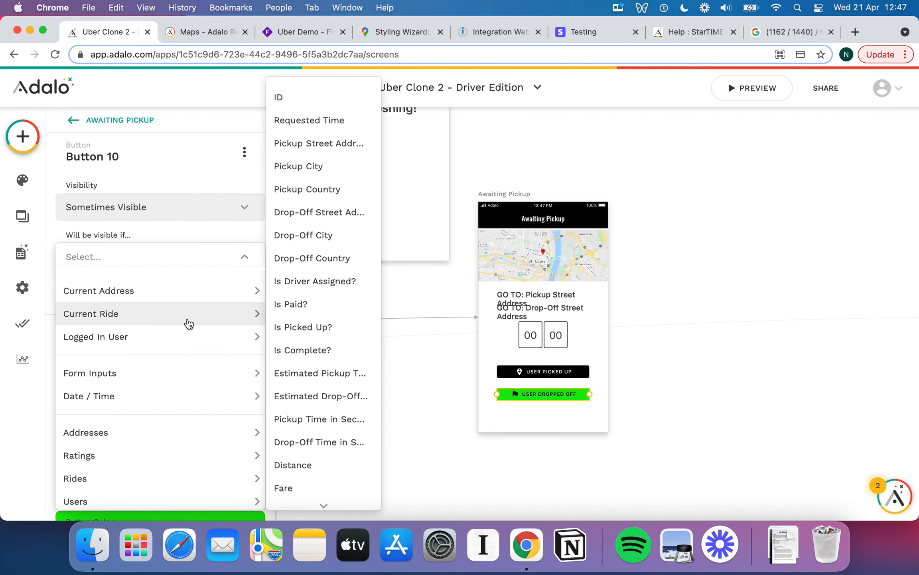
left_click(307, 327)
left_click(200, 286)
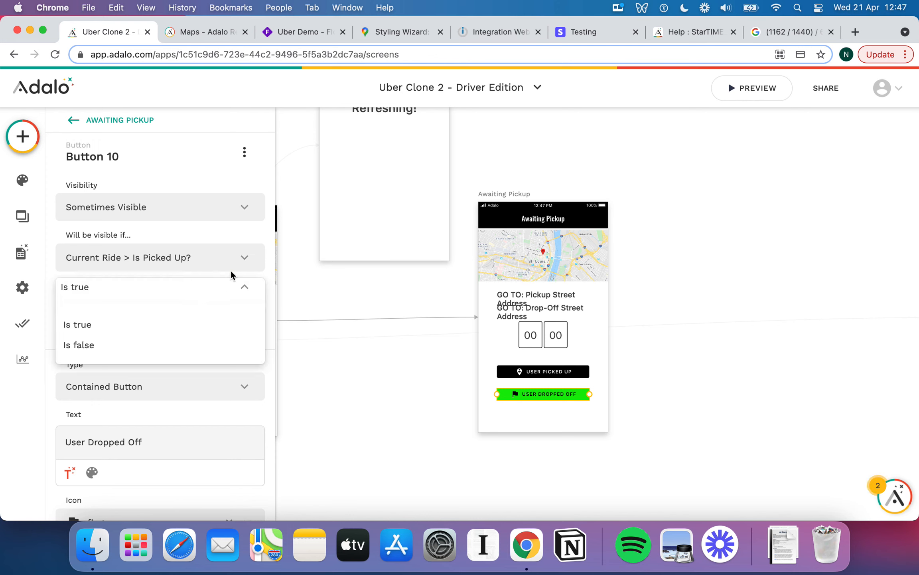
left_click(232, 321)
left_click(239, 324)
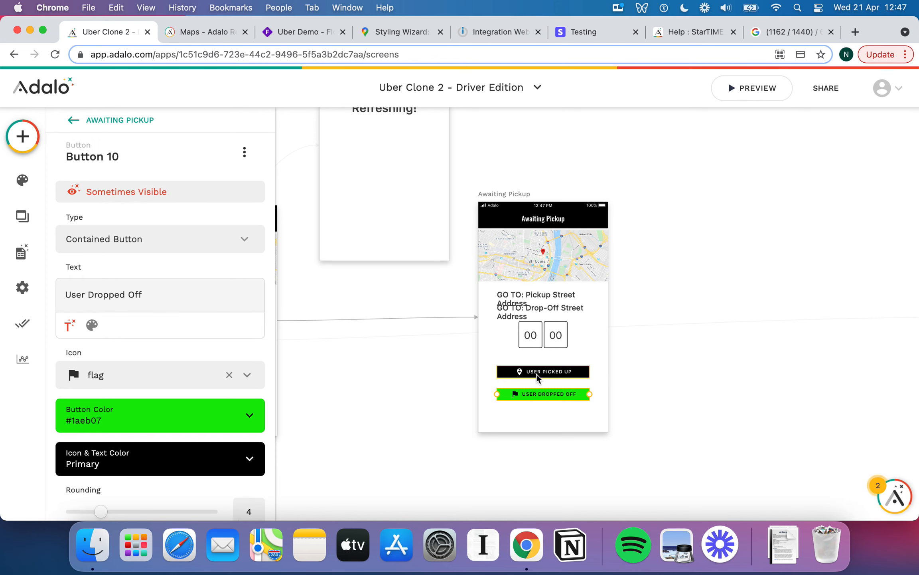
Review the Accept Ride button's link actions, then reselect the User Picked Up button
scroll(206, 330, "down", 5)
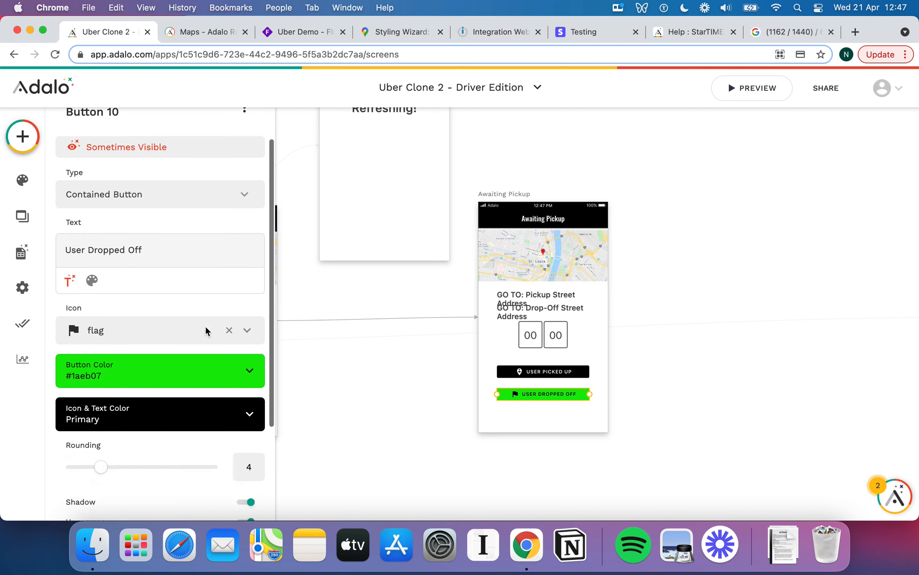
left_click(566, 372)
scroll(436, 330, "left", 5)
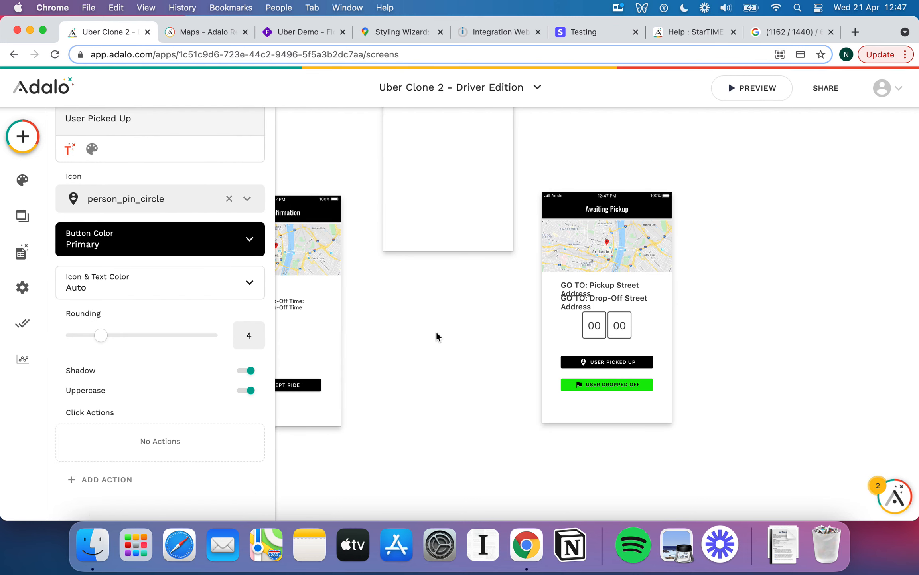
left_click(397, 376)
scroll(197, 399, "down", 3)
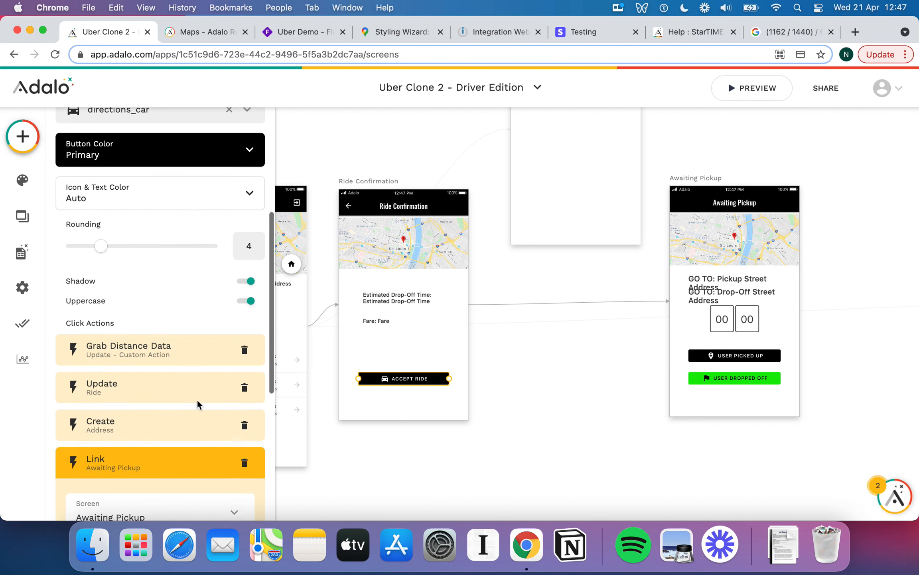
scroll(177, 478, "down", 4)
scroll(186, 473, "down", 3)
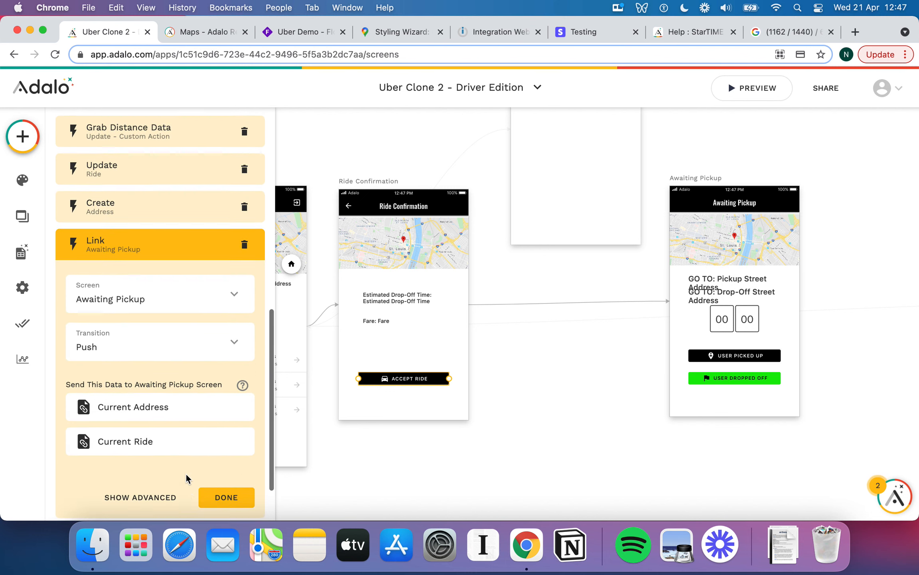
left_click(226, 483)
scroll(652, 389, "right", 3)
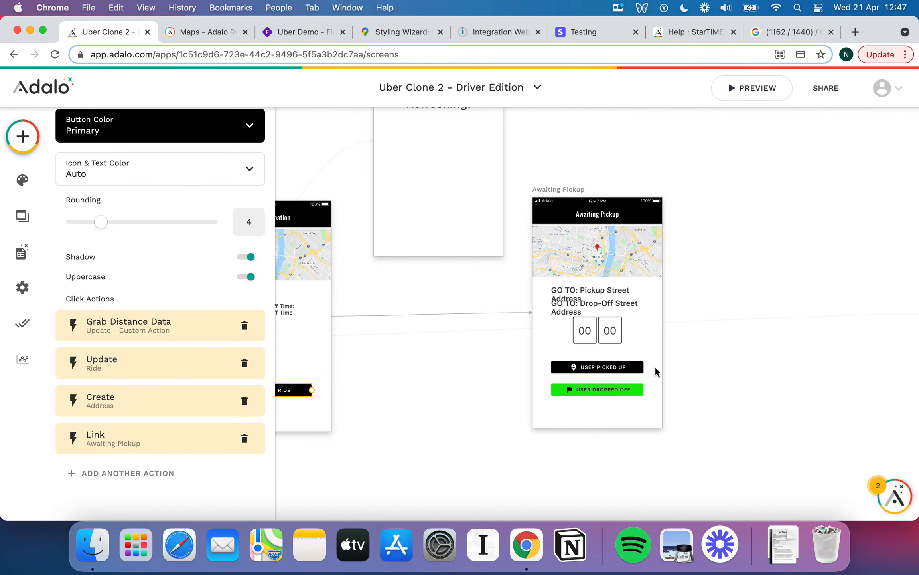
left_click(631, 369)
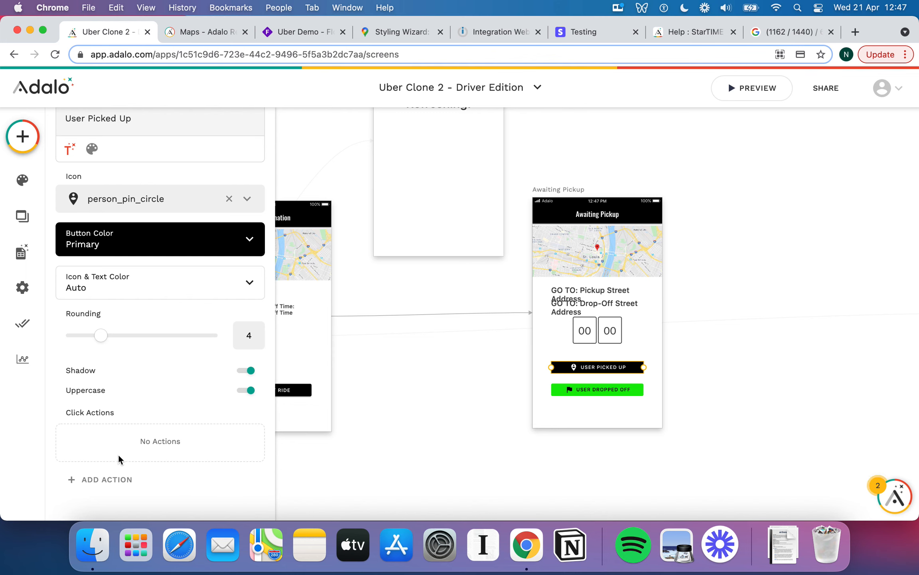
Add an Update Current Ride action to User Picked Up setting Is Picked Up? to True
left_click(104, 479)
mouse_move(158, 317)
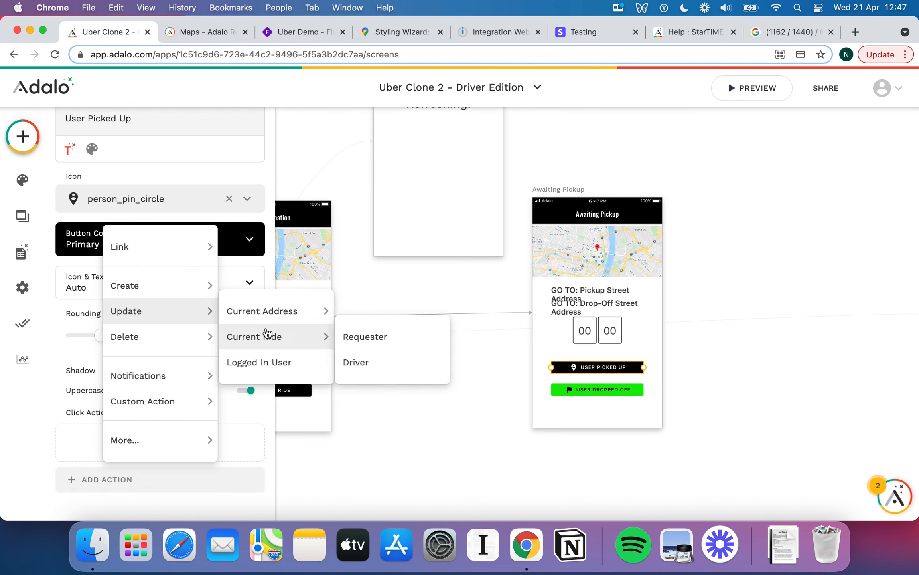
left_click(267, 333)
scroll(165, 383, "down", 3)
scroll(163, 384, "down", 3)
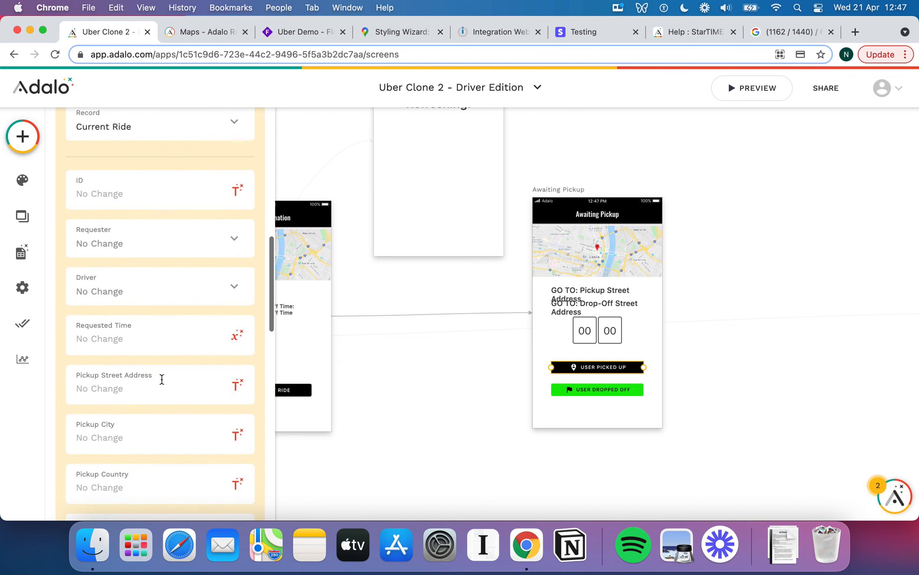
scroll(159, 334, "down", 7)
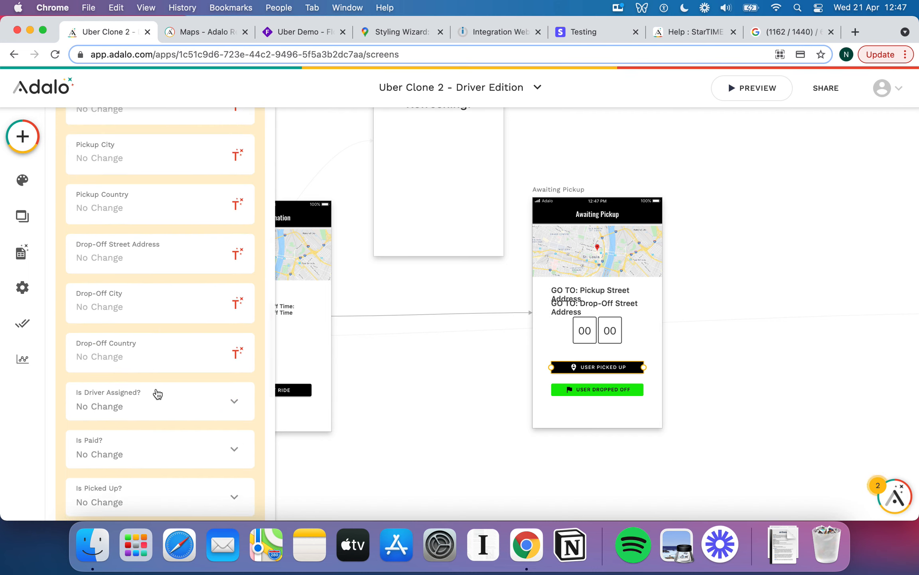
scroll(155, 389, "down", 3)
scroll(158, 394, "down", 1)
left_click(150, 351)
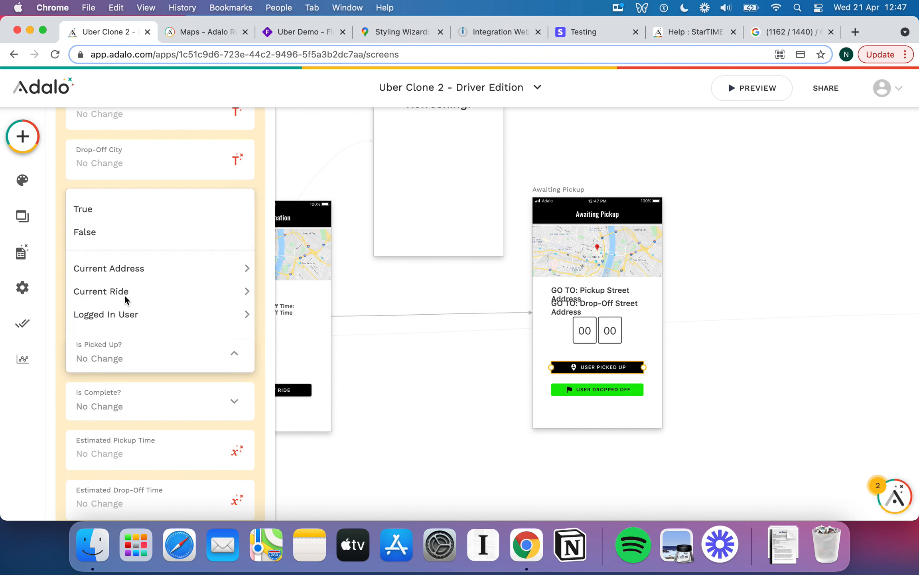
left_click(90, 210)
scroll(183, 417, "down", 4)
scroll(154, 483, "down", 4)
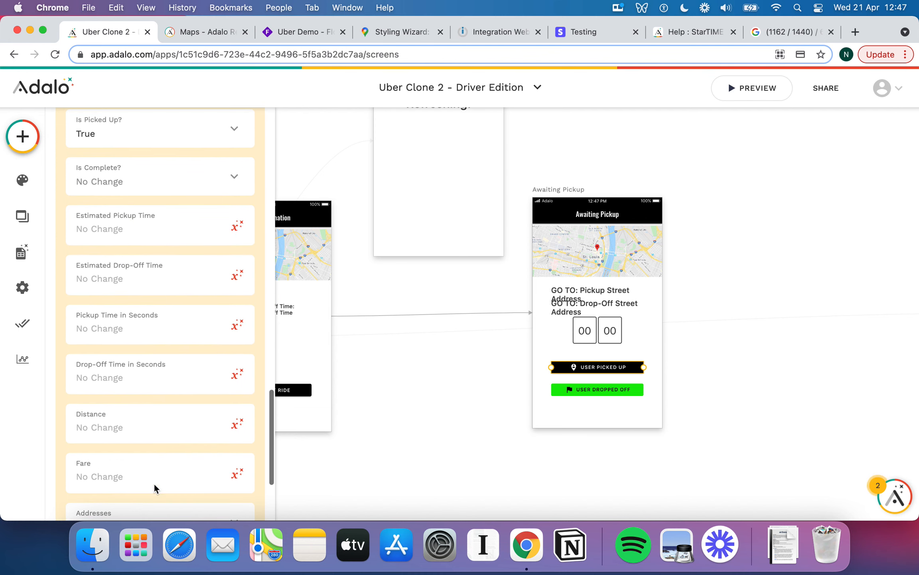
left_click(227, 441)
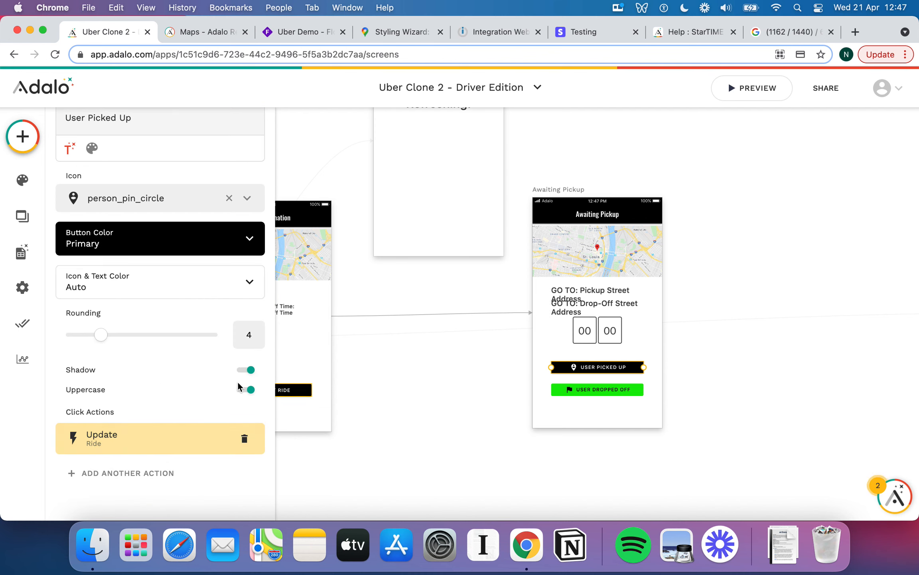
Add a second action linking User Picked Up to Refresh Screen with transition None
left_click(151, 479)
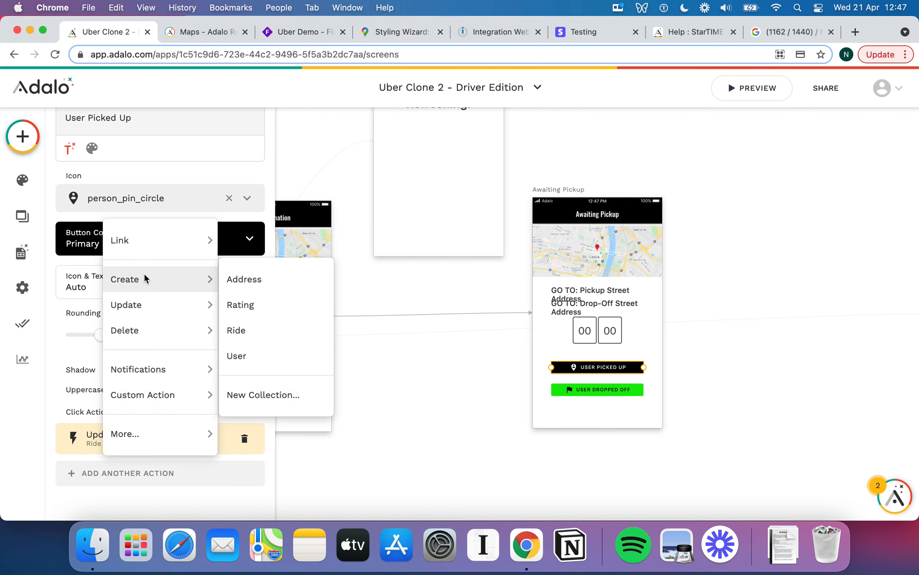
mouse_move(171, 242)
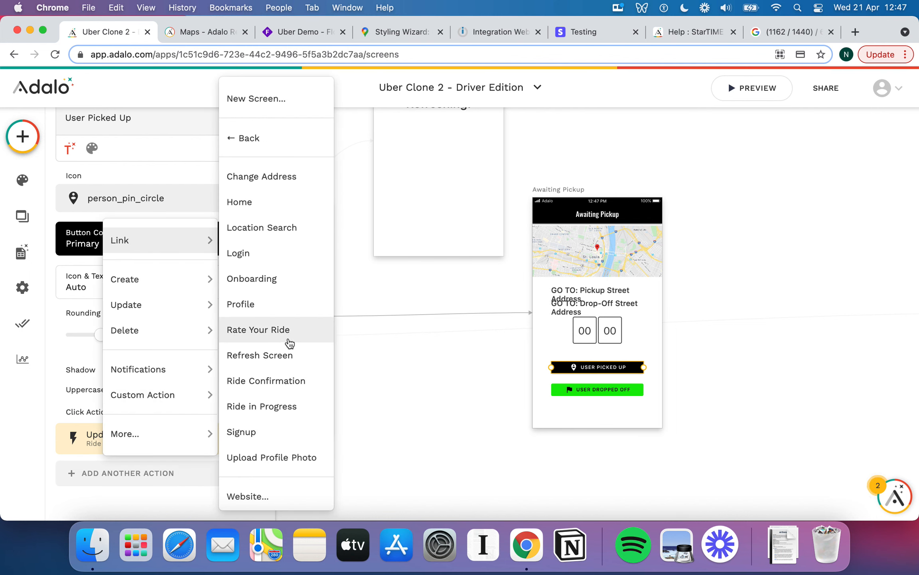
left_click(287, 356)
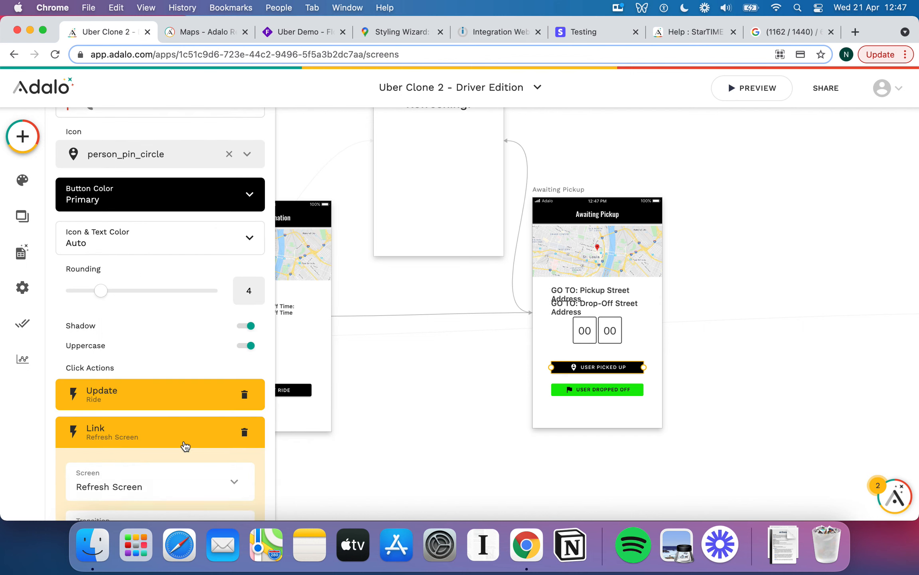
left_click(103, 365)
left_click(108, 417)
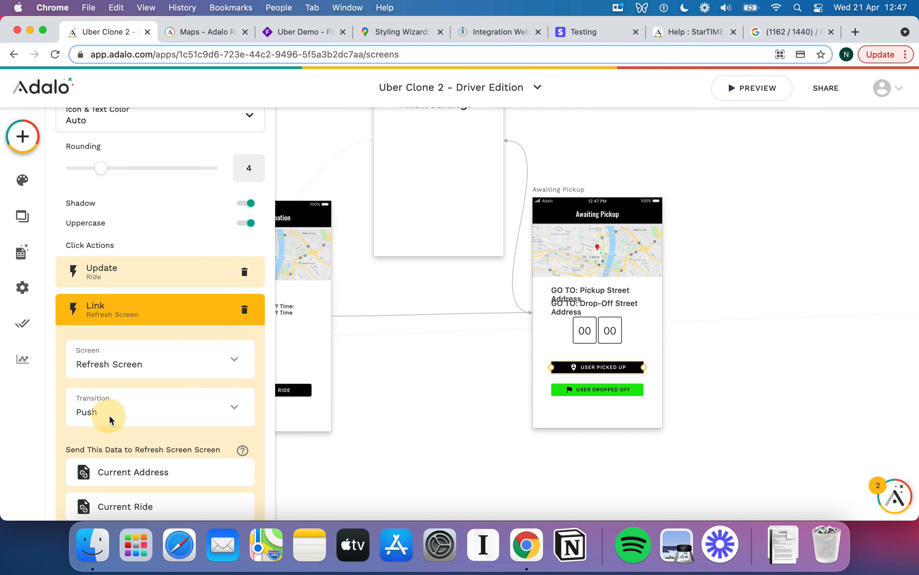
left_click(109, 415)
left_click(109, 156)
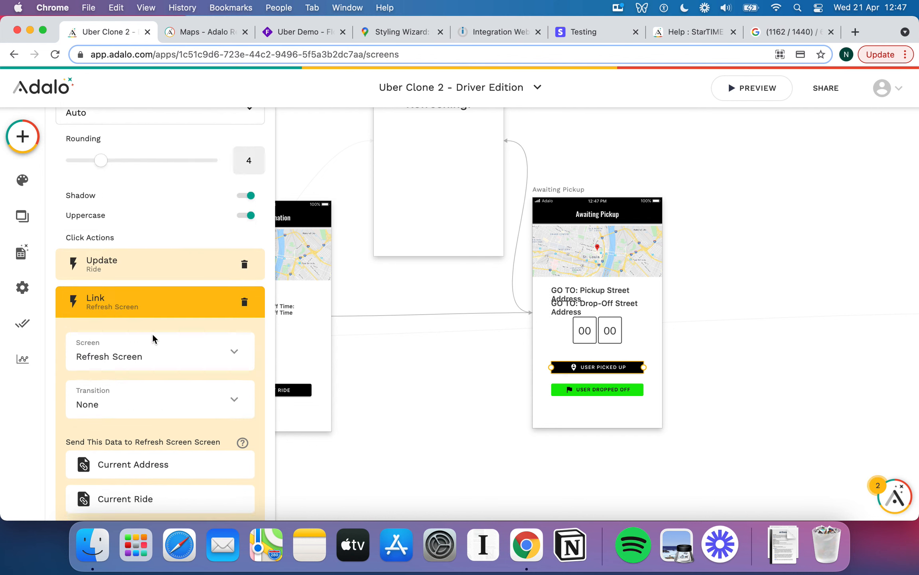
scroll(152, 332, "down", 3)
left_click(212, 435)
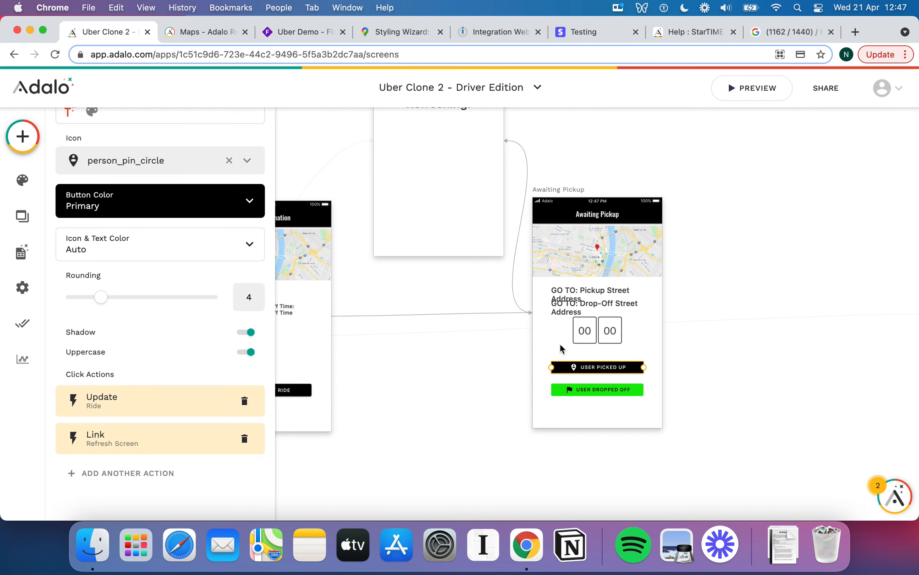
left_click(602, 338)
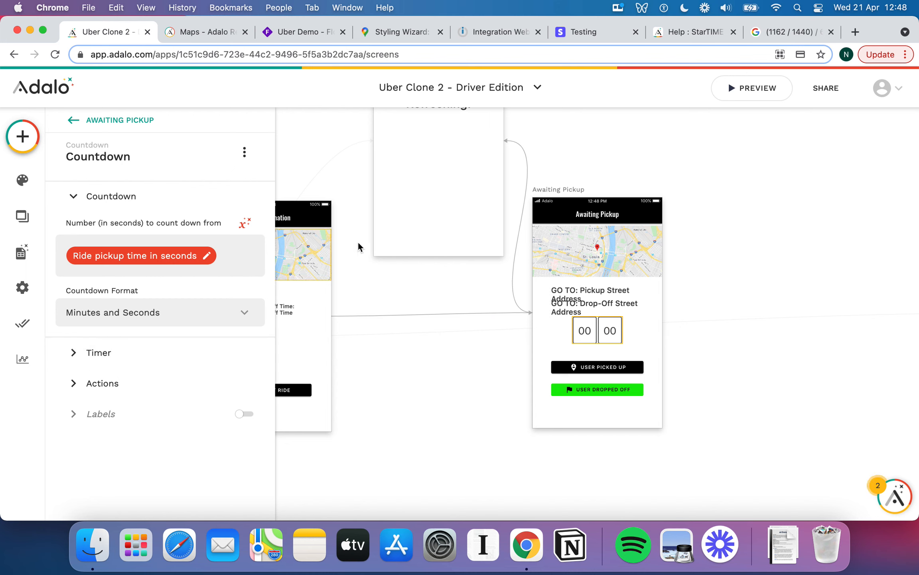
Check the countdown's starting Number (in seconds) value, then close its properties
left_click(654, 357)
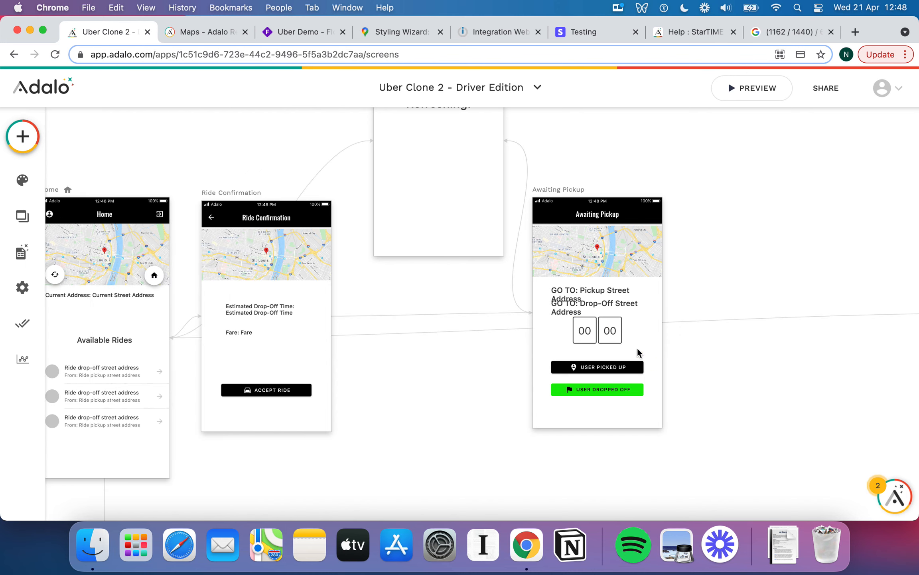
left_click(602, 332)
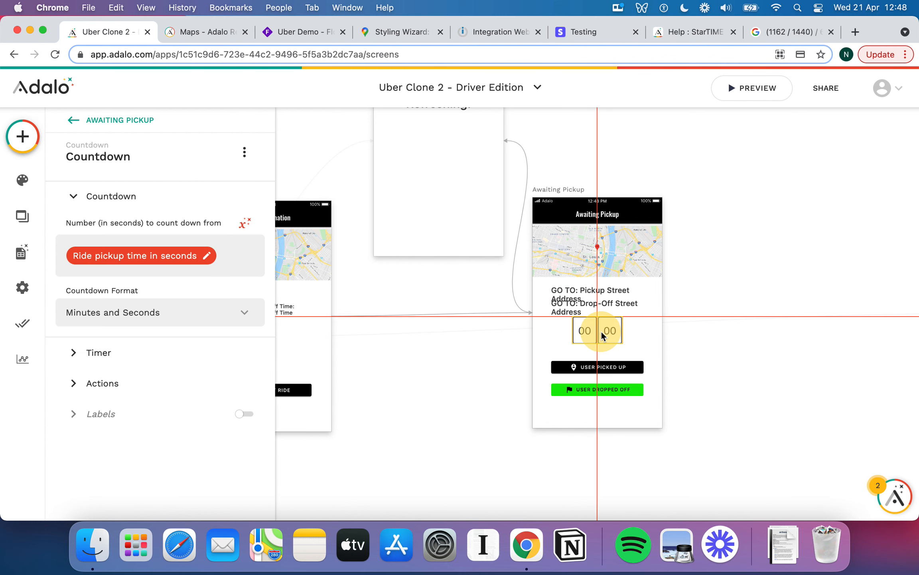
left_click(234, 257)
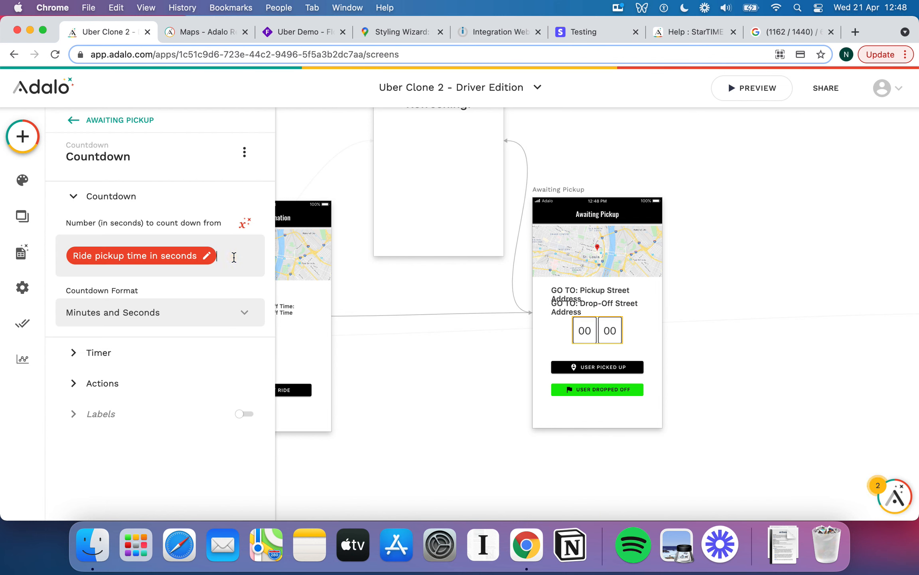
left_click(641, 340)
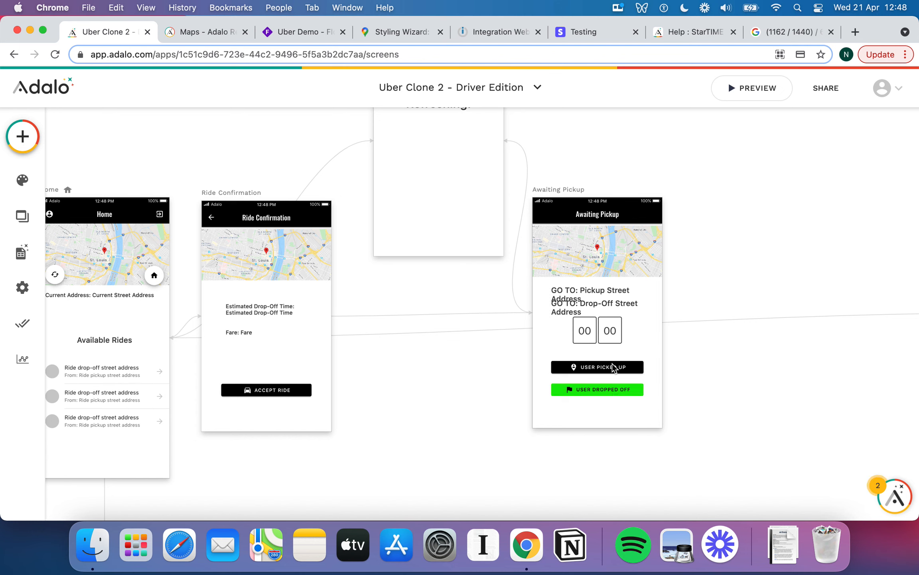
Add an Update Current Ride action to the User Dropped Off button
left_click(615, 389)
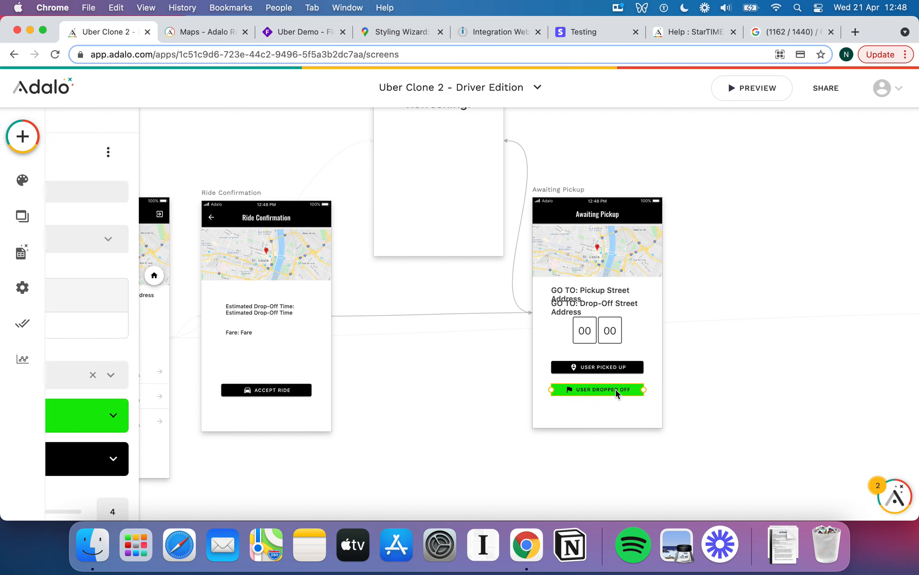
scroll(168, 353, "down", 5)
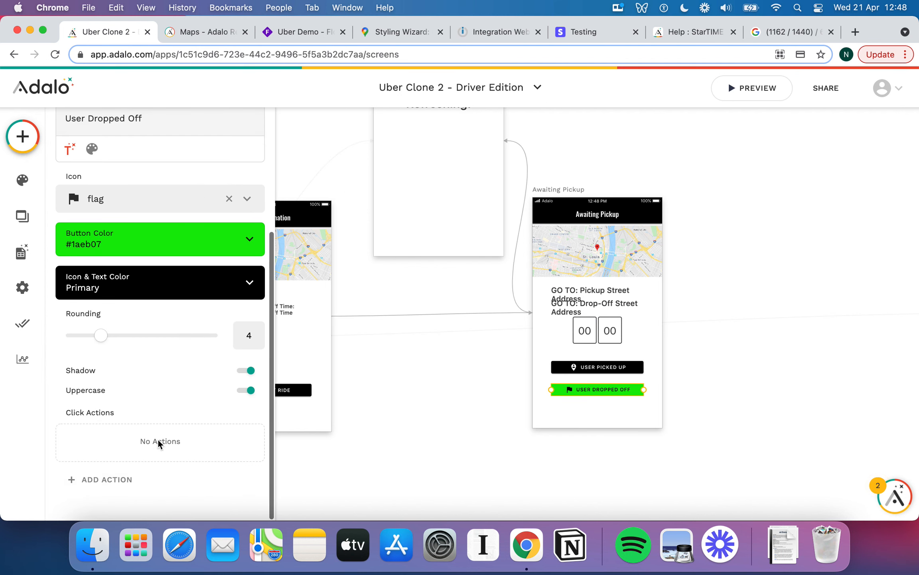
left_click(120, 480)
mouse_move(158, 311)
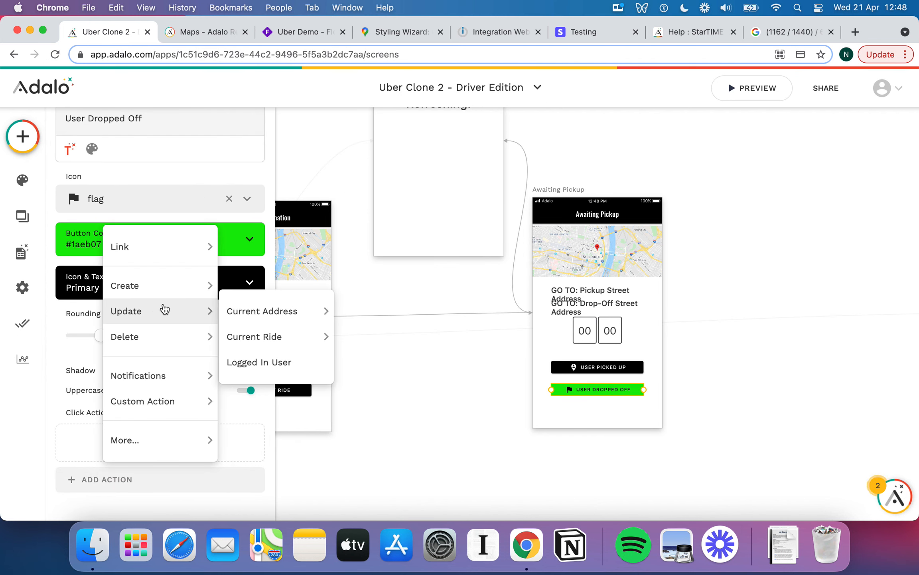
mouse_move(159, 254)
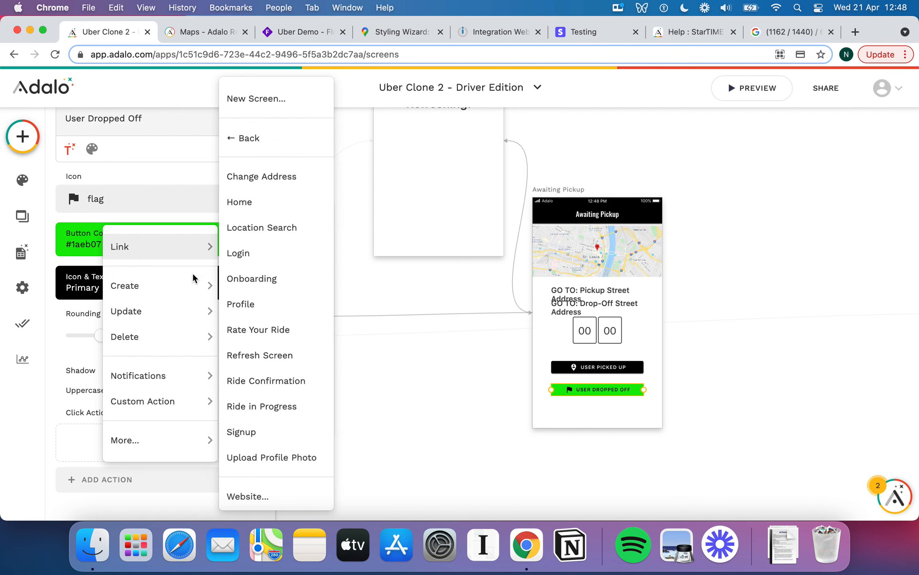
mouse_move(190, 311)
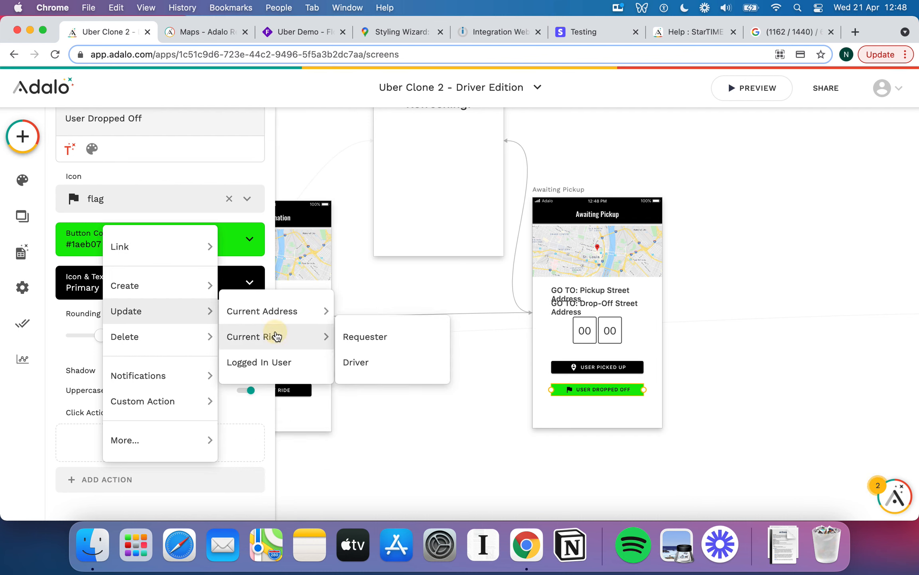
left_click(276, 336)
Set the update's Is Complete? field to True and deselect the button
scroll(129, 393, "down", 10)
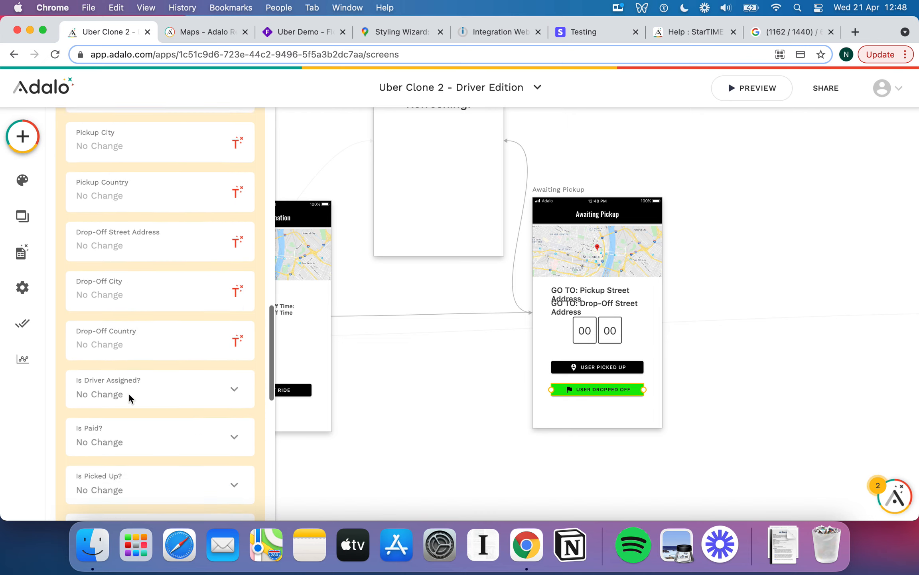
scroll(128, 393, "down", 5)
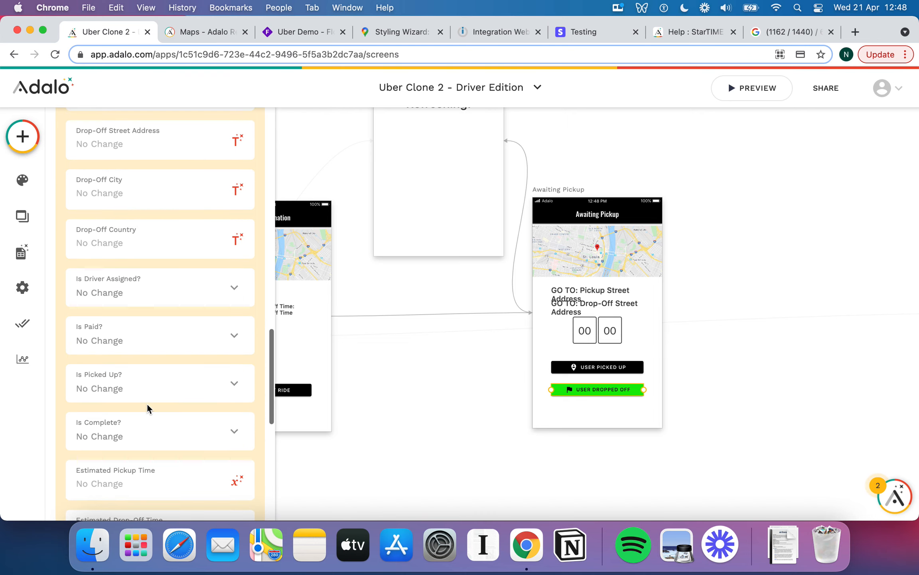
left_click(167, 318)
left_click(96, 180)
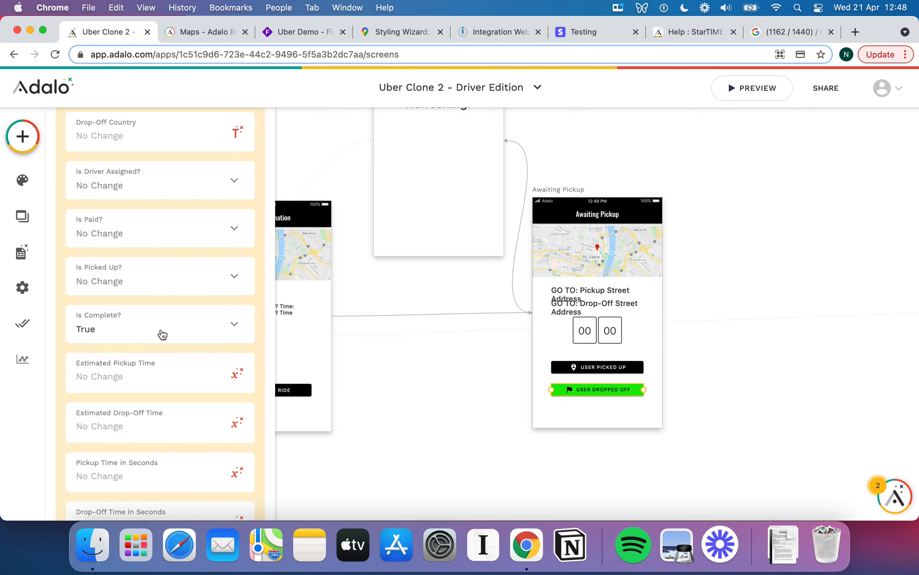
scroll(162, 334, "down", 6)
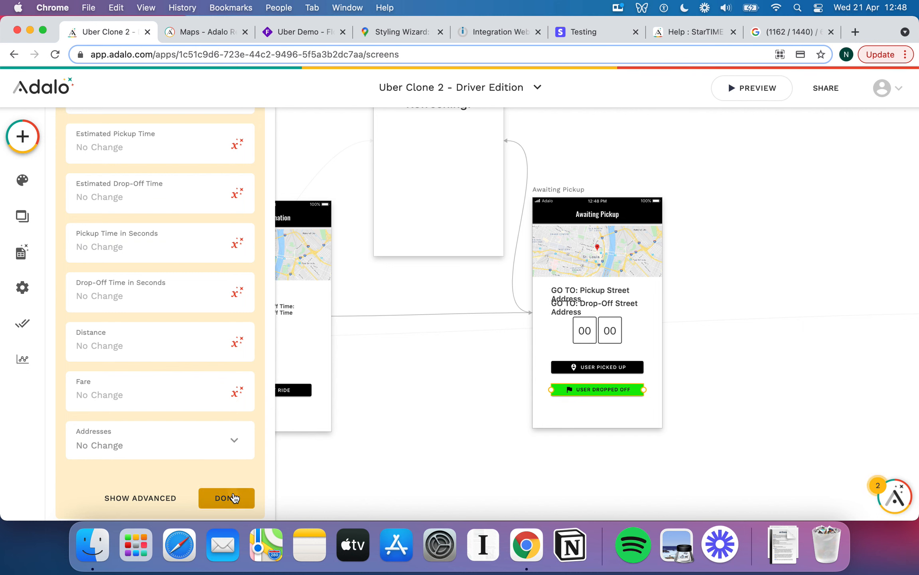
left_click(234, 498)
left_click(733, 330)
scroll(733, 332, "down", 4)
scroll(733, 332, "right", 2)
Place Rate Your Ride beside Awaiting Pickup and link User Dropped Off to it
left_click_drag(863, 244, 723, 268)
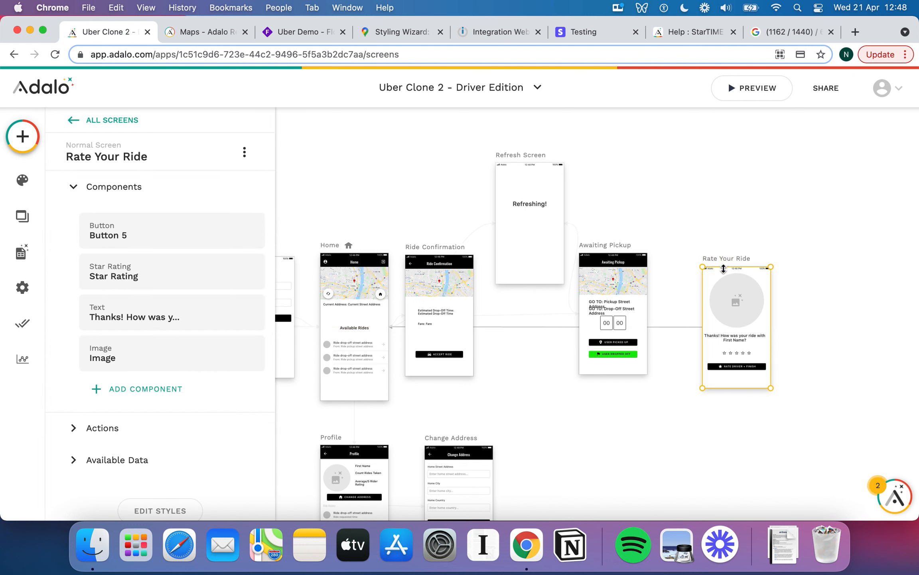
left_click(616, 353)
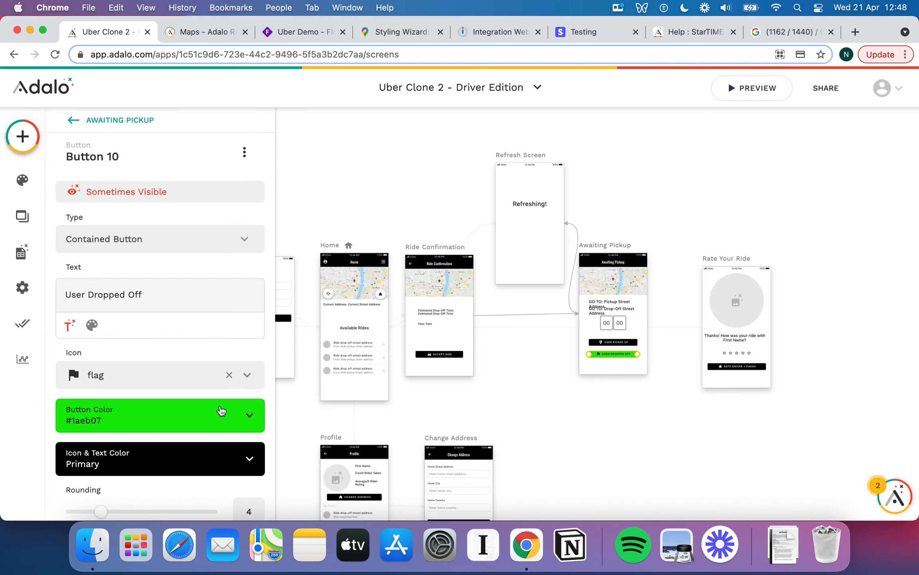
scroll(199, 411, "down", 5)
left_click(158, 472)
mouse_move(167, 240)
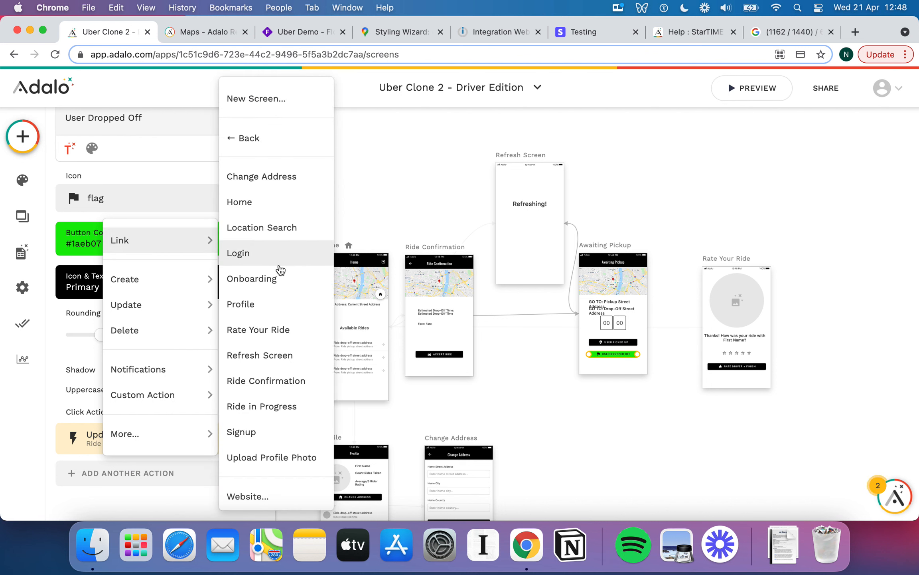
left_click(277, 331)
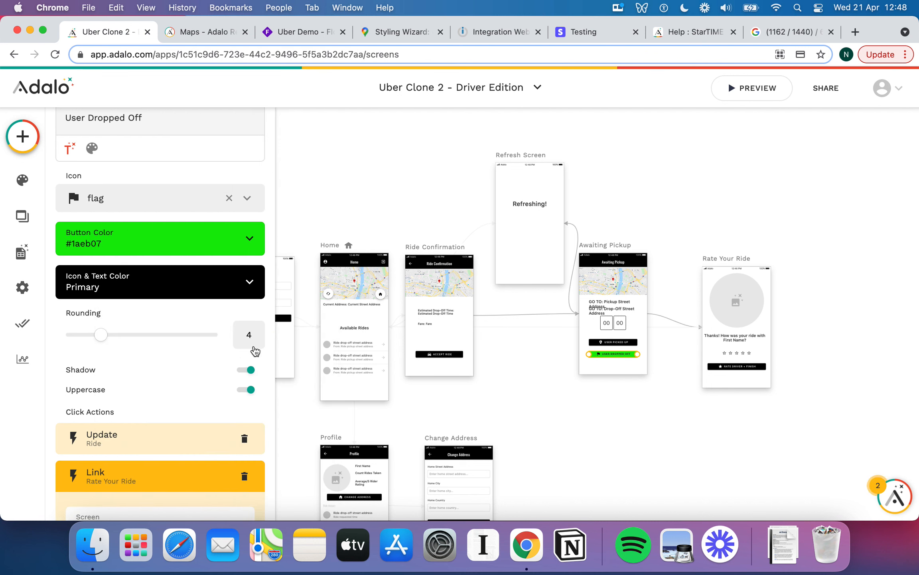
scroll(174, 386, "down", 5)
scroll(221, 475, "down", 3)
left_click(225, 493)
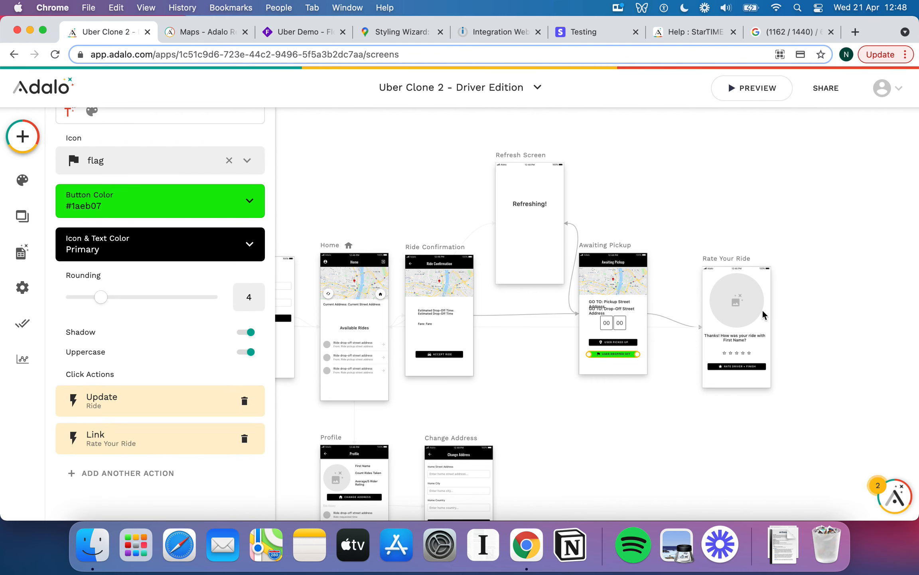
left_click(741, 353)
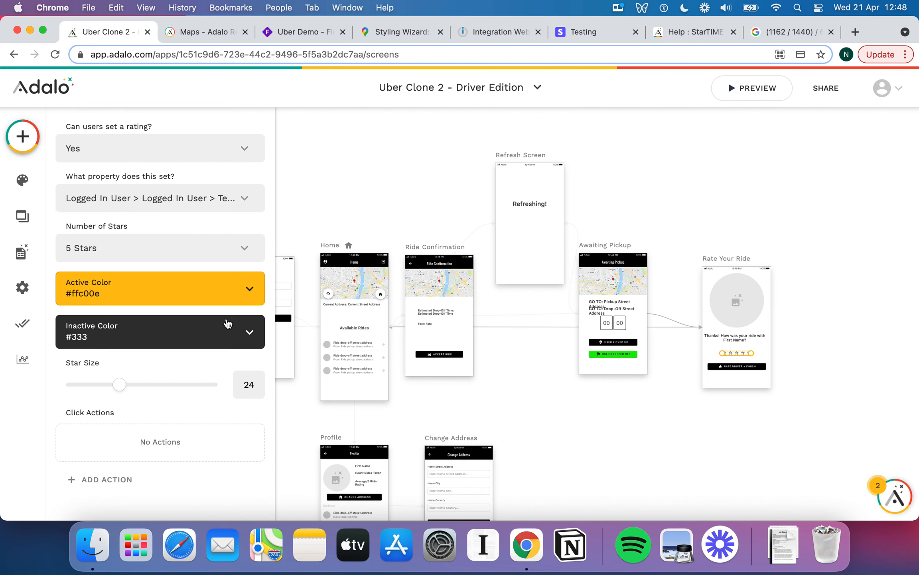
left_click(745, 367)
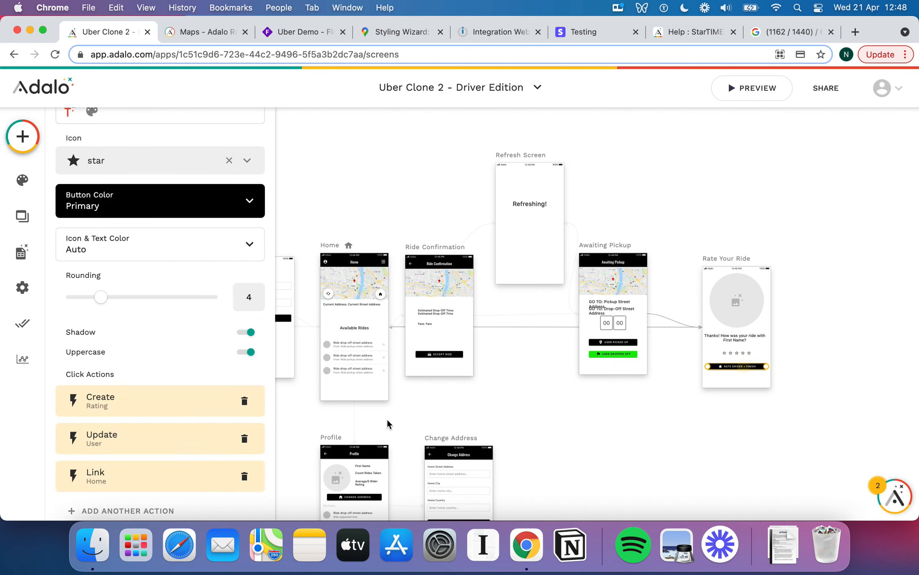
left_click(167, 445)
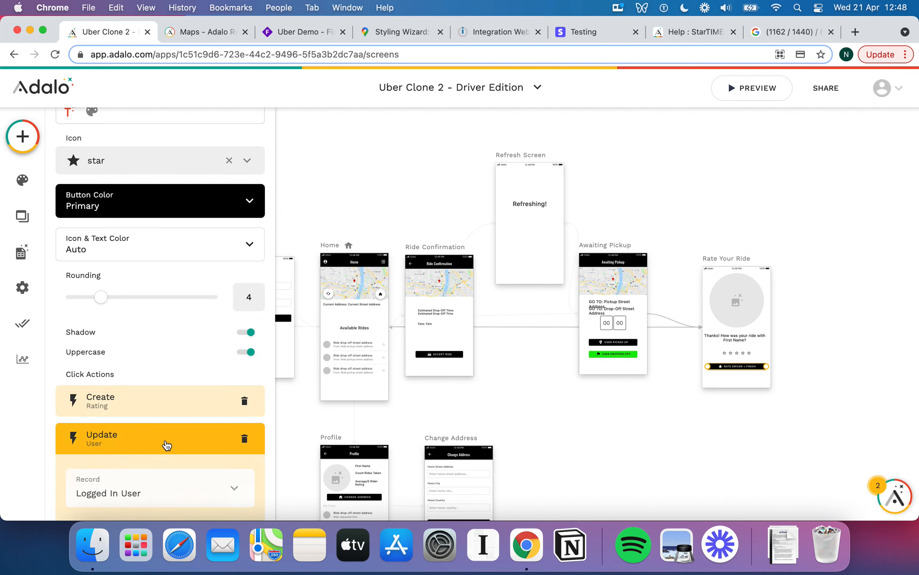
scroll(178, 417, "down", 5)
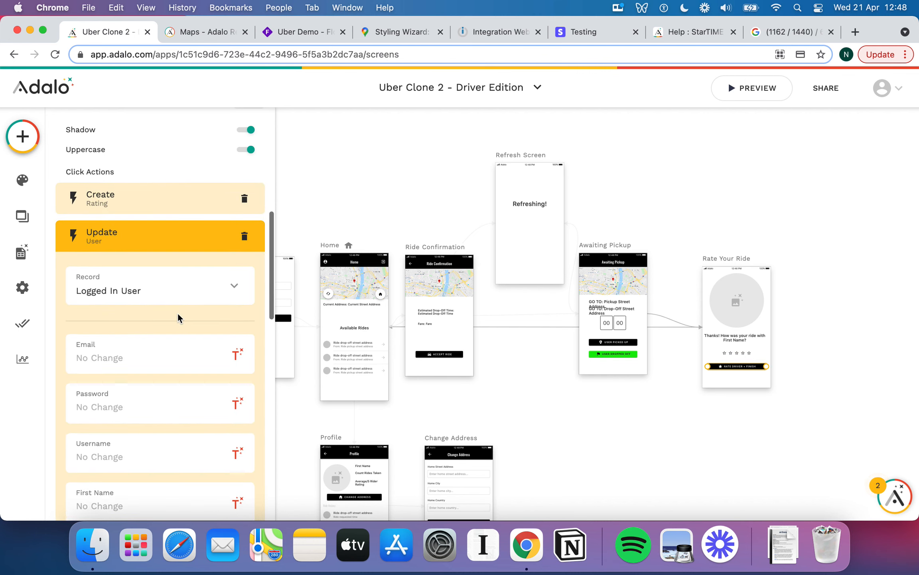
left_click(140, 195)
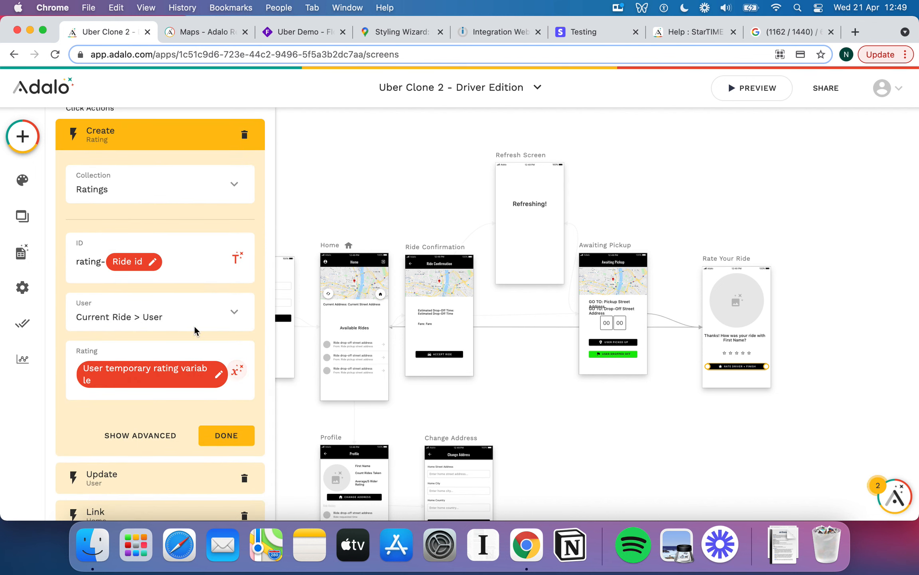
left_click(187, 322)
mouse_move(180, 269)
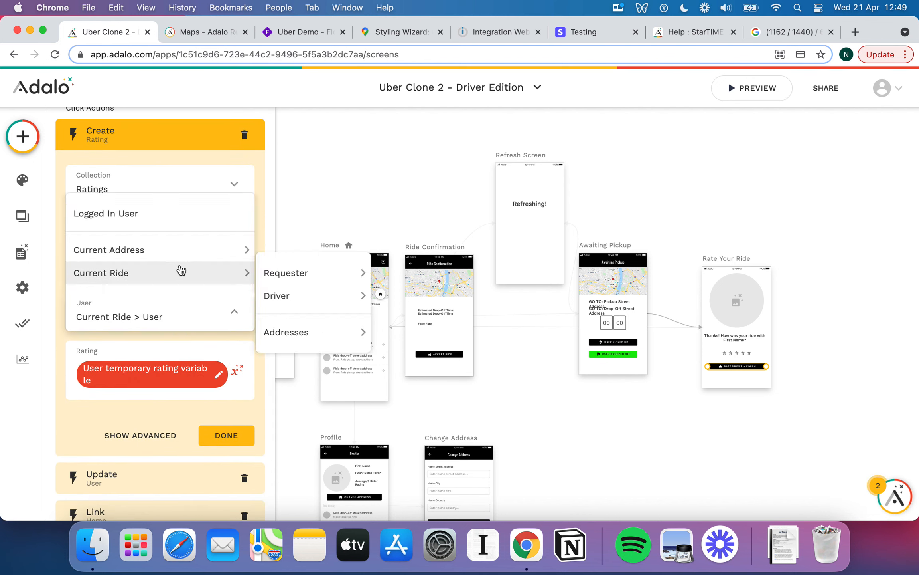
left_click(318, 273)
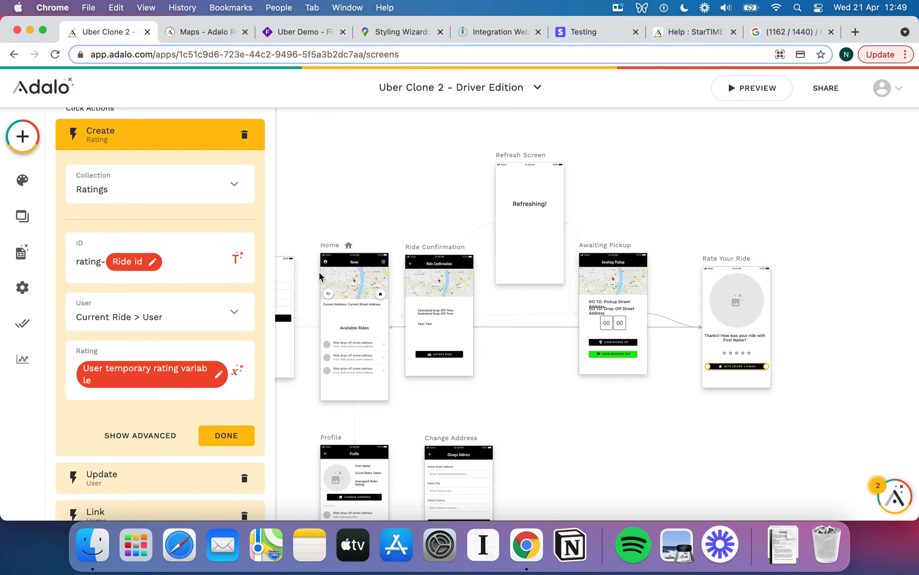
left_click(226, 436)
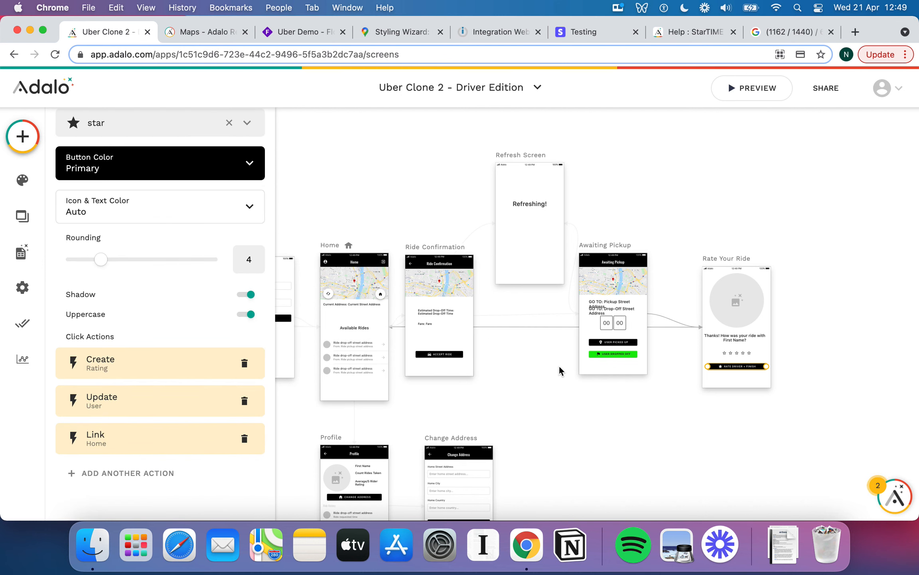
left_click(605, 408)
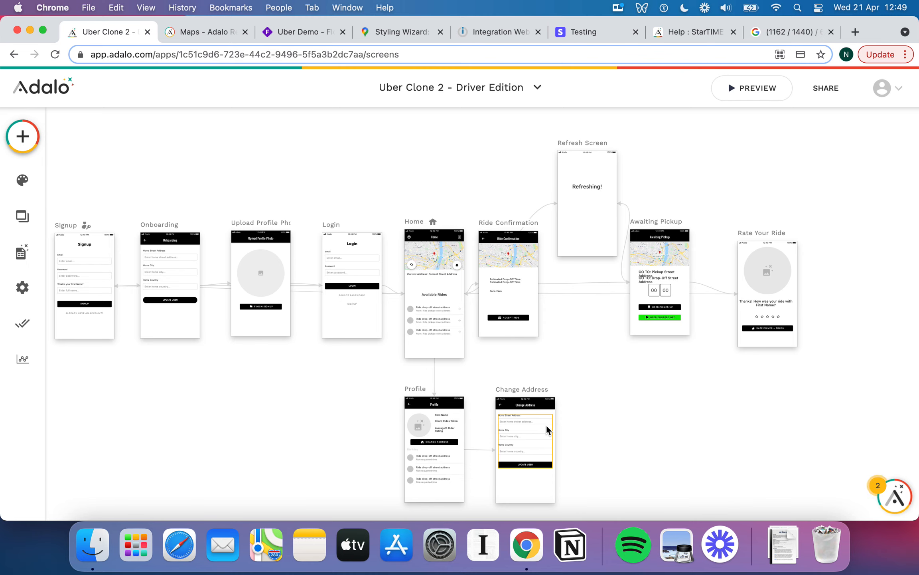
Change the Profile ride count label from 'Rides Taken' to 'Rides Given'
scroll(546, 424, "up", 5)
scroll(545, 424, "down", 2)
scroll(546, 424, "left", 2)
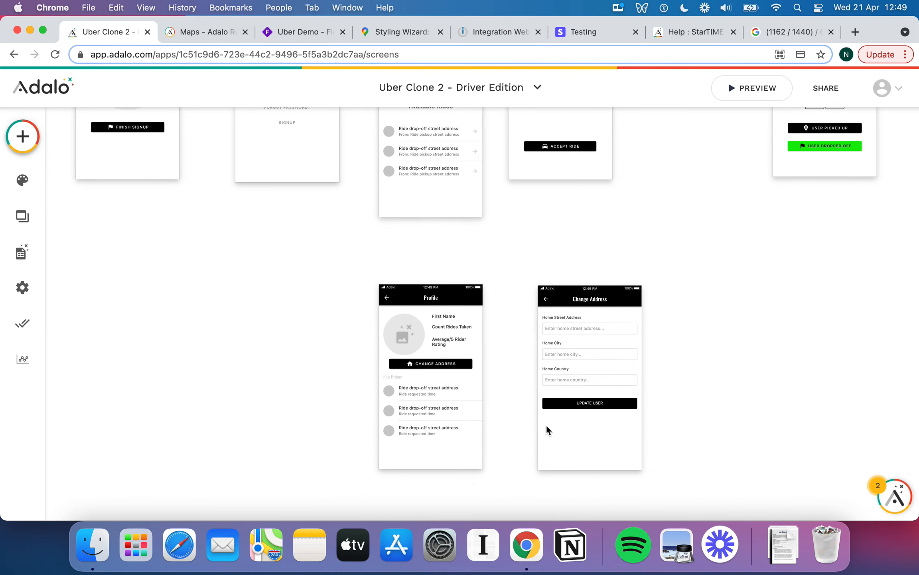
scroll(546, 425, "down", 1)
scroll(546, 425, "left", 1)
left_click(472, 311)
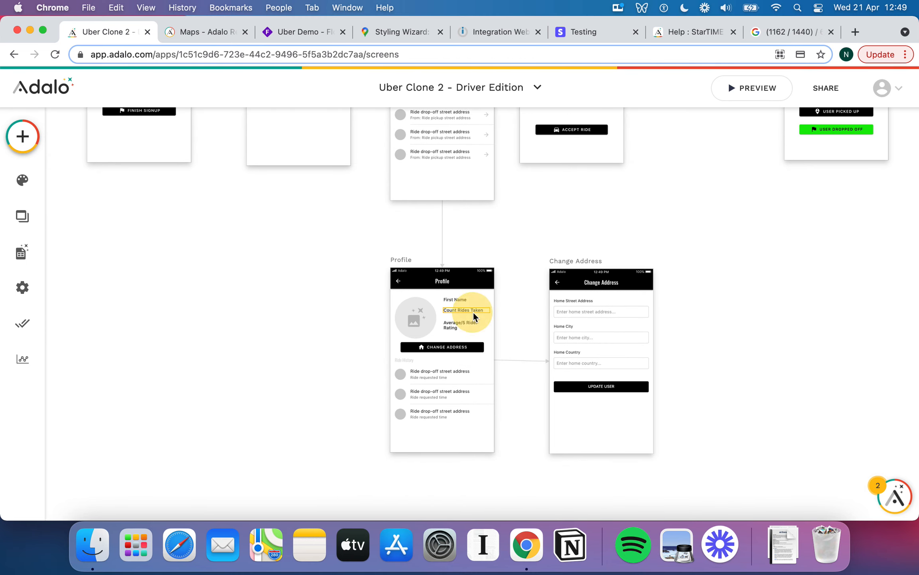
triple_click(192, 223)
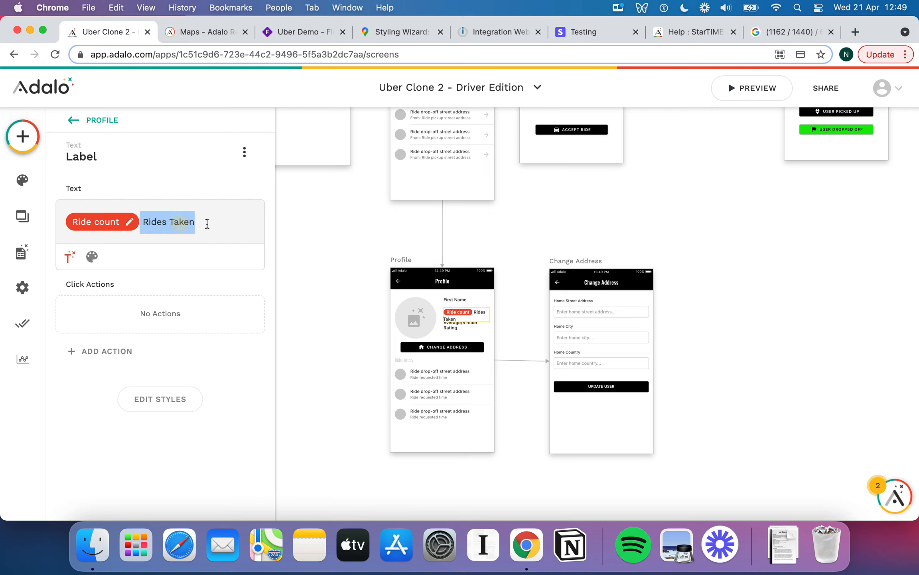
left_click(205, 222)
key("BackSpace")
key("BackSpace")
key("BackSpace")
type("Given")
Review the ride count filter, trying the driver's Email as the filter field
left_click(128, 223)
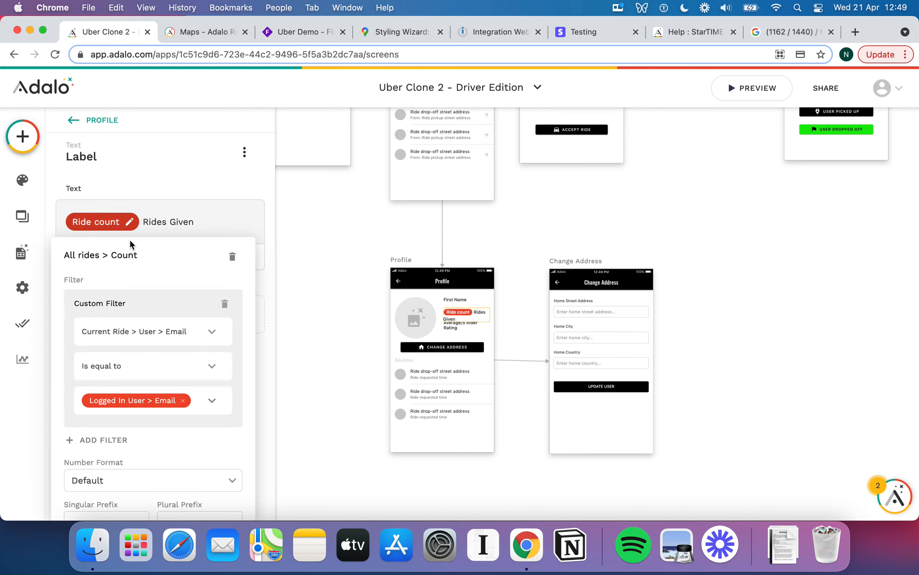
scroll(187, 340, "down", 2)
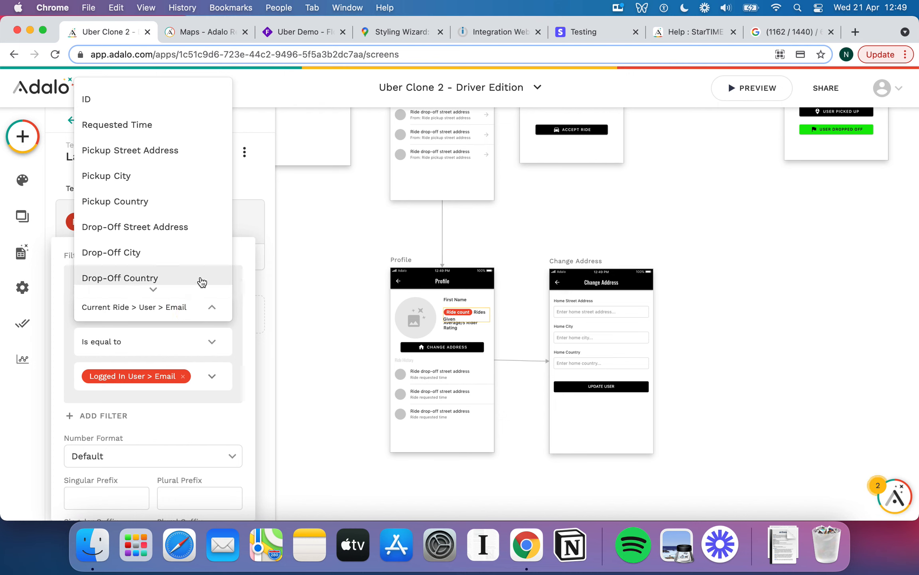
scroll(199, 280, "down", 3)
scroll(201, 281, "down", 5)
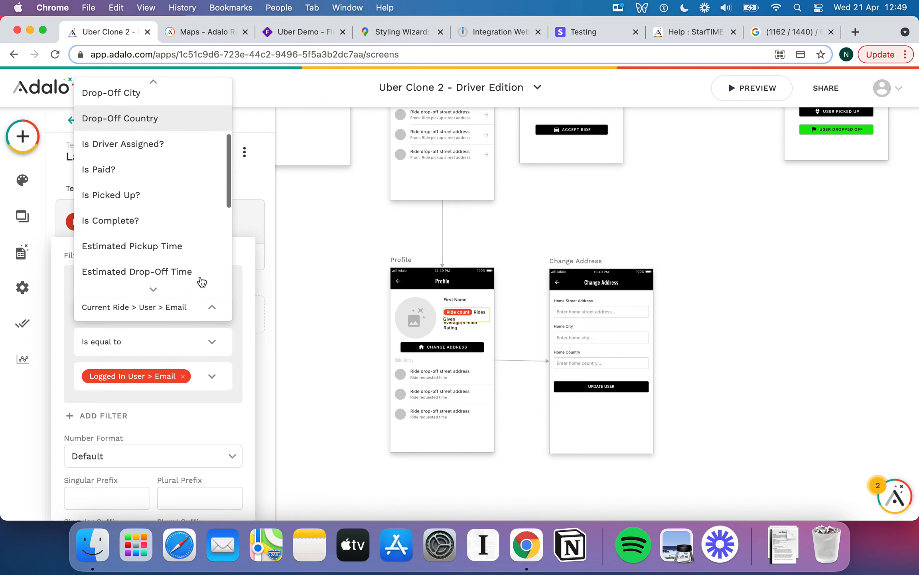
mouse_move(200, 275)
scroll(200, 274, "down", 2)
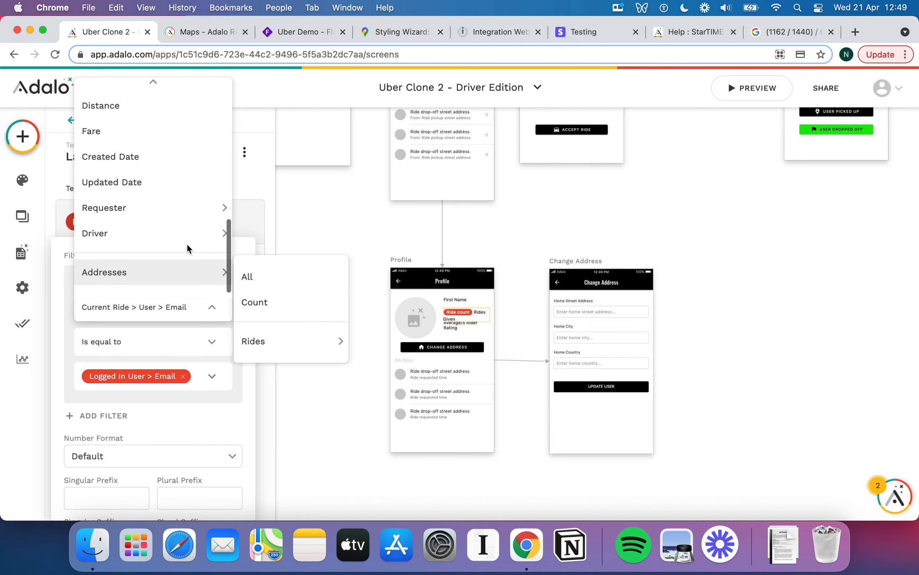
mouse_move(183, 236)
left_click(267, 101)
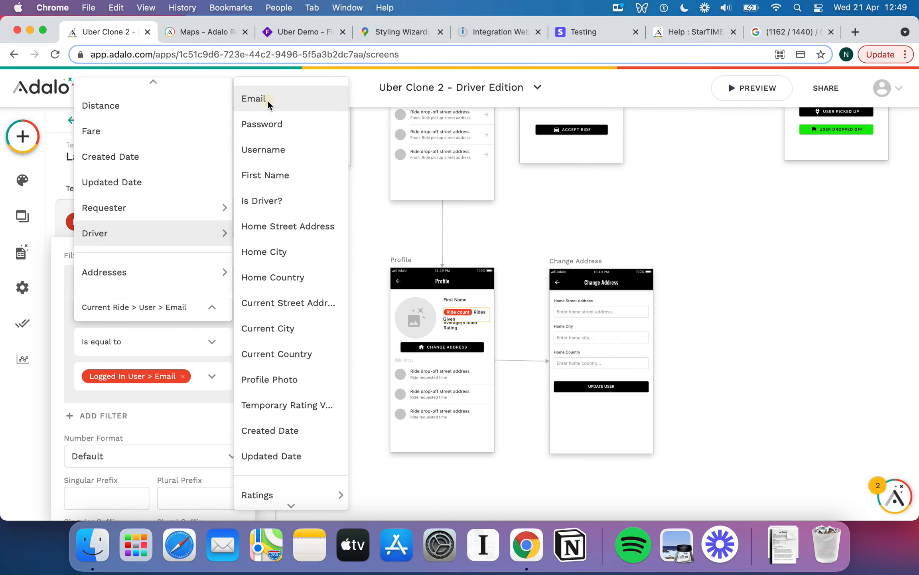
left_click(230, 197)
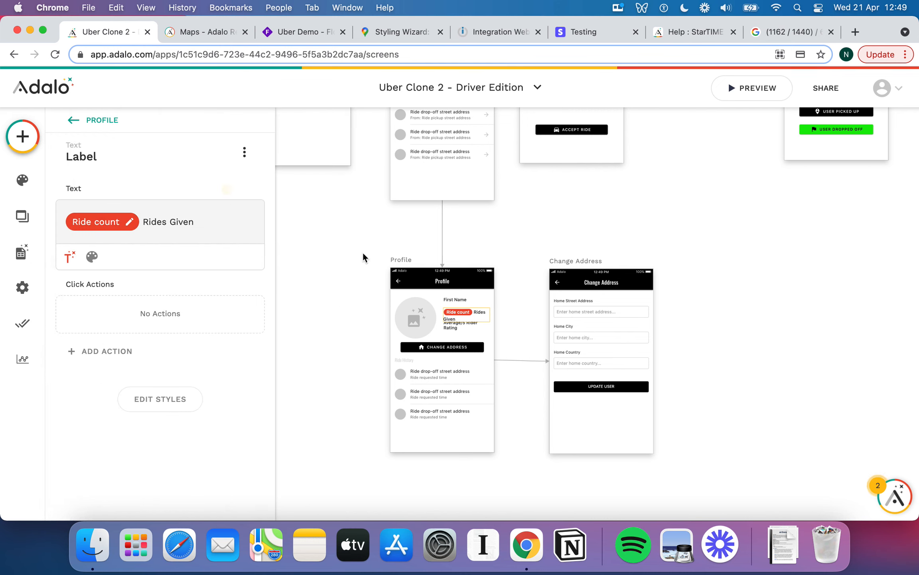
Review the average rider rating's filter fields without changes, then deselect the label
left_click(451, 325)
left_click(146, 222)
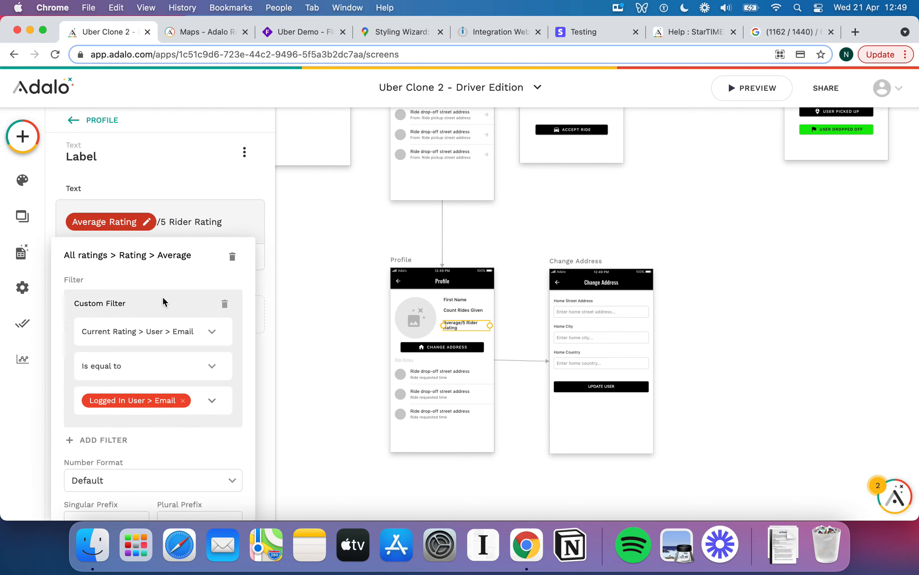
left_click(191, 336)
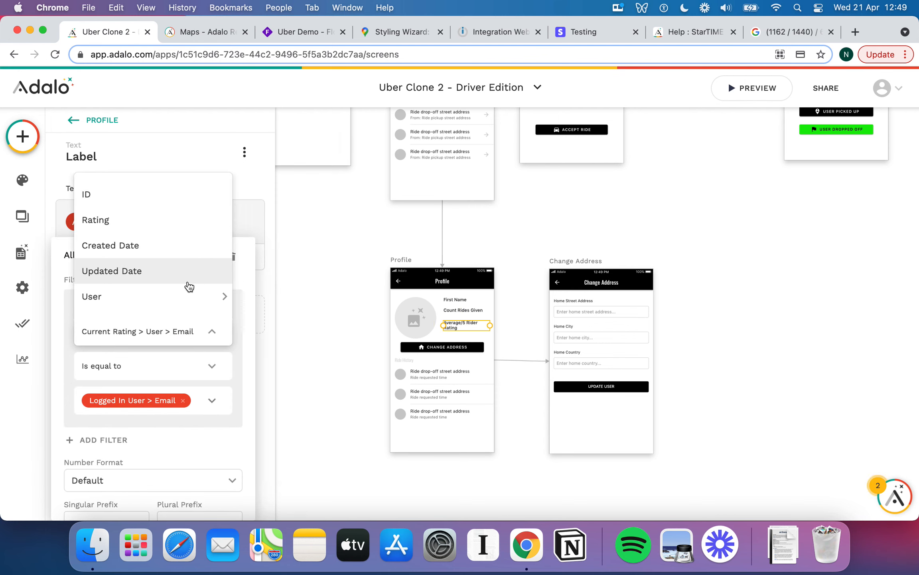
left_click(399, 232)
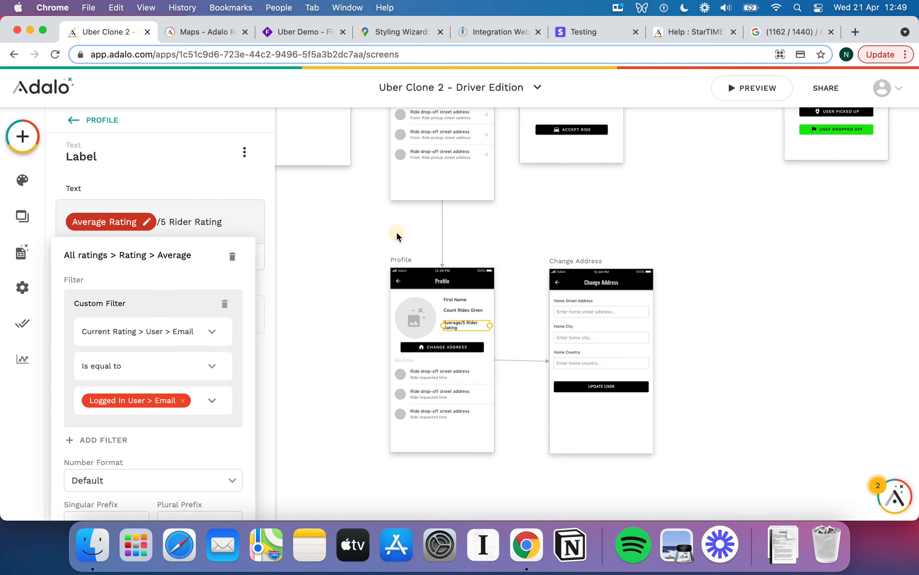
left_click(397, 231)
left_click(357, 239)
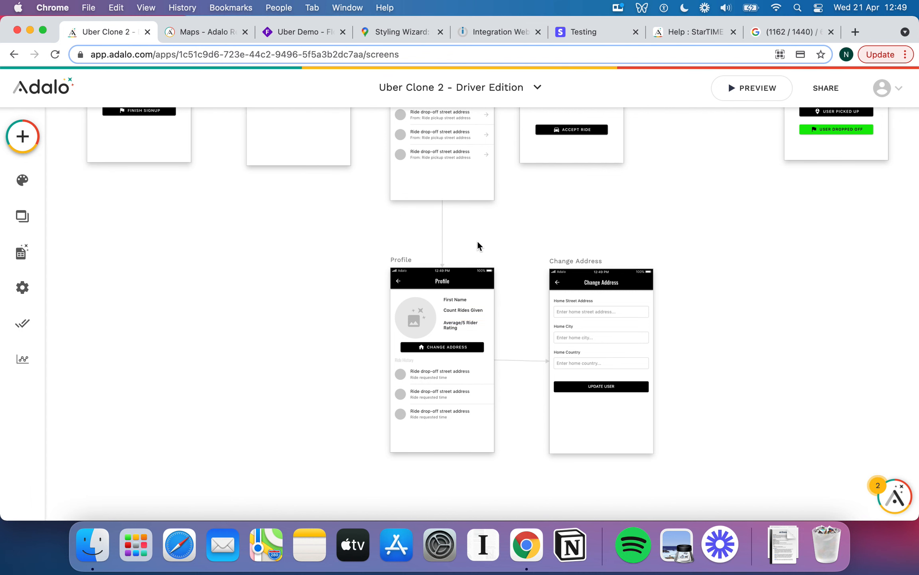
scroll(477, 239, "up", 10)
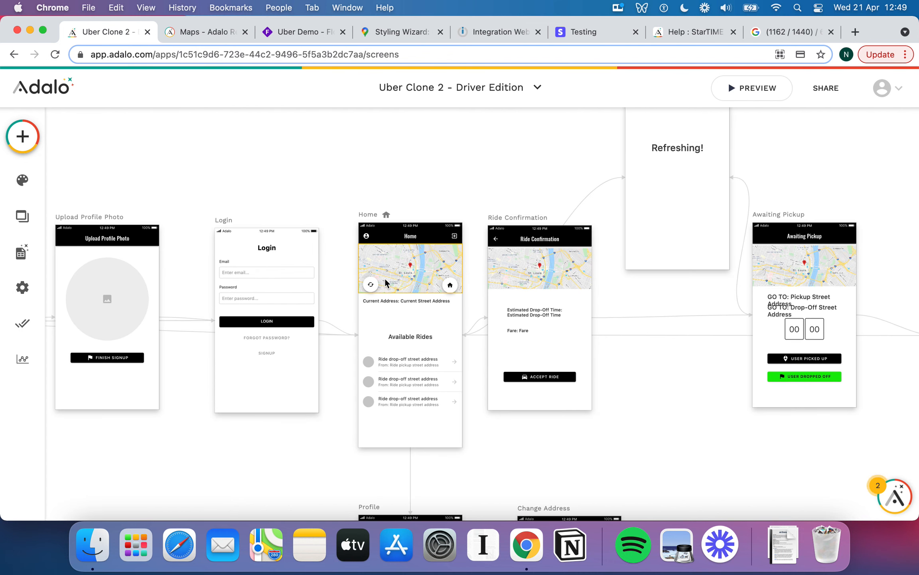
Set the Home refresh button's Refresh Screen link transition to None
left_click(371, 285)
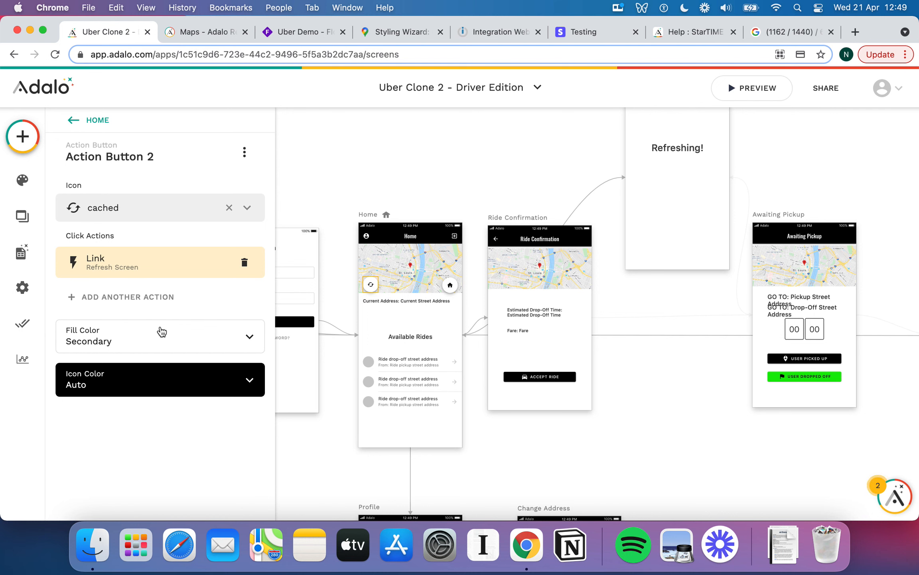
left_click(183, 272)
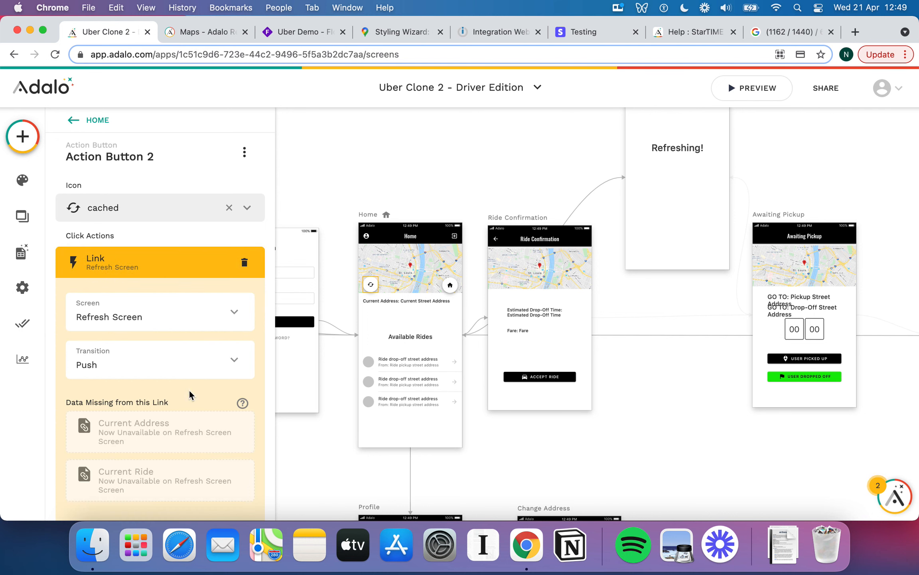
left_click(162, 351)
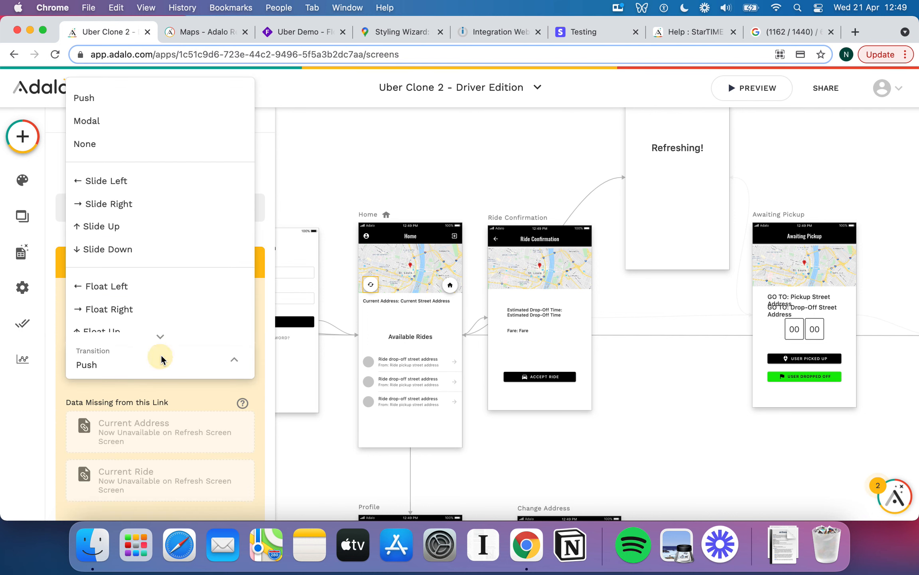
left_click(96, 145)
scroll(175, 381, "down", 5)
left_click(226, 365)
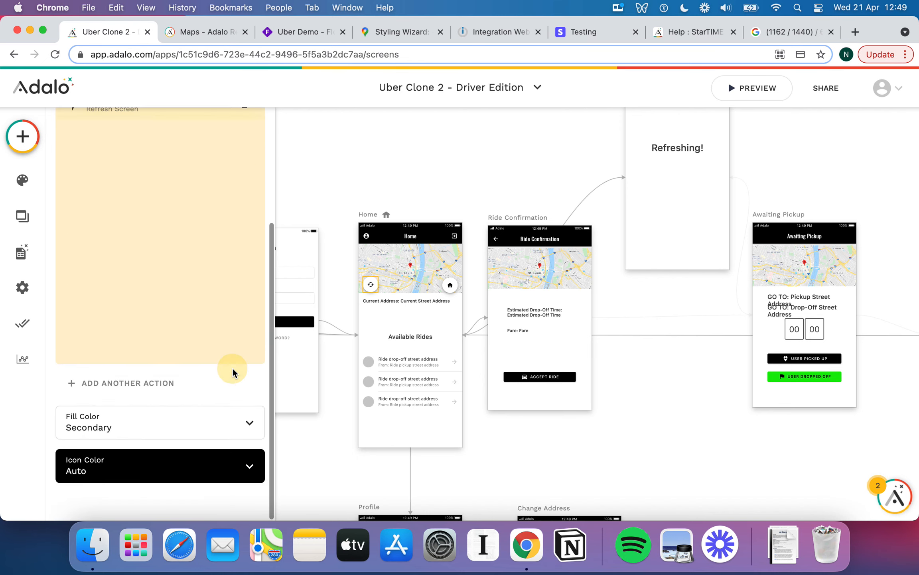
left_click(668, 307)
scroll(665, 311, "down", 5)
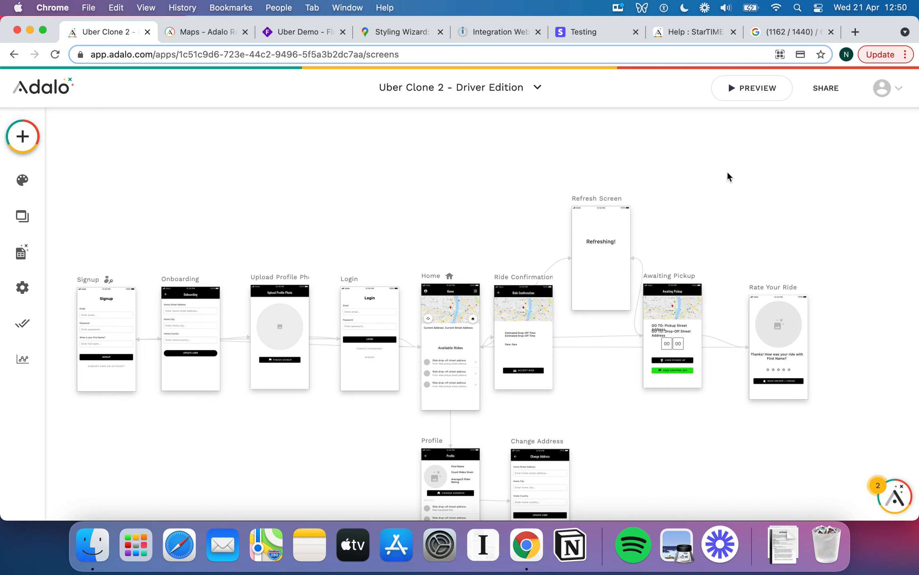
Switch to the Uber Clone 2 rider app and launch its preview
left_click(535, 96)
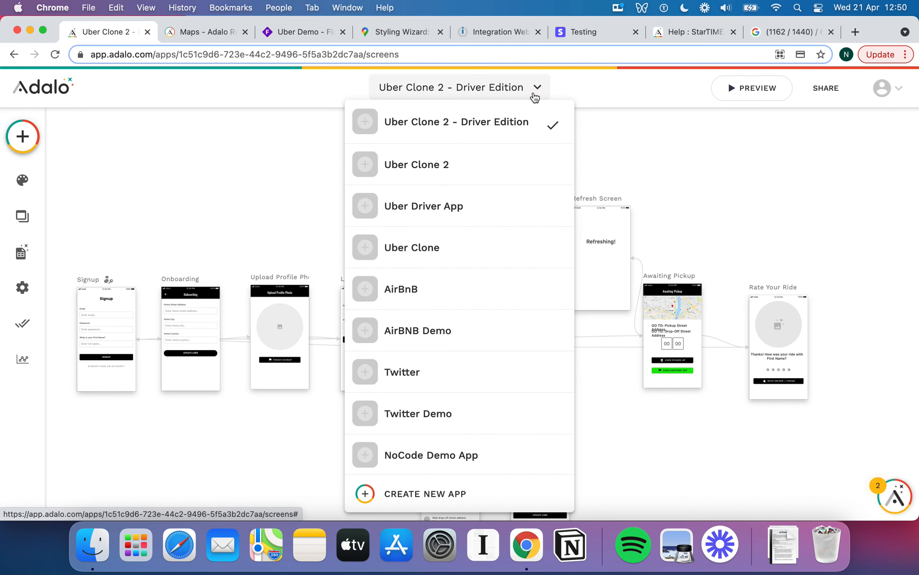
left_click(513, 165)
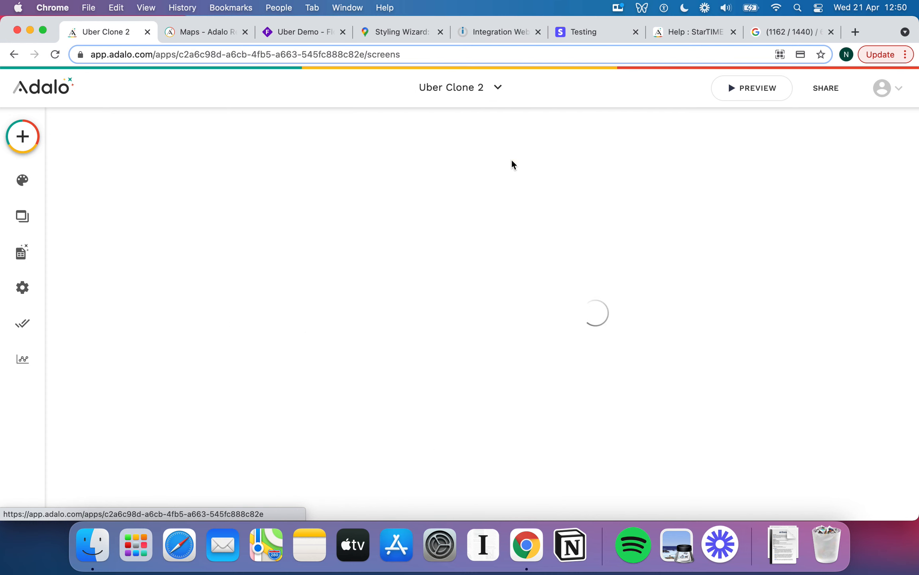
left_click(763, 96)
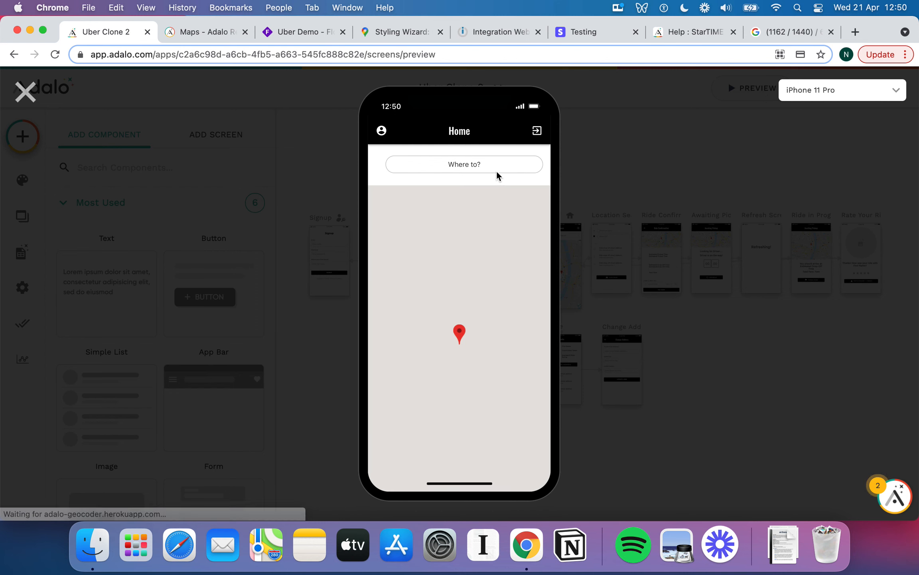
Request a ride to destination '28' and reach the Ride Confirmation card number field
left_click(491, 166)
left_click(447, 163)
type("28 Banner Street")
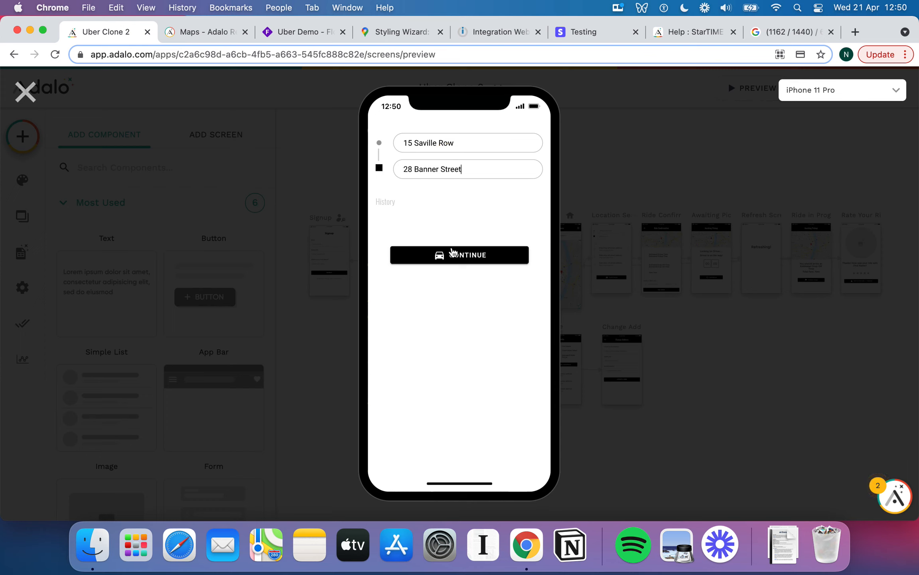
left_click(452, 252)
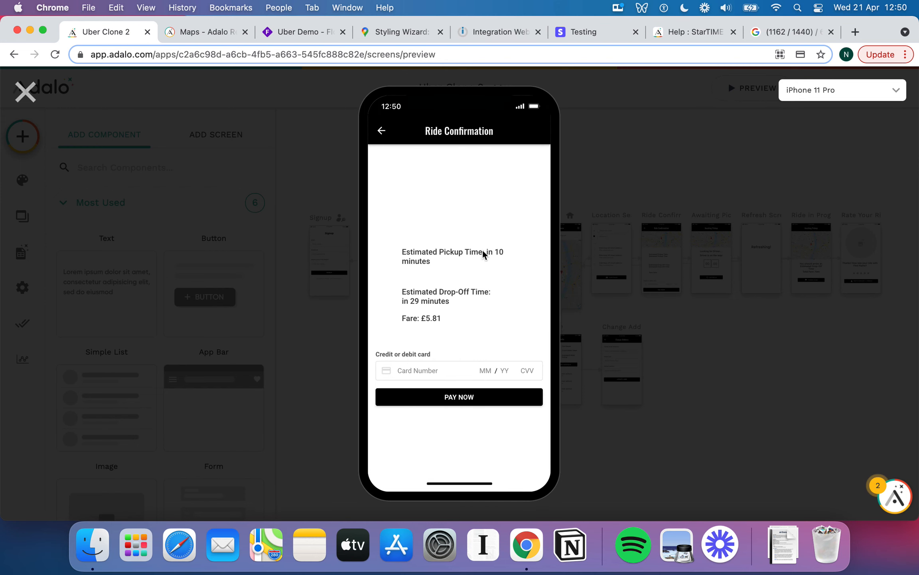
left_click(425, 368)
left_click(582, 32)
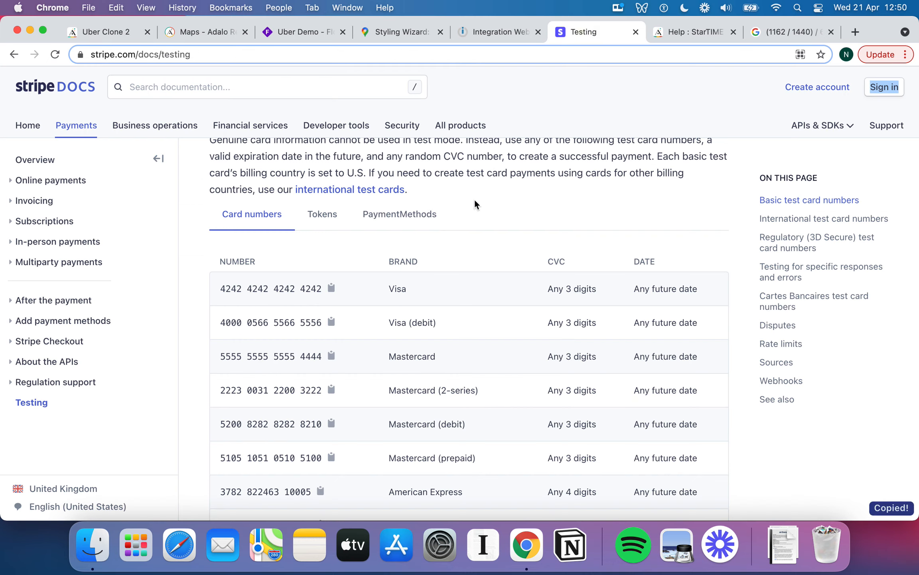
left_click(331, 288)
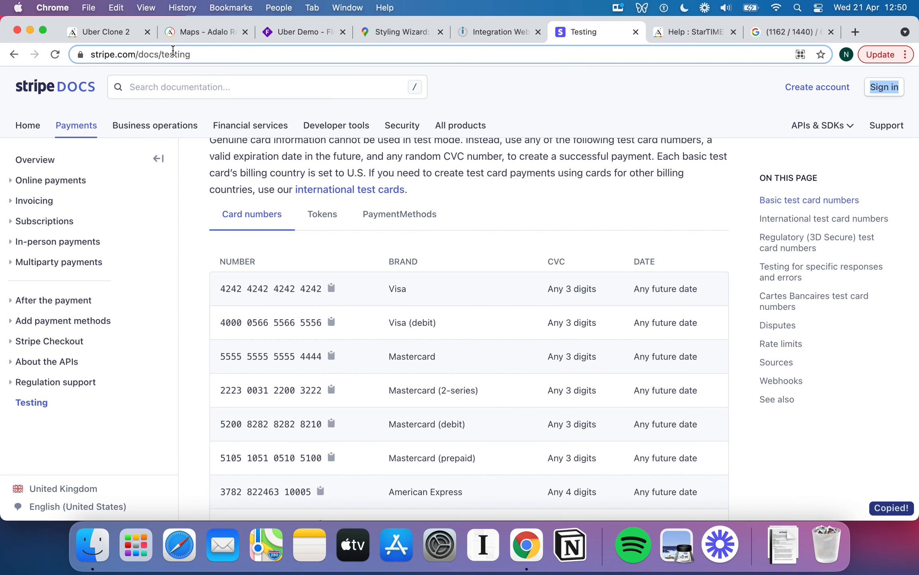
left_click(120, 37)
key("super+v")
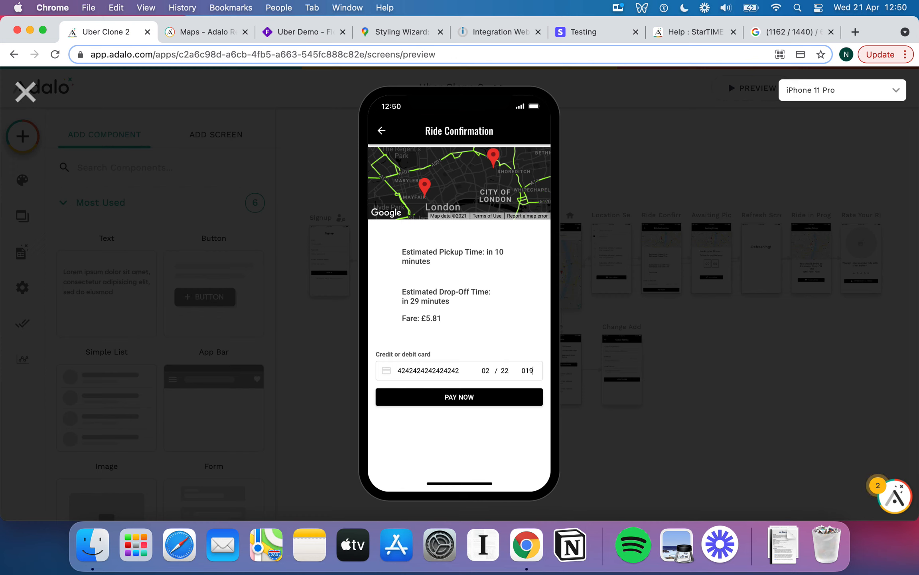
left_click(459, 397)
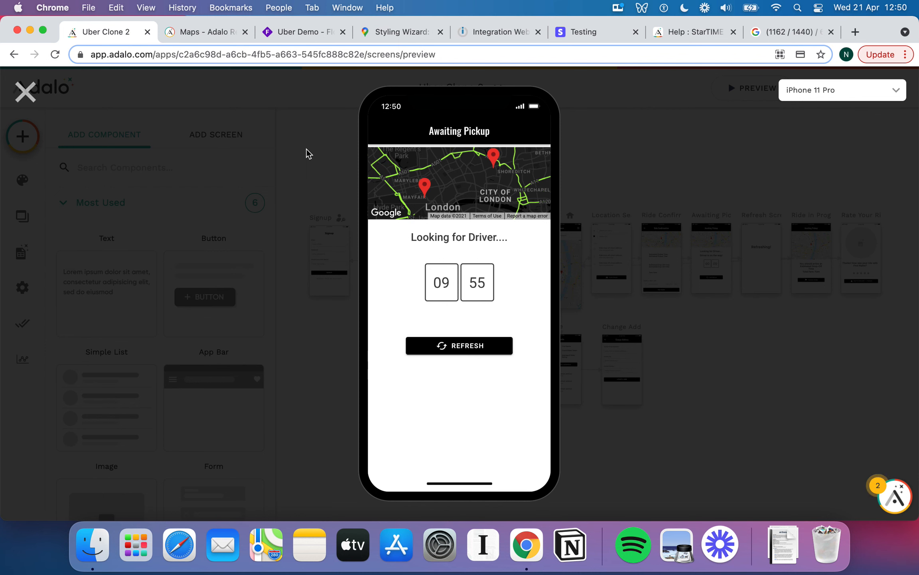
Close the rider preview and launch a preview of Uber Clone 2 - Driver Edition
left_click(36, 98)
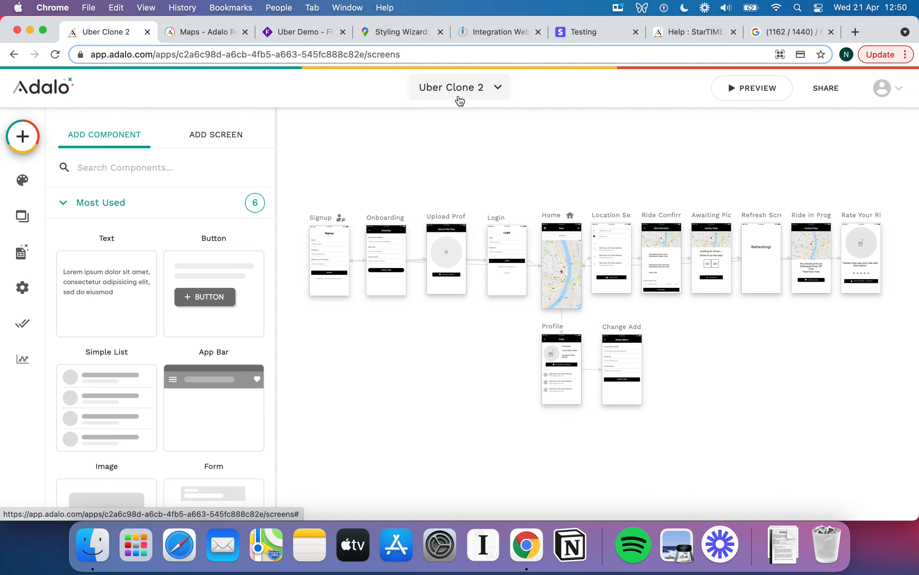
left_click(458, 96)
left_click(463, 163)
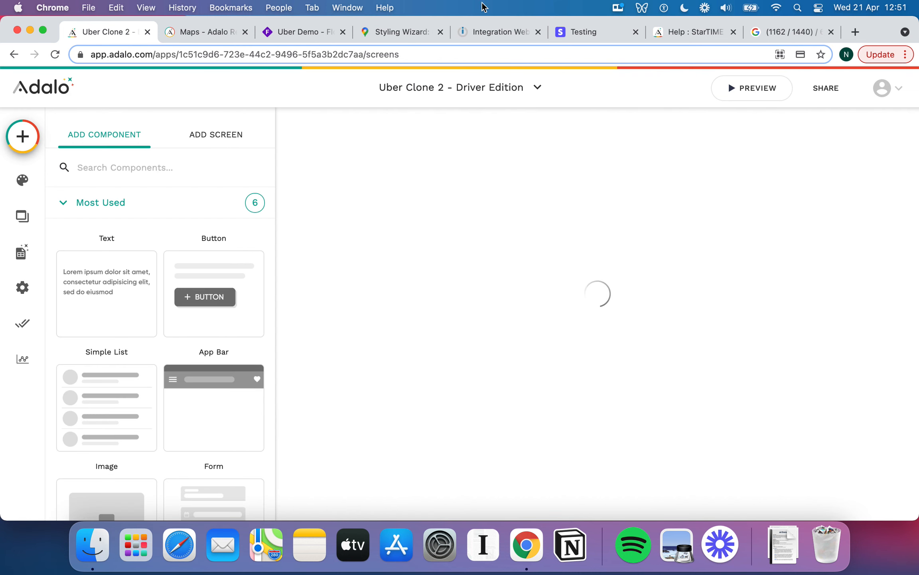
left_click(755, 98)
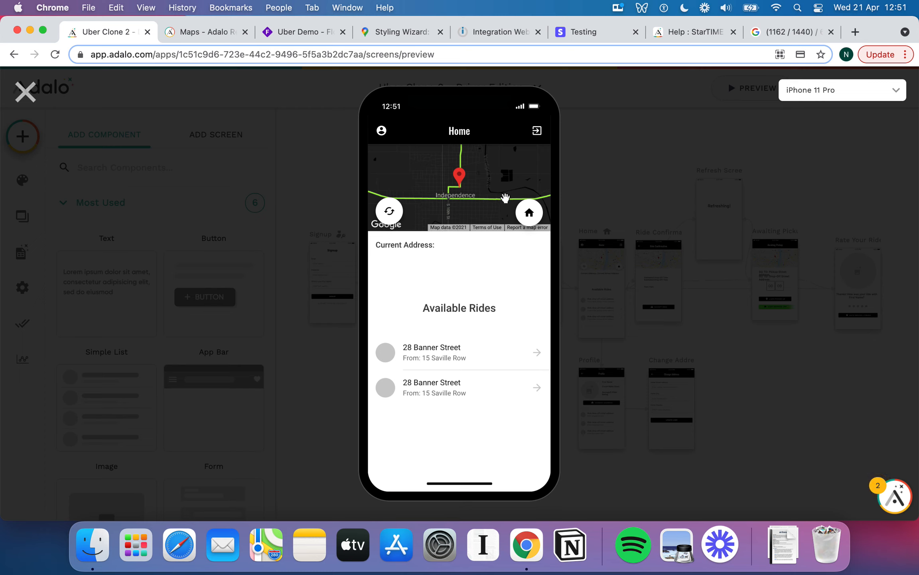
Set the current address to home and refresh Available Rides twice, then close the preview
left_click(528, 223)
left_click(389, 212)
left_click(530, 221)
left_click(391, 212)
left_click(25, 92)
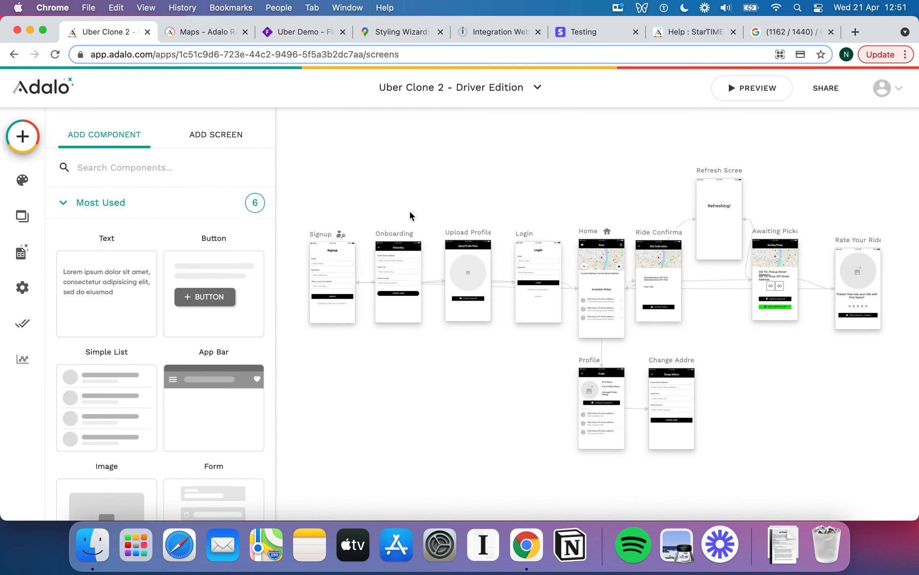
Open the database collections and expand the Users collection's properties
left_click(19, 252)
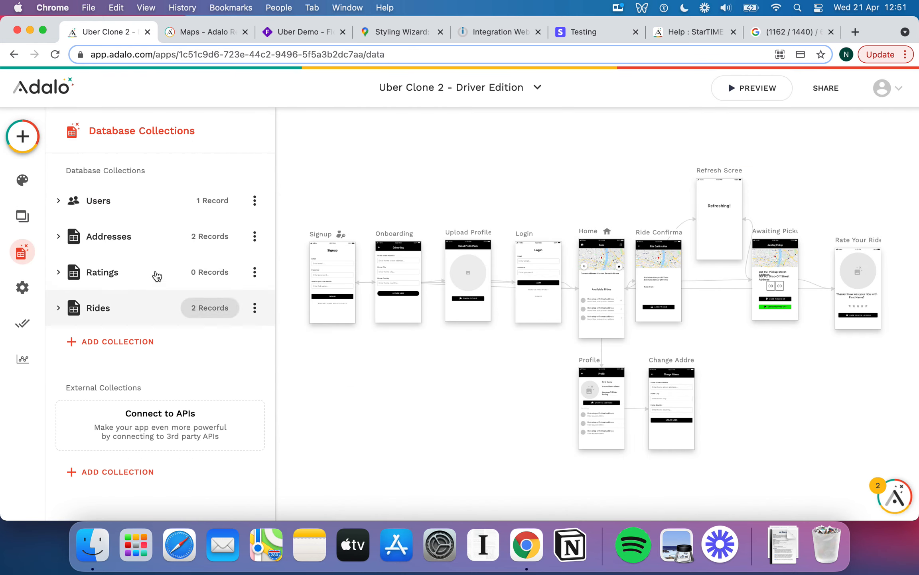
left_click(75, 201)
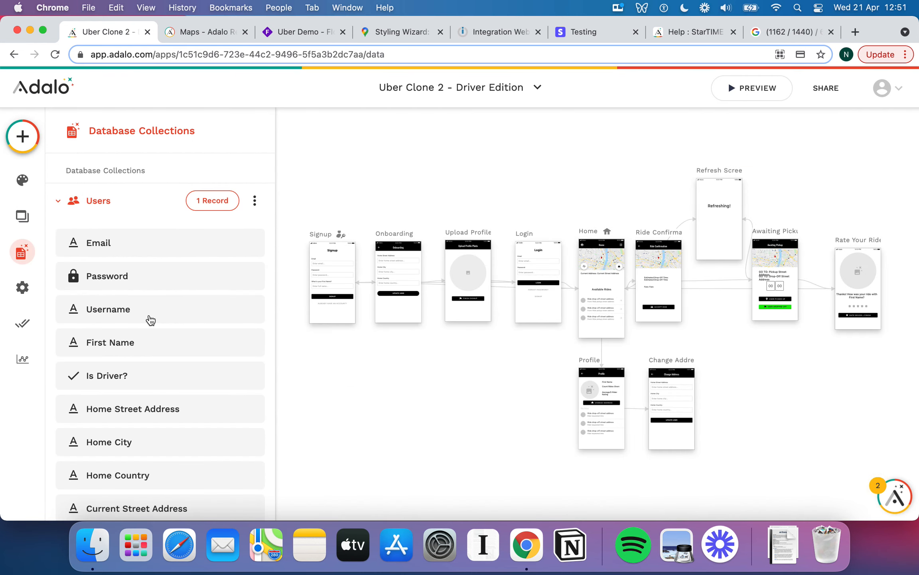
scroll(150, 320, "down", 10)
scroll(151, 320, "up", 3)
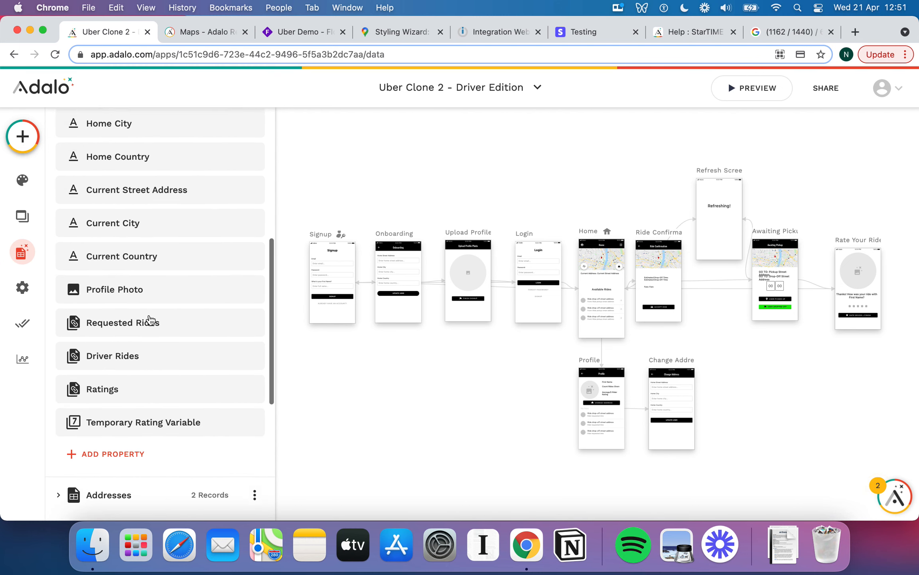
scroll(151, 319, "up", 5)
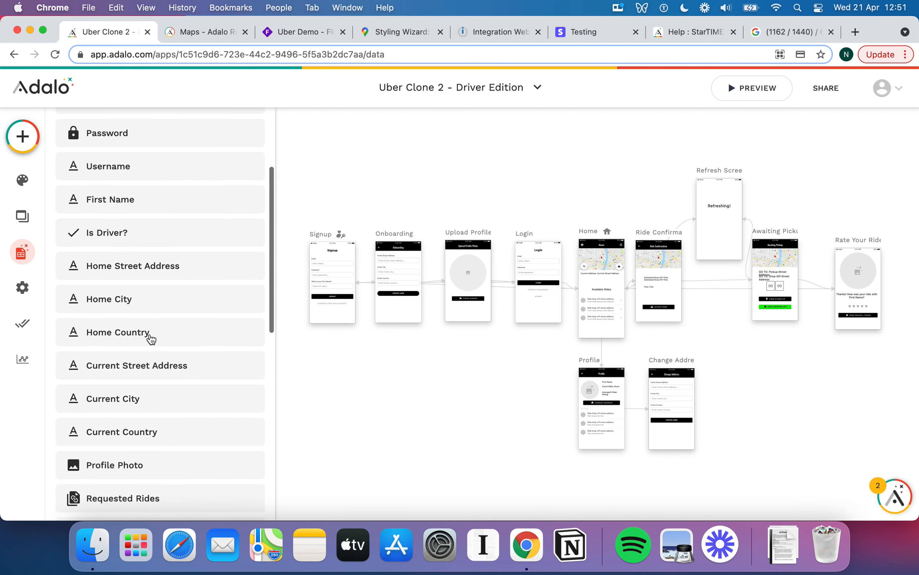
scroll(151, 338, "up", 3)
View the Users collection's single record, scanning its address columns, then close it
left_click(227, 205)
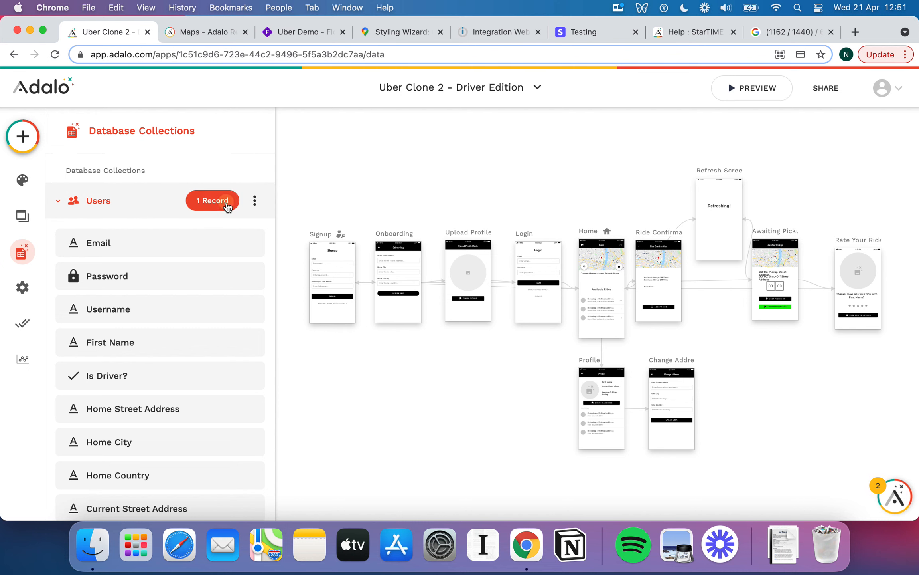
scroll(523, 305, "right", 5)
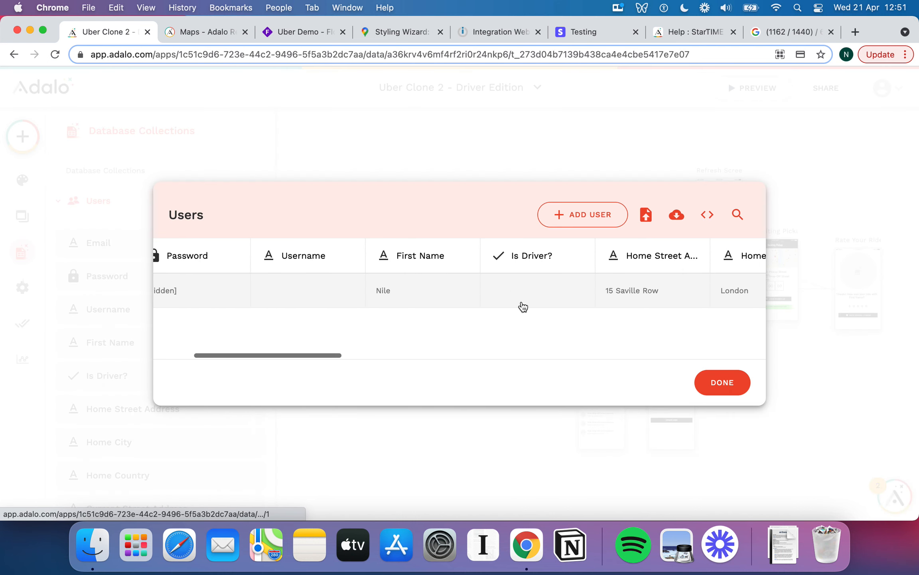
scroll(523, 306, "right", 10)
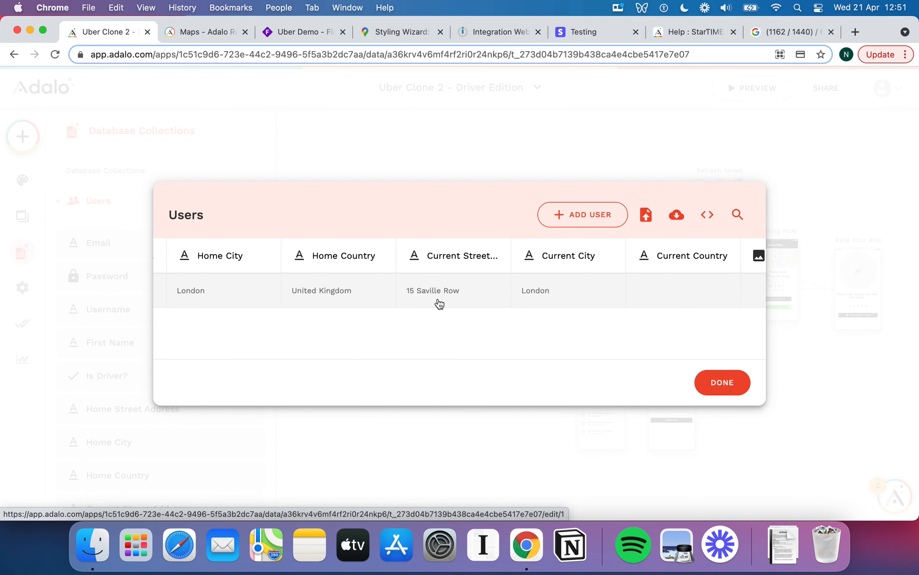
scroll(499, 300, "left", 3)
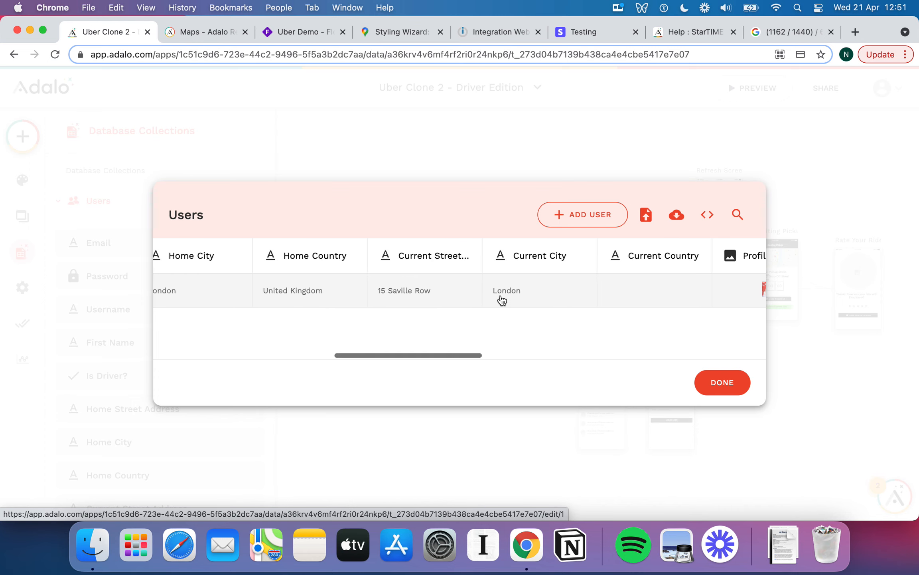
scroll(502, 300, "right", 6)
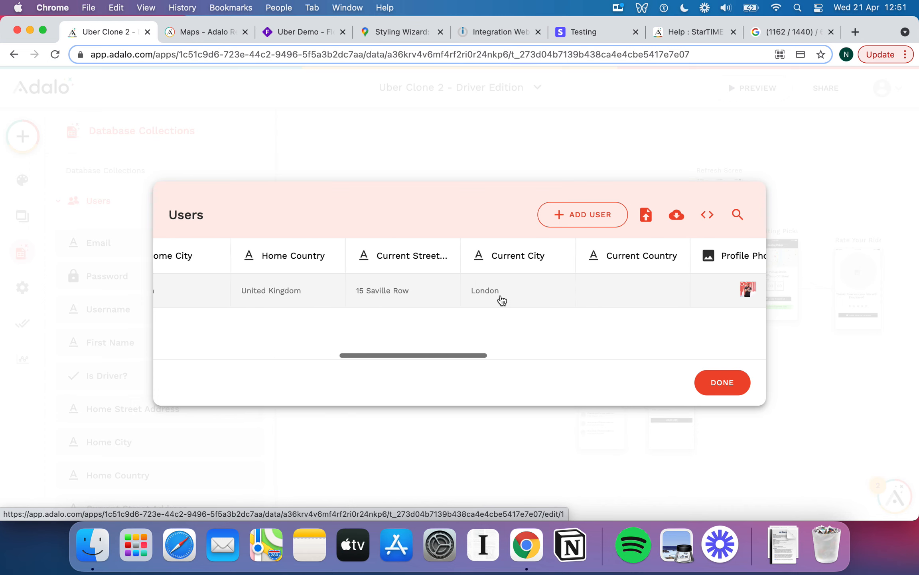
scroll(502, 300, "right", 3)
left_click(722, 383)
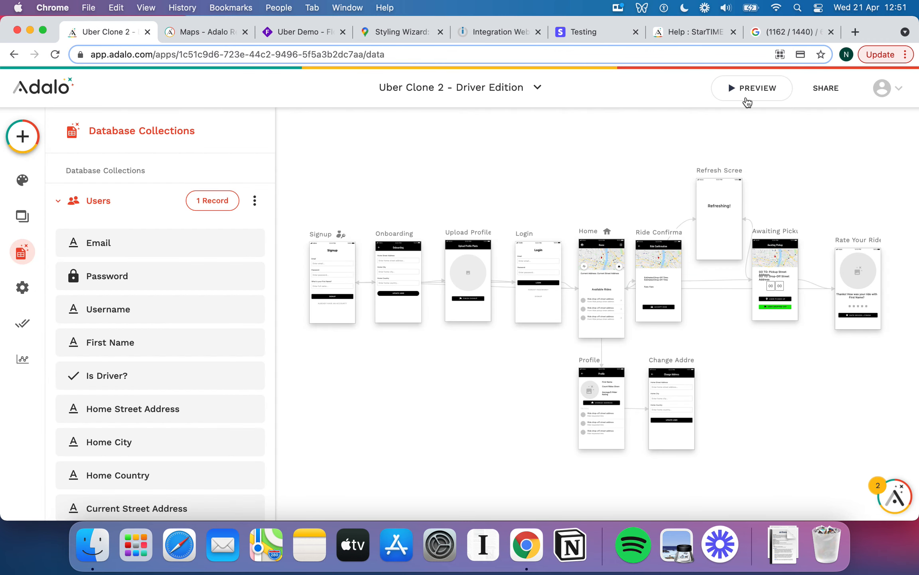
In a fresh preview, accept the 28 Banner Street ride and mark the rider picked up
left_click(743, 94)
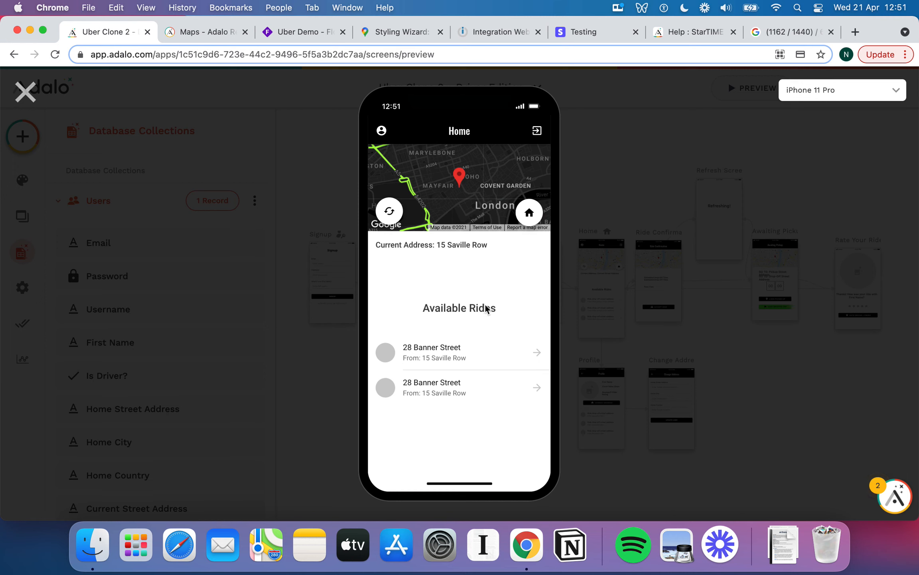
left_click(472, 357)
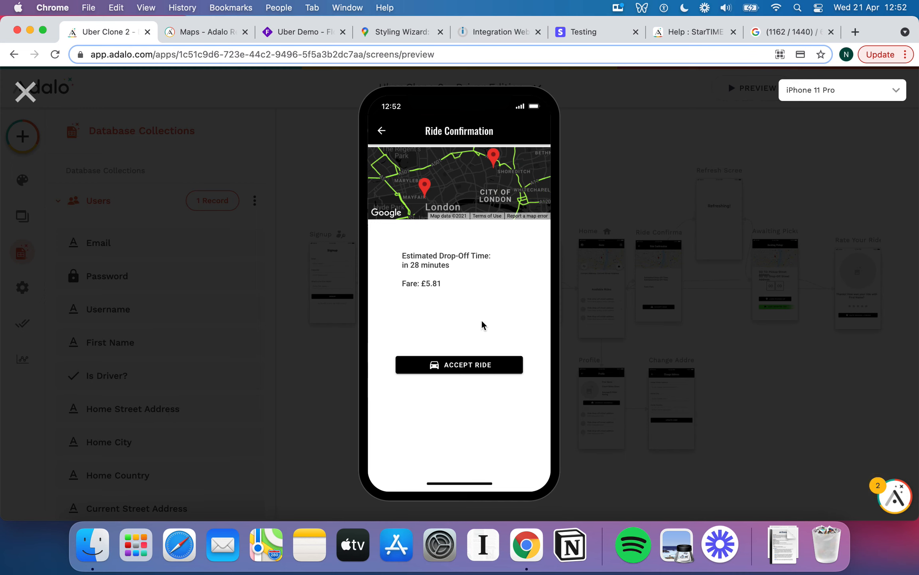
left_click(471, 368)
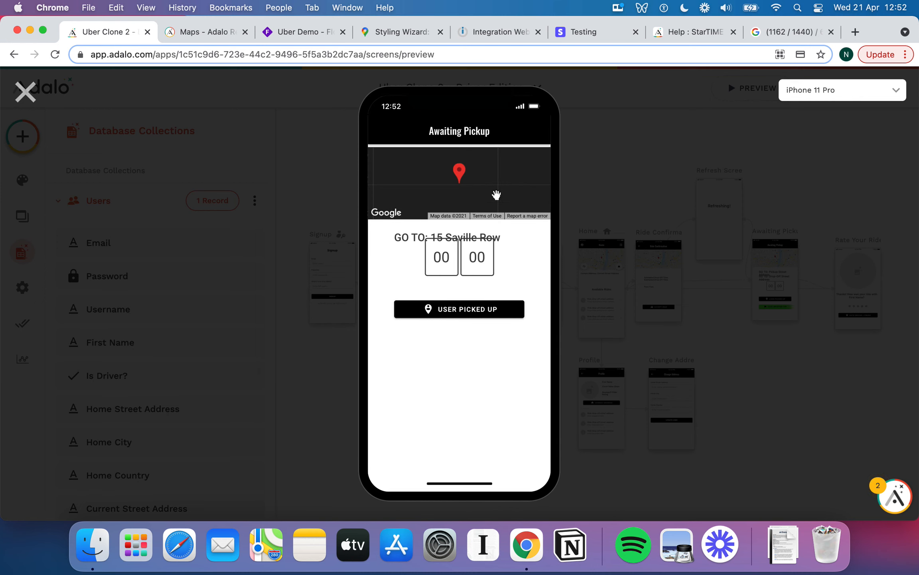
left_click(465, 316)
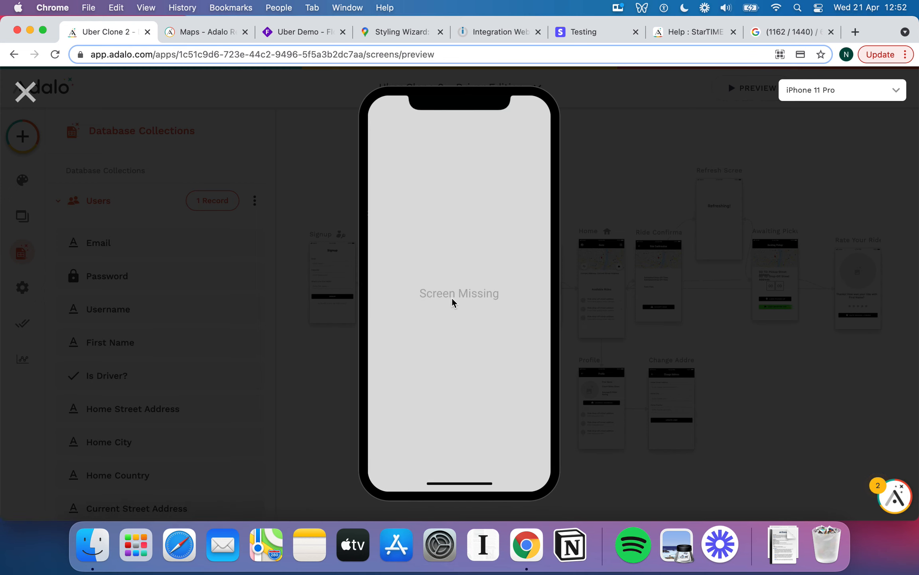
left_click(25, 91)
Move the drop-off GO TO address text down, clear of the pickup text
left_click(792, 358)
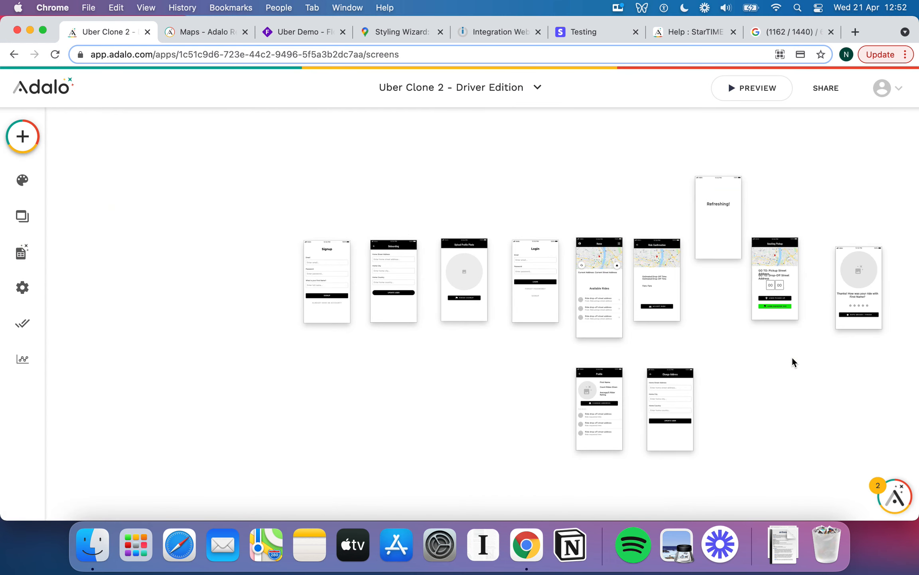
scroll(792, 357, "up", 5)
scroll(677, 307, "right", 4)
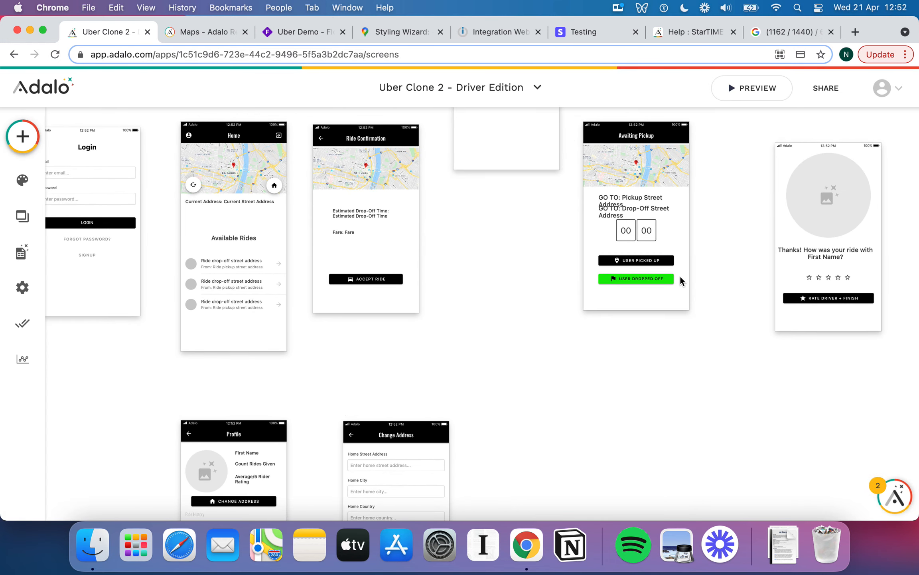
left_click(646, 280)
left_click_drag(646, 290, 637, 218)
left_click(651, 259)
Inspect User Picked Up's Refresh Screen link and the Refresh Screen's on-visit actions
scroll(652, 250, "up", 2)
scroll(653, 250, "up", 5)
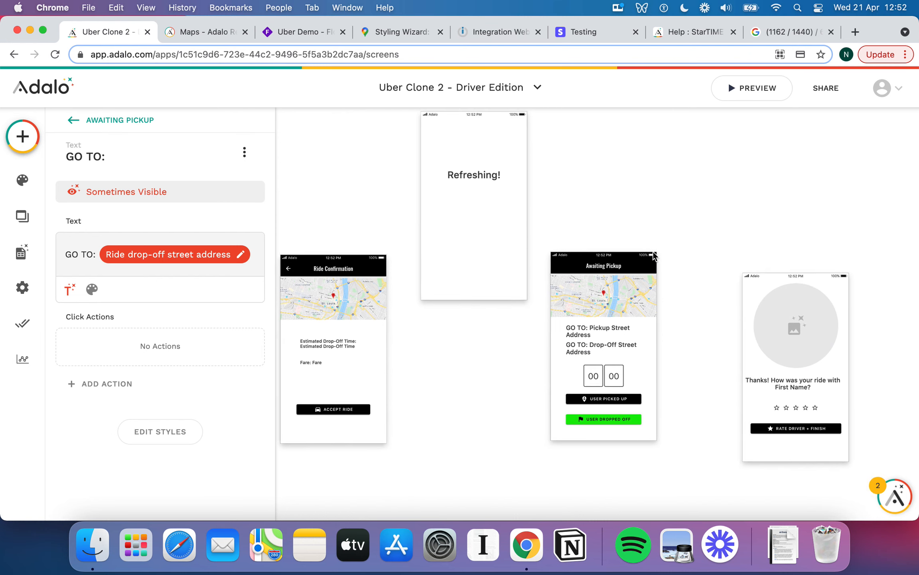
scroll(609, 244, "down", 2)
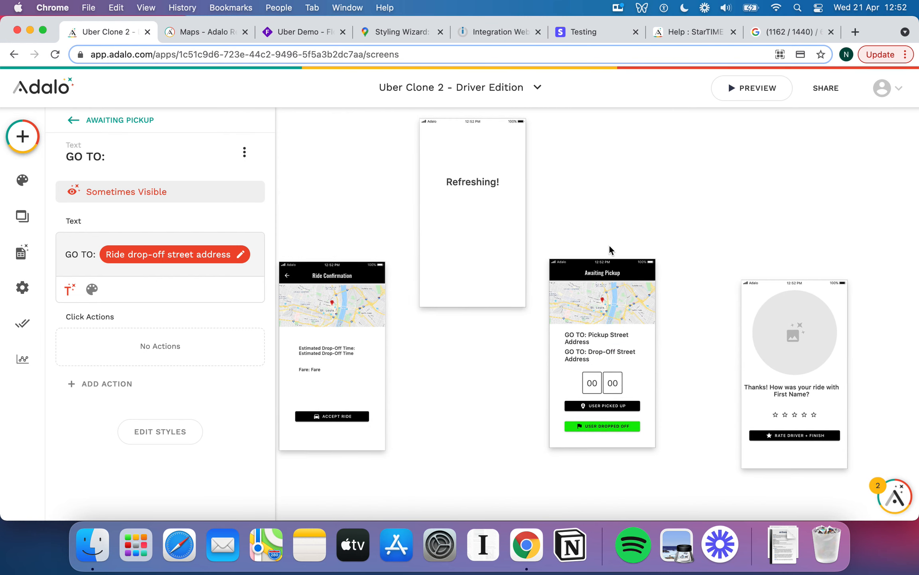
left_click(612, 371)
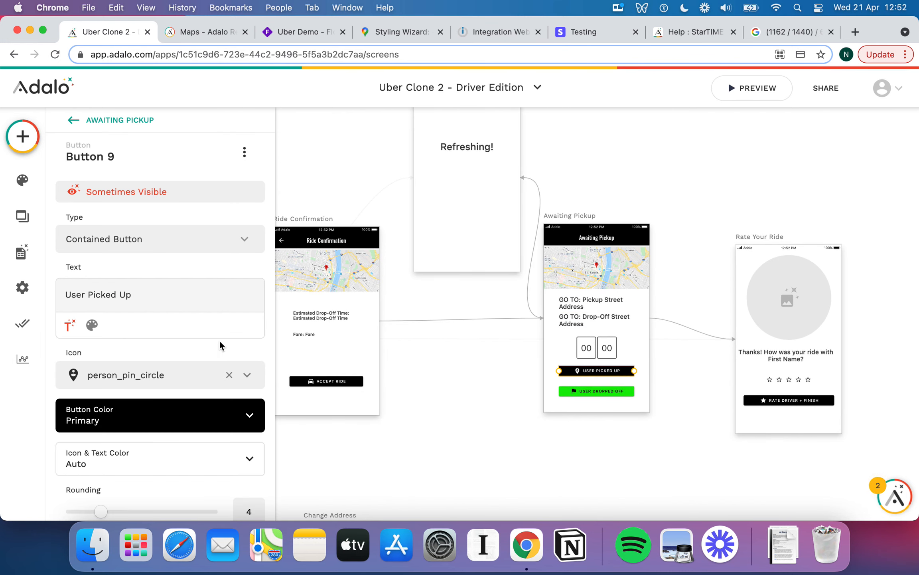
scroll(219, 340, "down", 5)
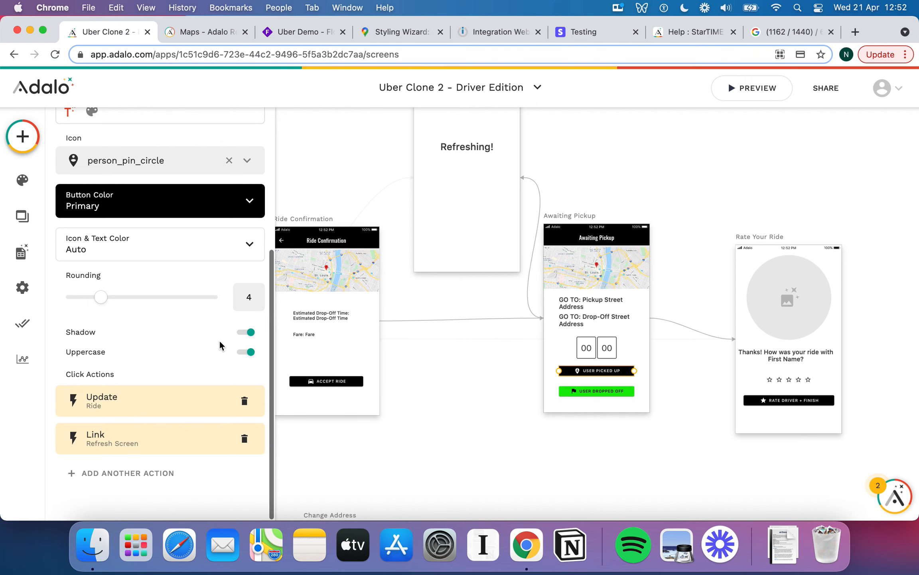
left_click(185, 434)
scroll(185, 365, "down", 5)
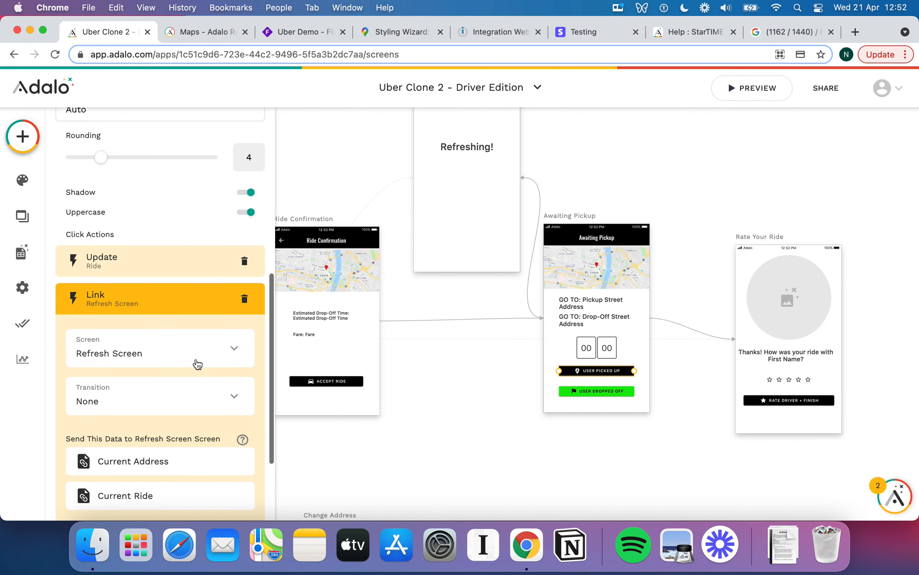
scroll(292, 337, "down", 1)
scroll(431, 306, "up", 5)
left_click(462, 207)
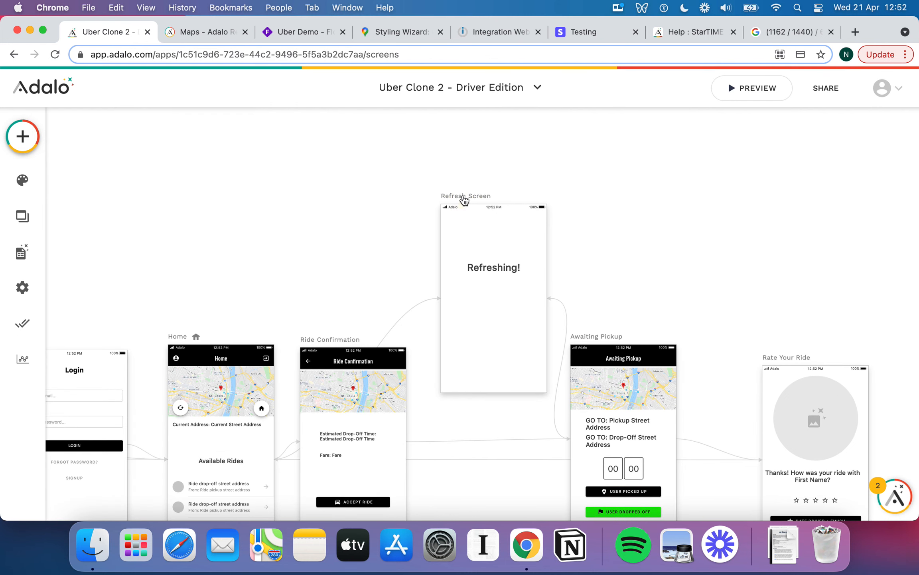
left_click(88, 304)
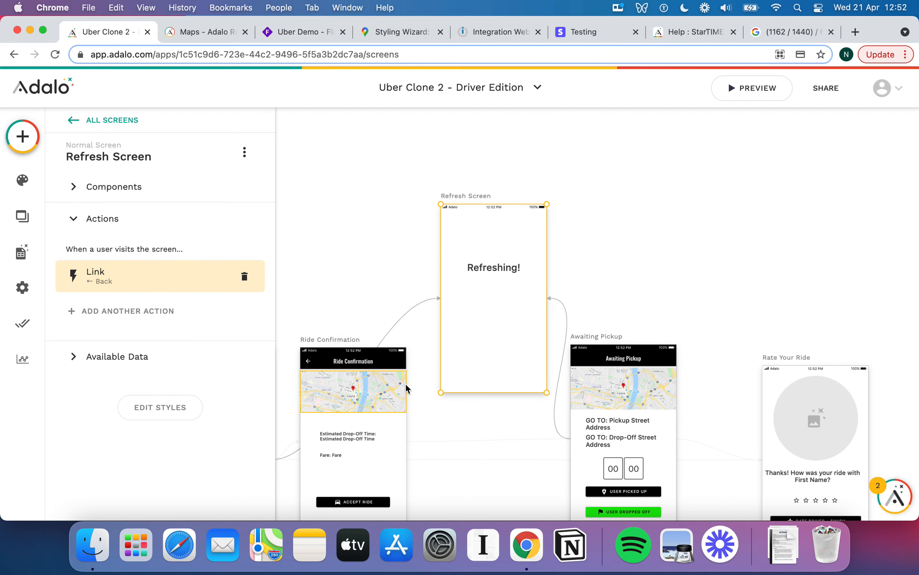
scroll(405, 383, "down", 5)
Replace User Dropped Off's old link with a new link to Rate Your Ride
left_click(580, 405)
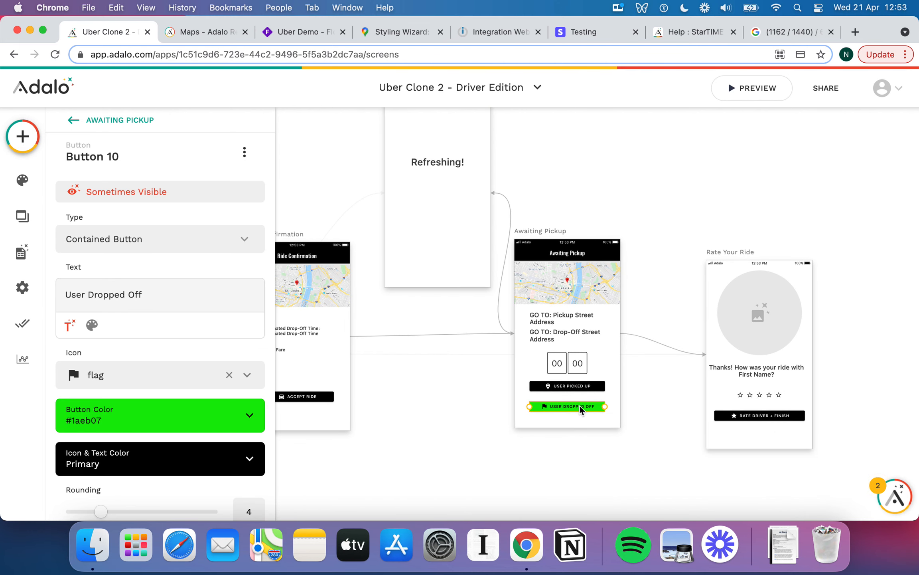
scroll(202, 346, "down", 5)
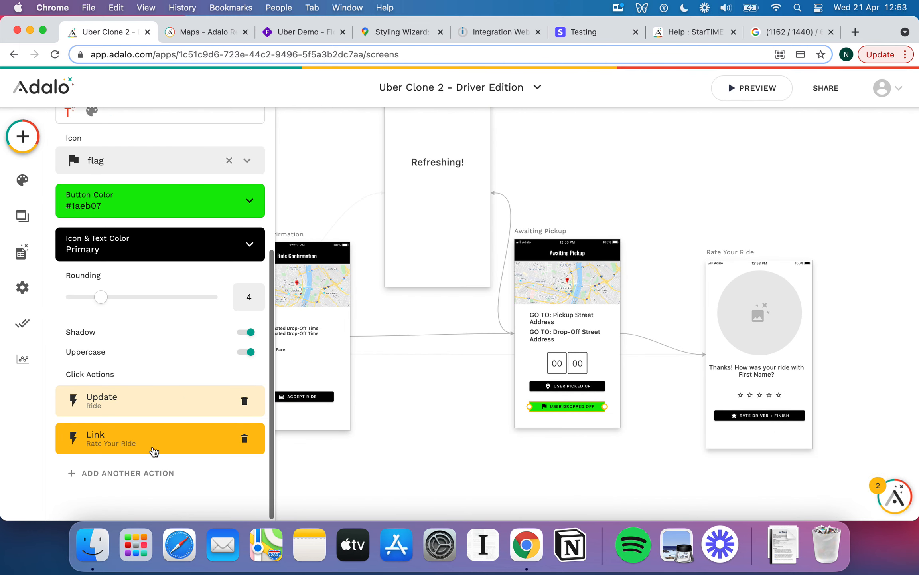
left_click(153, 450)
scroll(216, 430, "down", 4)
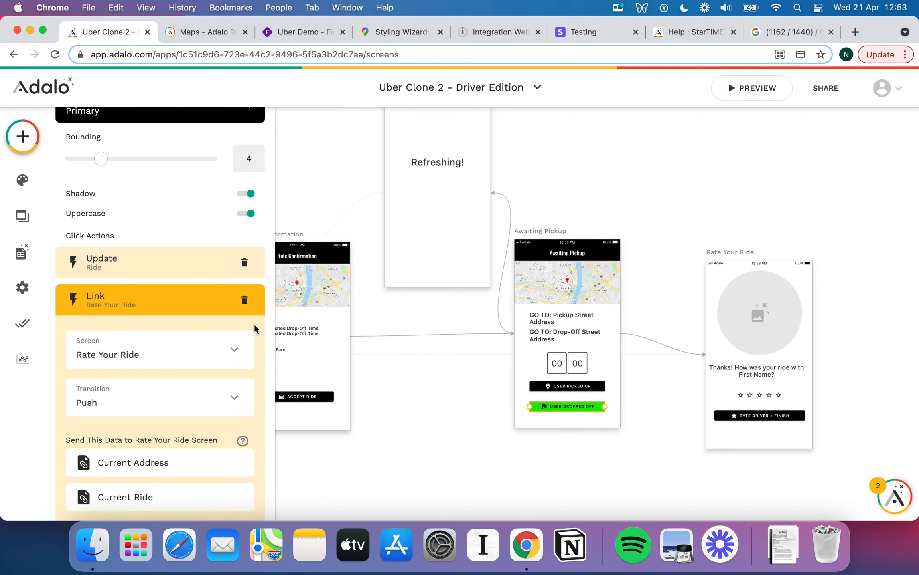
left_click(245, 301)
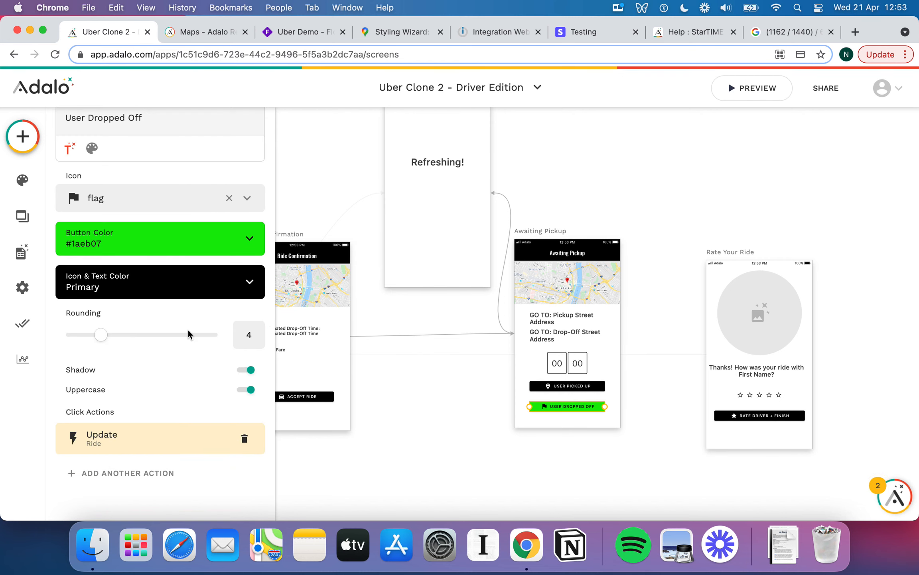
left_click(146, 475)
mouse_move(204, 248)
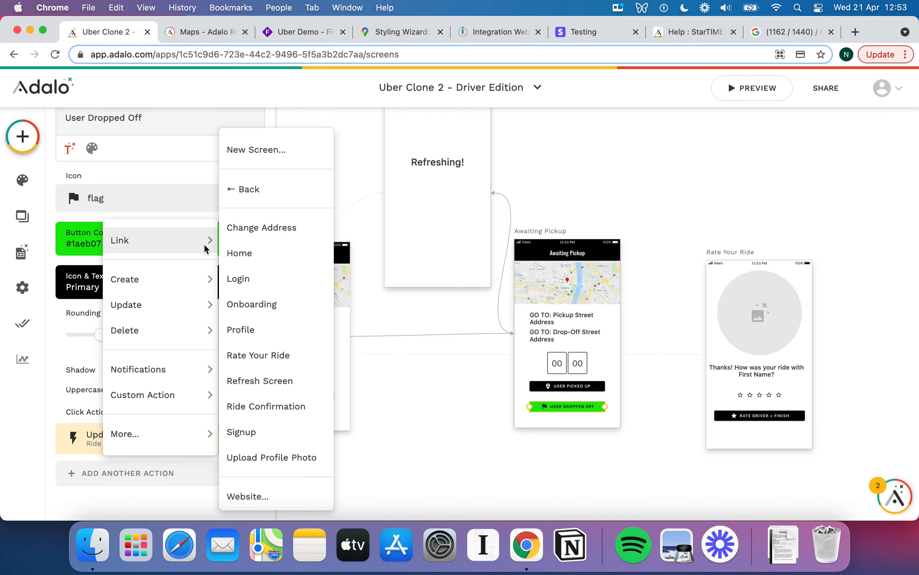
left_click(284, 353)
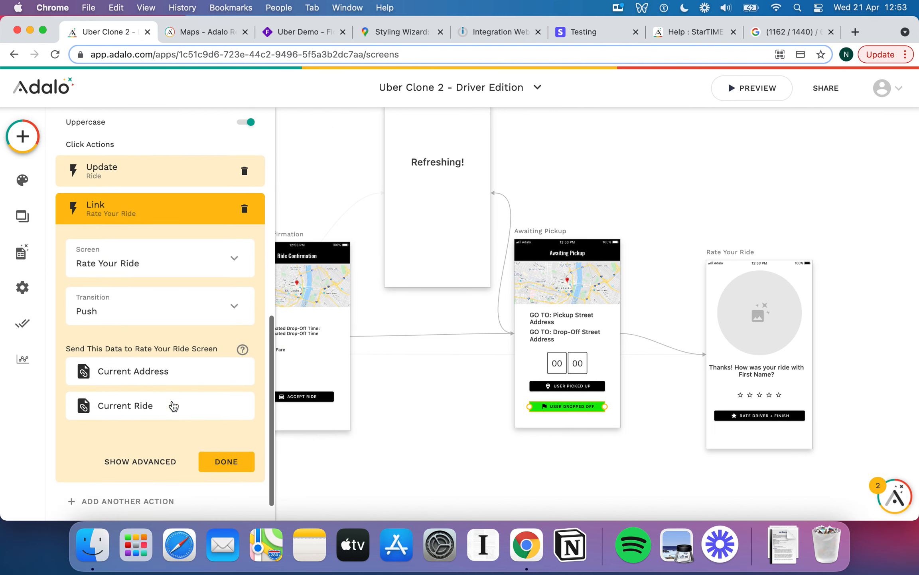
left_click(226, 435)
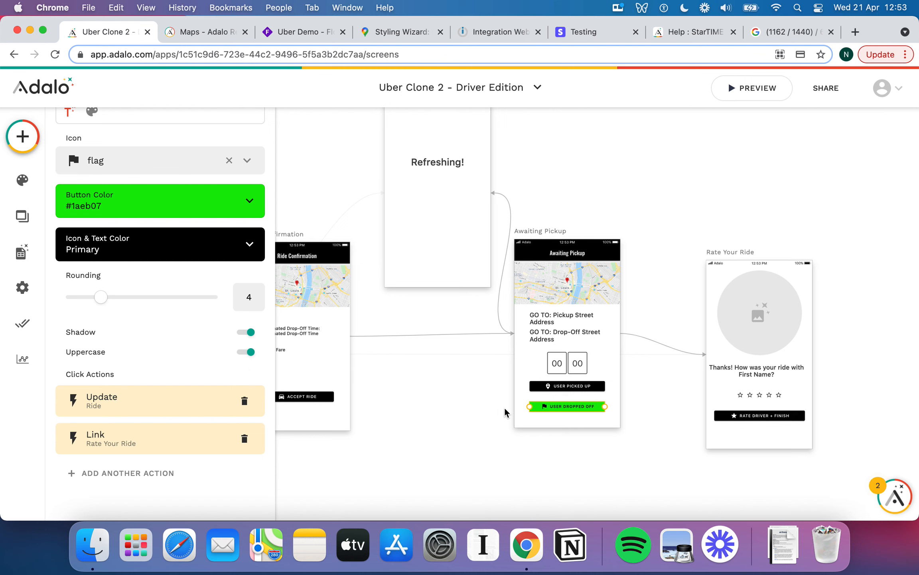
left_click(641, 319)
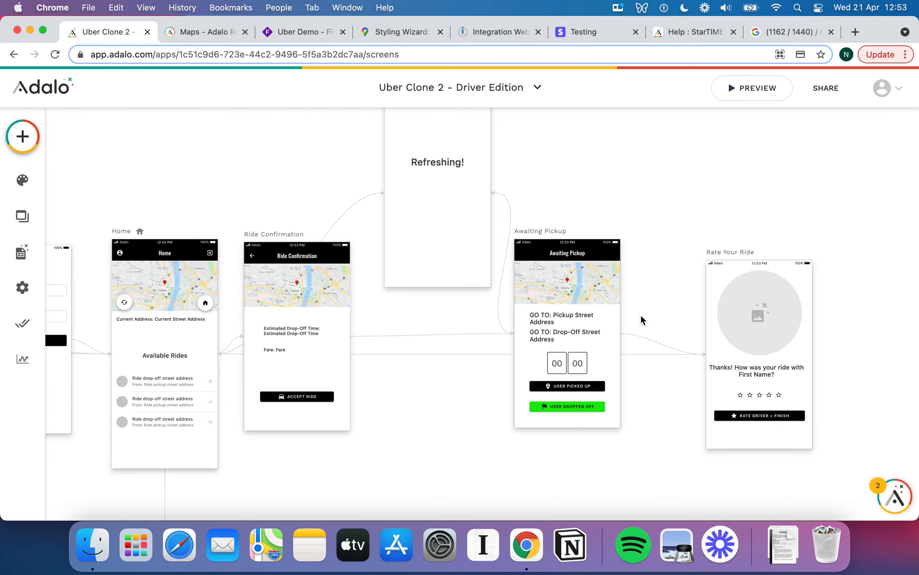
Check the Awaiting Pickup countdown and map marker address settings, then preview the driver app again
left_click(576, 360)
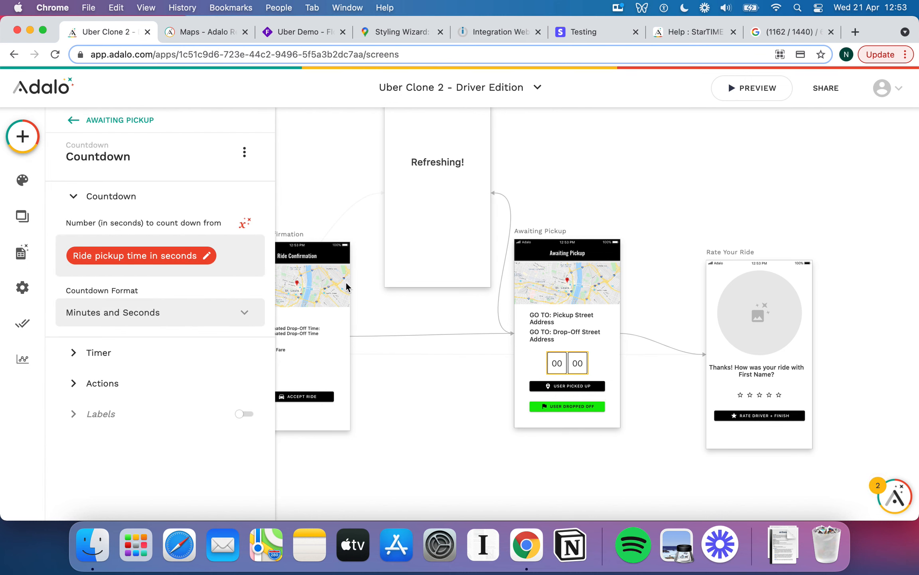
left_click(661, 310)
scroll(592, 300, "left", 2)
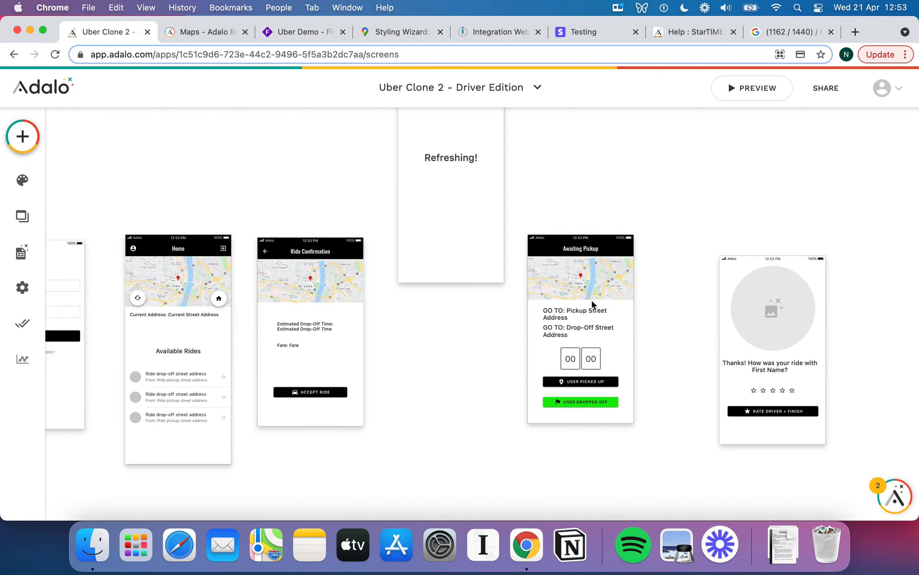
left_click(617, 300)
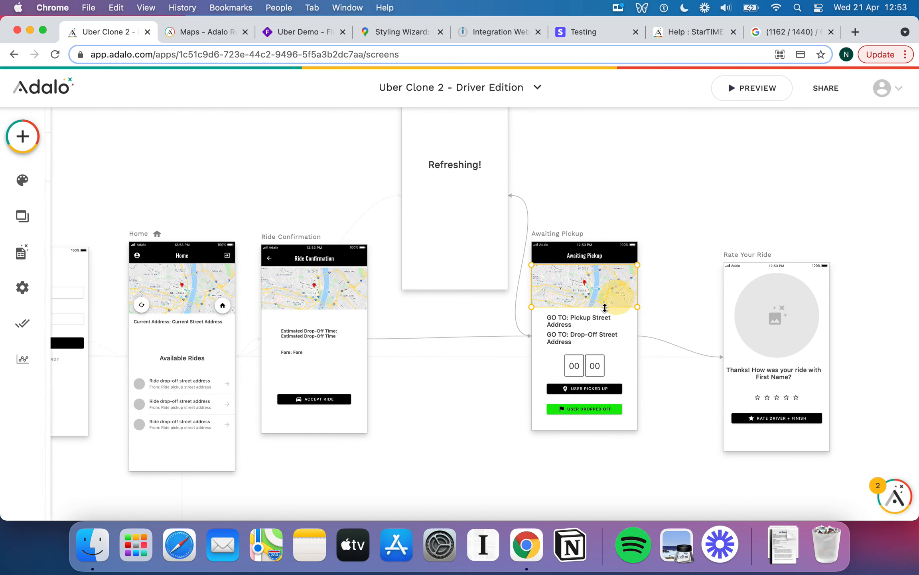
scroll(168, 322, "down", 5)
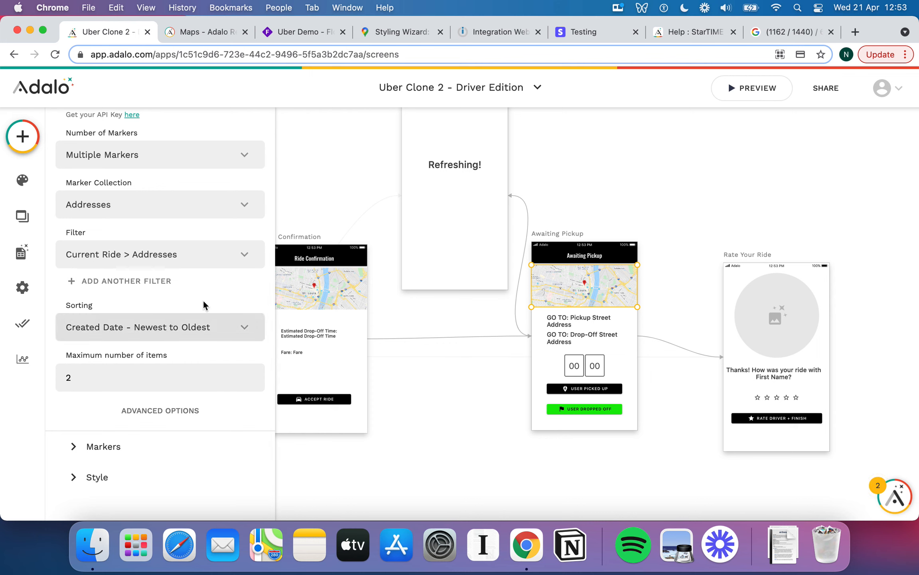
scroll(201, 390, "up", 5)
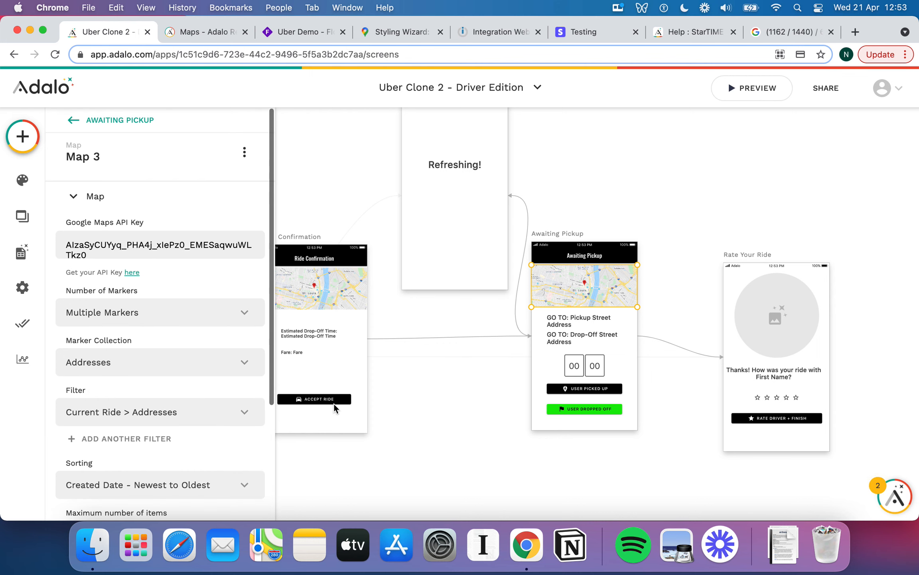
scroll(174, 415, "down", 4)
left_click(82, 483)
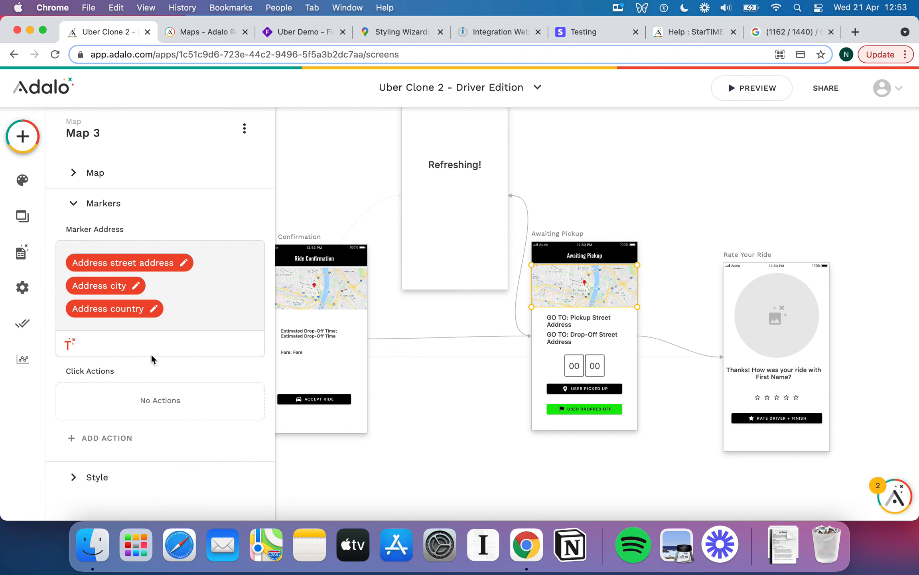
left_click(484, 389)
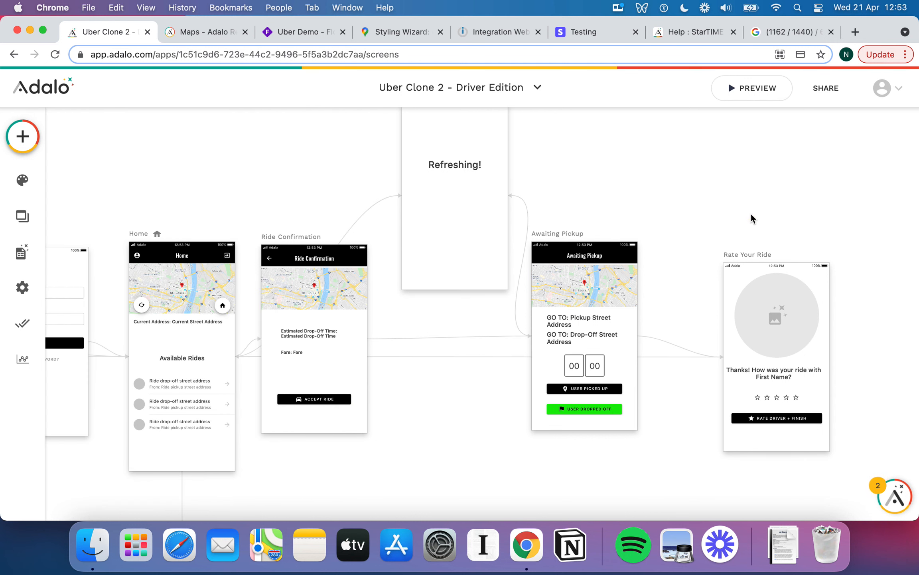
left_click(750, 92)
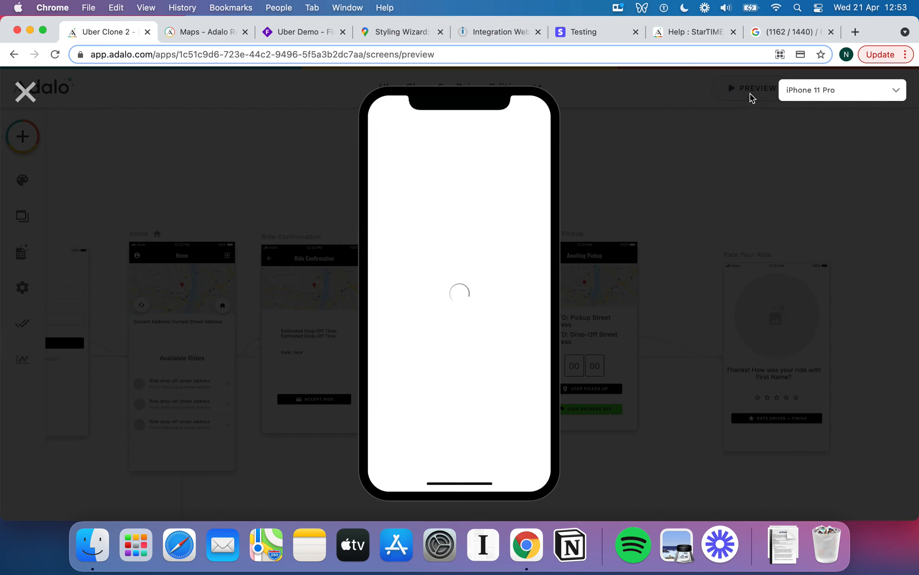
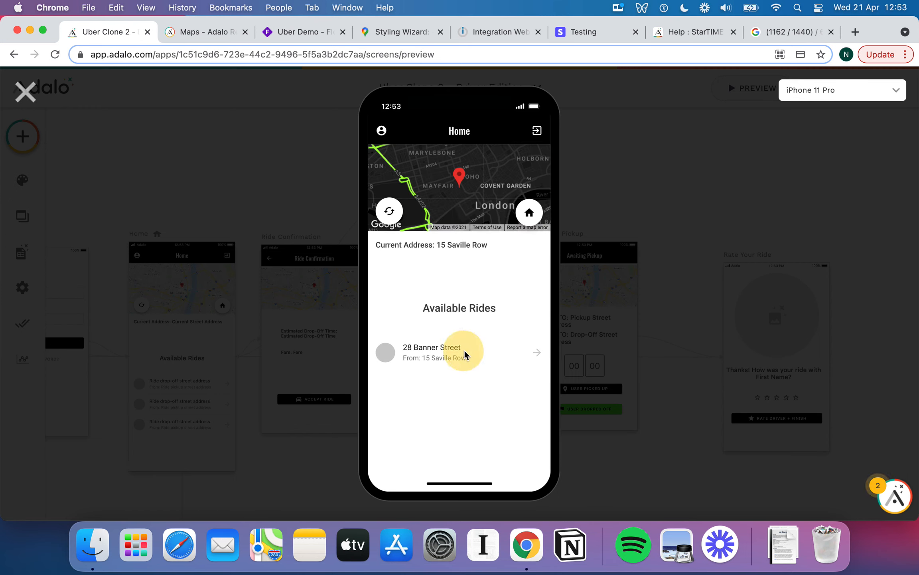
Accept the 28 Banner Street ride, tap User Picked Up and User Dropped Off, then close the preview
left_click(464, 349)
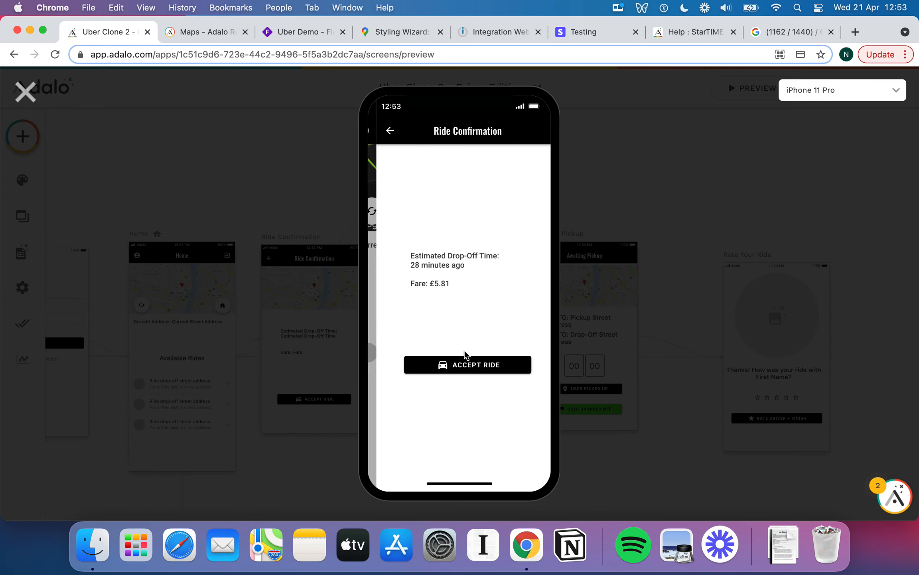
left_click(479, 367)
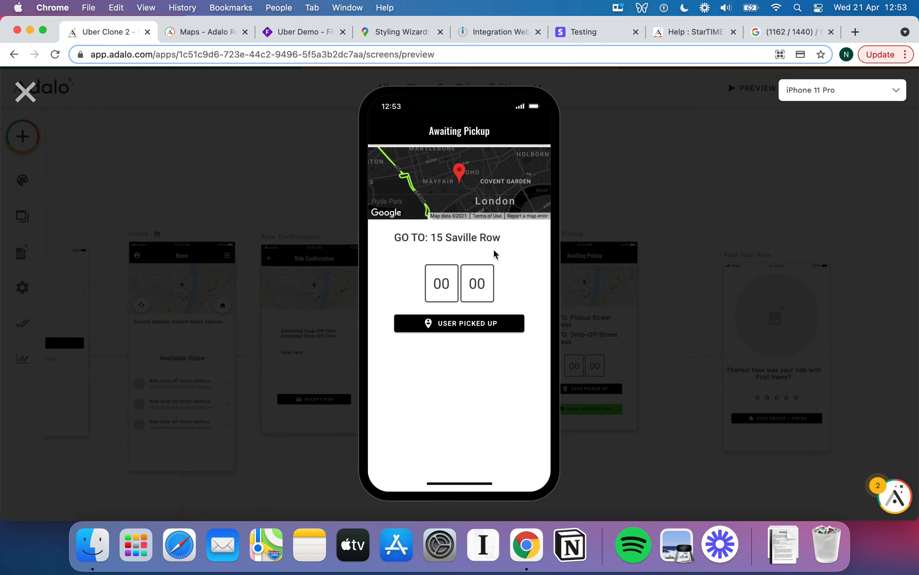
left_click(479, 327)
left_click(479, 328)
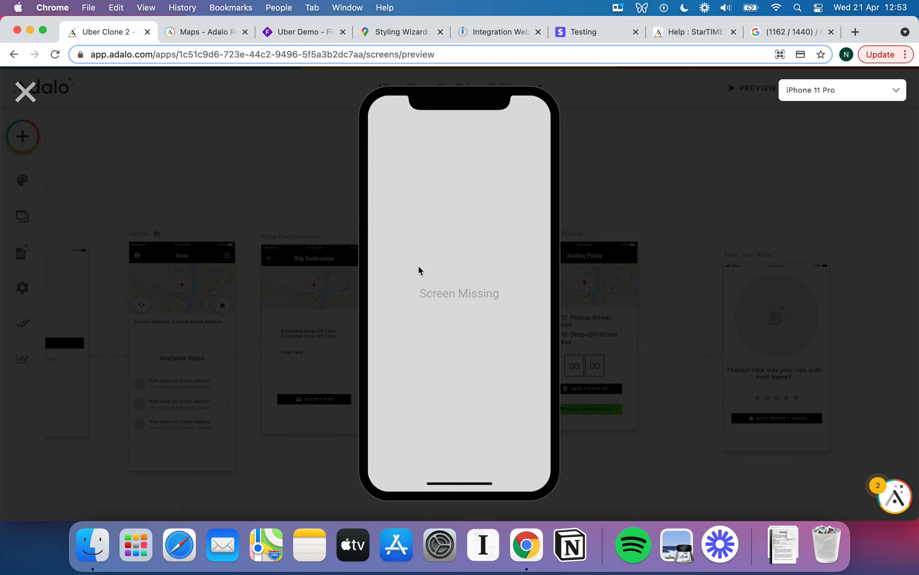
left_click(24, 92)
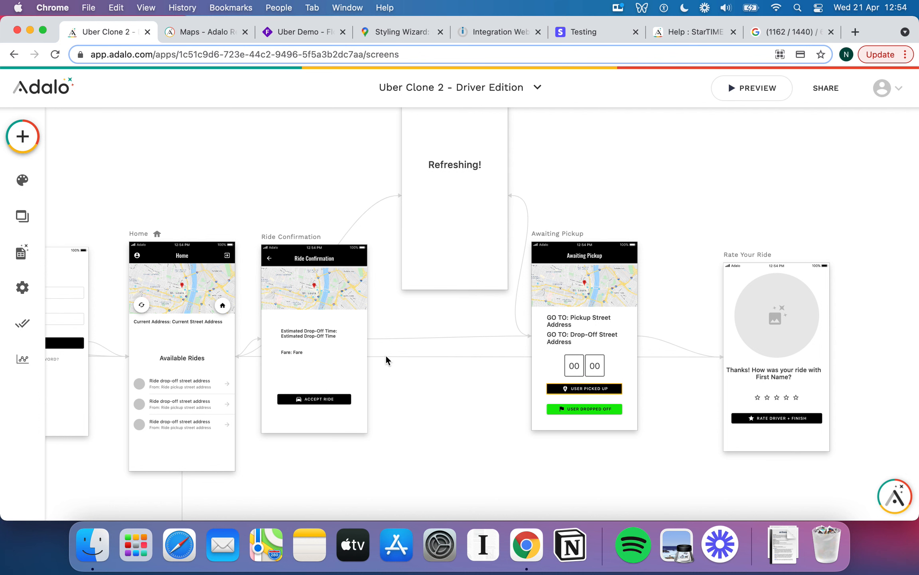
Select the User Picked Up button and delete its link to Refresh Screen
scroll(207, 343, "down", 5)
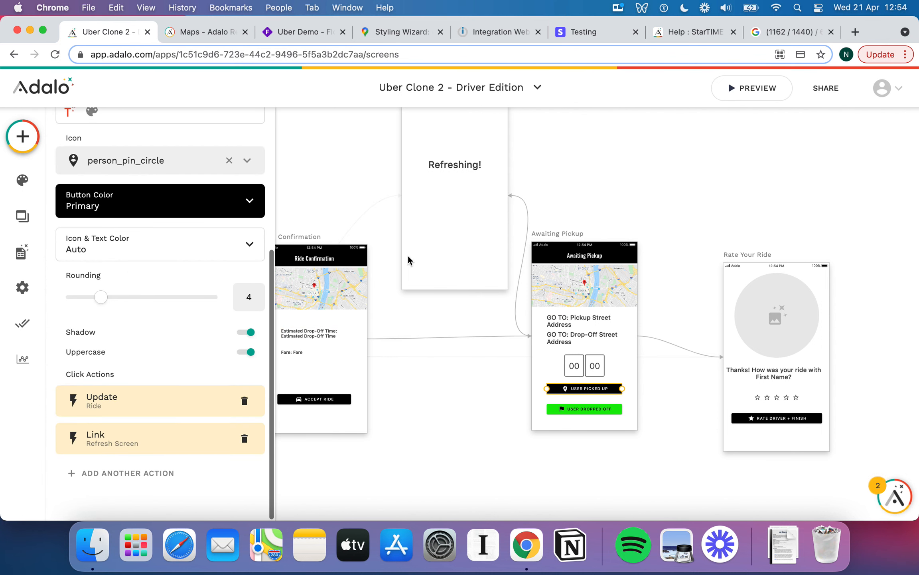
scroll(532, 238, "up", 3)
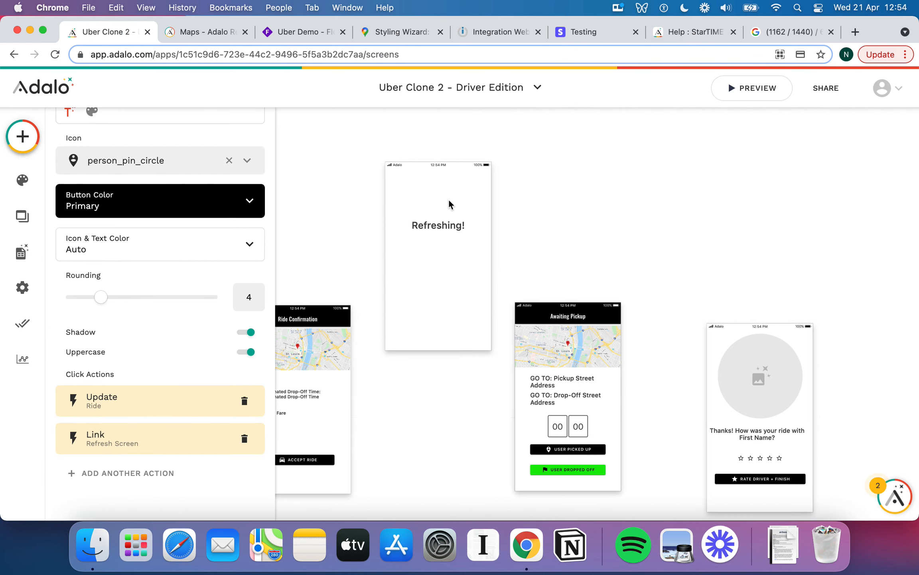
left_click(520, 236)
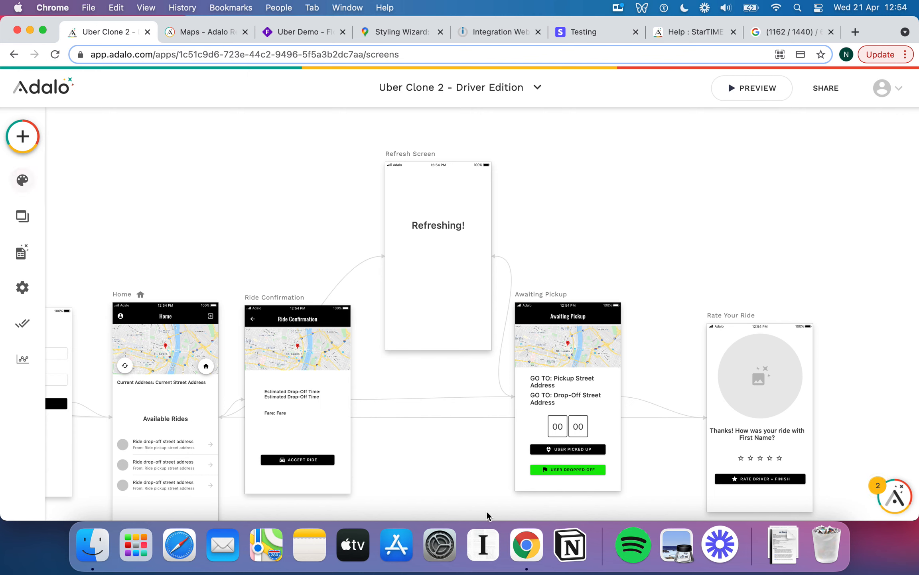
left_click(568, 449)
scroll(128, 418, "down", 5)
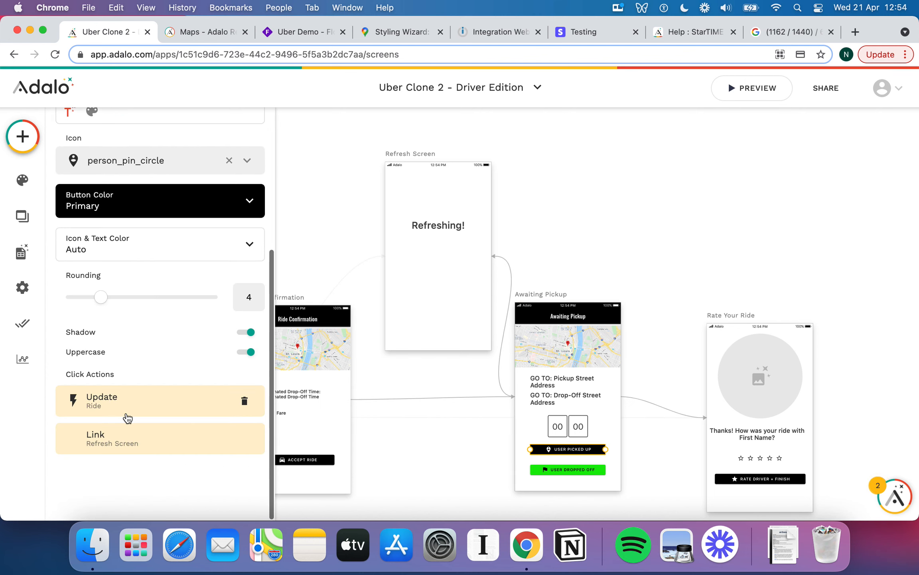
left_click(244, 438)
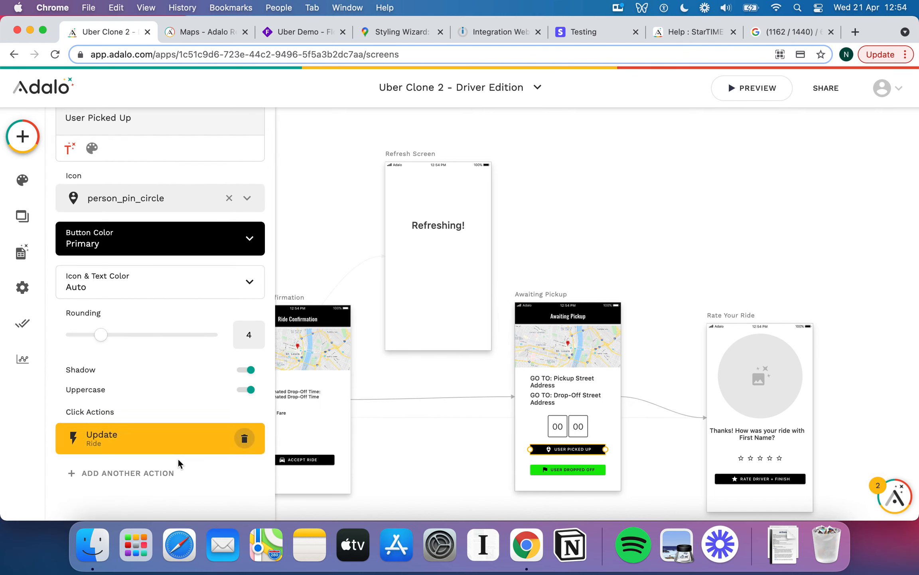
Link User Picked Up to a new screen named Refresh 2 with transition None
left_click(144, 470)
mouse_move(145, 239)
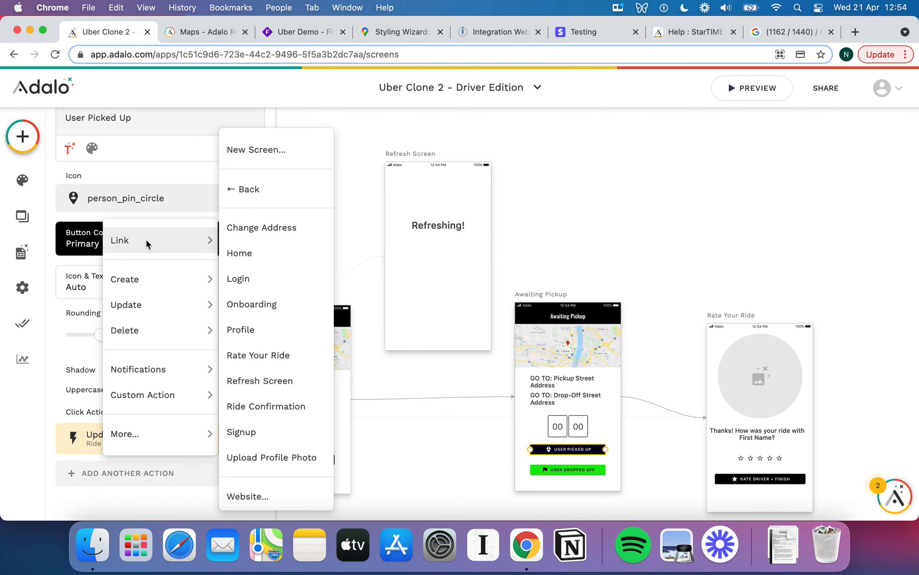
left_click(282, 153)
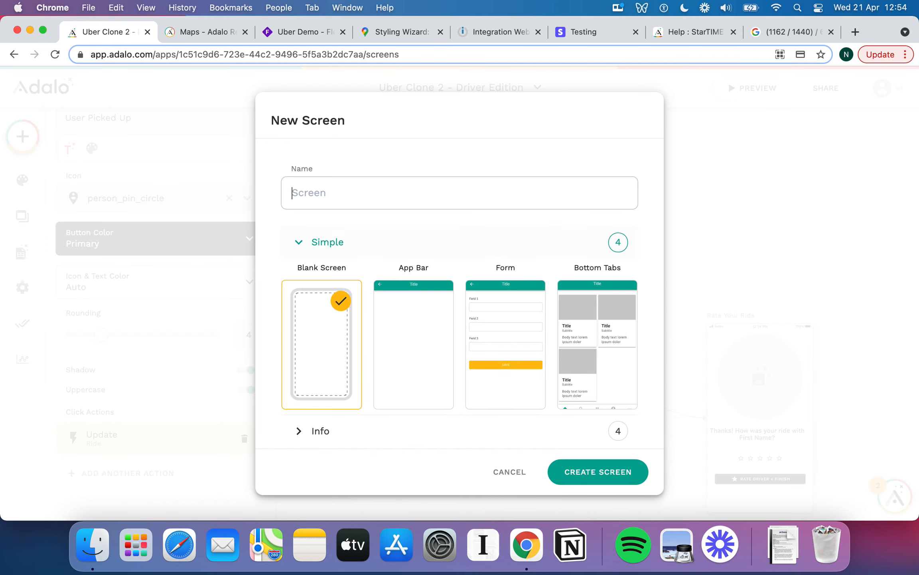
type("Refresh")
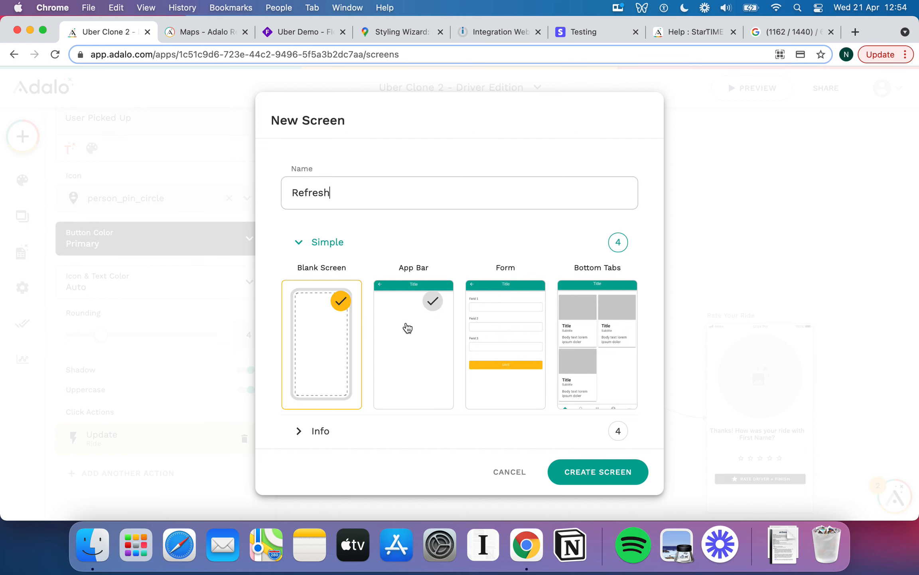
left_click(583, 470)
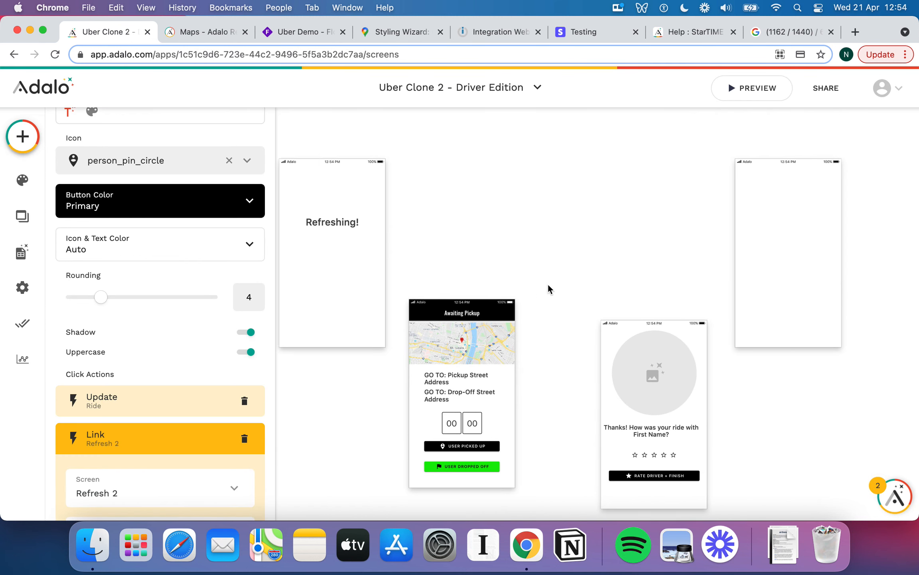
scroll(120, 415, "down", 7)
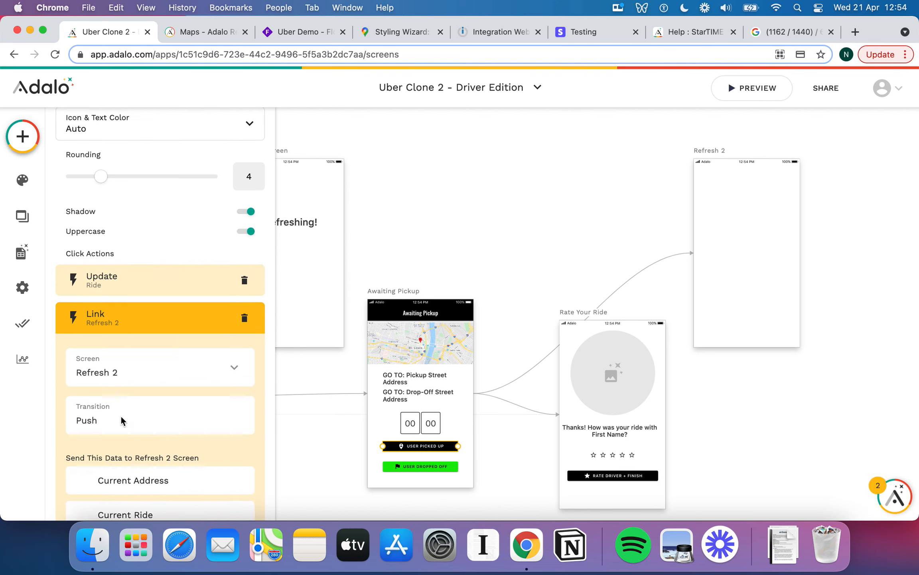
left_click(154, 279)
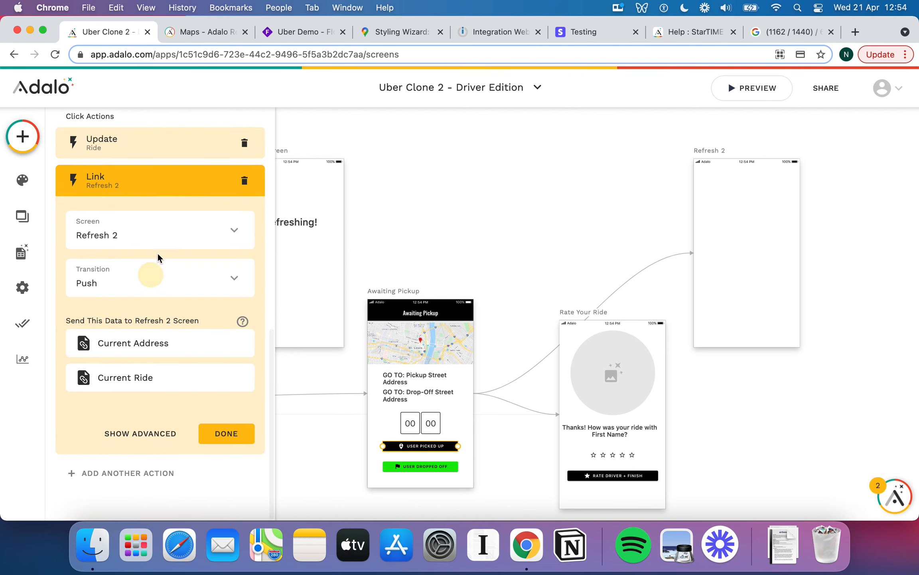
left_click(126, 361)
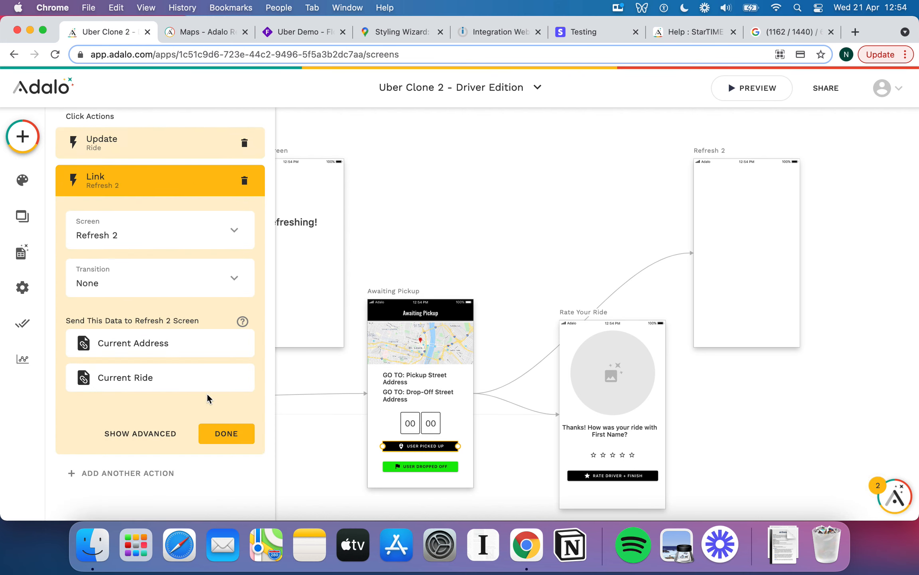
left_click(227, 433)
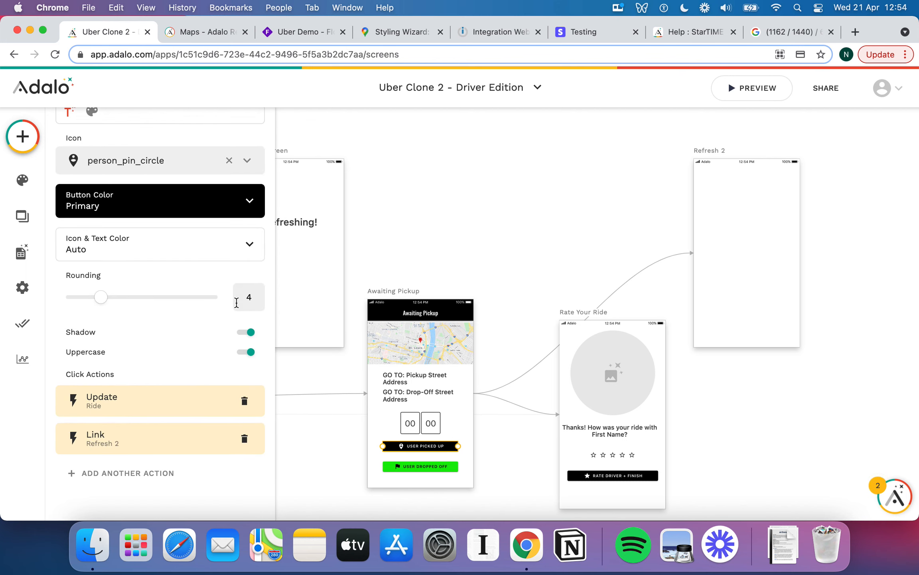
left_click(728, 214)
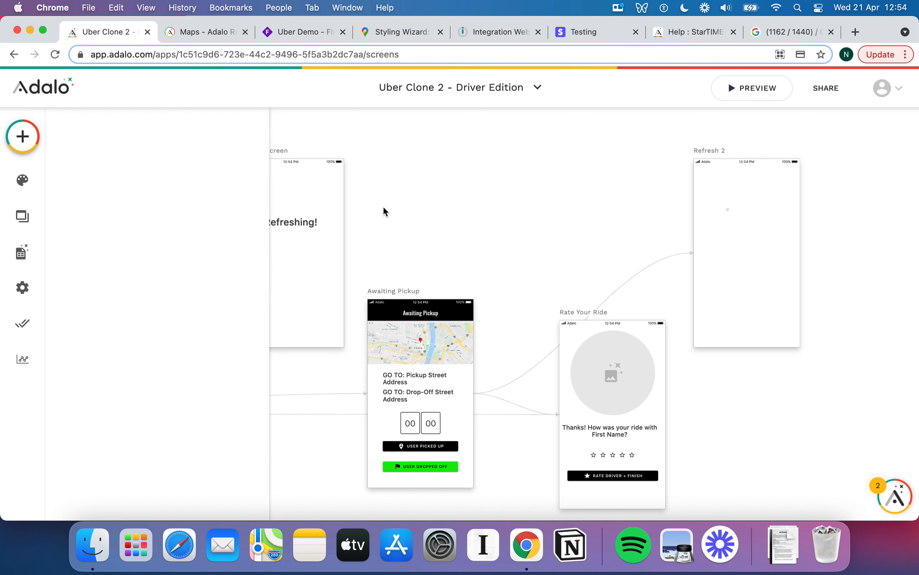
Place the 'Refreshing!' text on the Refresh 2 screen and select that screen
left_click(293, 223)
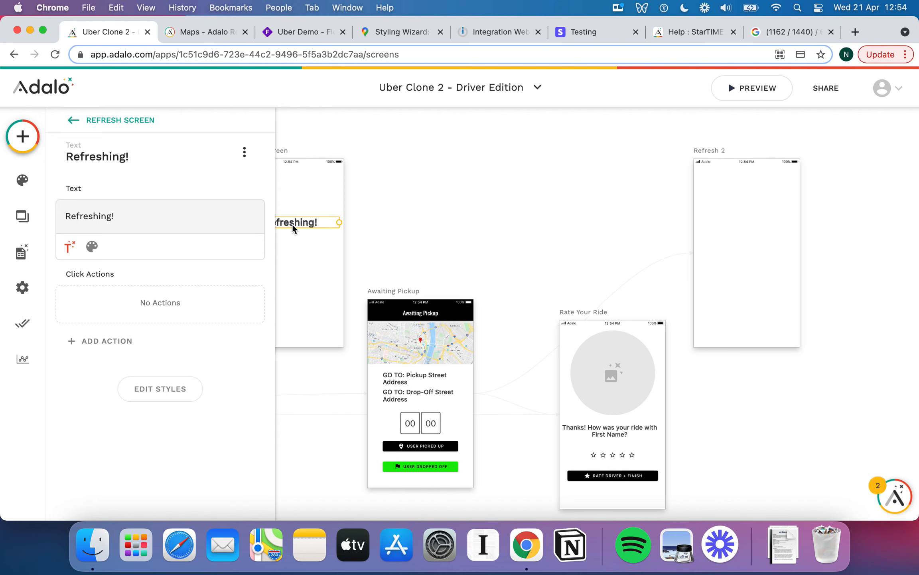
left_click_drag(292, 224, 750, 201)
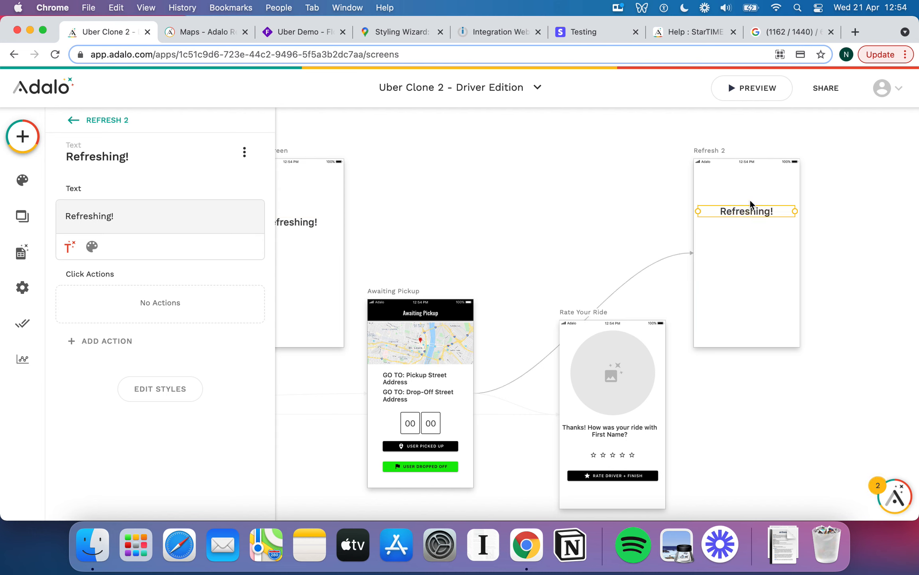
left_click(712, 151)
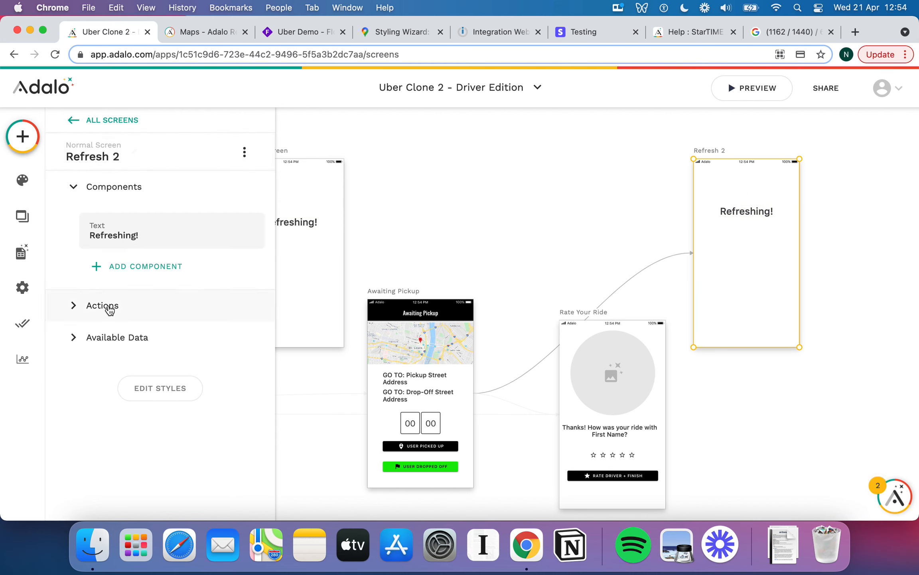
left_click(78, 307)
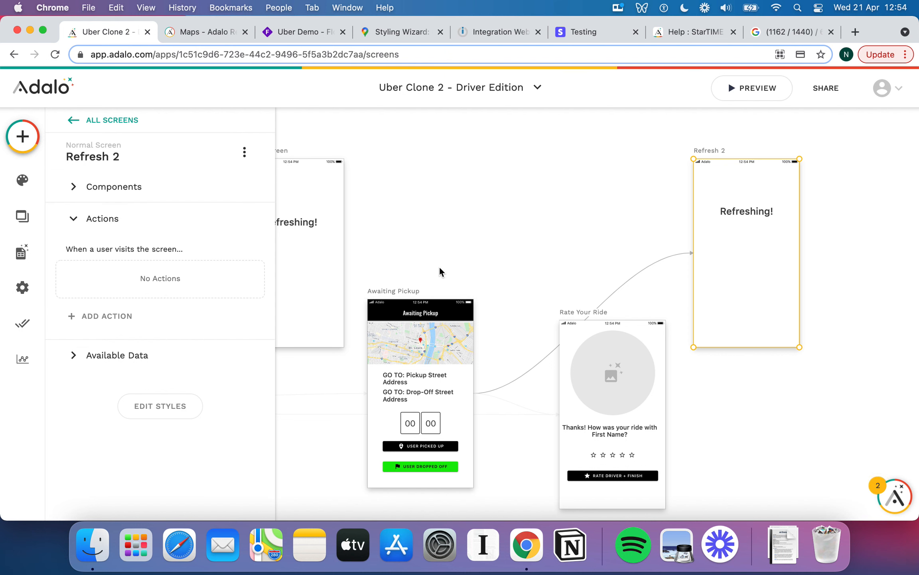
scroll(439, 266, "left", 10)
scroll(439, 265, "right", 5)
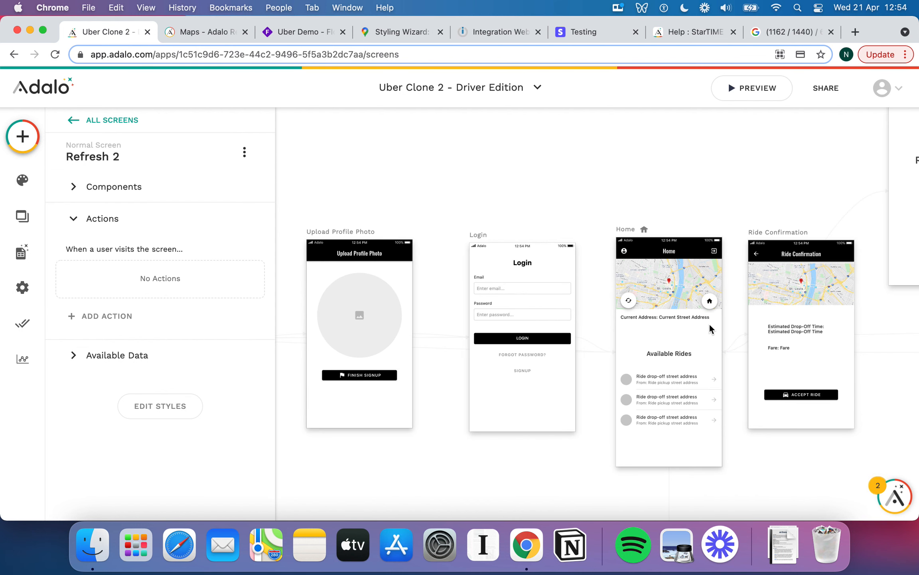
scroll(735, 326, "right", 10)
scroll(733, 325, "up", 3)
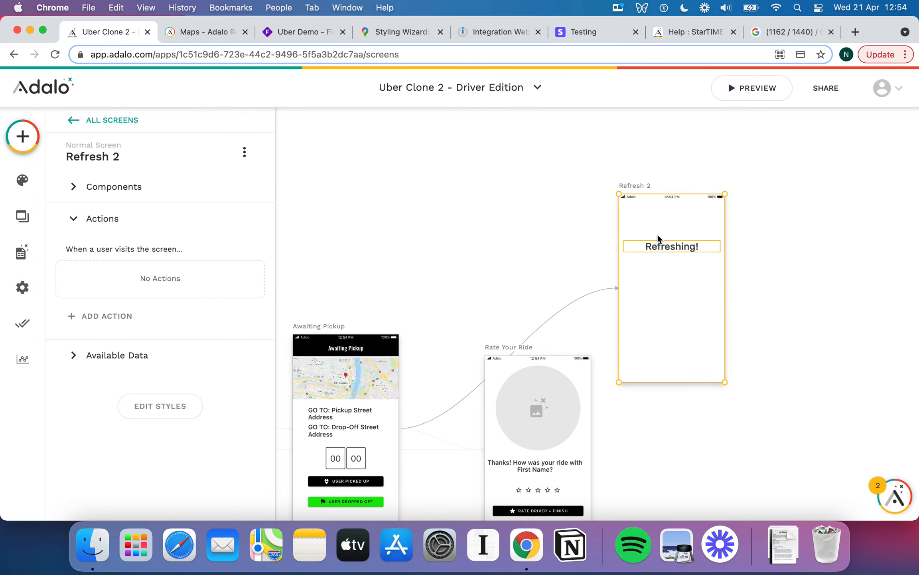
Give Refresh 2 an on-visit Back link and move it above Rate Your Ride
left_click(128, 315)
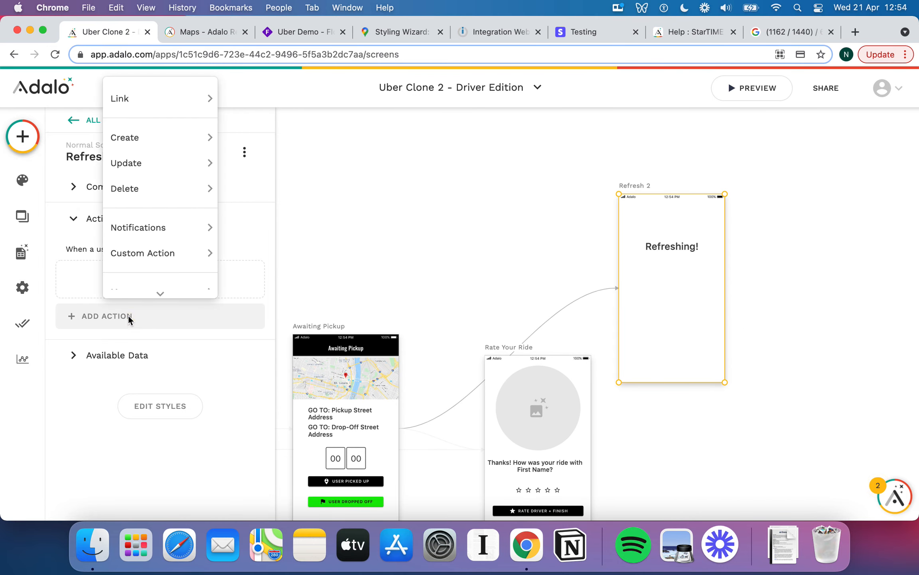
mouse_move(189, 252)
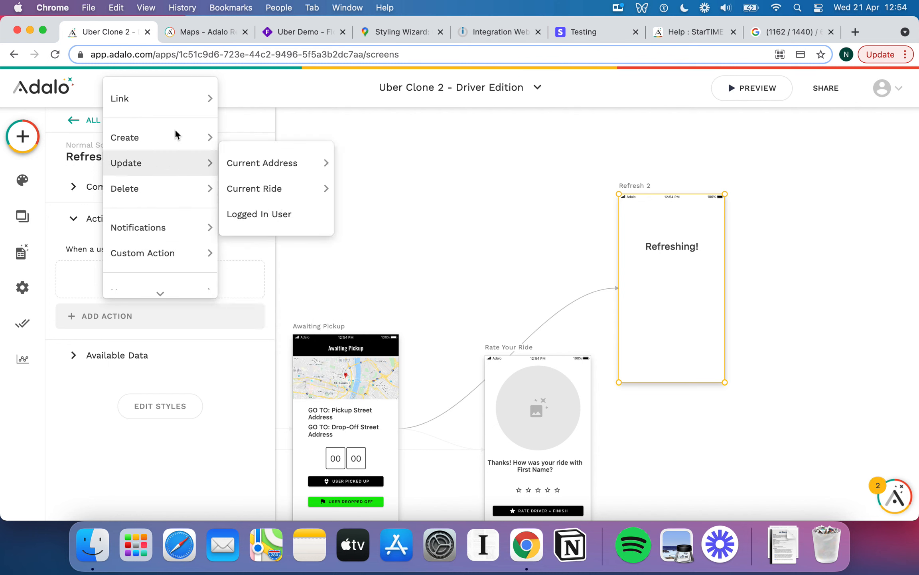
mouse_move(163, 100)
left_click(295, 138)
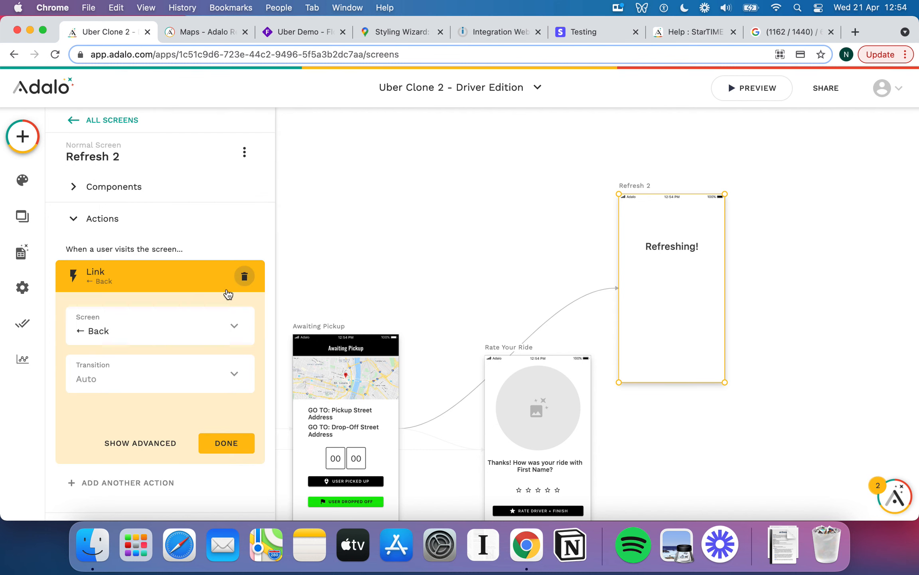
scroll(160, 319, "down", 2)
left_click(233, 373)
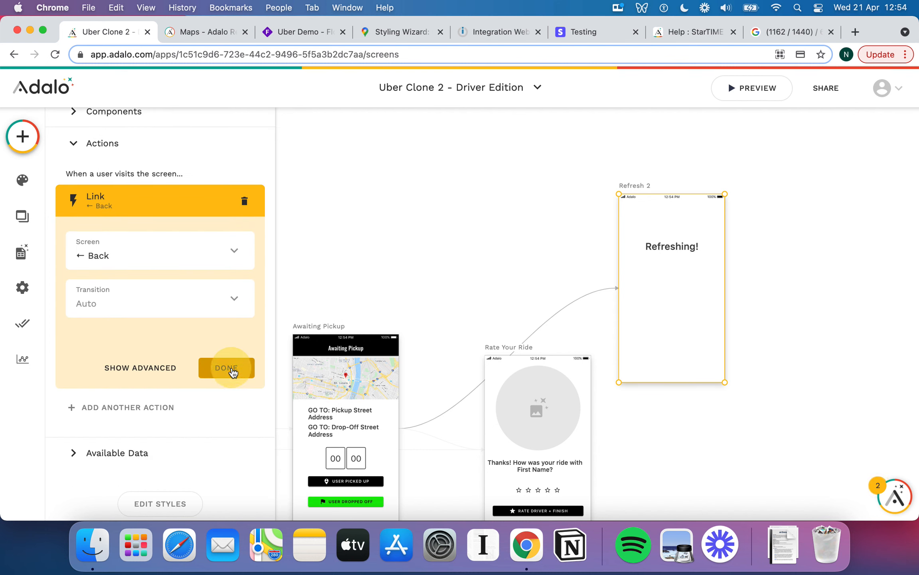
left_click_drag(647, 190, 494, 141)
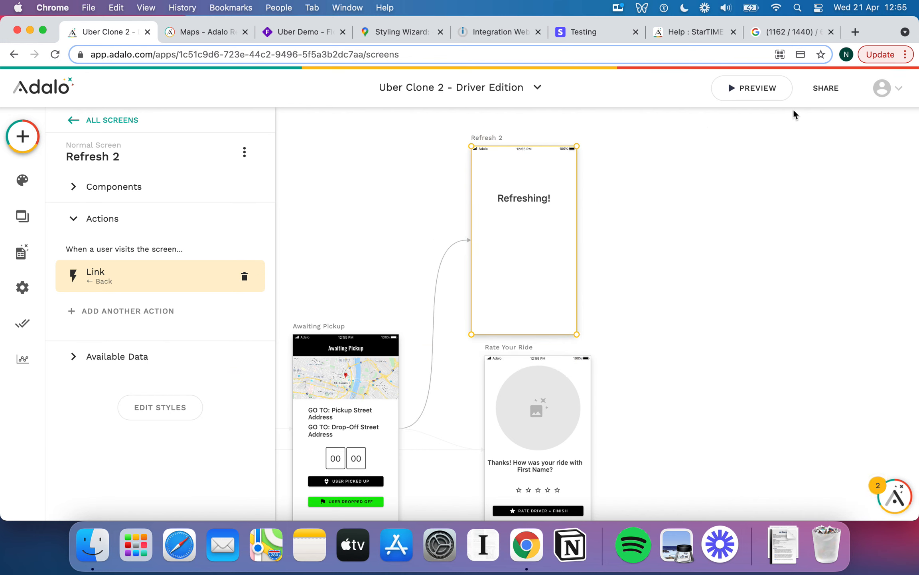
Switch from the Driver Edition to the Uber Clone 2 rider app and preview it
left_click(760, 91)
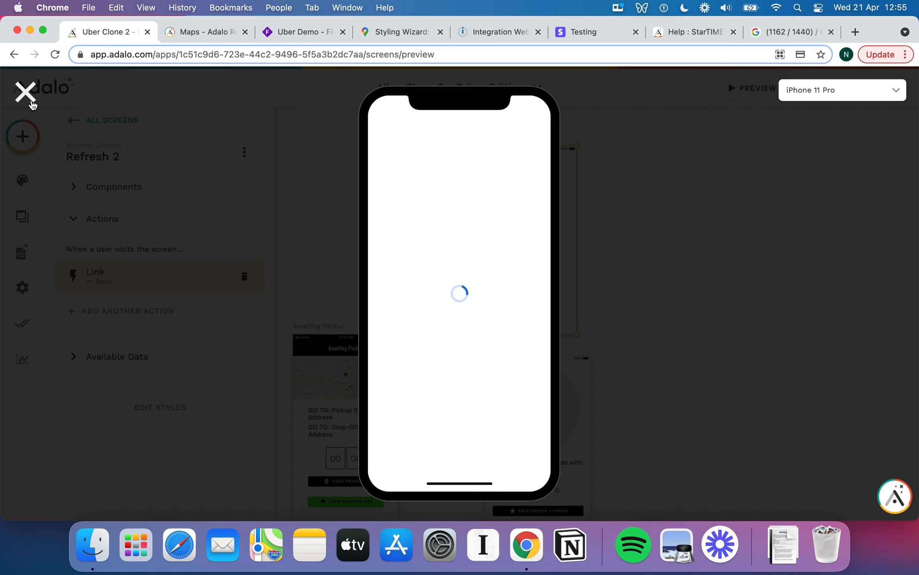
left_click(32, 104)
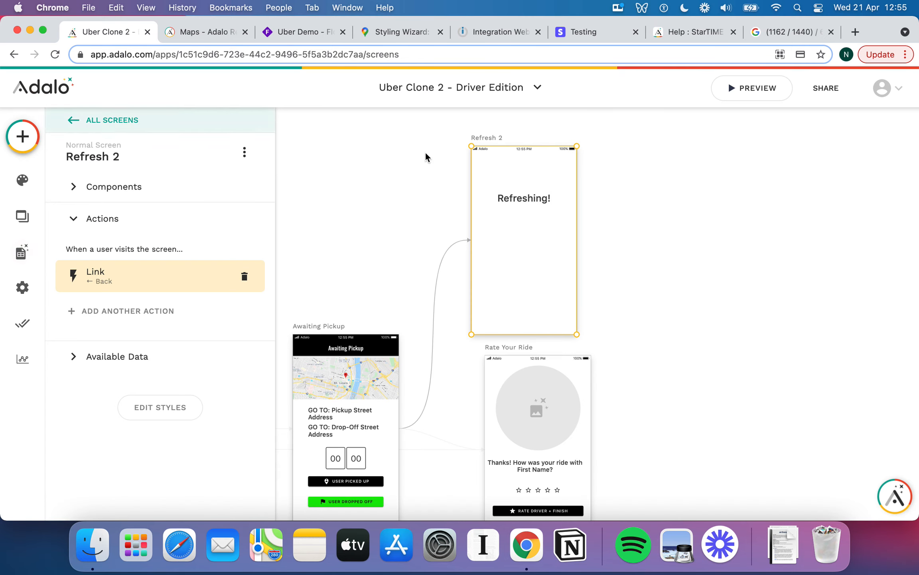
left_click(485, 88)
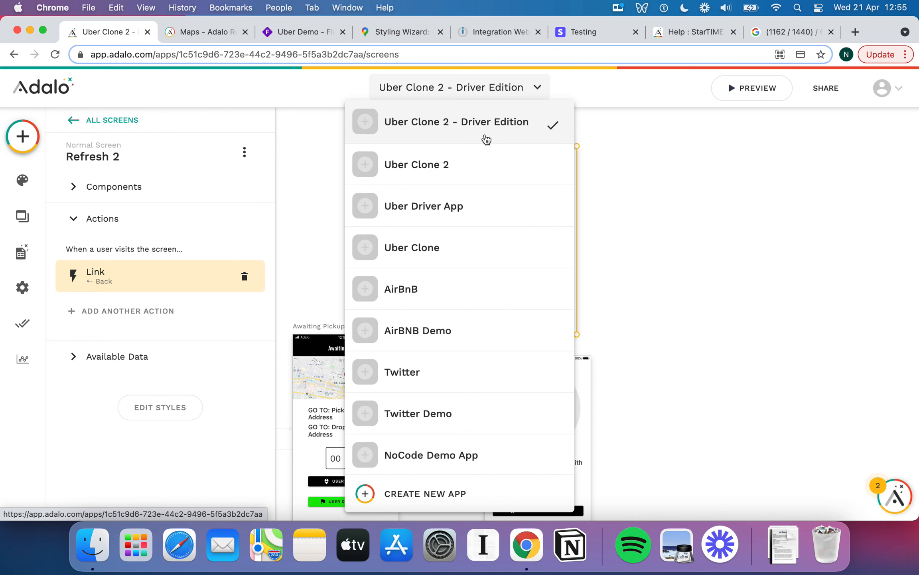
left_click(480, 158)
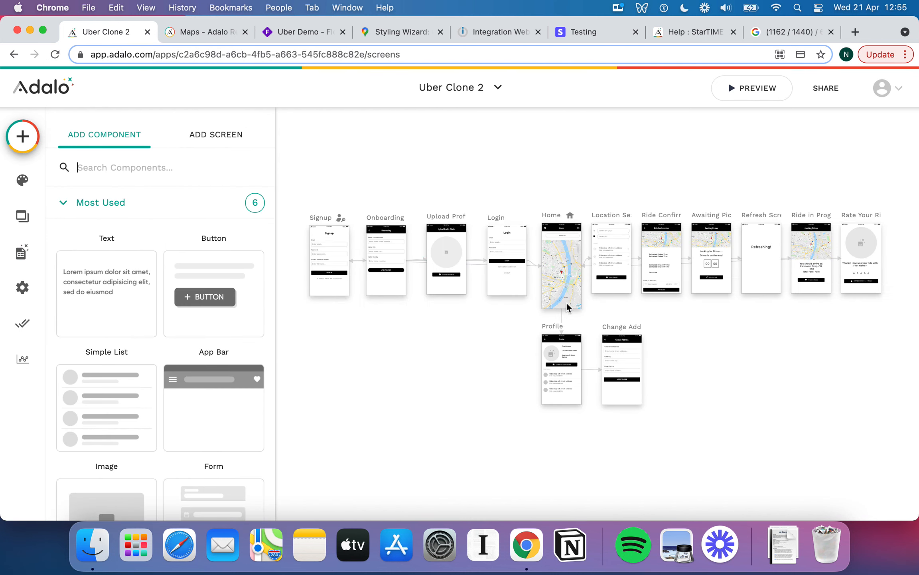
left_click(750, 91)
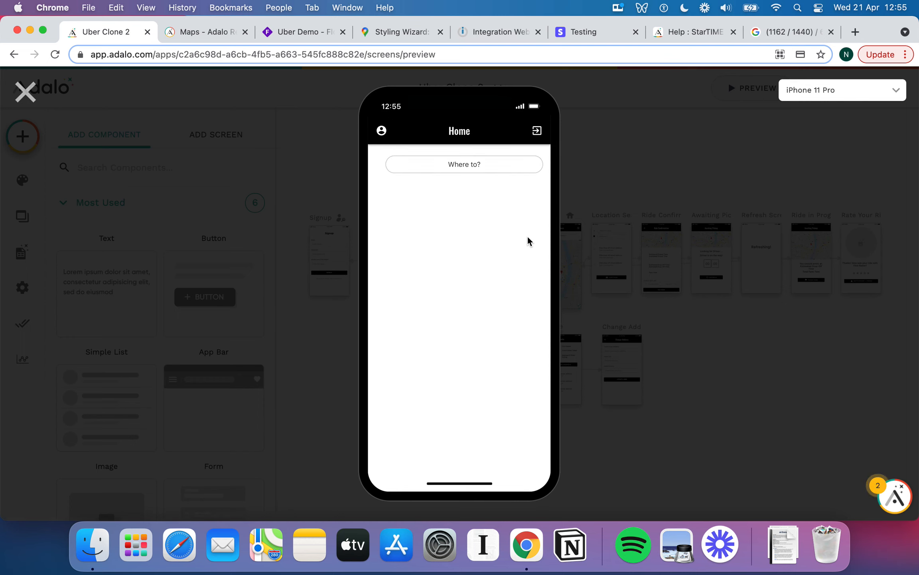
Request a ride from 15 Saville Row to a destination starting with '28'
left_click(469, 167)
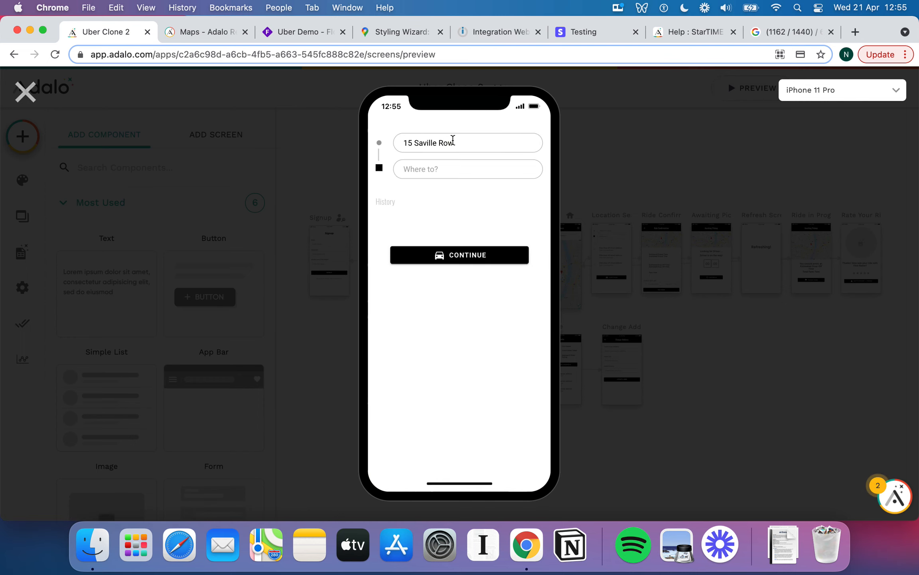
left_click(452, 170)
type("28 Banner Street")
left_click(470, 257)
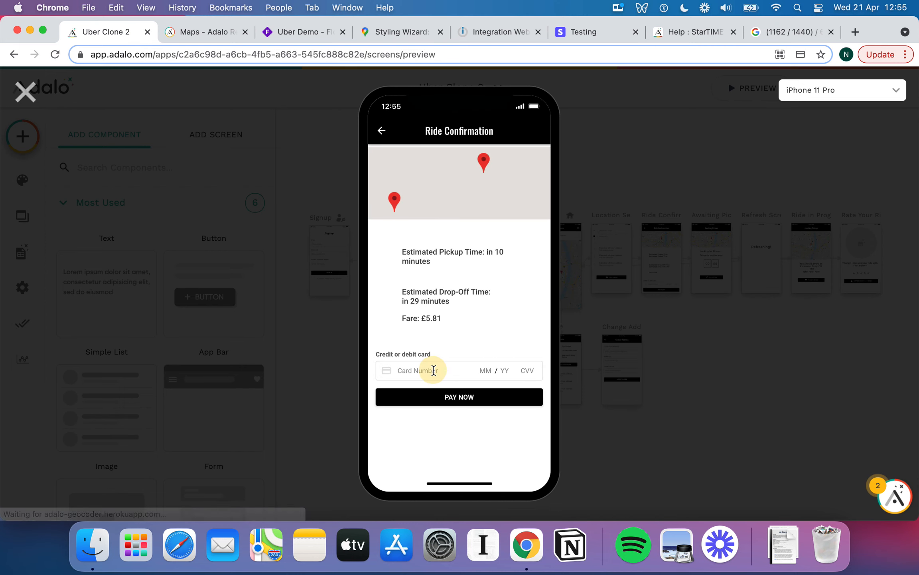
Pay with the Stripe 4242 test card copied from the testing docs, then close the preview
left_click(434, 371)
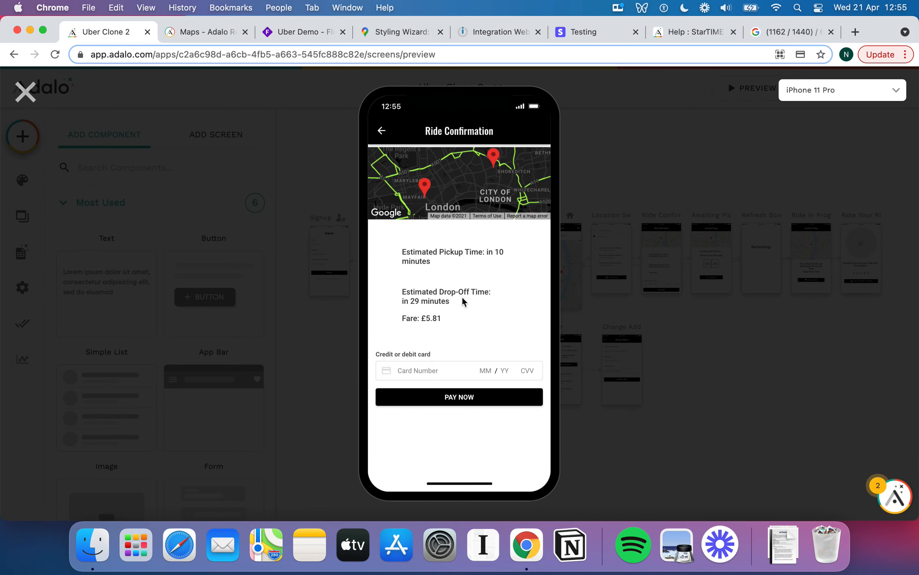
left_click(590, 33)
left_click(331, 288)
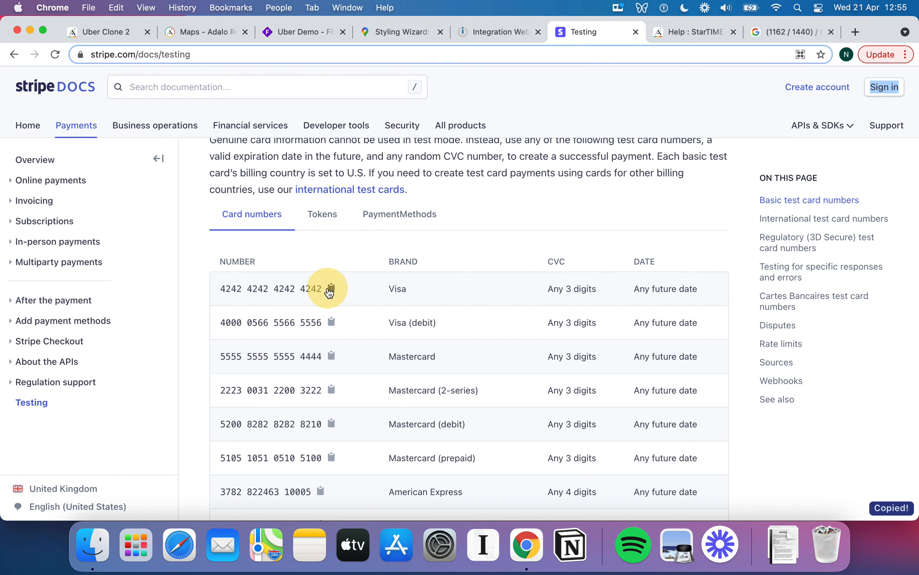
left_click(116, 32)
left_click(409, 370)
key("super+v")
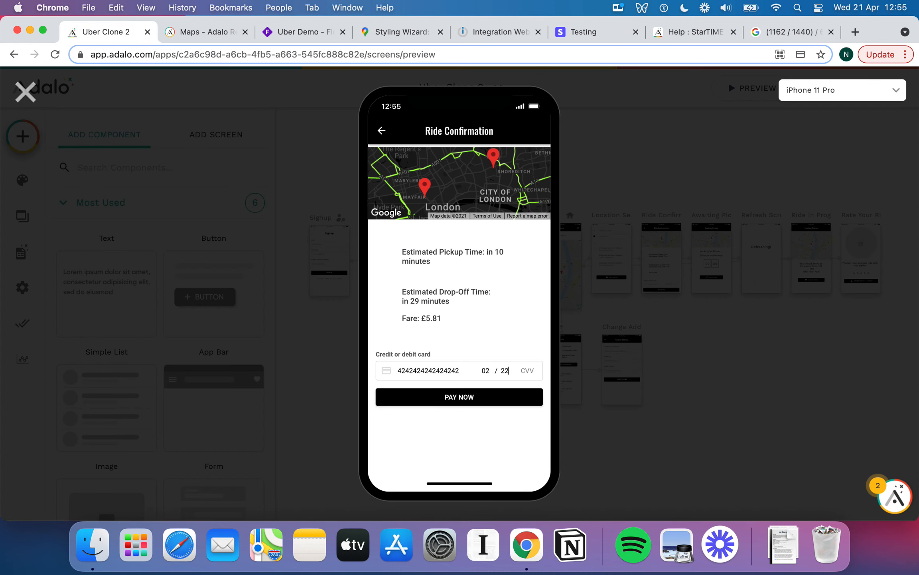
left_click(488, 396)
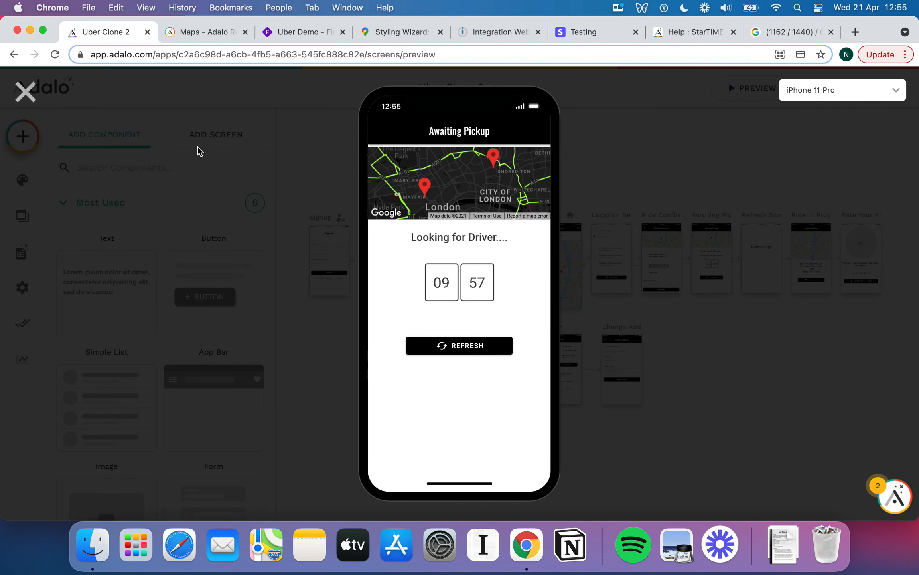
left_click(25, 96)
Preview Driver Edition, accept the 28 Banner Street ride, mark pickup, then close the preview
left_click(480, 90)
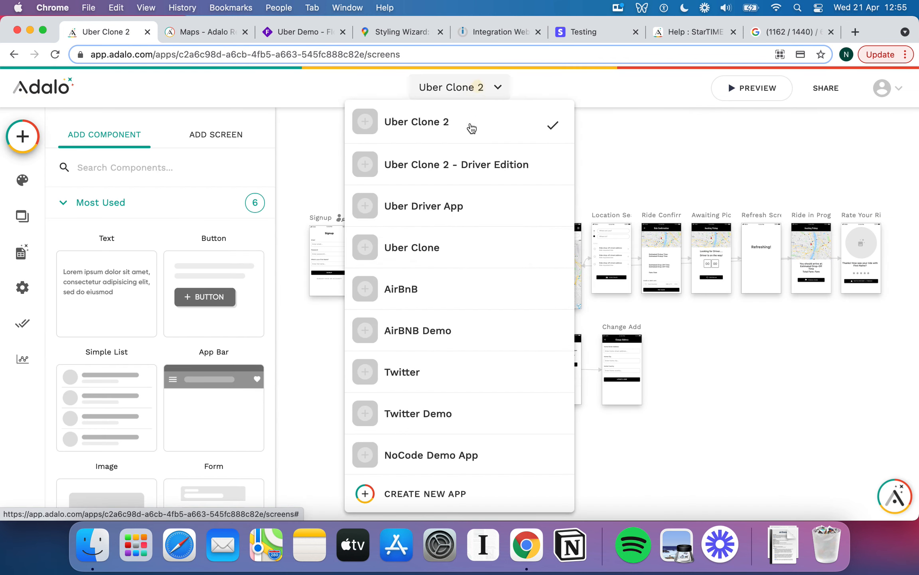
left_click(486, 164)
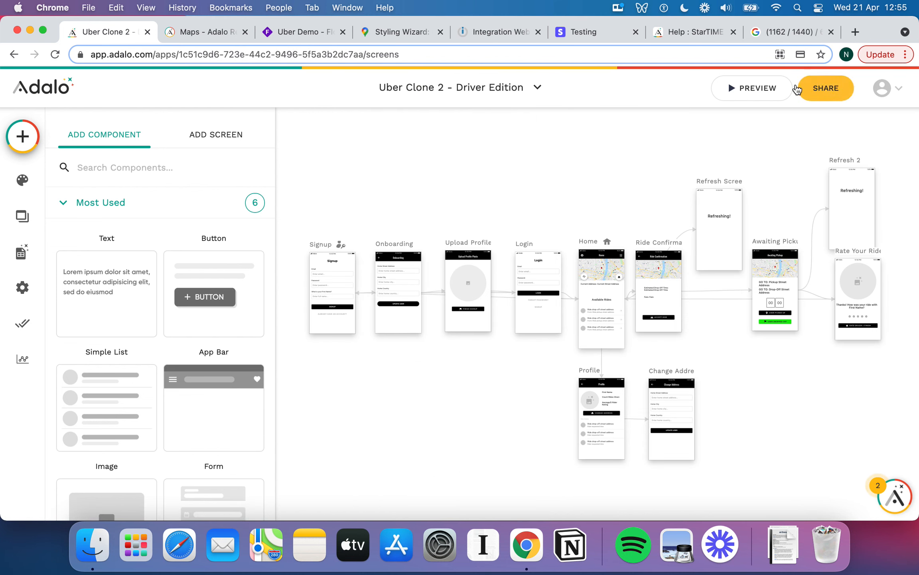
left_click(778, 93)
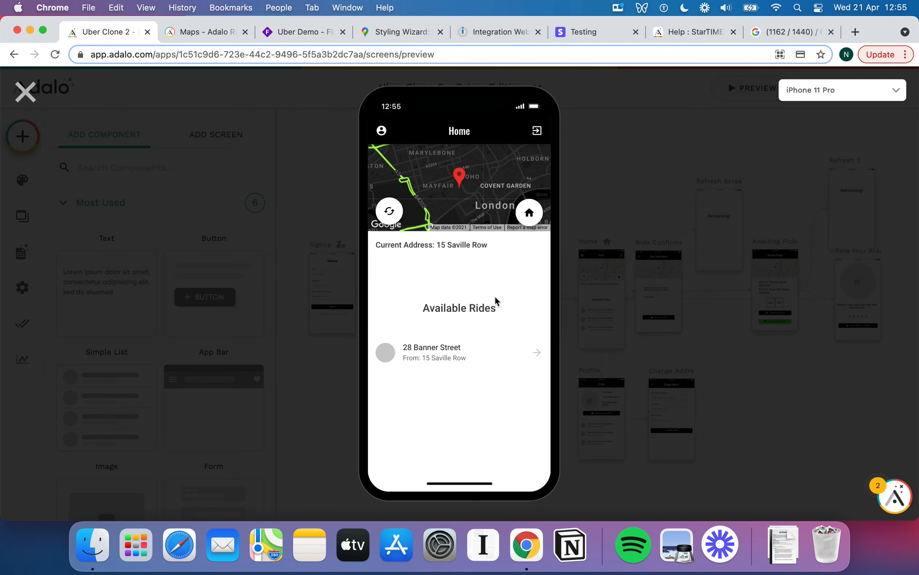
left_click(451, 355)
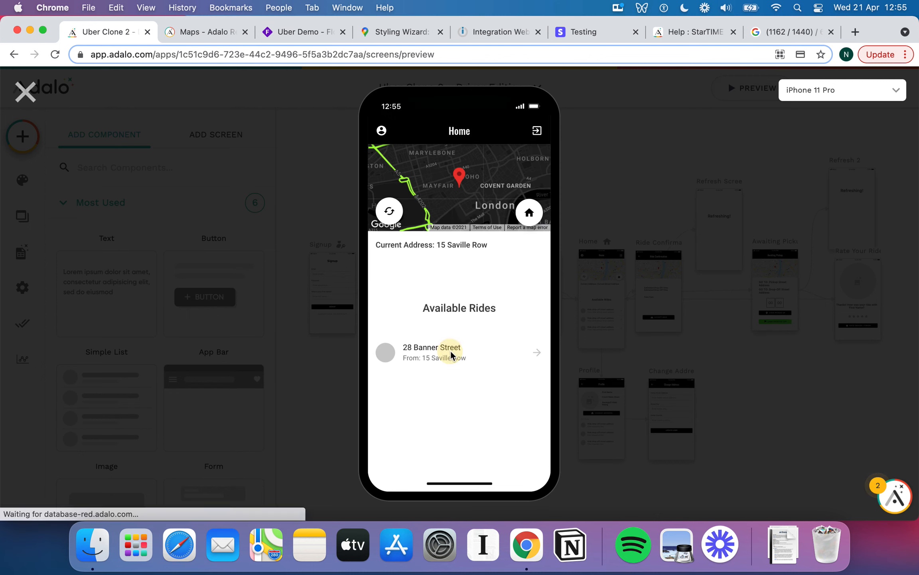
left_click(469, 368)
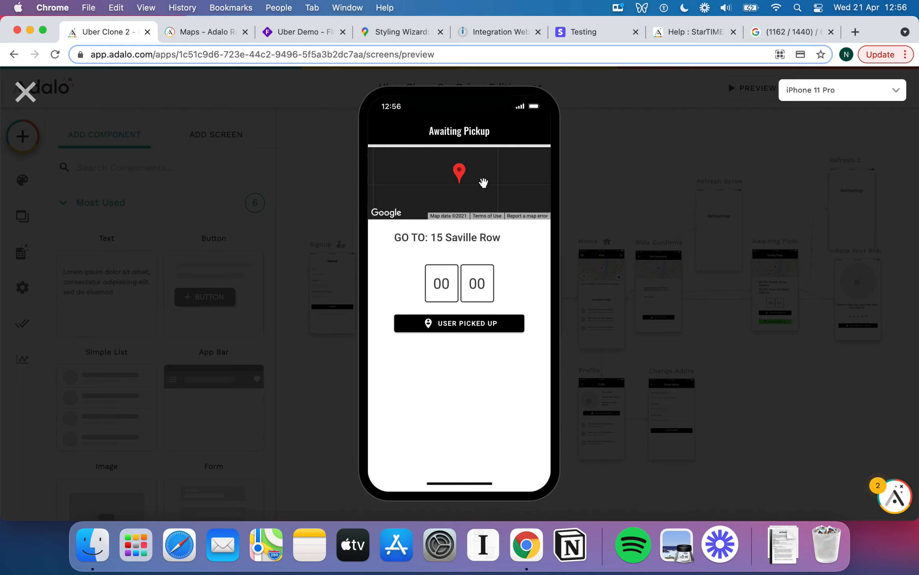
left_click(466, 326)
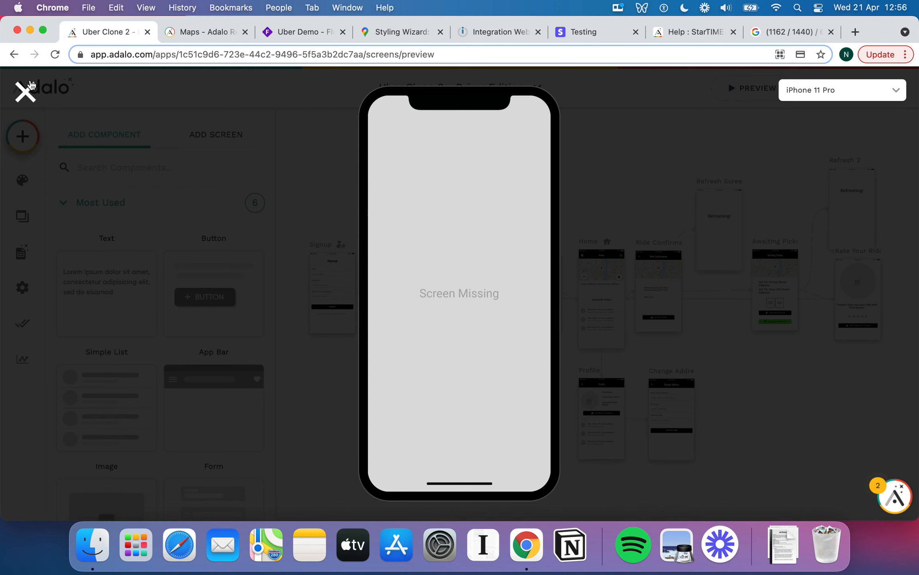
left_click(25, 92)
Delete the empty Link action from Awaiting Pickup's on-visit actions
scroll(635, 206, "right", 5)
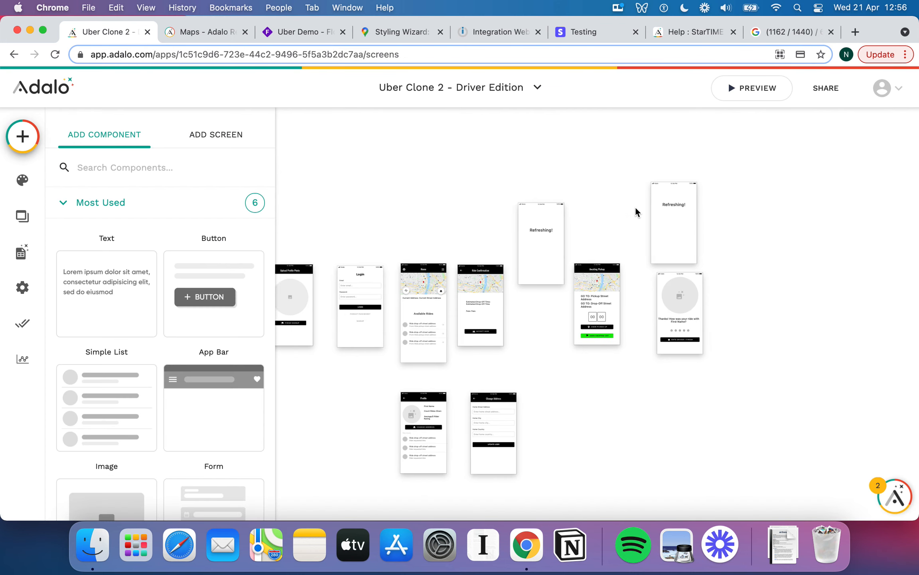
scroll(635, 206, "up", 4)
scroll(640, 279, "down", 1)
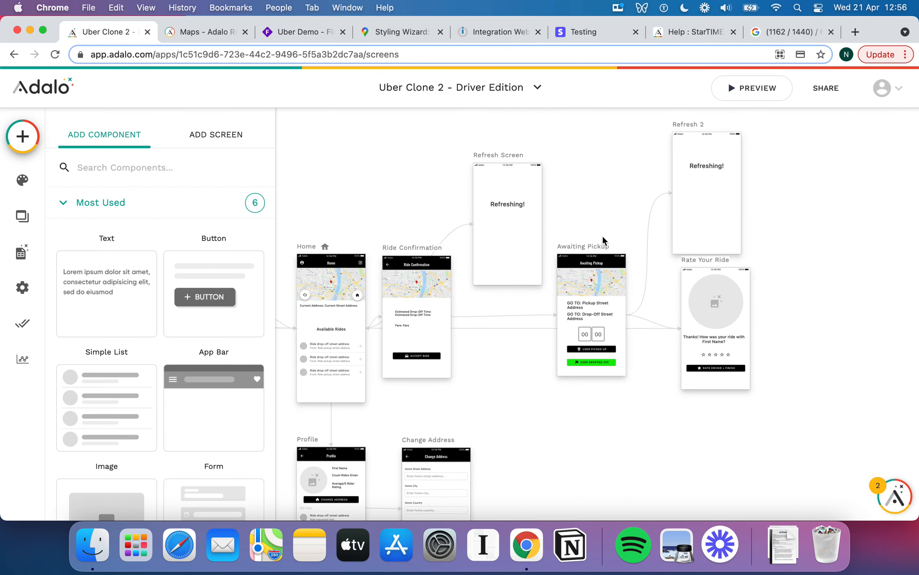
left_click(593, 248)
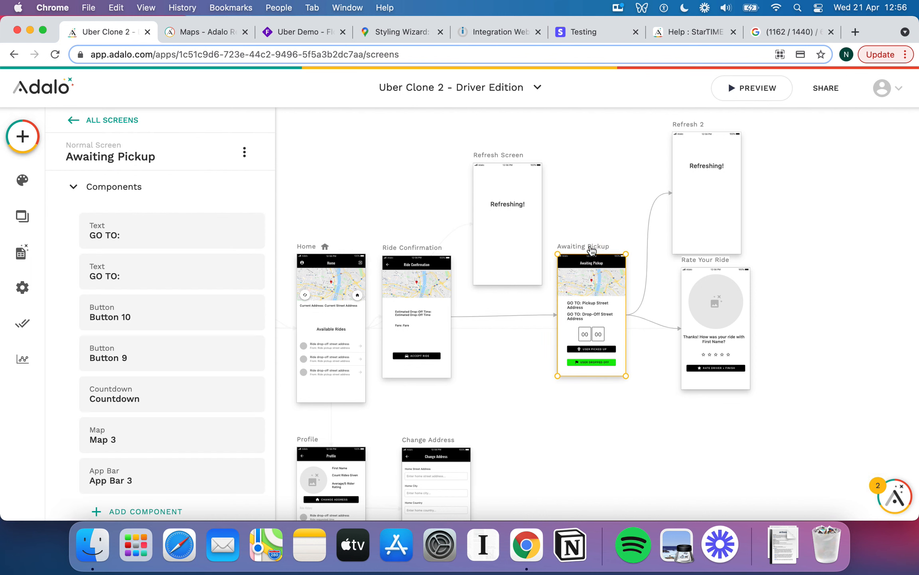
scroll(157, 402, "down", 4)
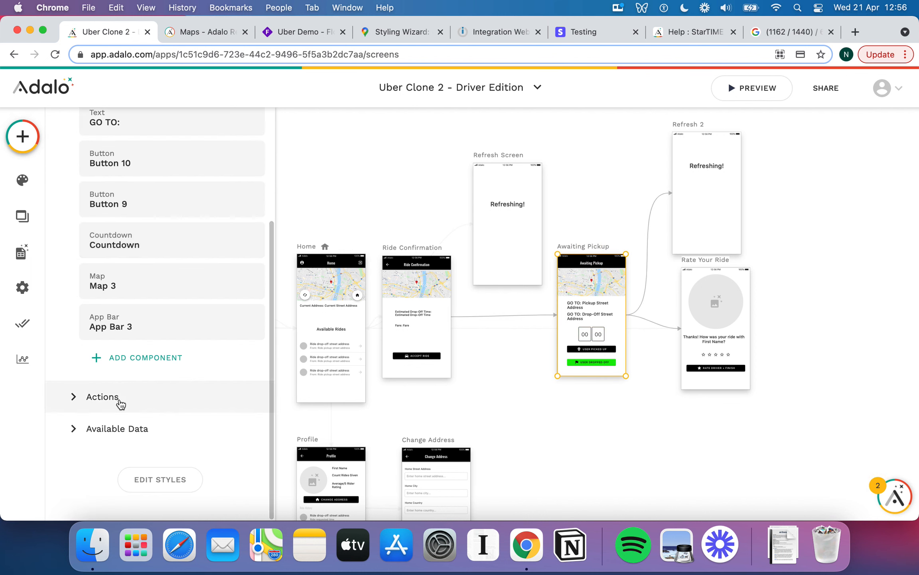
left_click(75, 397)
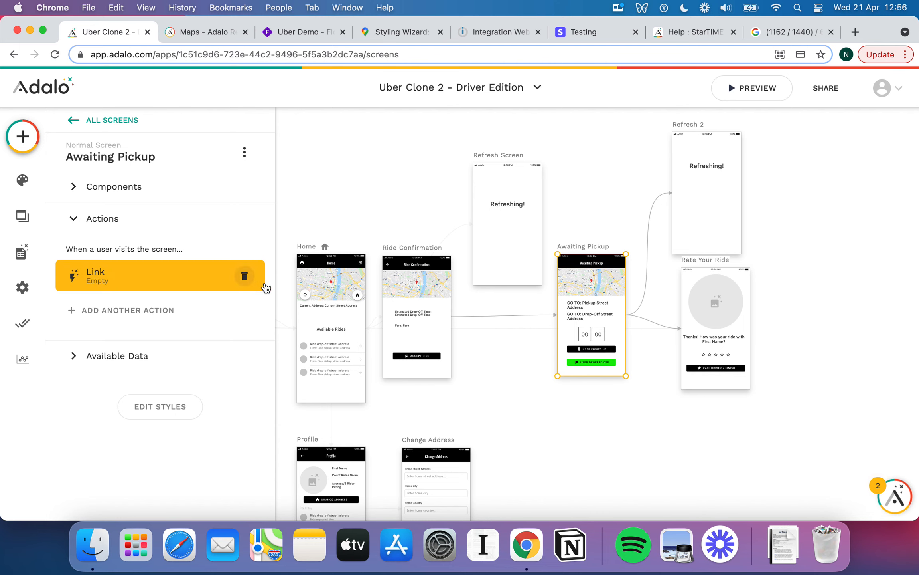
left_click(244, 276)
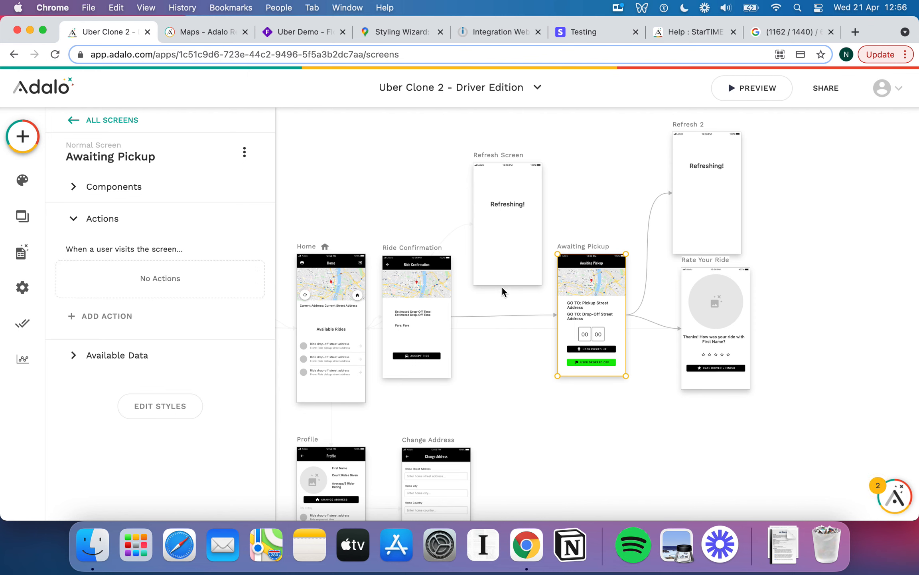
left_click(577, 205)
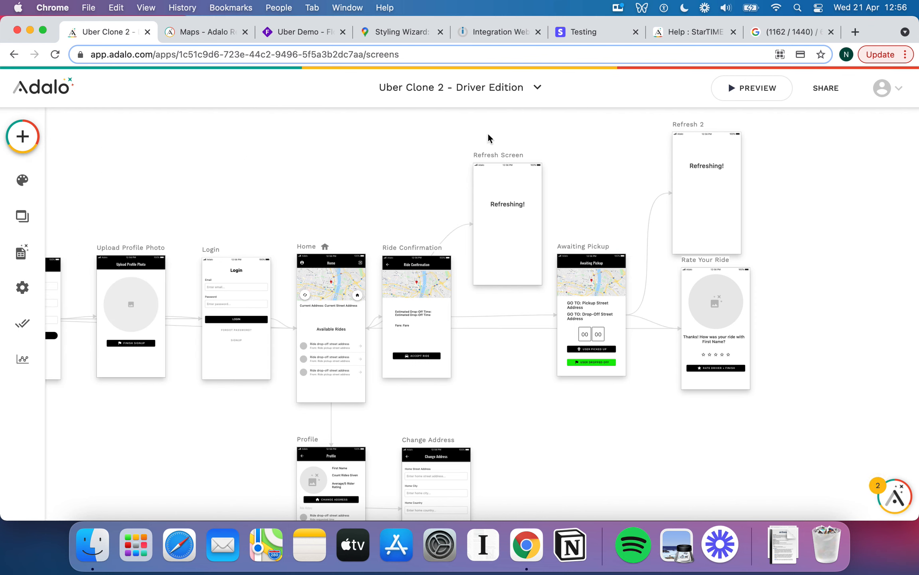
left_click(491, 95)
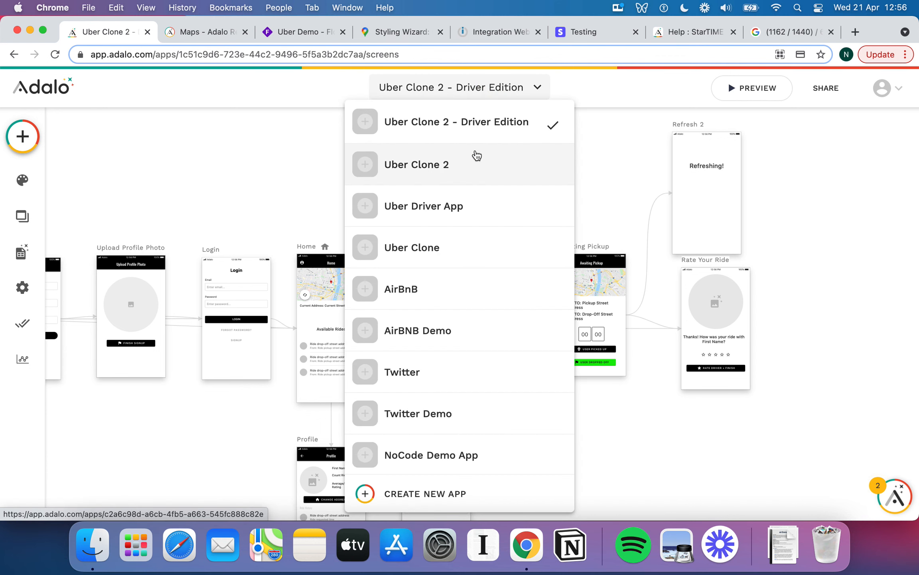
In Uber Clone 2, review Awaiting Pickup's conditional link to Ride in Progress, then preview the app
left_click(476, 155)
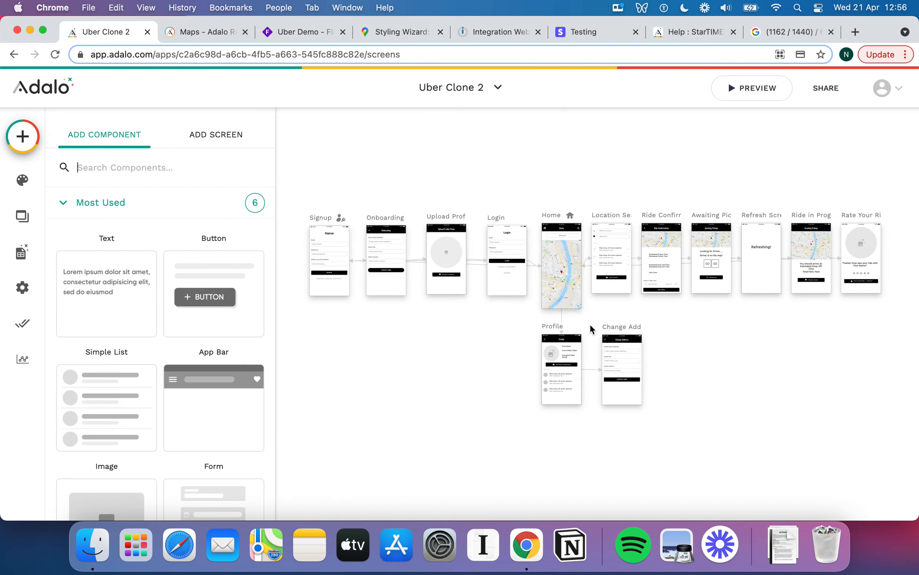
scroll(590, 323, "right", 3)
left_click(651, 251)
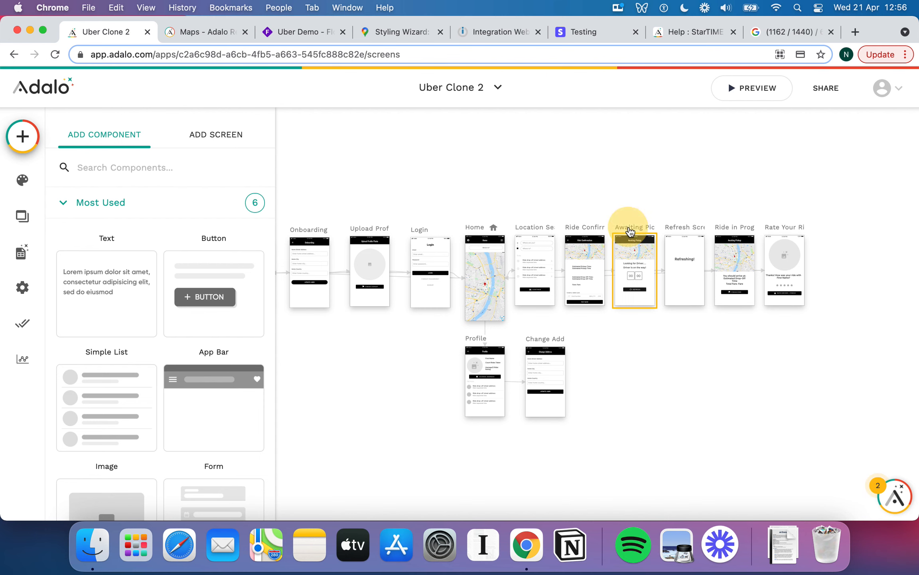
scroll(159, 263, "down", 3)
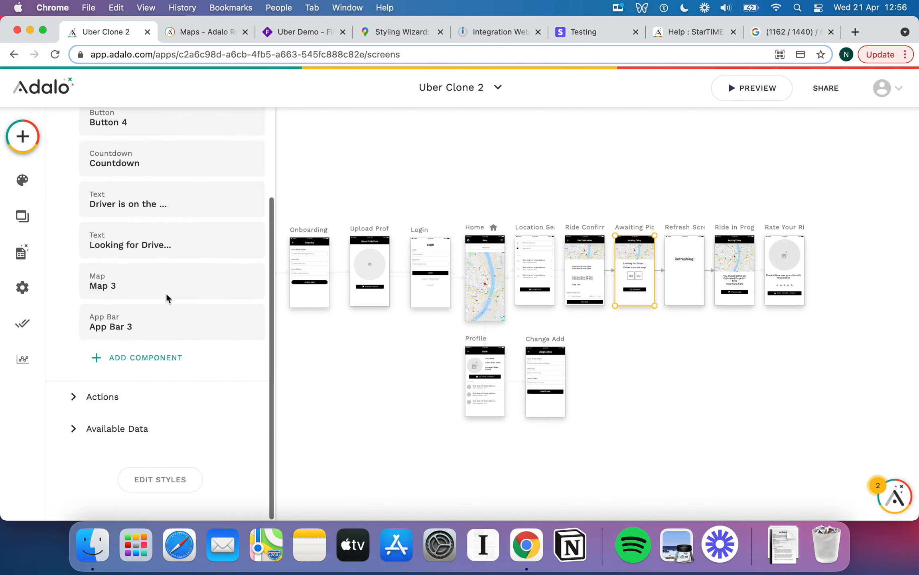
left_click(72, 396)
scroll(132, 321, "down", 3)
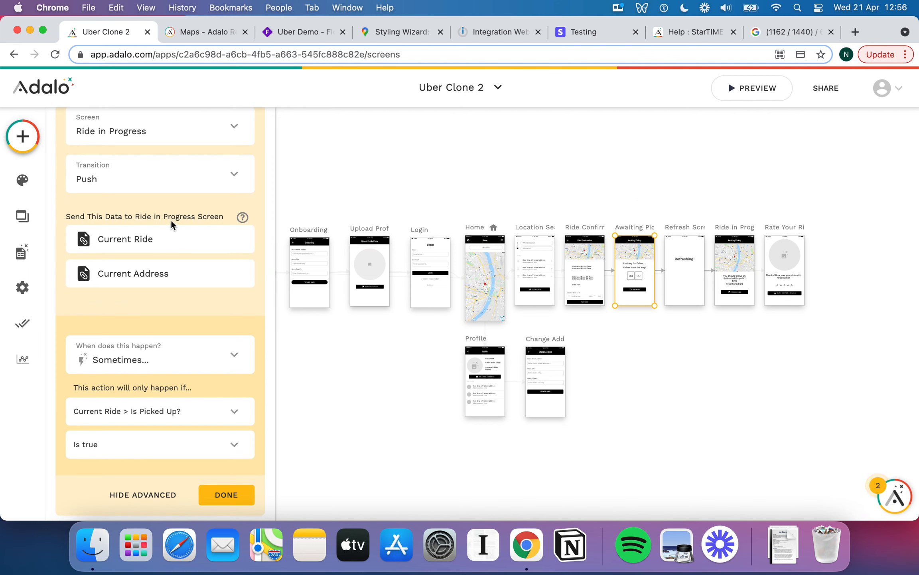
scroll(170, 219, "up", 2)
scroll(136, 287, "up", 3)
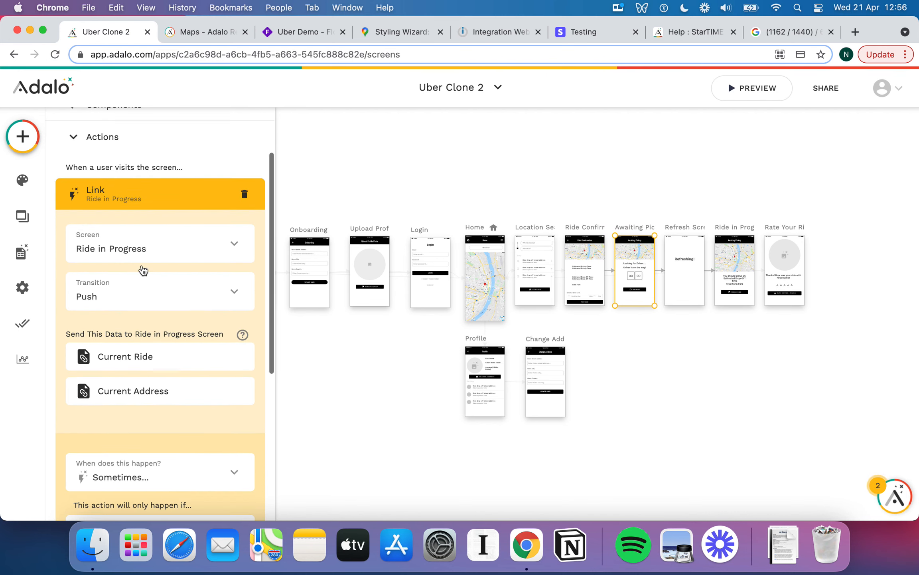
left_click(112, 199)
left_click(741, 96)
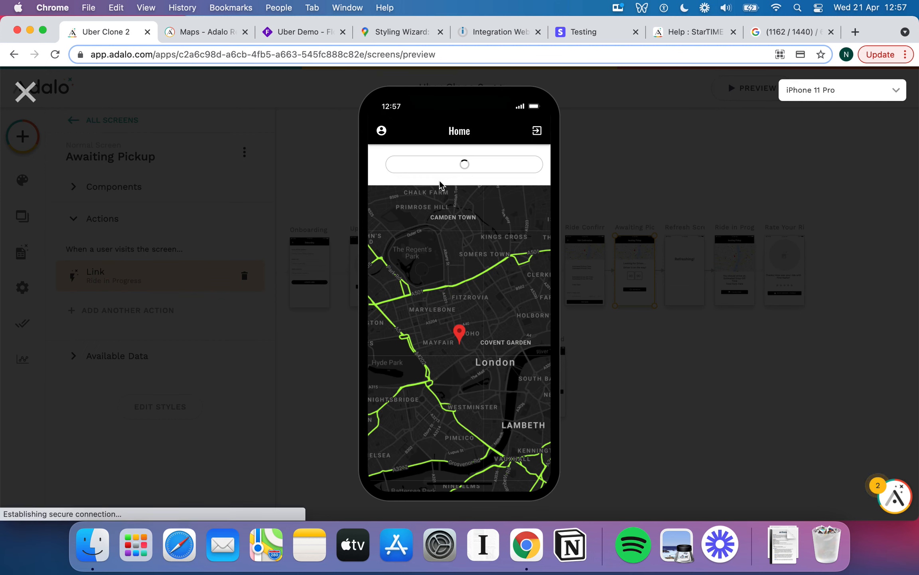
Request a ride to a destination starting with '29' and continue to confirmation
left_click(459, 181)
left_click(450, 170)
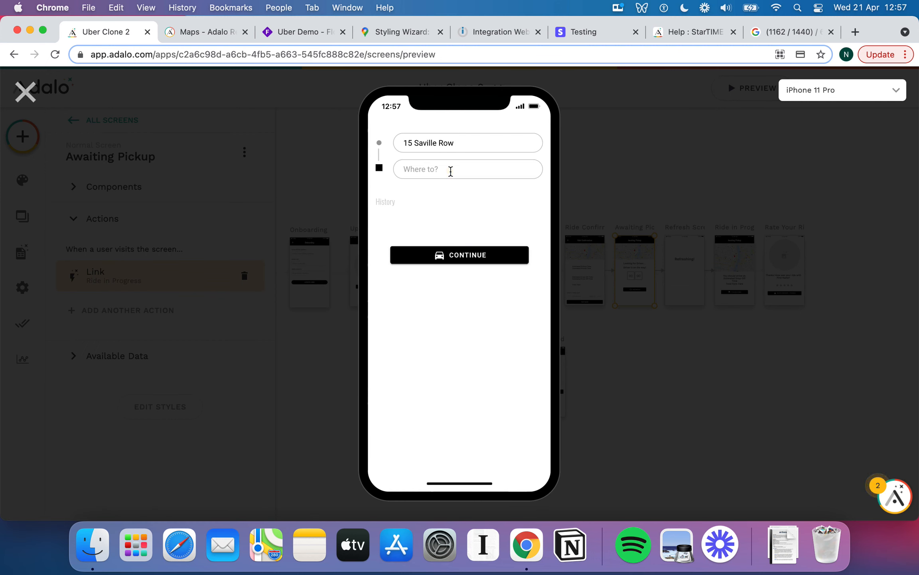
type("29")
left_click(459, 254)
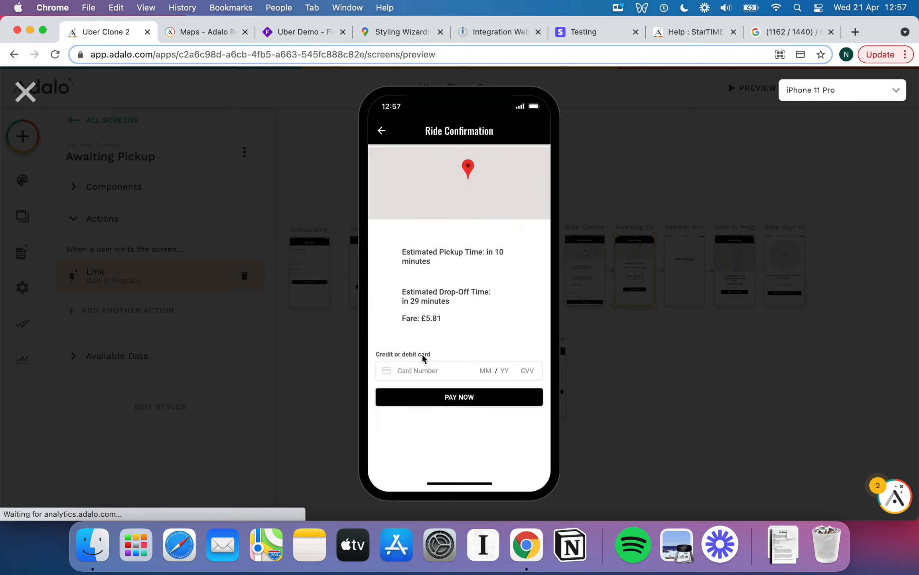
Pay with the Stripe 4242 Visa test card, then close the rider preview
left_click(592, 35)
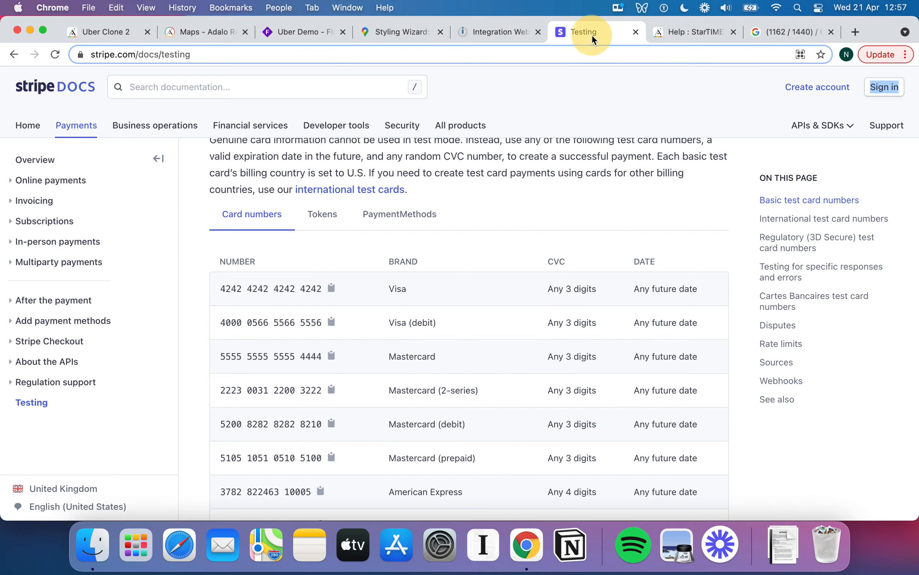
left_click(329, 288)
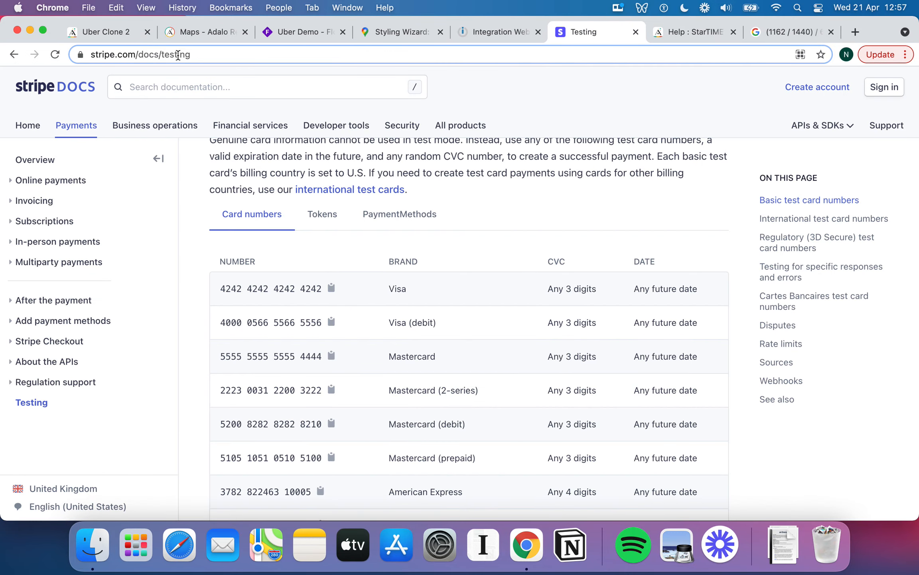
left_click(105, 32)
left_click(422, 370)
key("super+v")
left_click(487, 370)
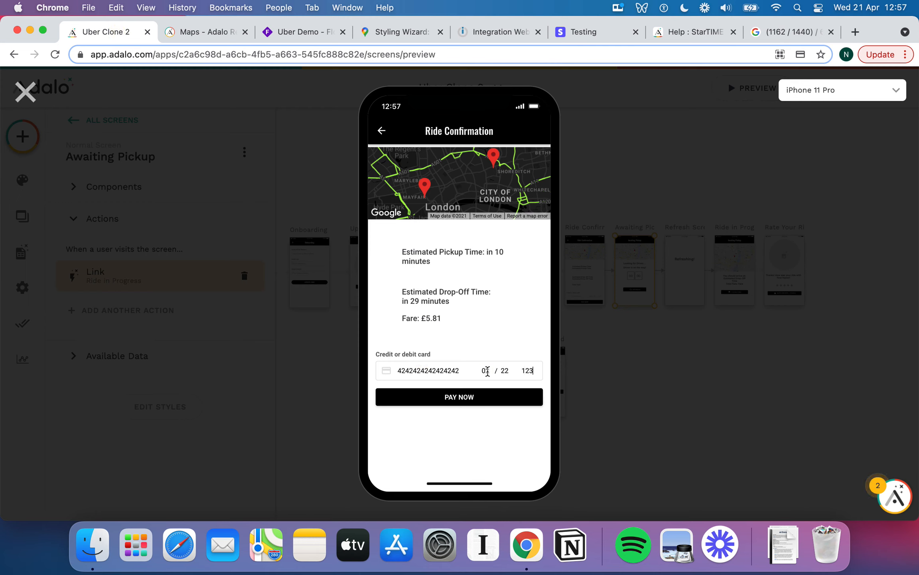
left_click(484, 401)
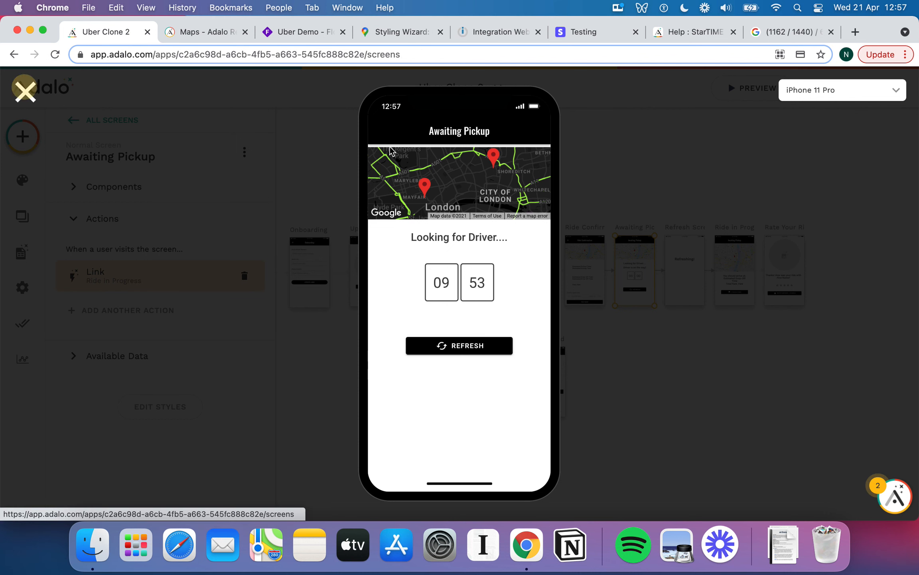
left_click(25, 89)
Switch to the Driver Edition app and preview it
left_click(443, 94)
left_click(439, 164)
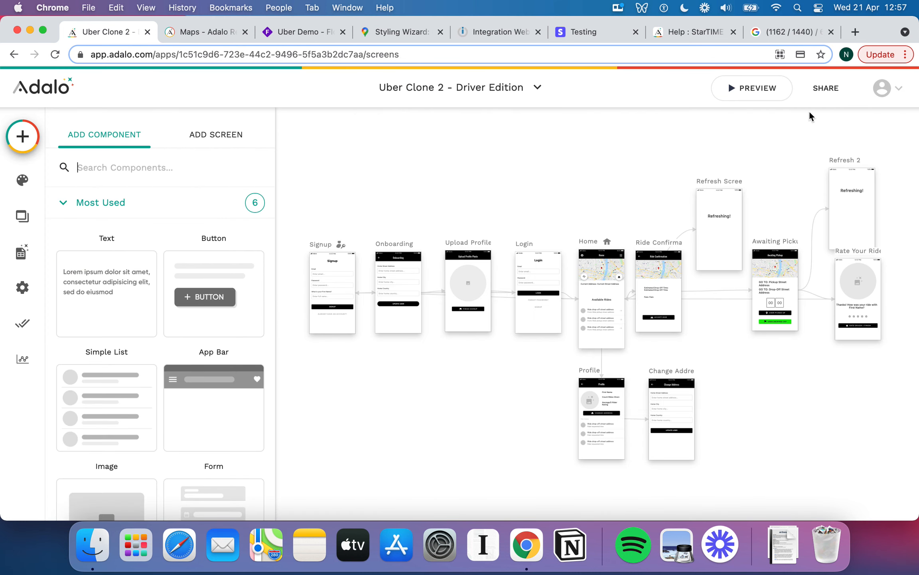
left_click(762, 91)
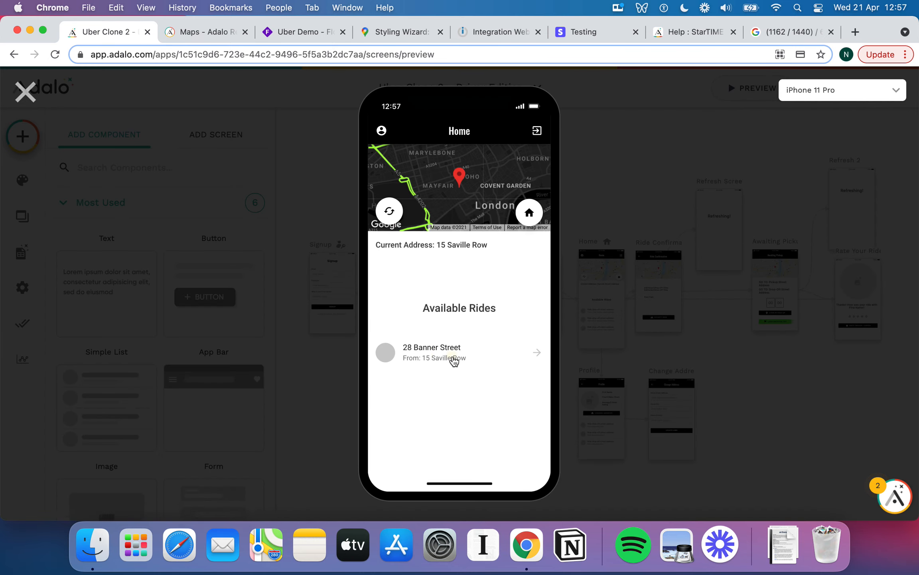
Accept the 28 Banner Street ride, pick up and drop off the rider, rate one star, and finish
left_click(453, 356)
left_click(469, 364)
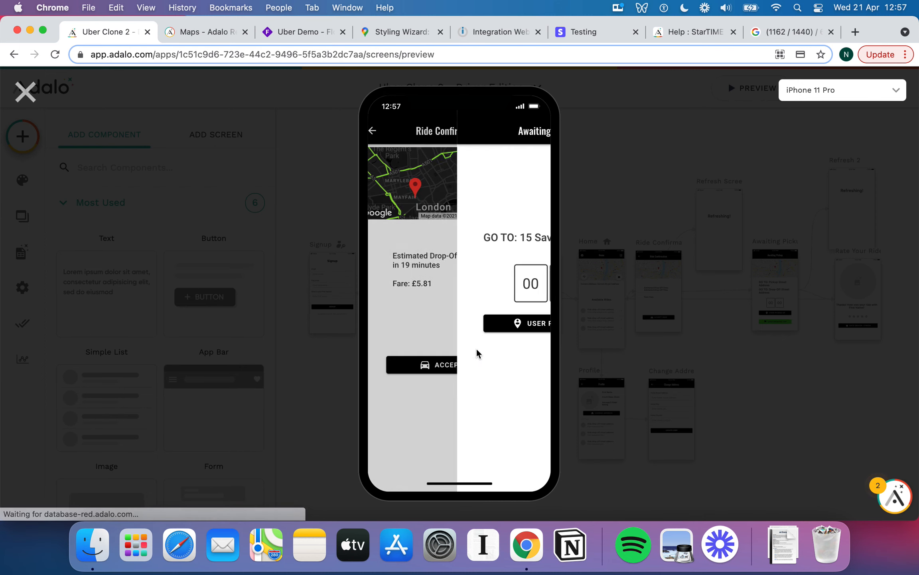
left_click(484, 327)
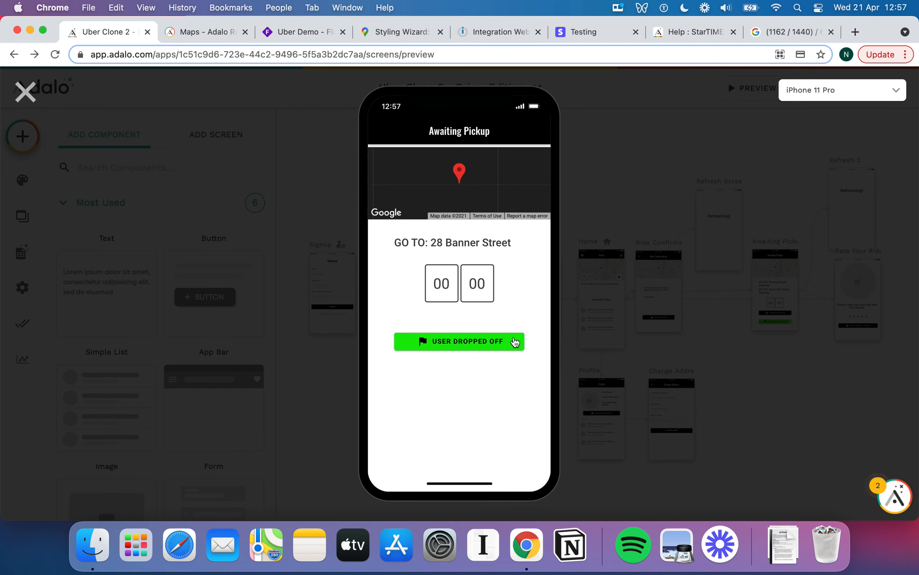
left_click(476, 341)
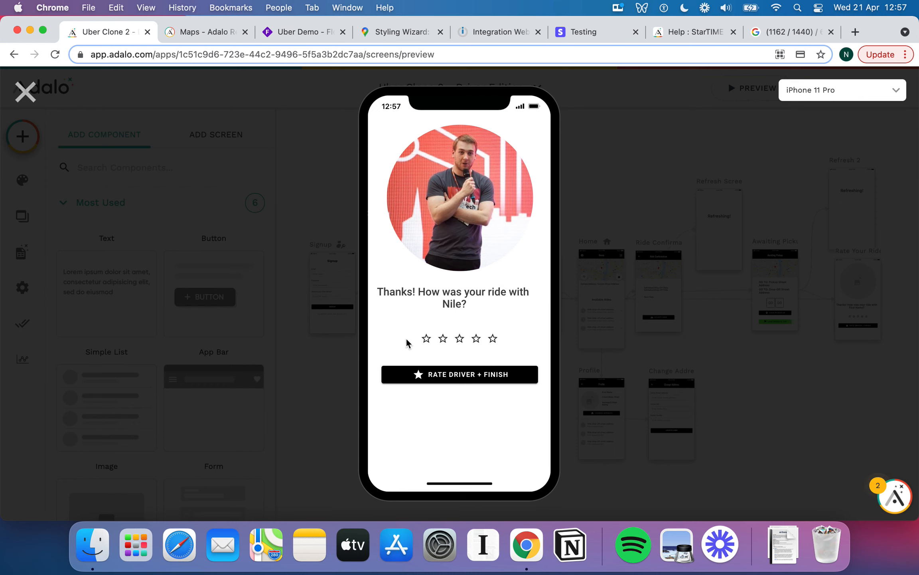
left_click(427, 339)
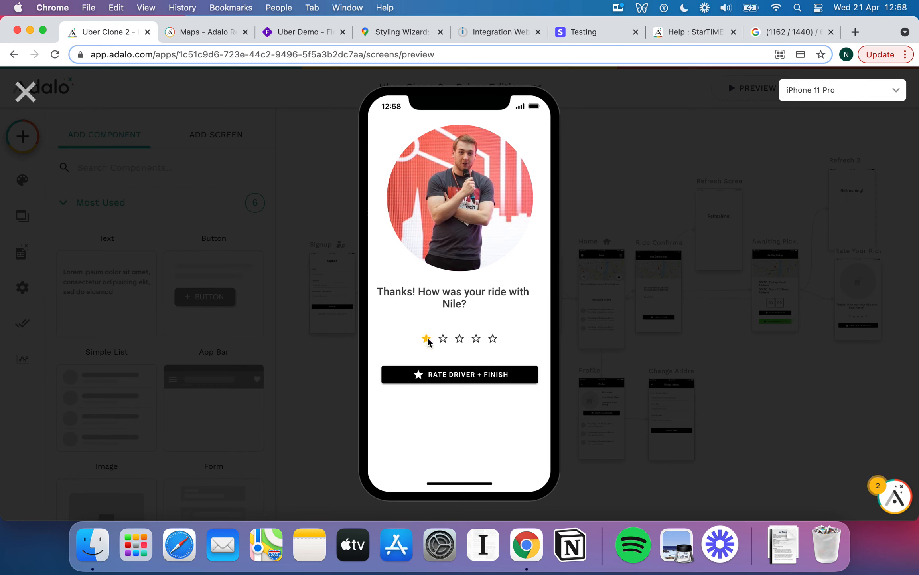
left_click(453, 378)
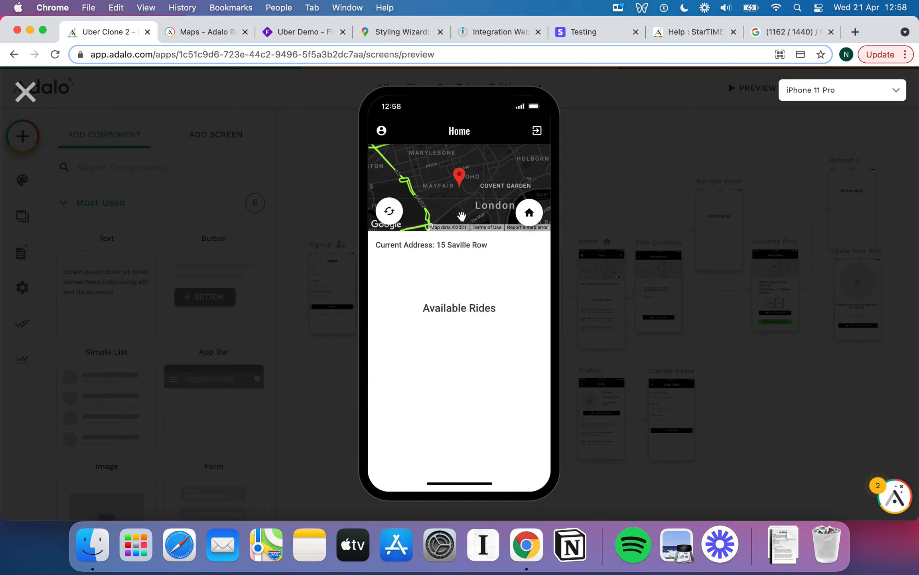
left_click(23, 95)
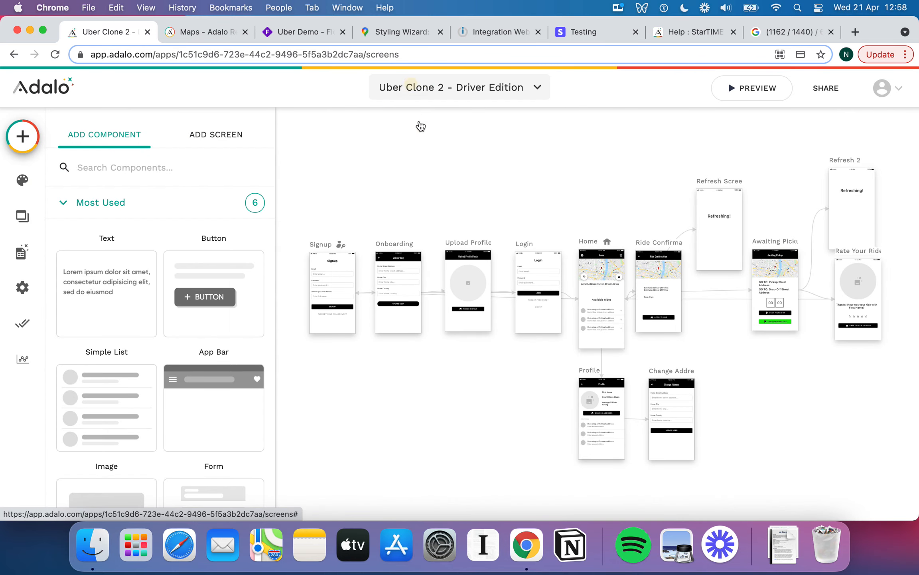
Switch to Uber Clone 2, preview it to check the rider's profile, then close
left_click(418, 90)
left_click(421, 158)
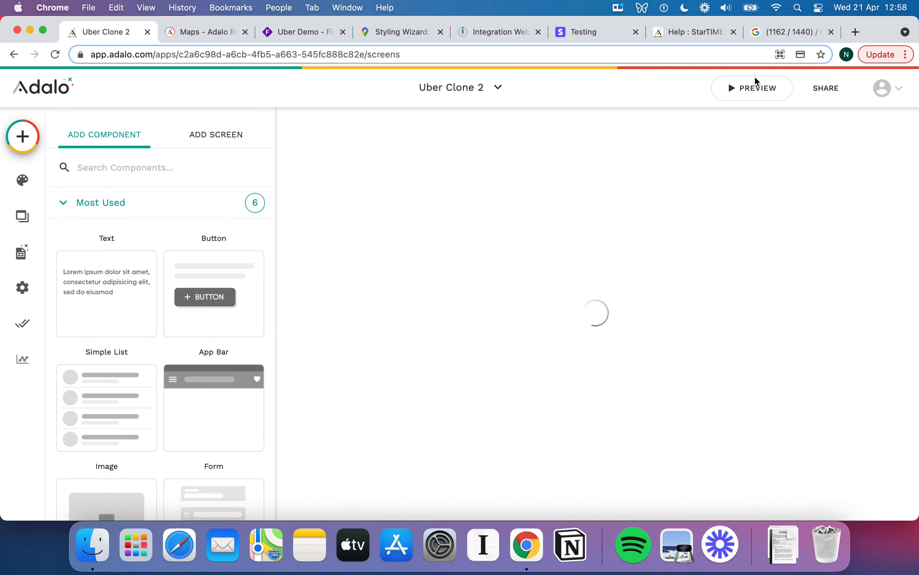
left_click(749, 93)
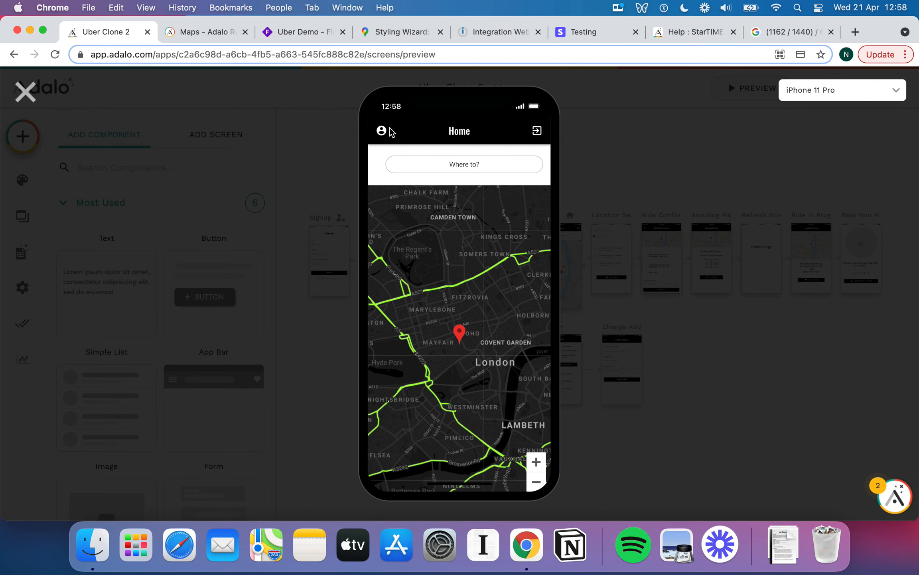
left_click(387, 132)
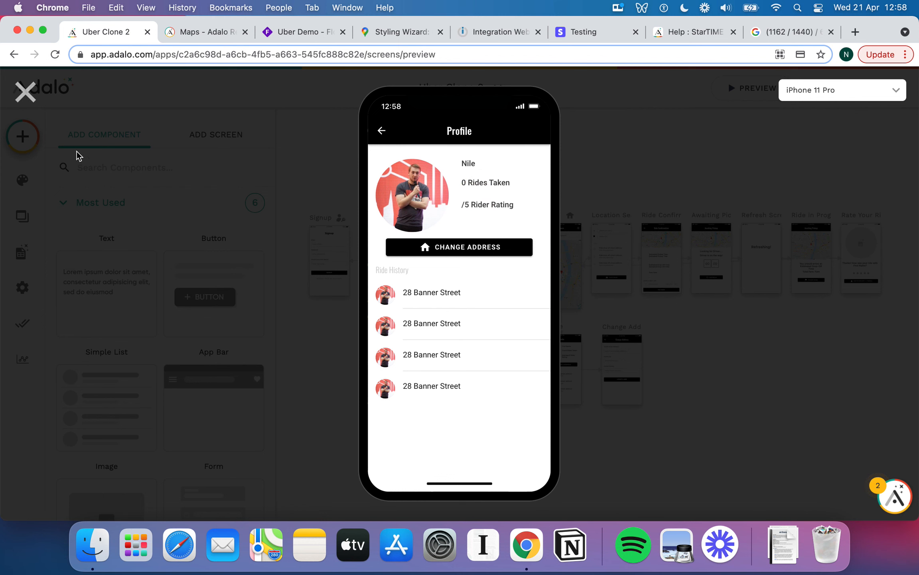
left_click(25, 96)
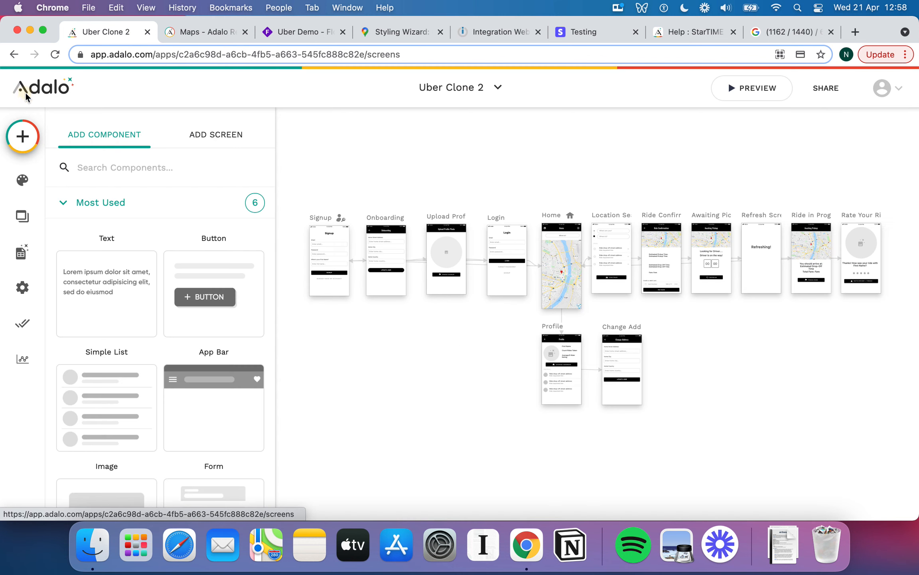
In the Database, open the Ratings collection's records and confirm one entry rated 1
left_click(22, 252)
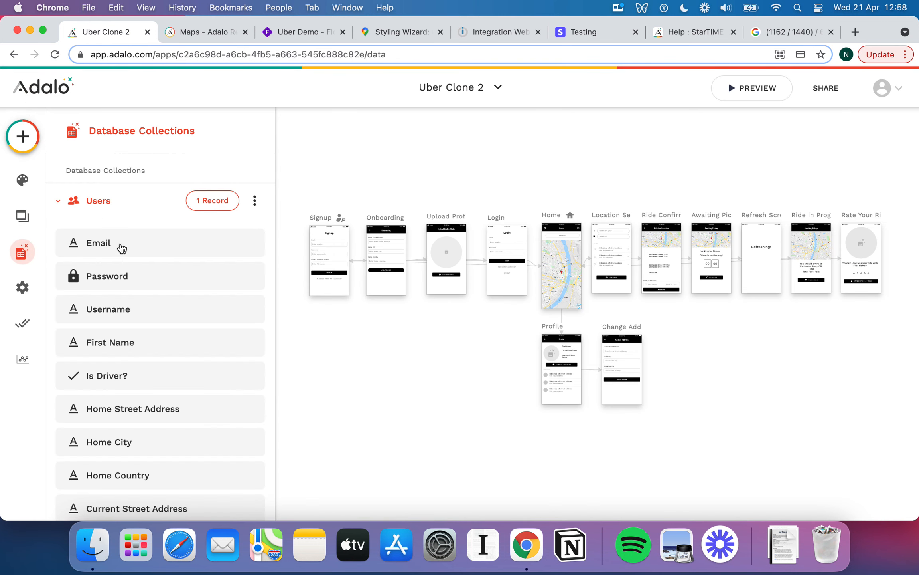
scroll(119, 246, "down", 10)
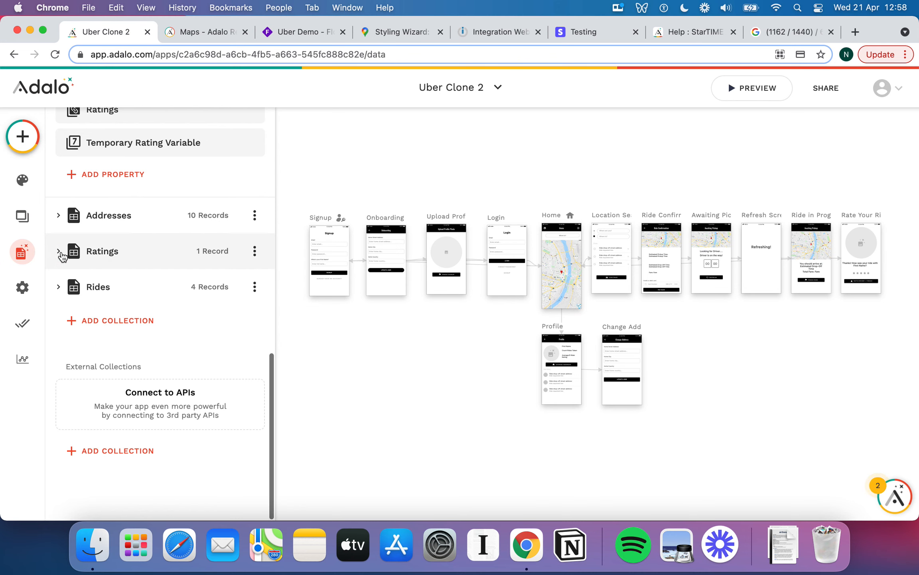
left_click(107, 252)
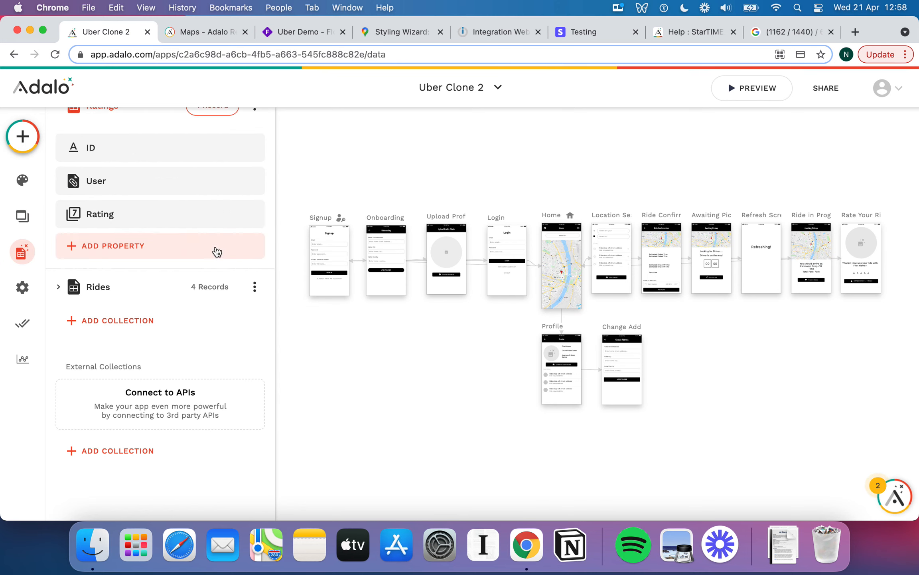
scroll(227, 139, "up", 1)
left_click(227, 139)
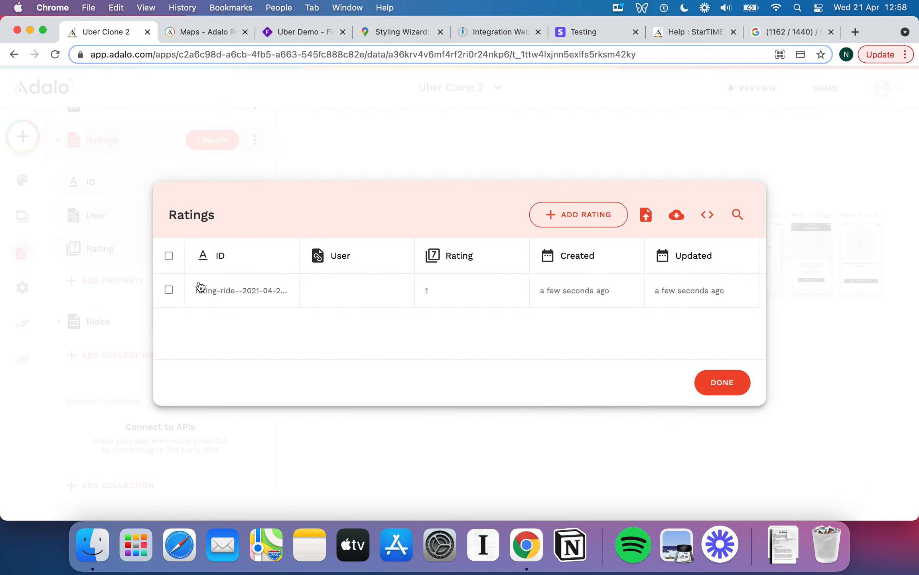
scroll(433, 297, "right", 5)
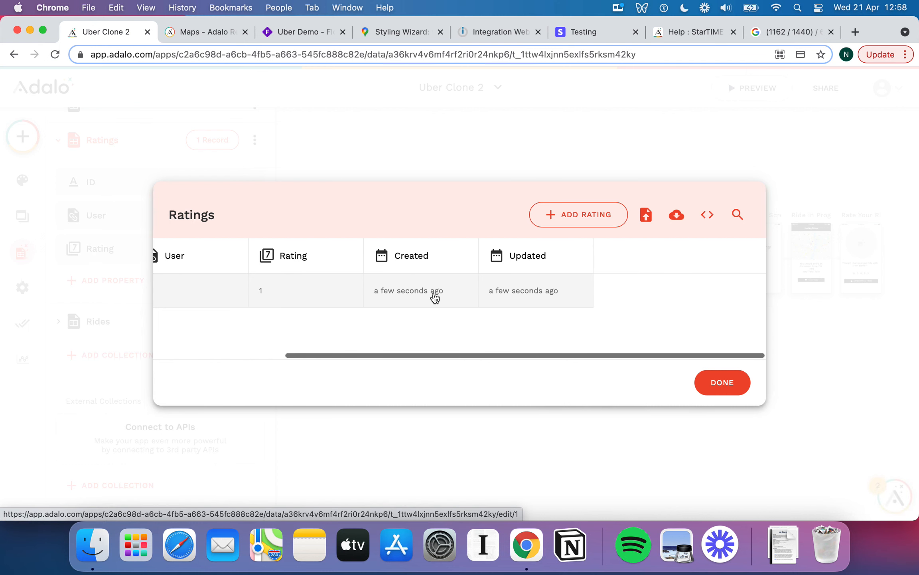
scroll(433, 298, "left", 5)
left_click(720, 383)
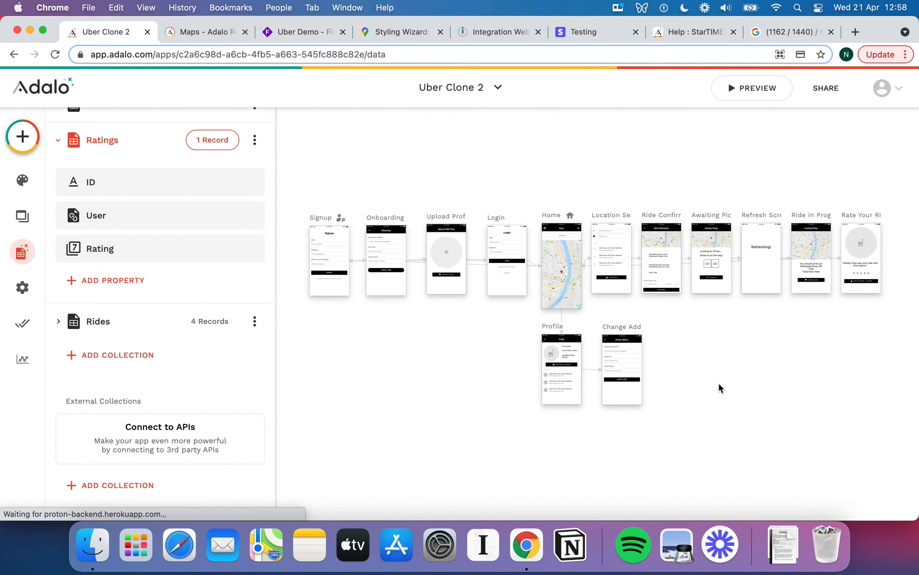
scroll(551, 225, "up", 5)
scroll(551, 226, "right", 5)
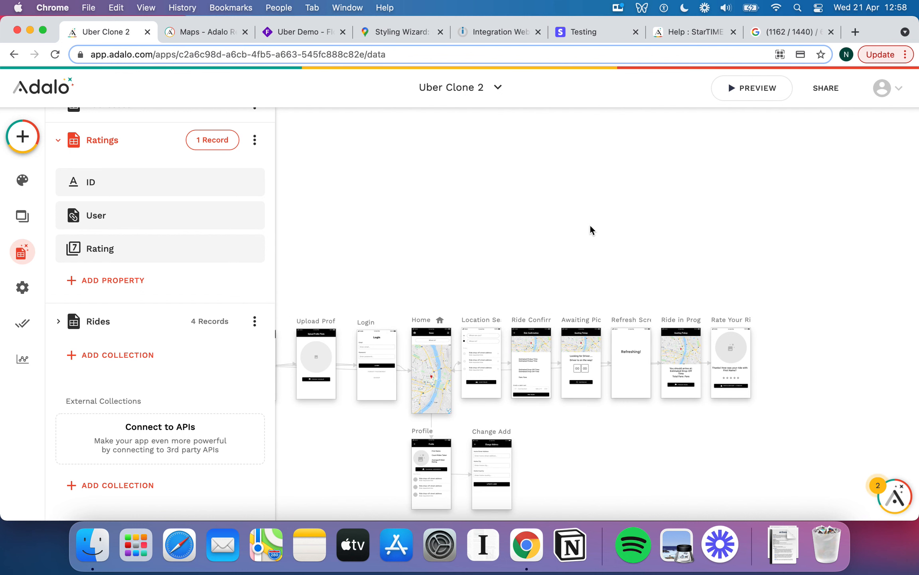
left_click(471, 122)
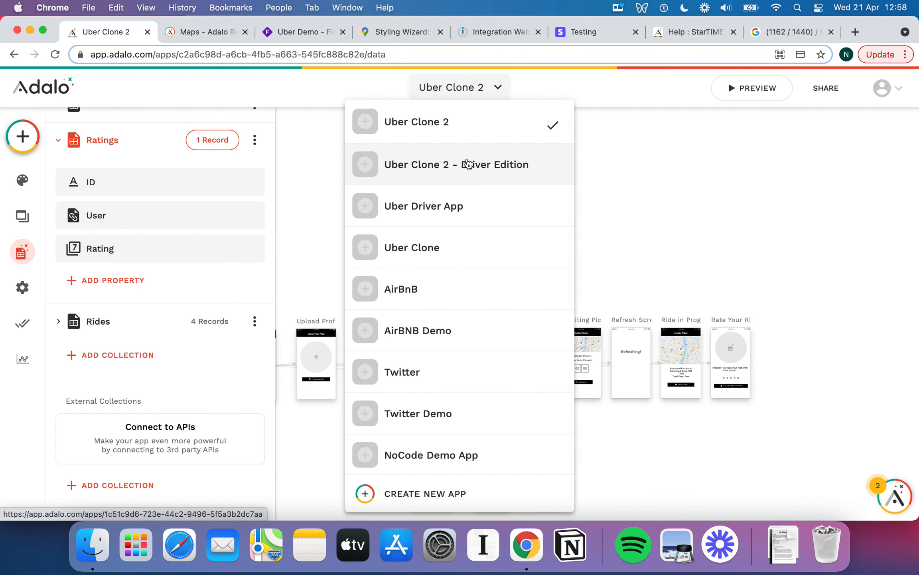
In the Driver Edition app, set the Rate Driver button's Create Rating User to Current Ride > User
left_click(503, 176)
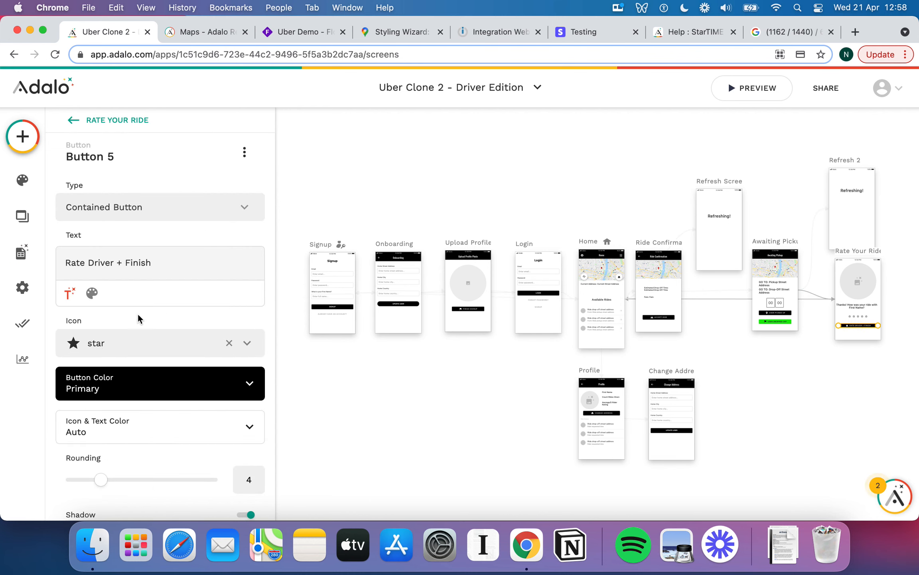
scroll(161, 274, "down", 5)
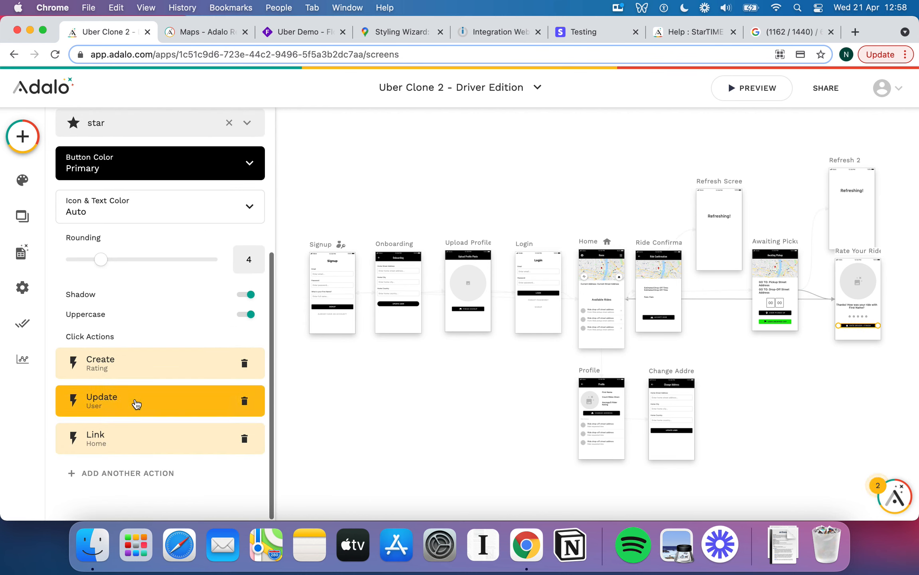
left_click(153, 360)
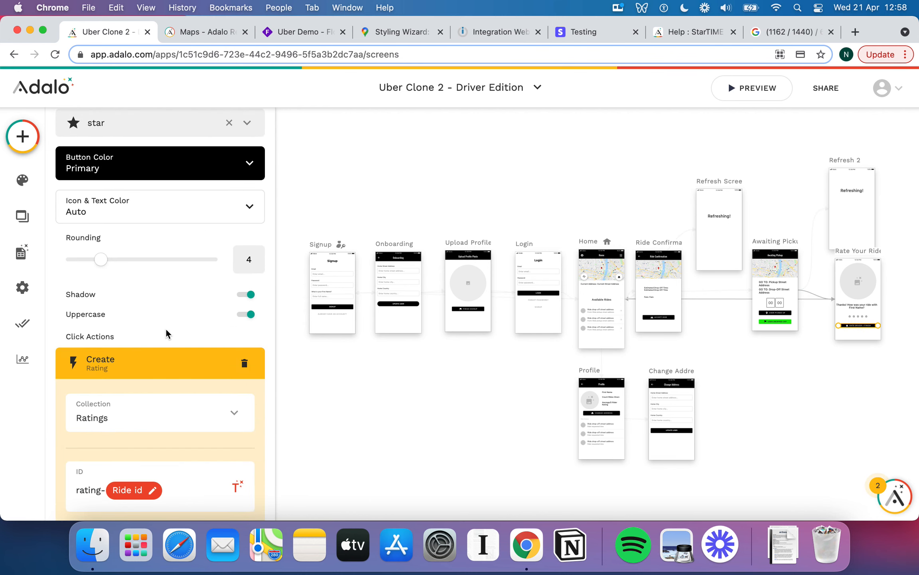
scroll(166, 327, "down", 5)
left_click(168, 350)
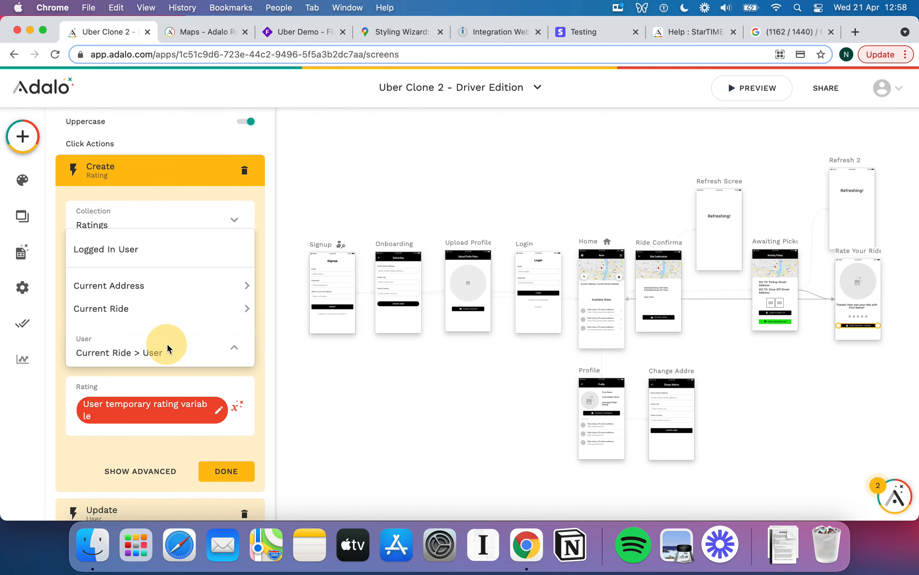
mouse_move(188, 300)
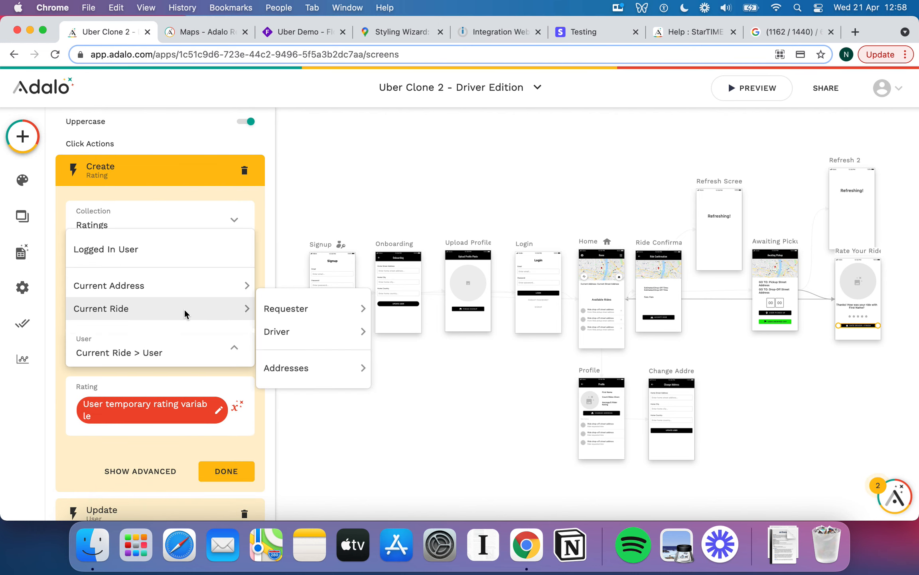
left_click(299, 316)
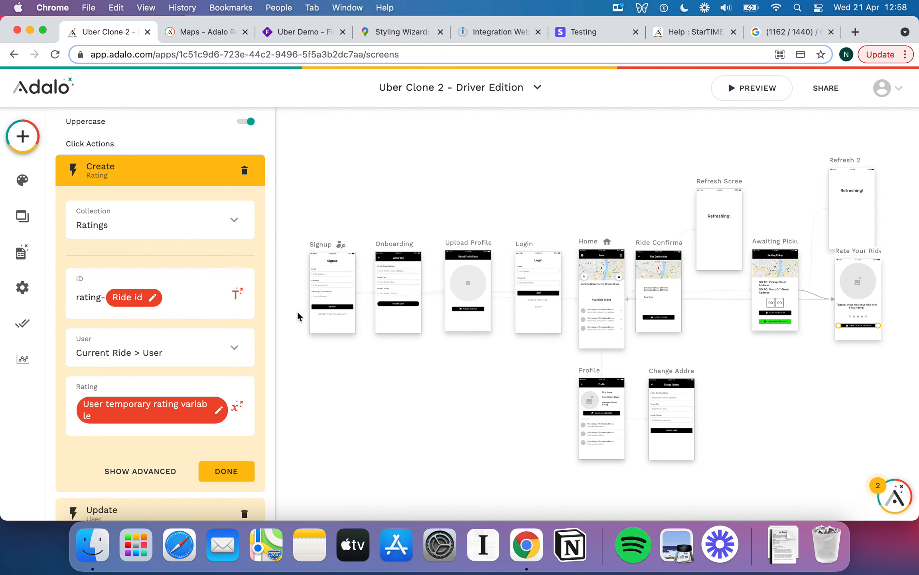
scroll(199, 331, "down", 1)
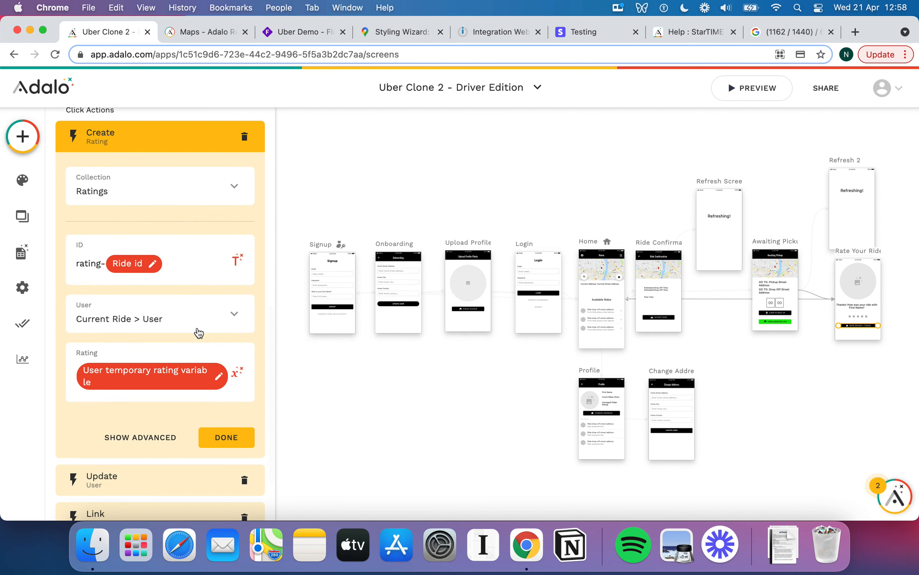
left_click(227, 438)
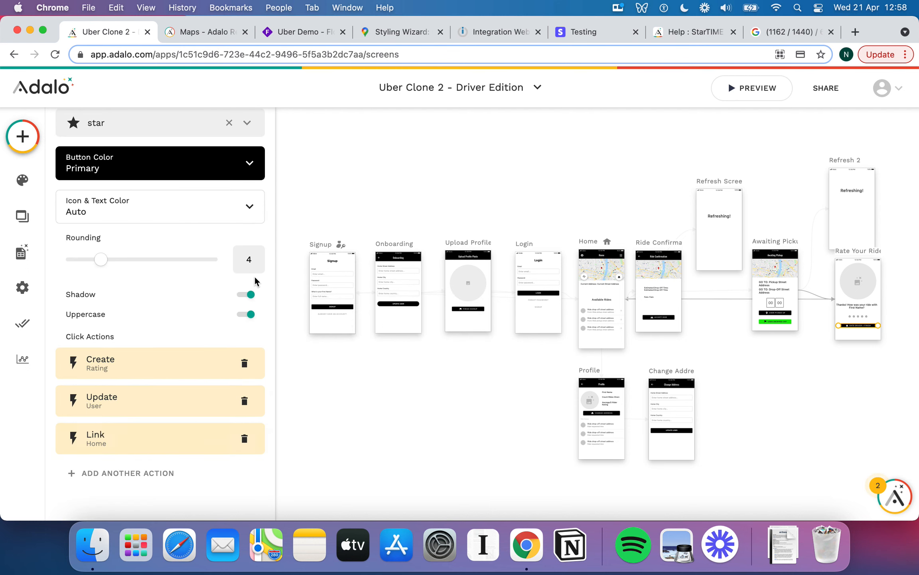
left_click(502, 382)
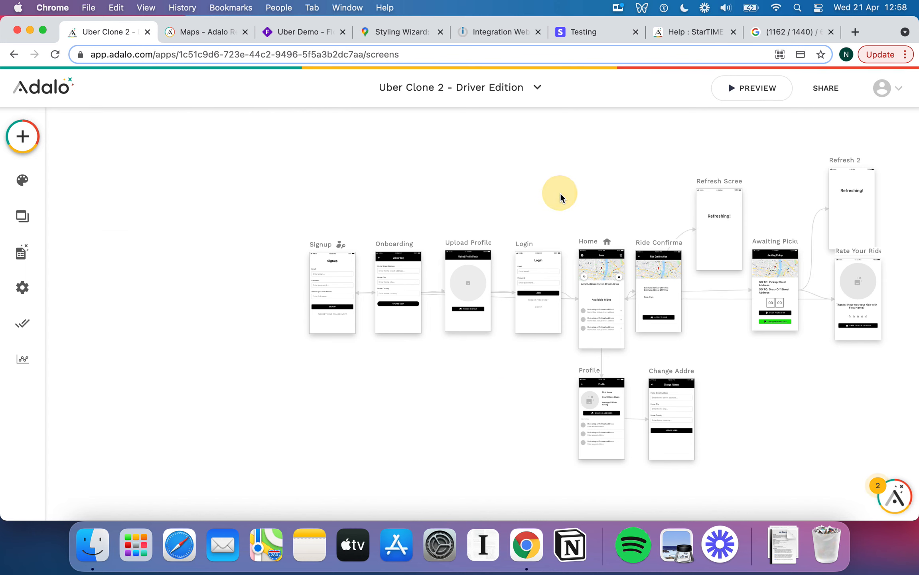
scroll(563, 200, "down", 2)
Open the Driver Edition app in the shareable previewer tab, then return to the editor tab
scroll(563, 200, "up", 3)
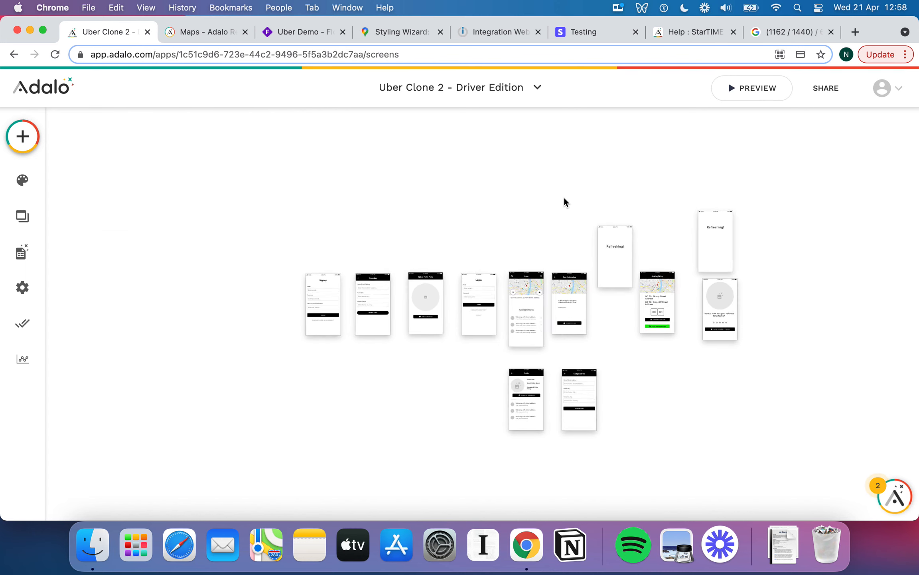
scroll(564, 198, "down", 2)
scroll(564, 198, "right", 2)
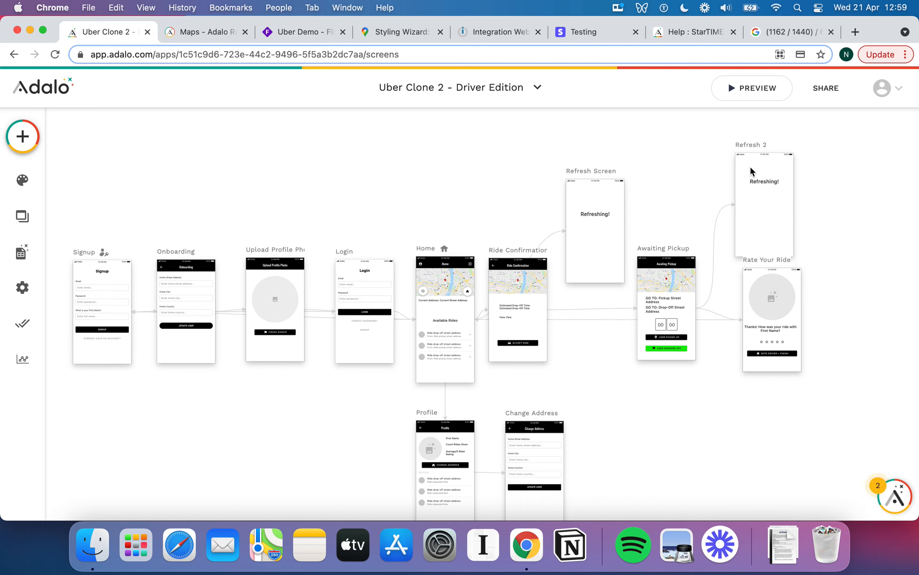
left_click(825, 92)
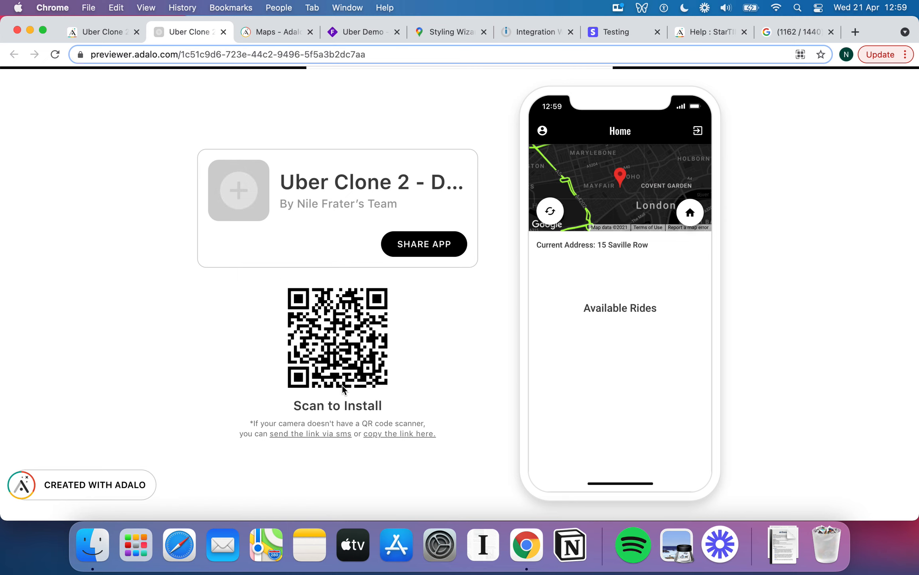
left_click(105, 30)
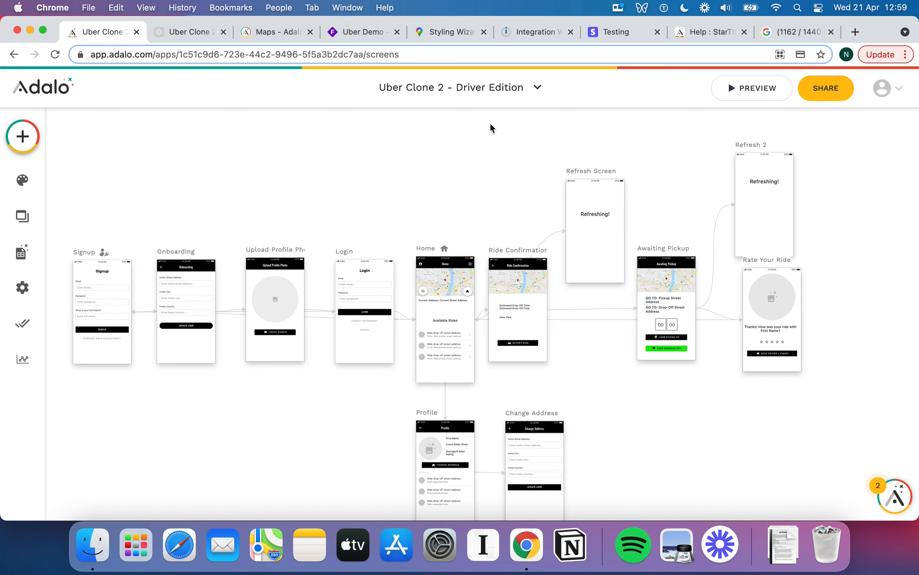
left_click(478, 90)
Switch back to the Uber Clone 2 rider app and close the Add Component panel
left_click(447, 160)
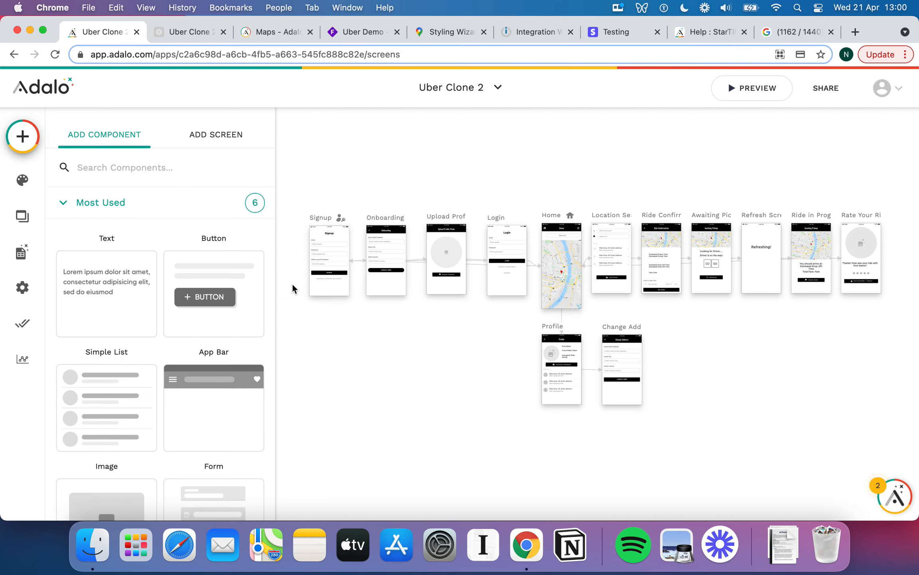
left_click(445, 173)
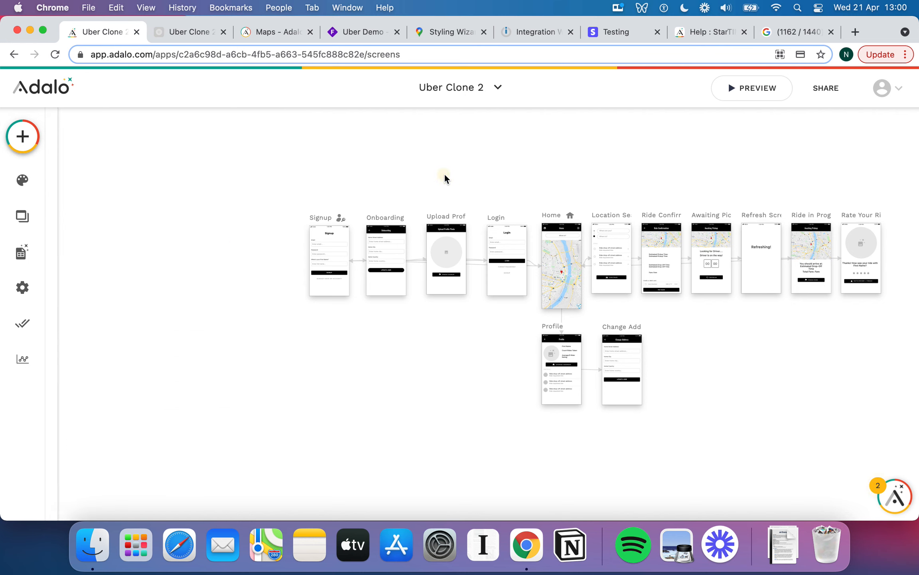